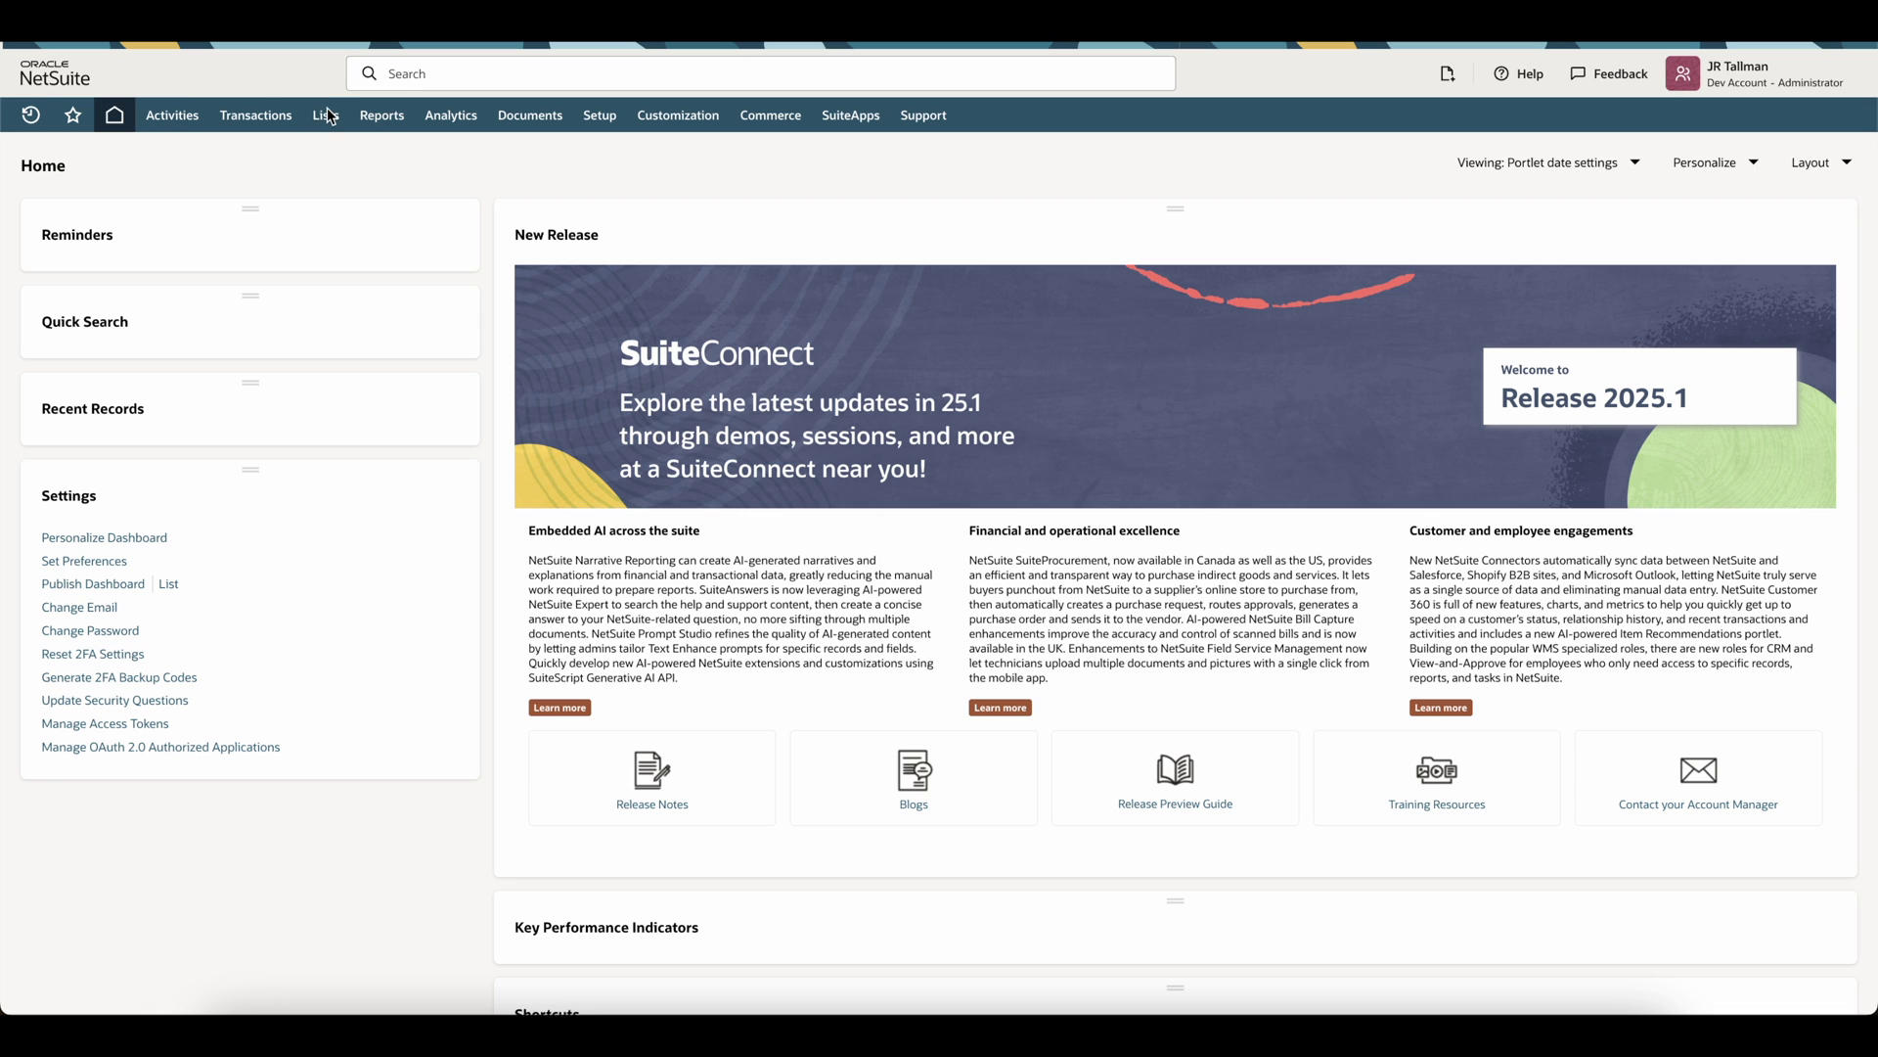
- Open the chart of accounts list from Lists > Accounting > Accounts
mouse_move(328, 116)
mouse_move(360, 187)
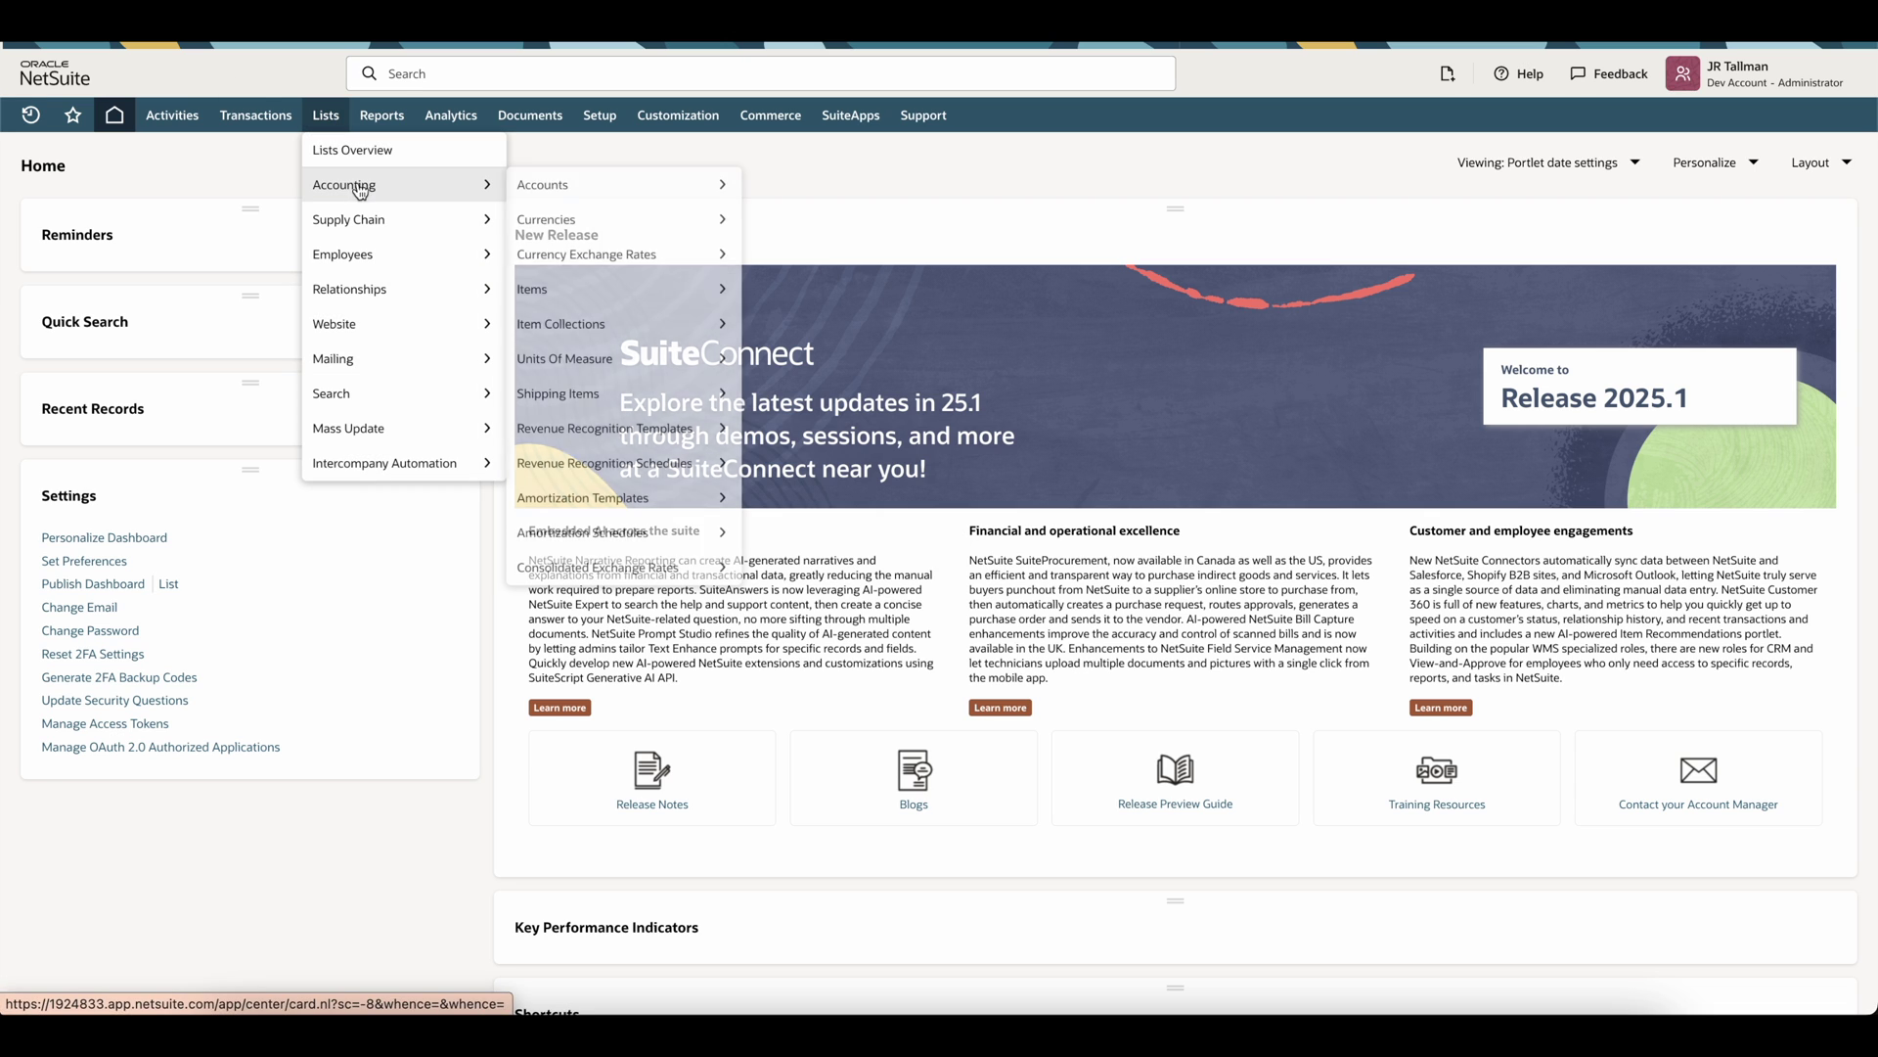
left_click(605, 194)
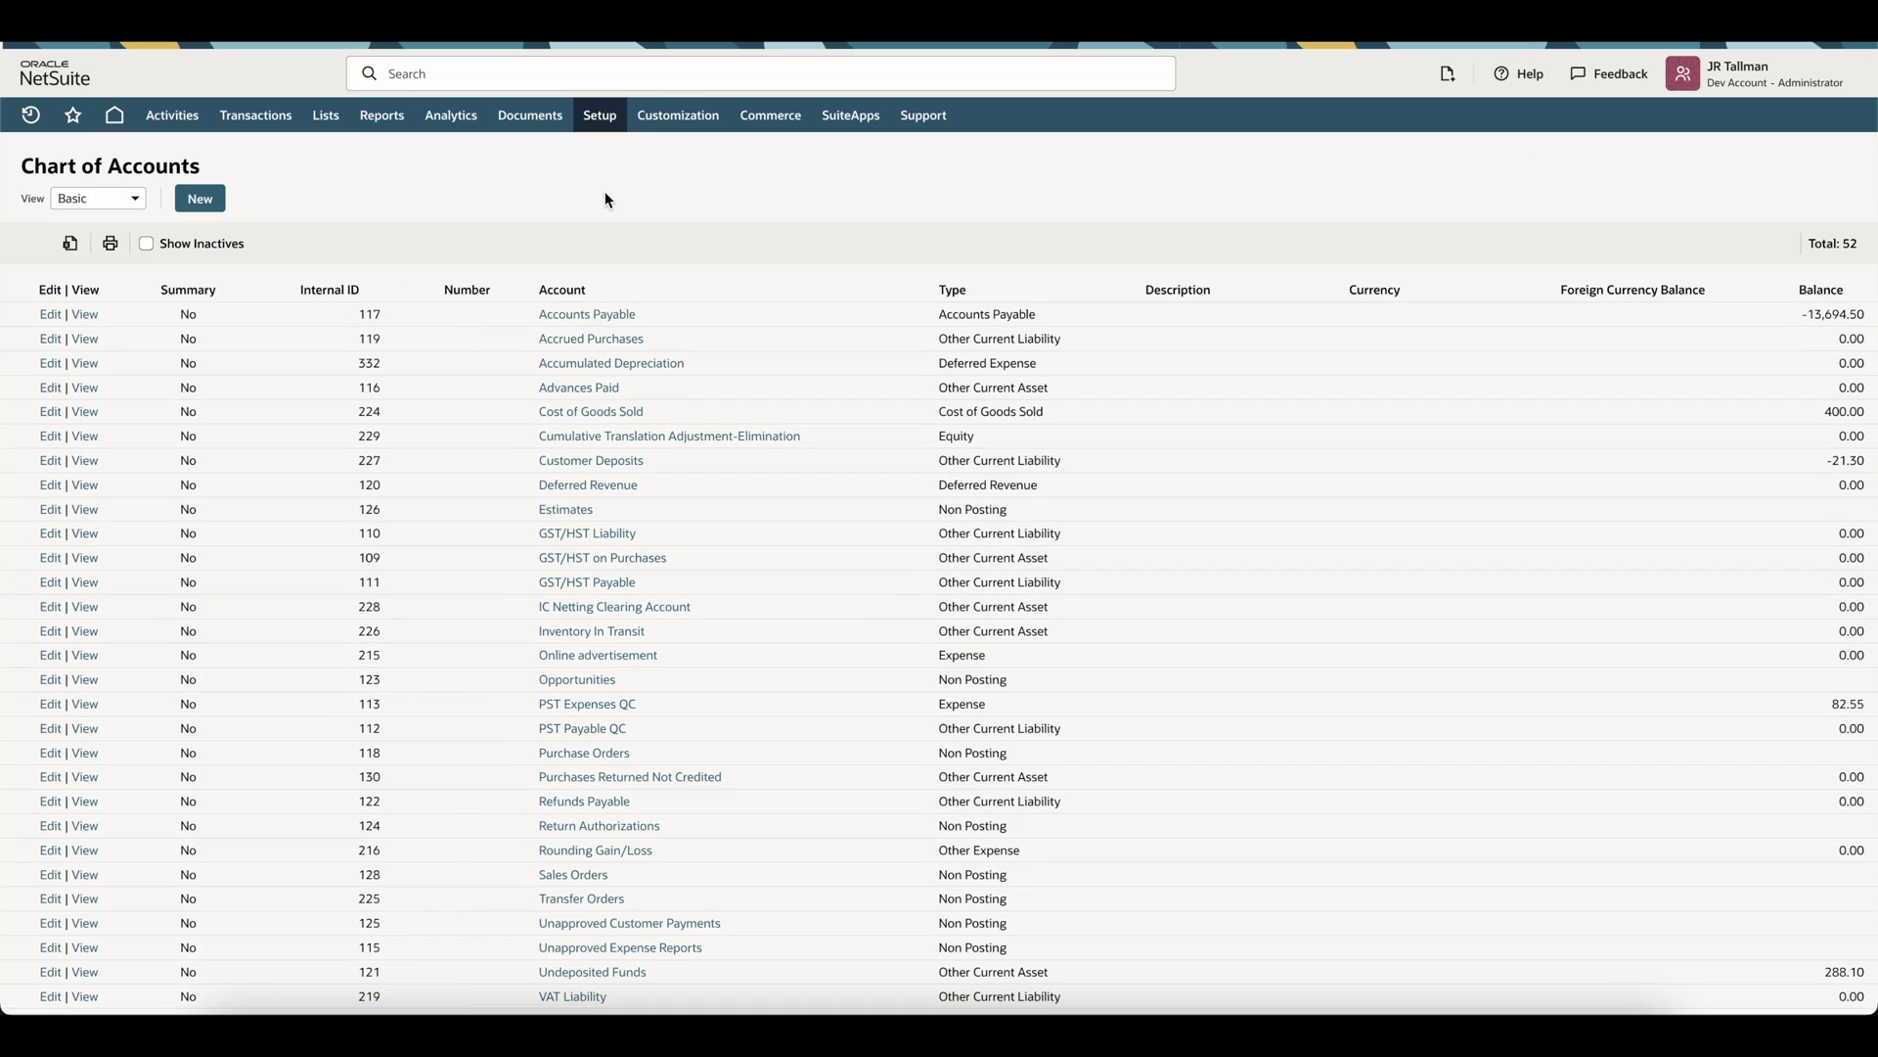
- Find 'opening bal' on the page and inspect the 3200 Opening Balance account row
key("super+f")
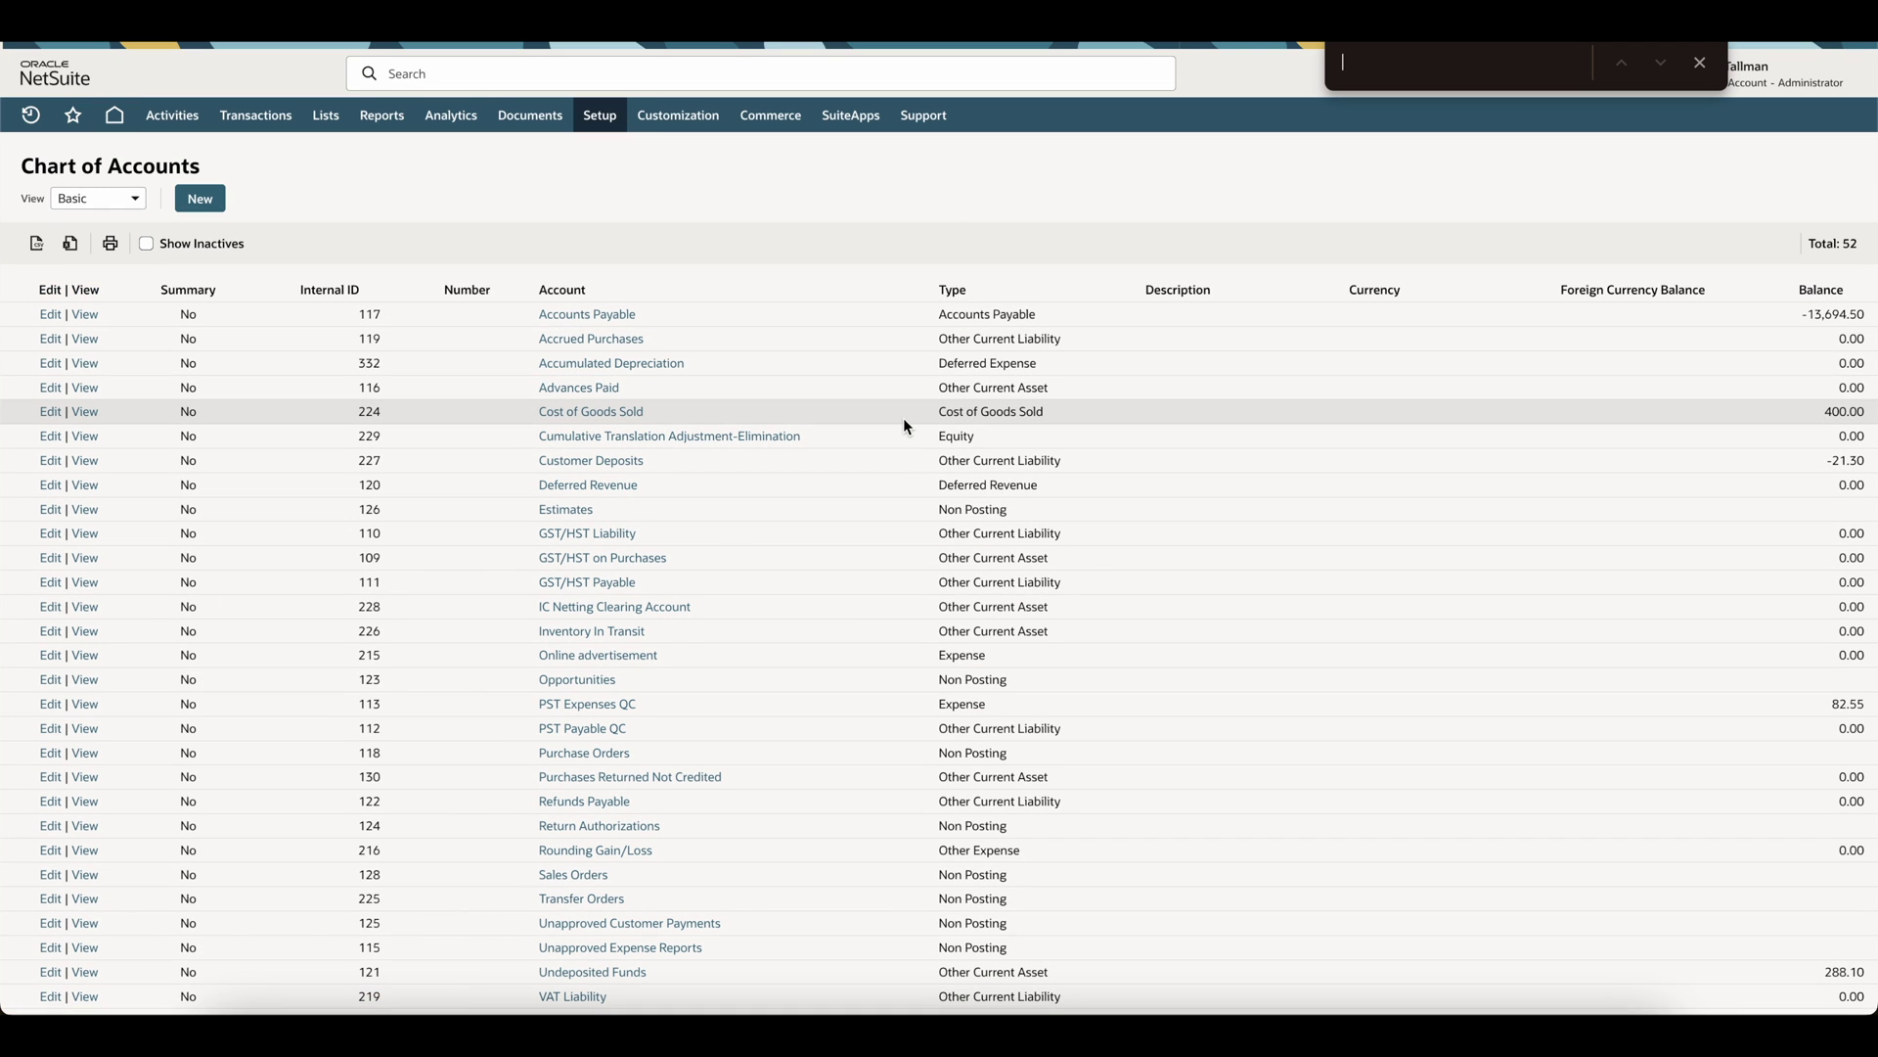
scroll(902, 419, "down", 2)
type("opening bal")
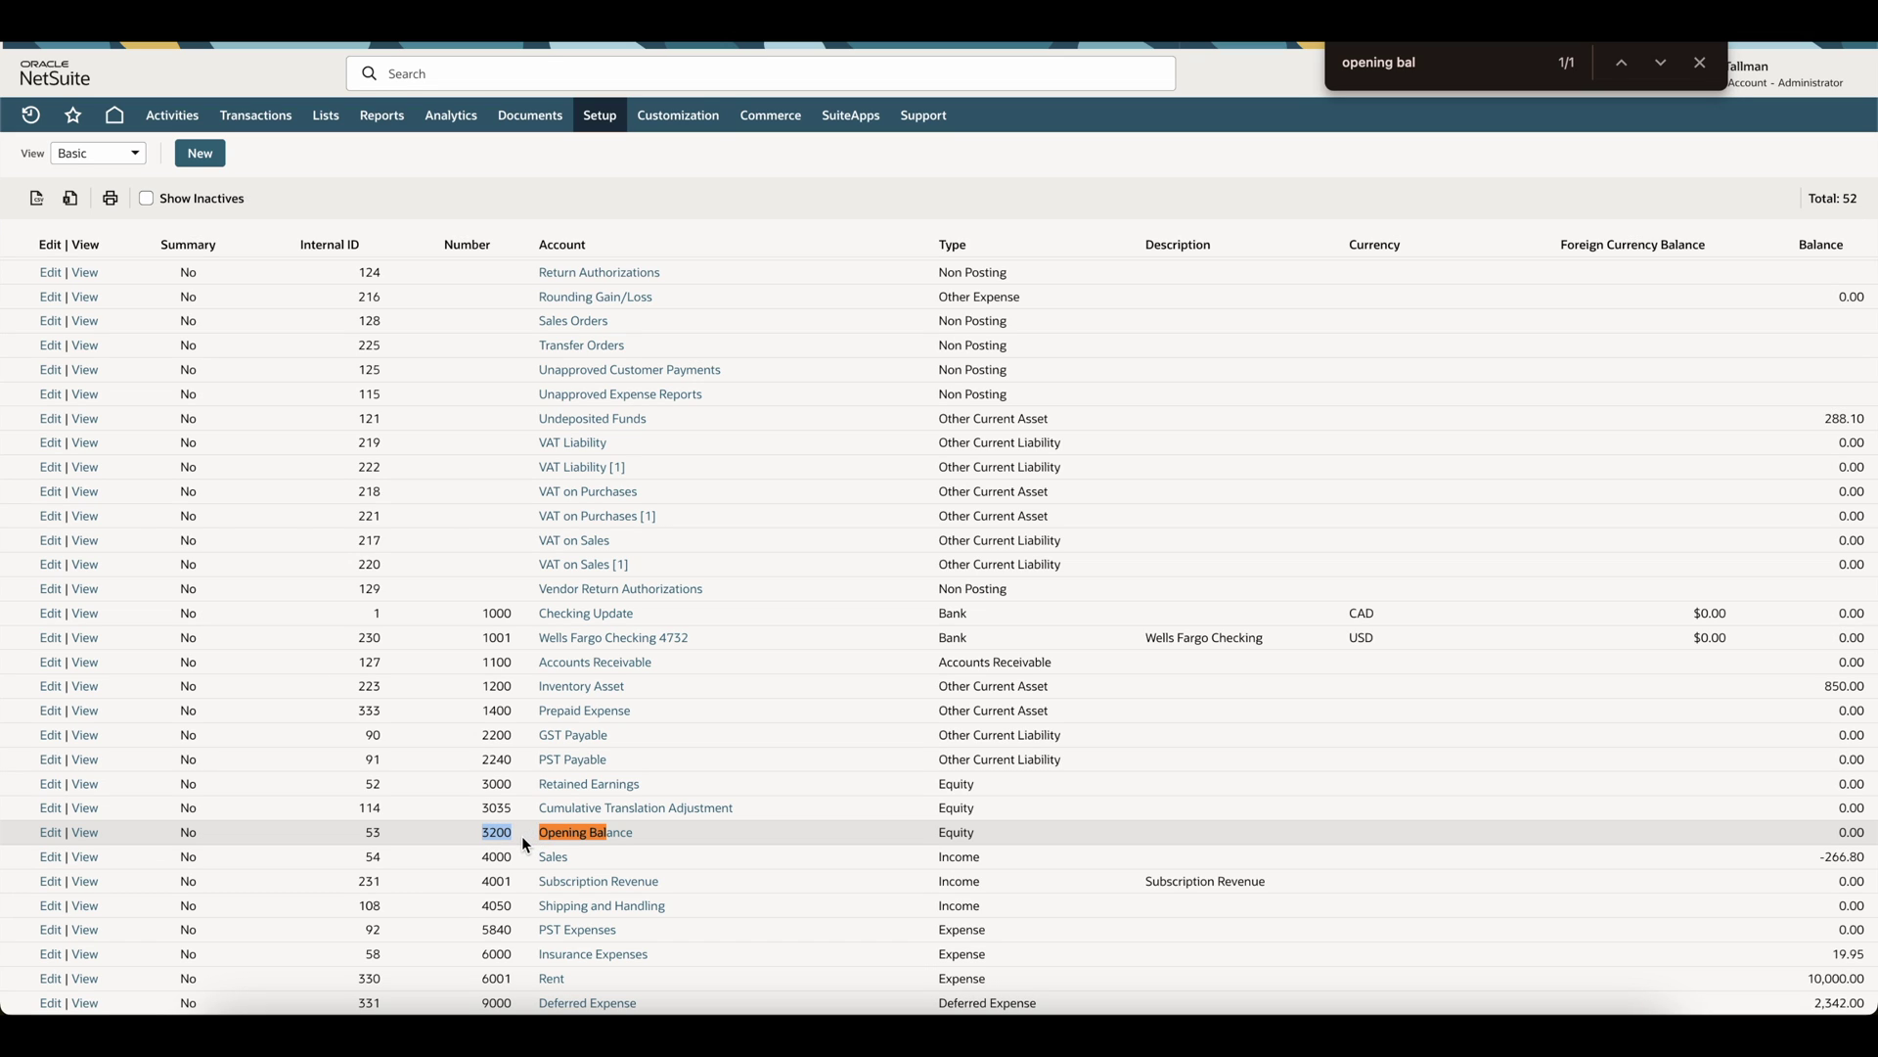
left_click(986, 840)
double_click(495, 832)
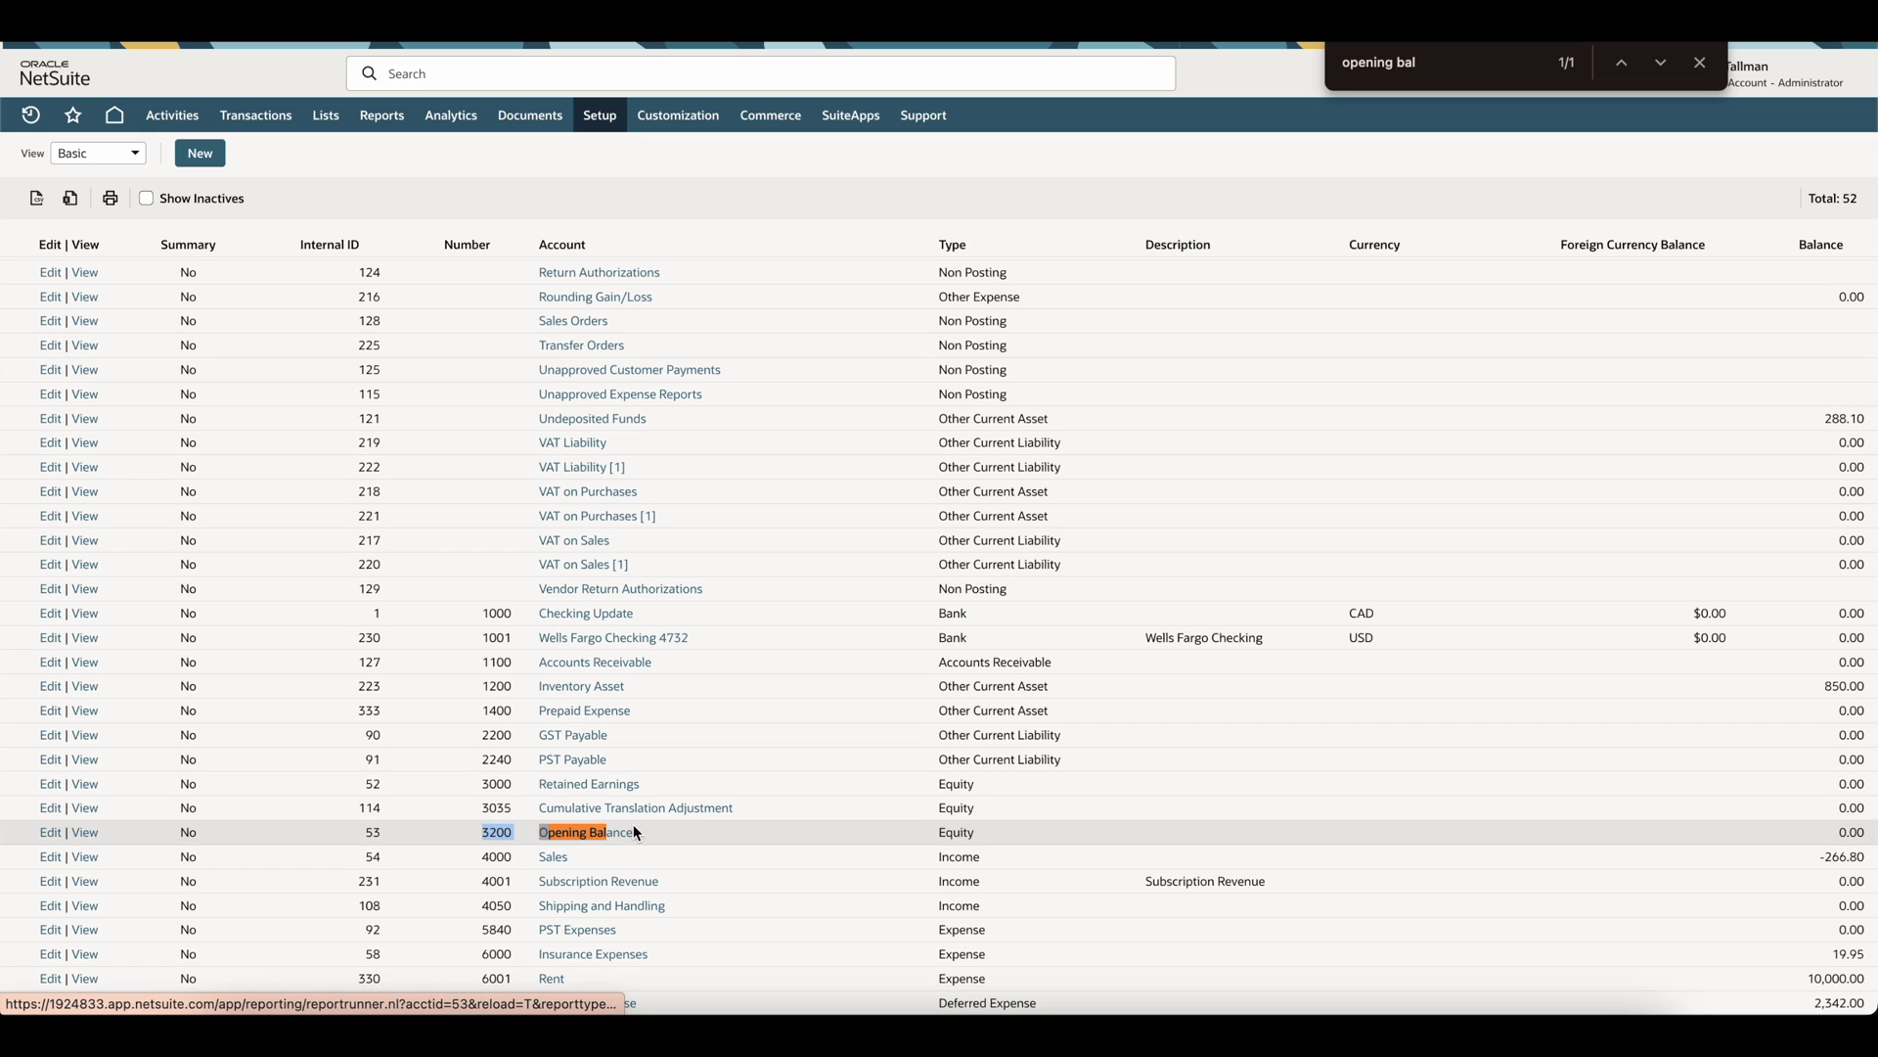
left_click_drag(480, 829, 663, 829)
left_click(662, 828)
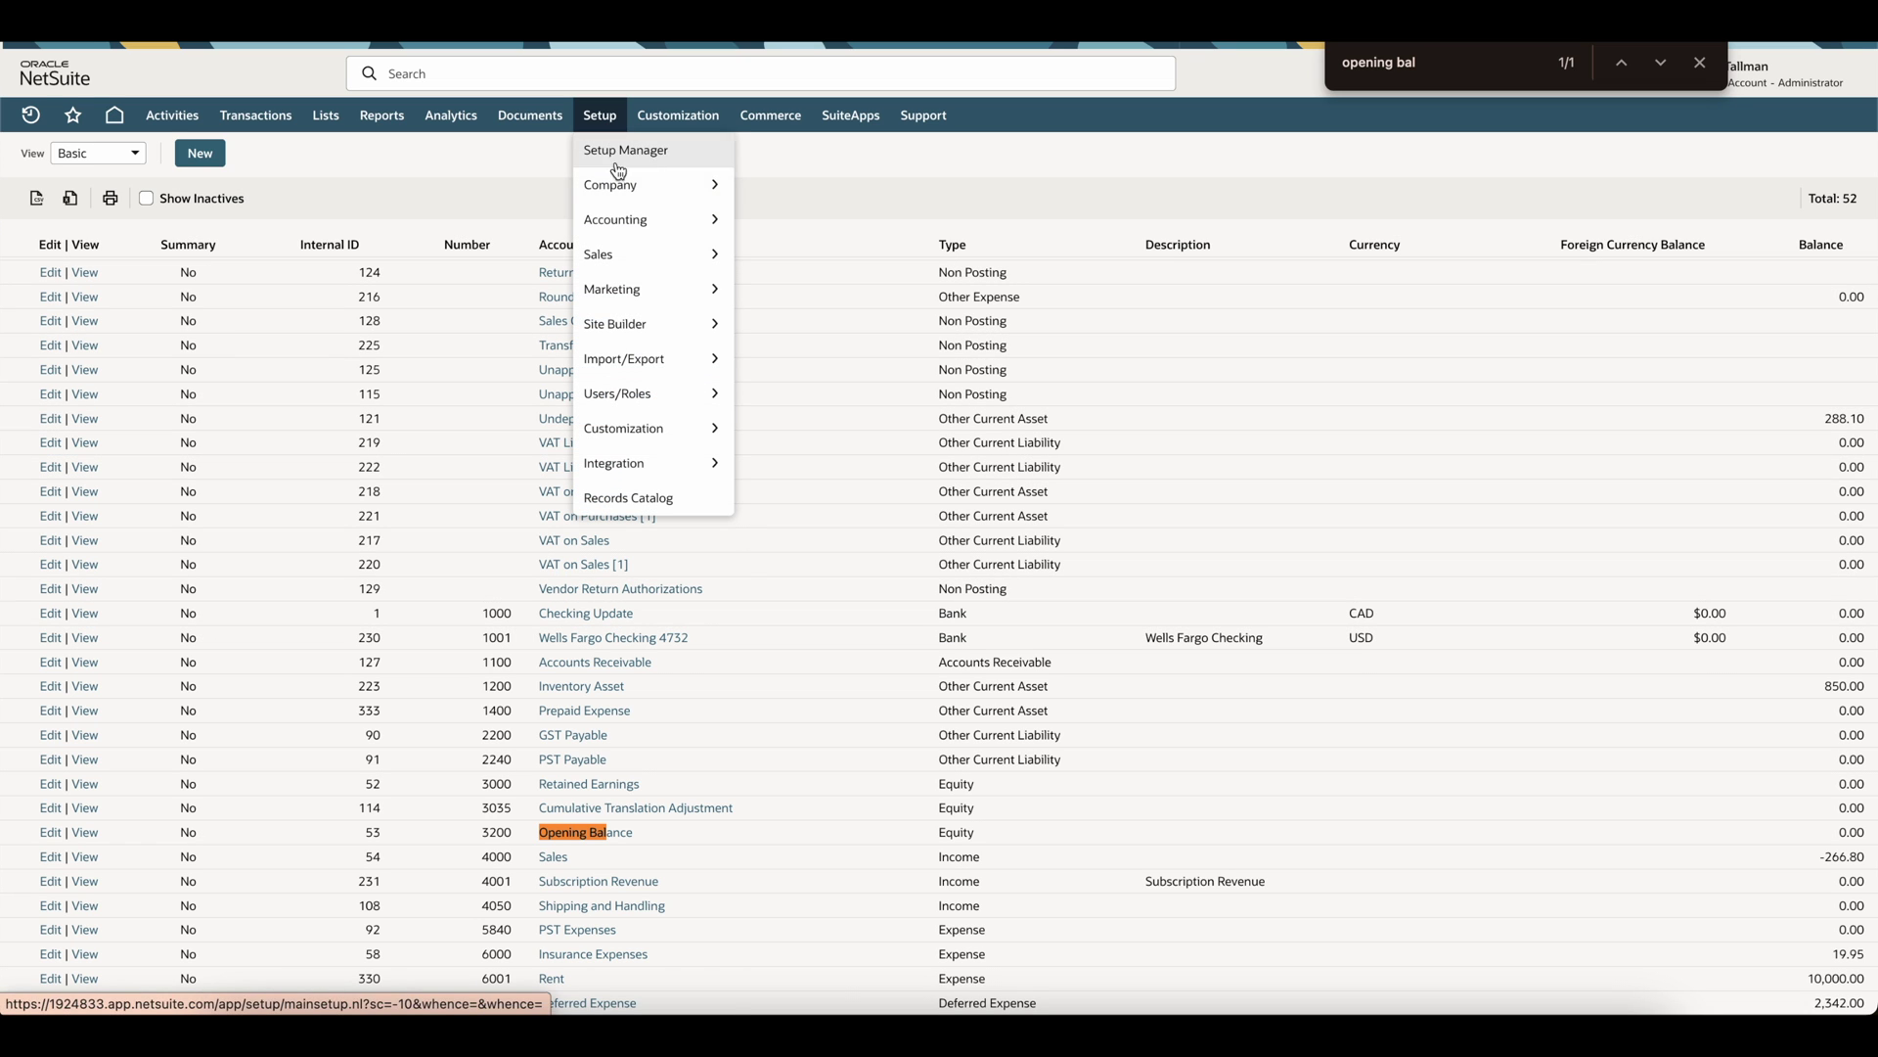
- Open Auto-Generated Numbers on the Document Numbers tab and check the Invoice row
mouse_move(701, 188)
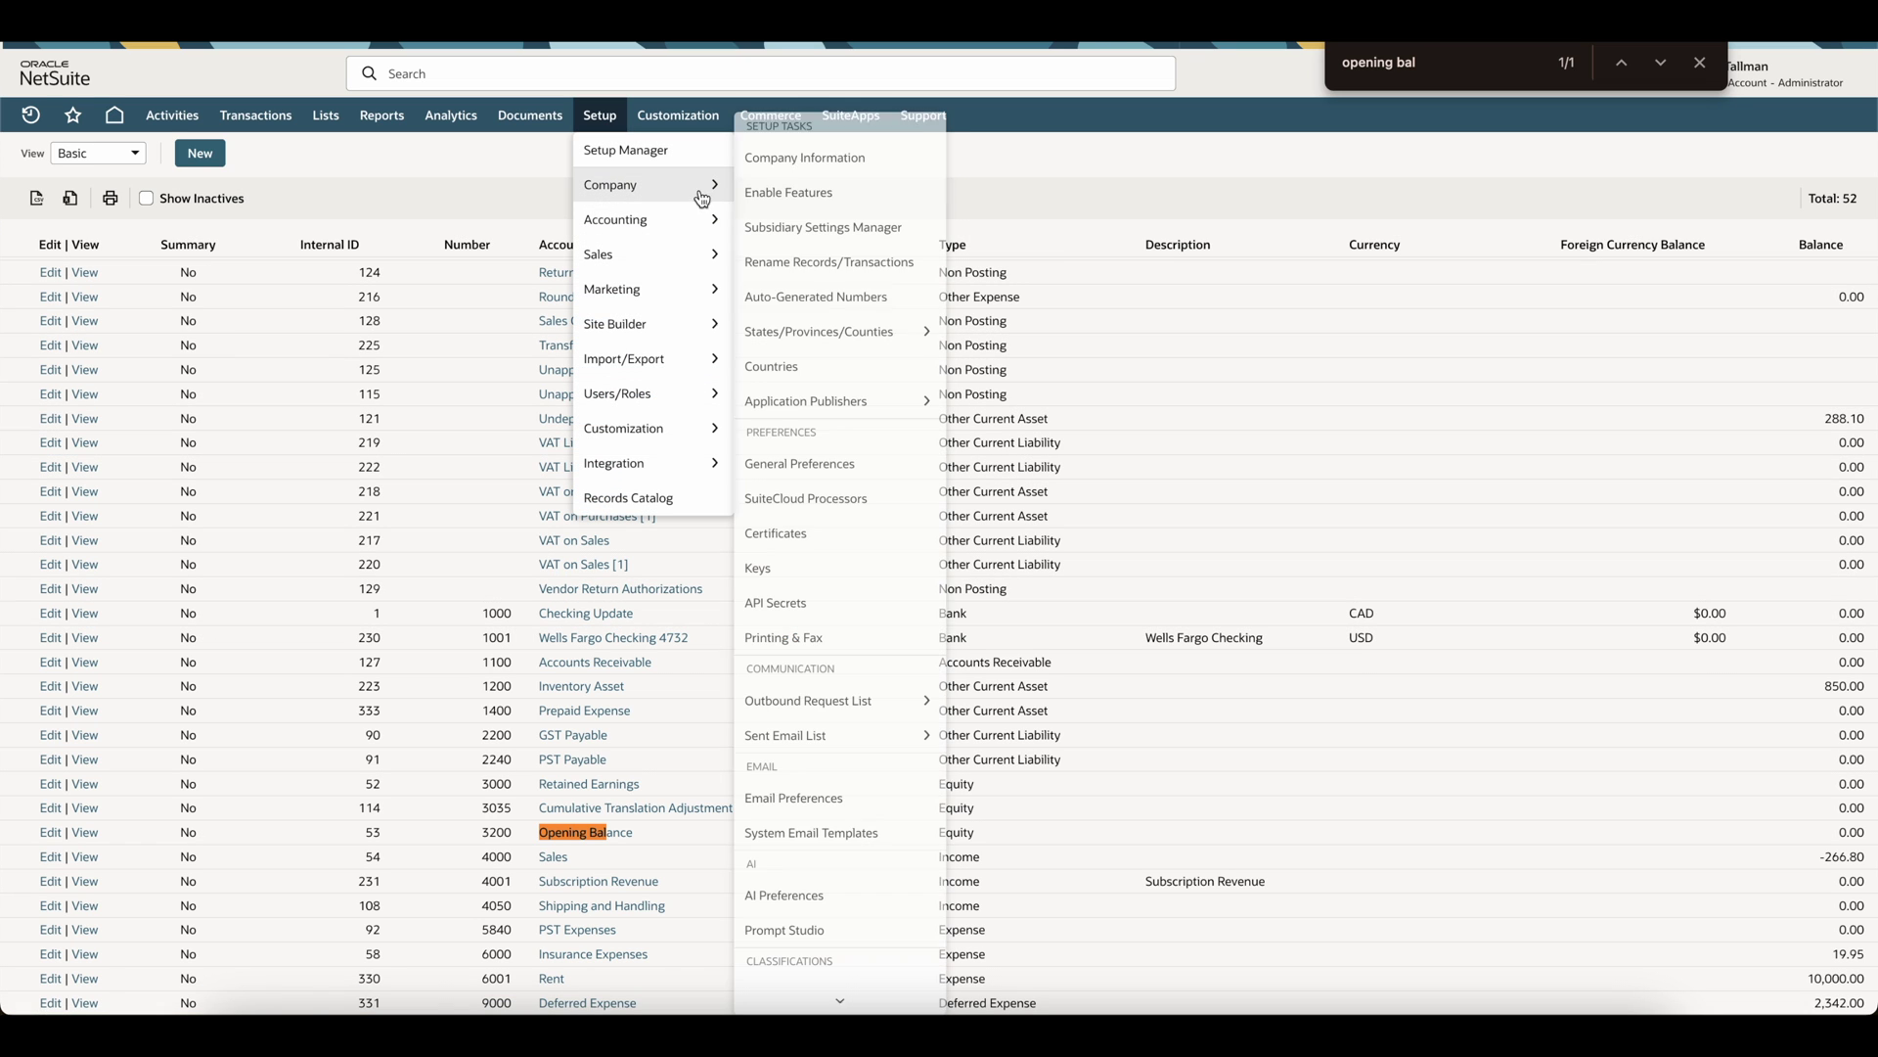
left_click(821, 300)
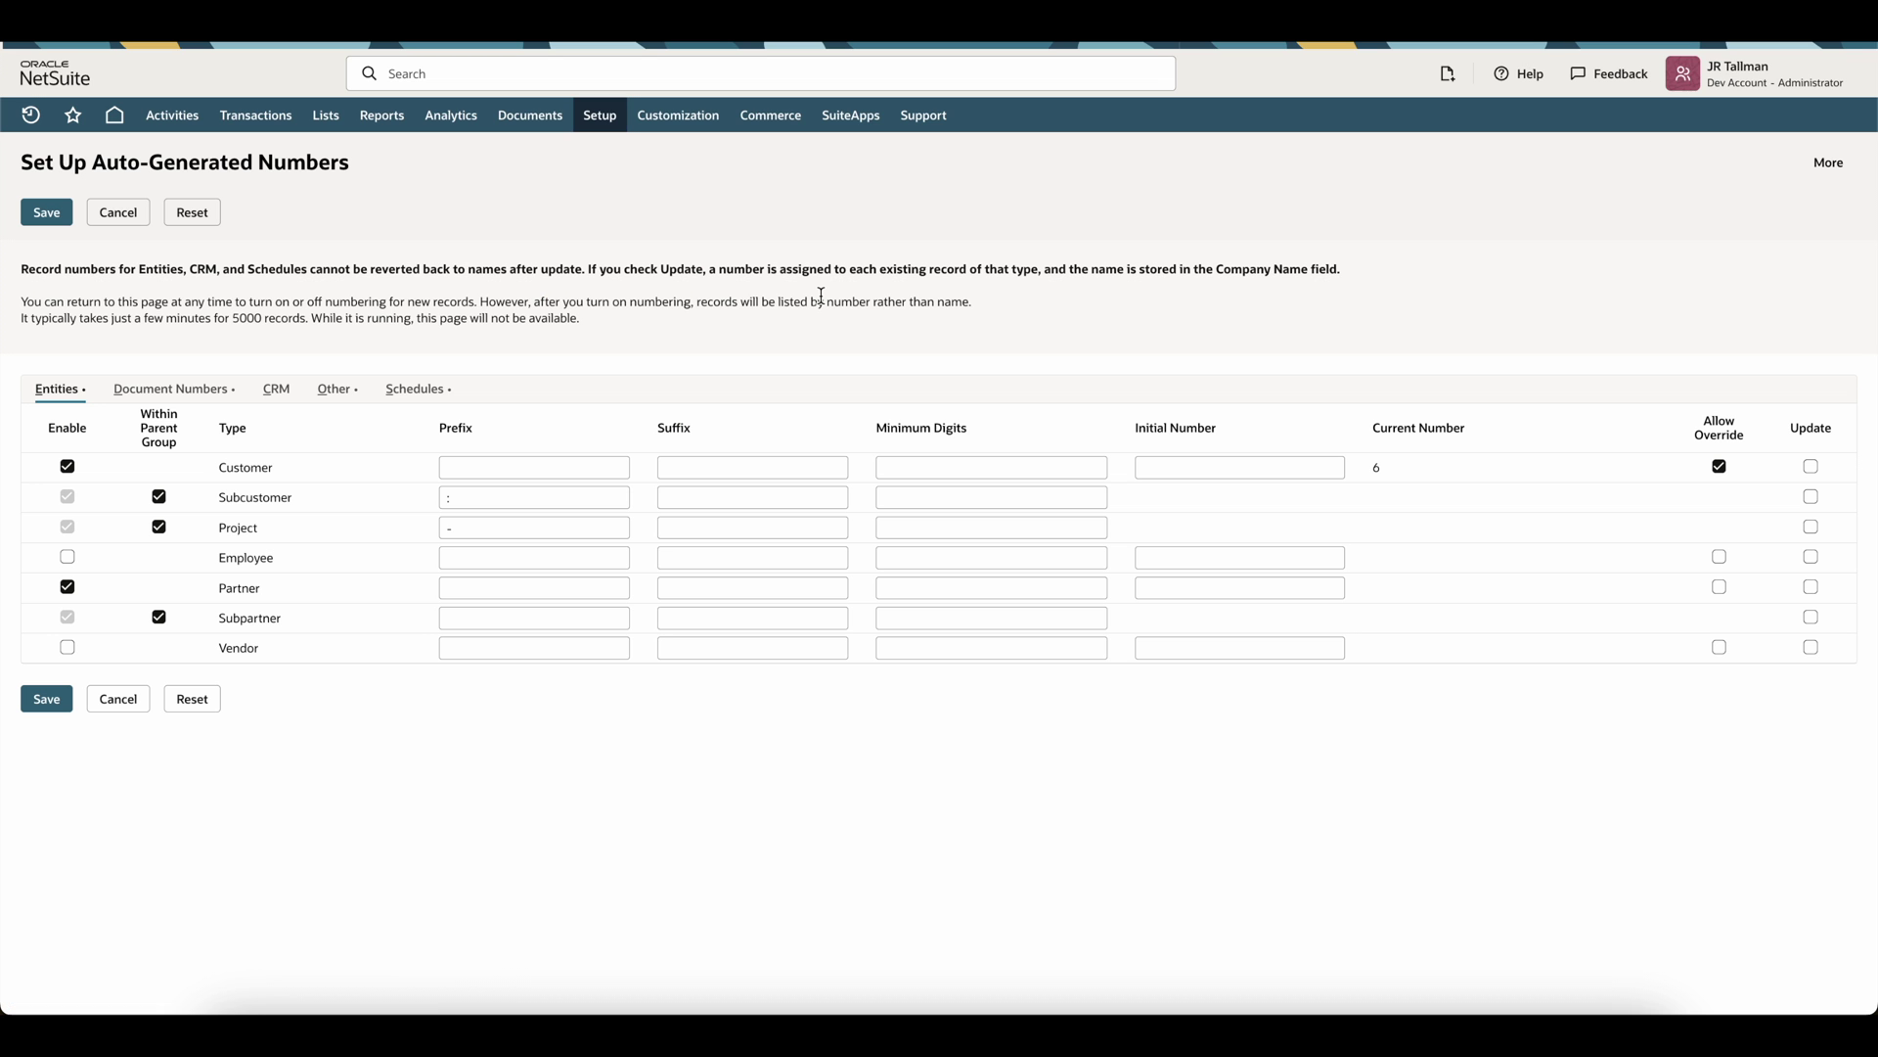
left_click(180, 396)
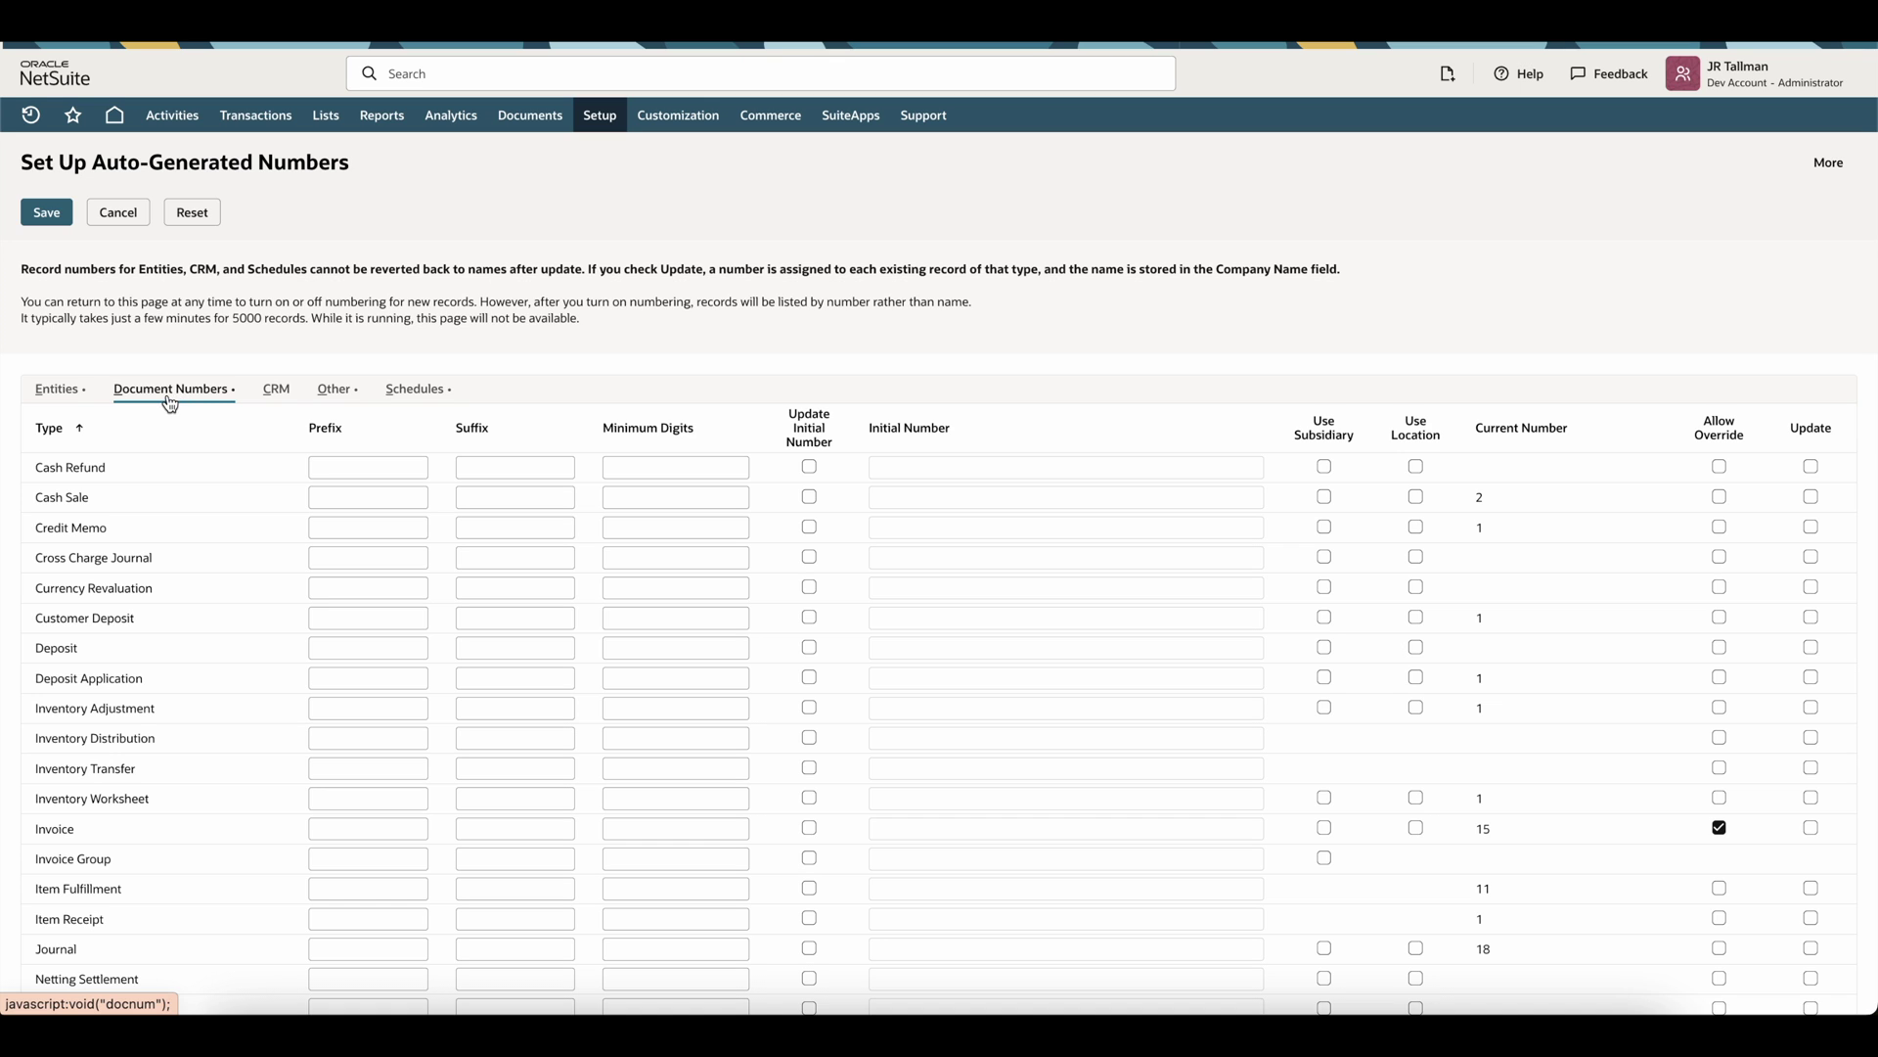
double_click(55, 829)
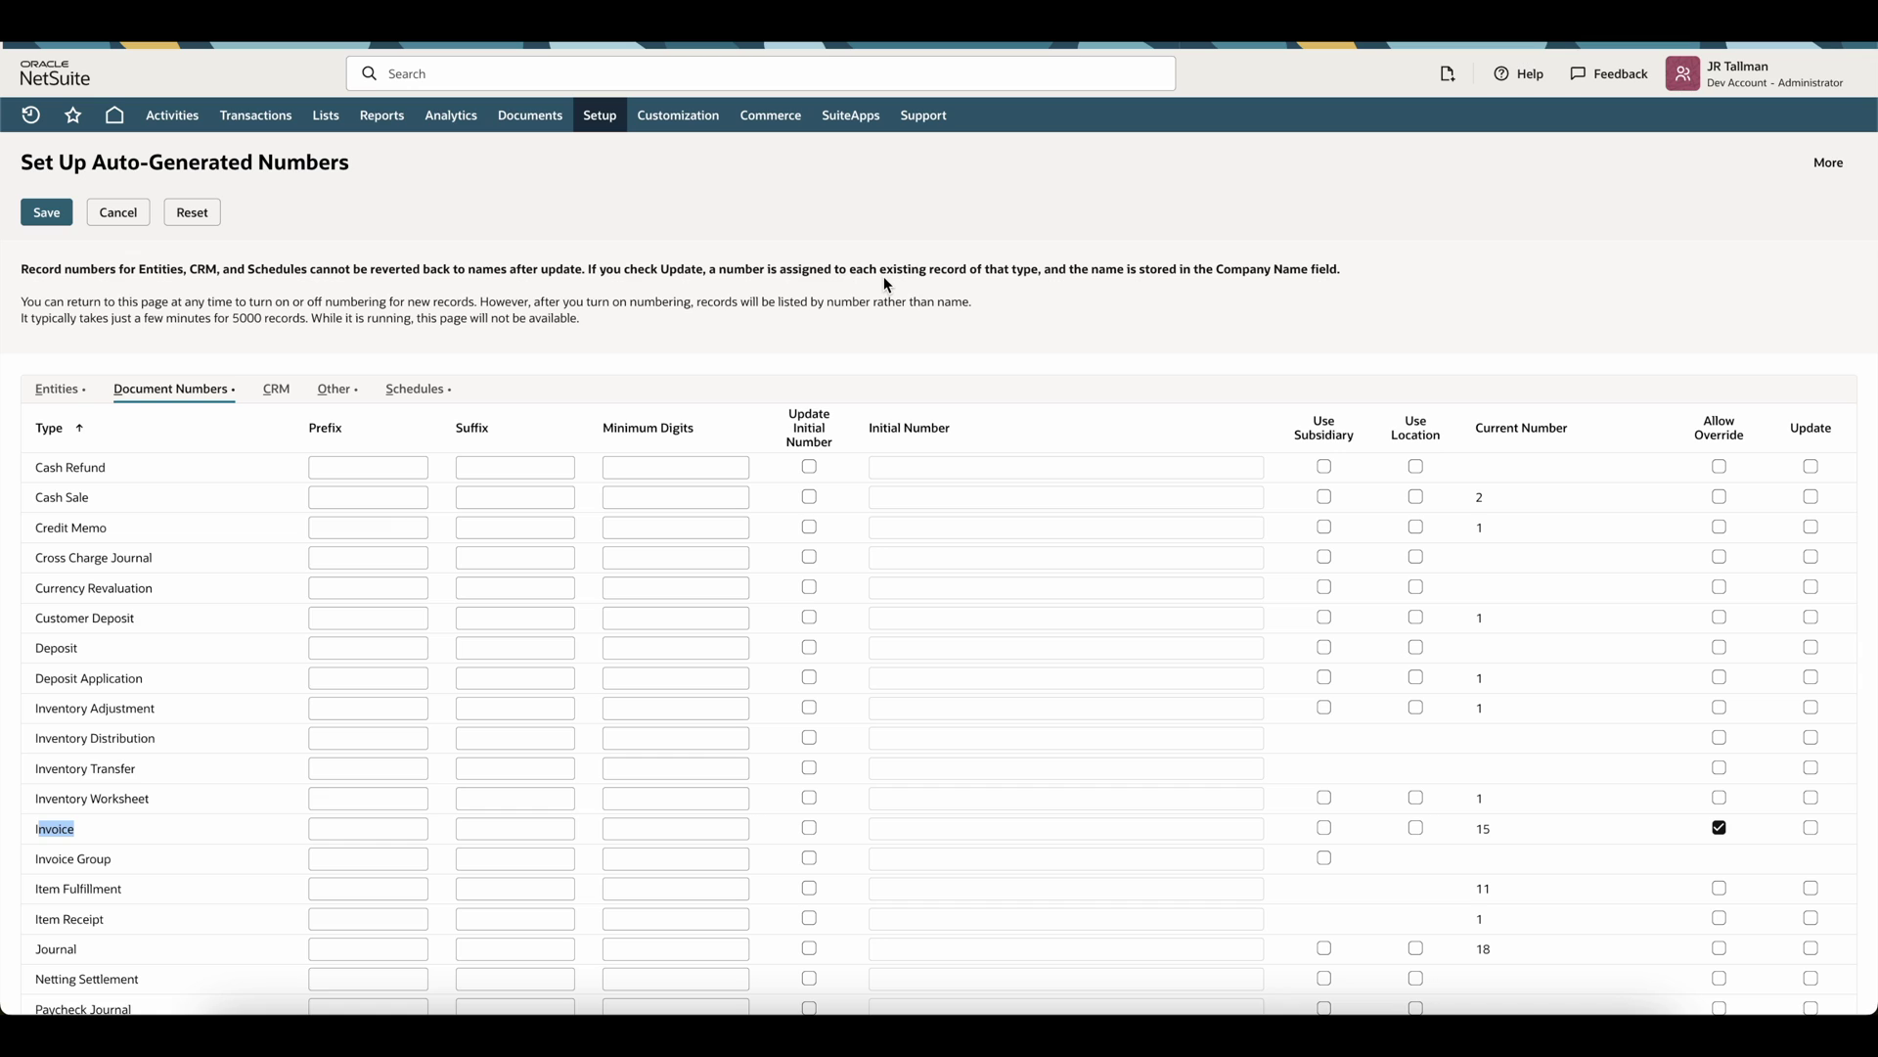
left_click(632, 211)
- Open Accounting Preferences on the General tab and review the Expand Account Lists setting
mouse_move(604, 122)
mouse_move(635, 223)
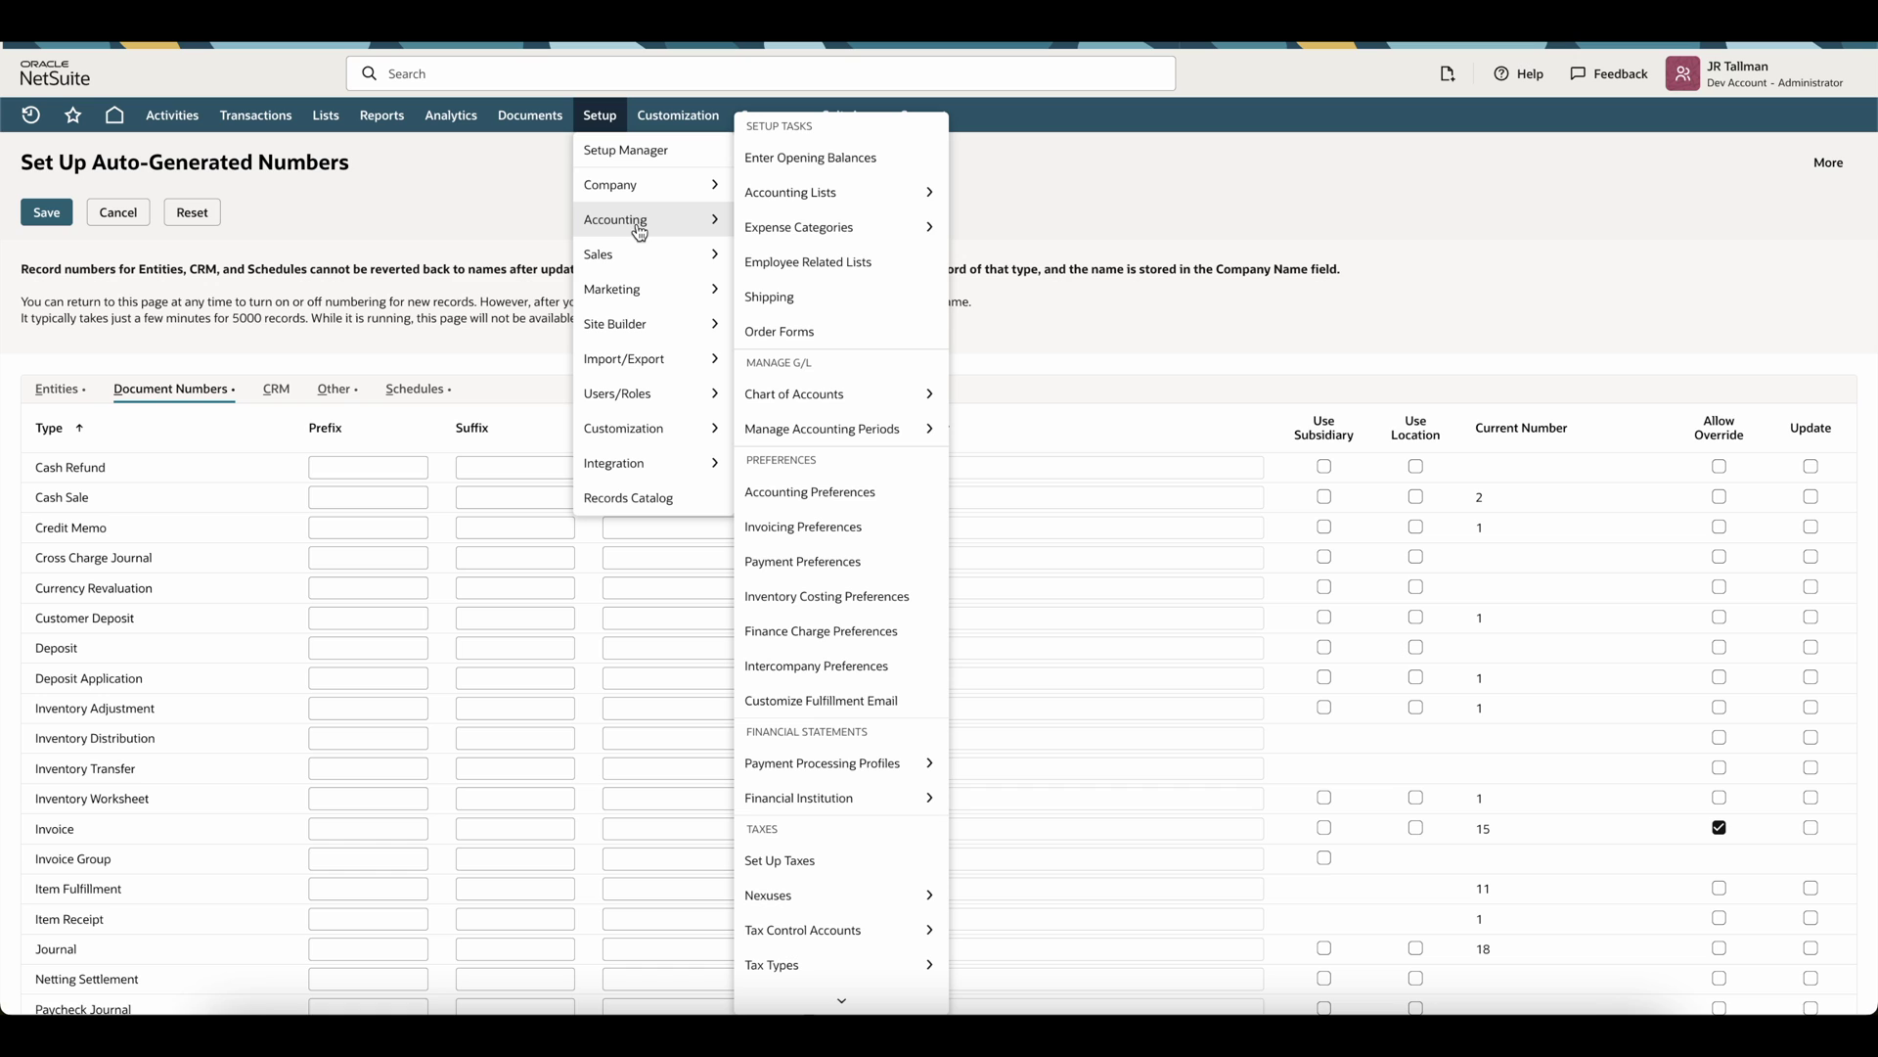
left_click(814, 492)
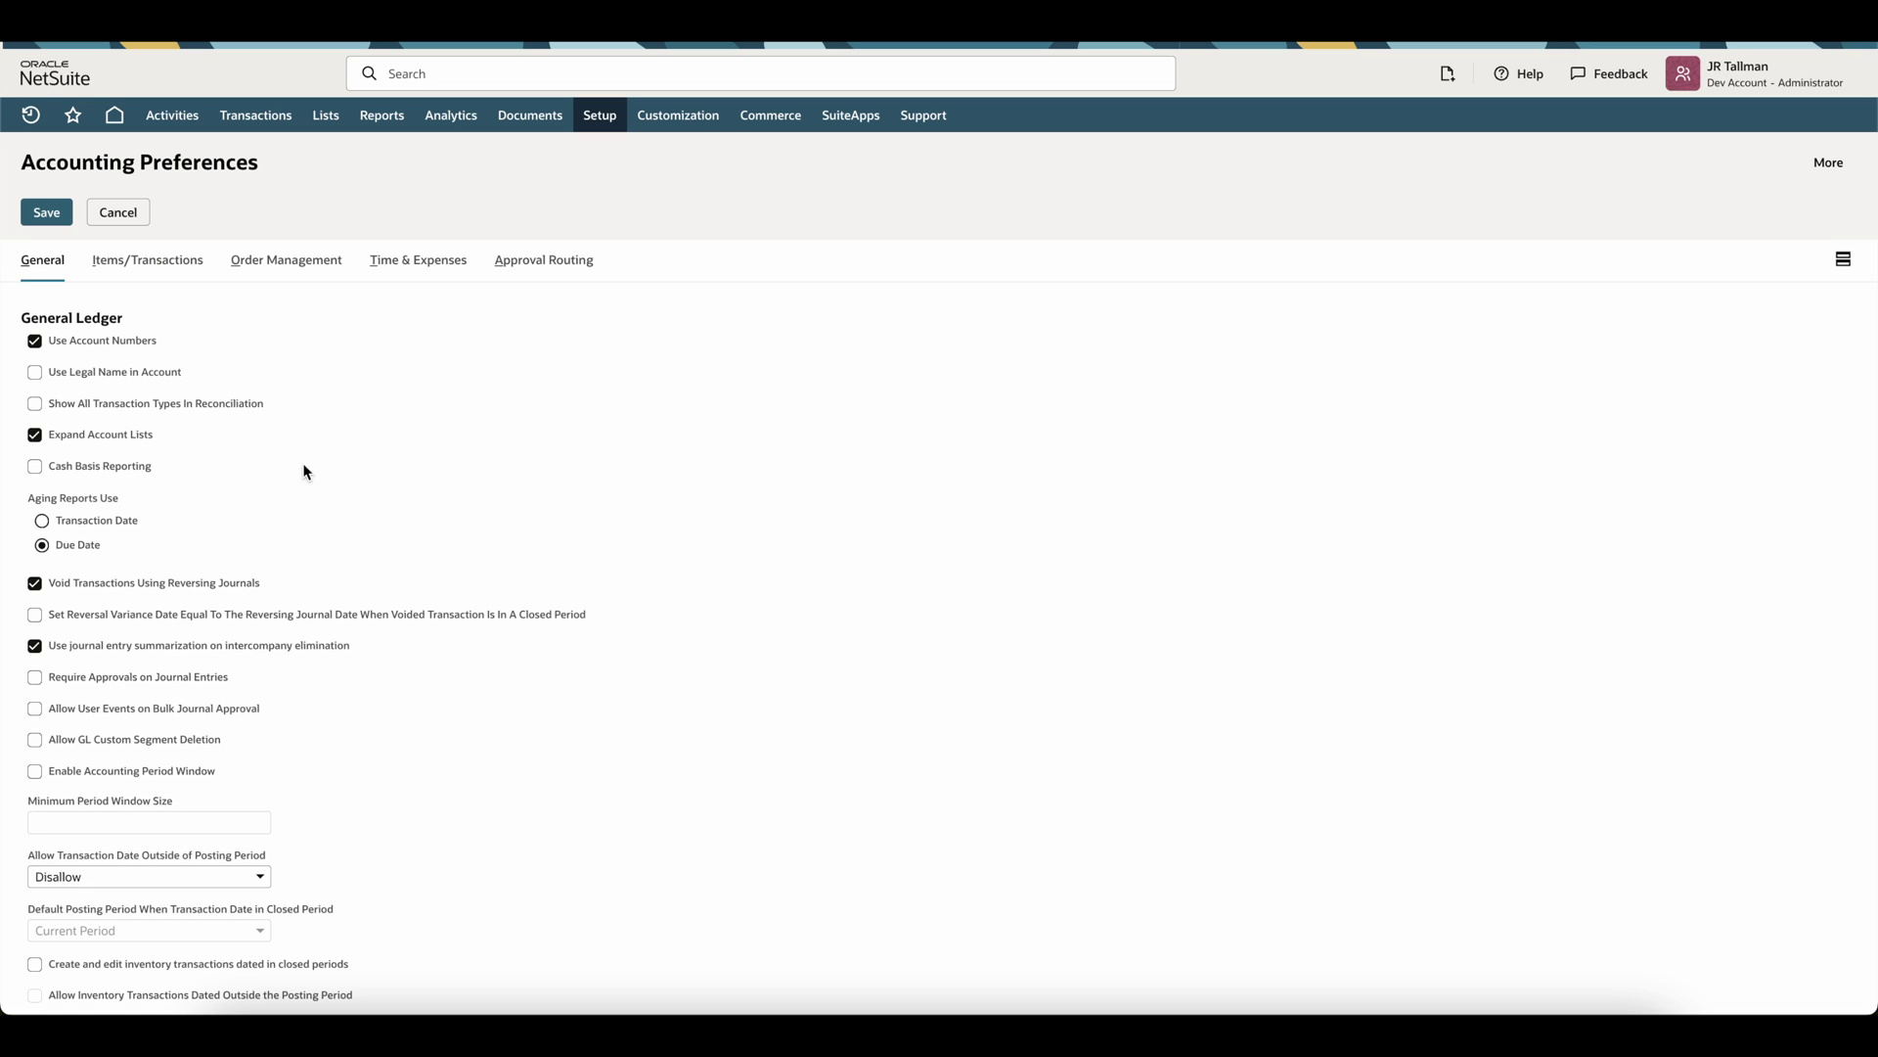
left_click_drag(169, 441, 36, 443)
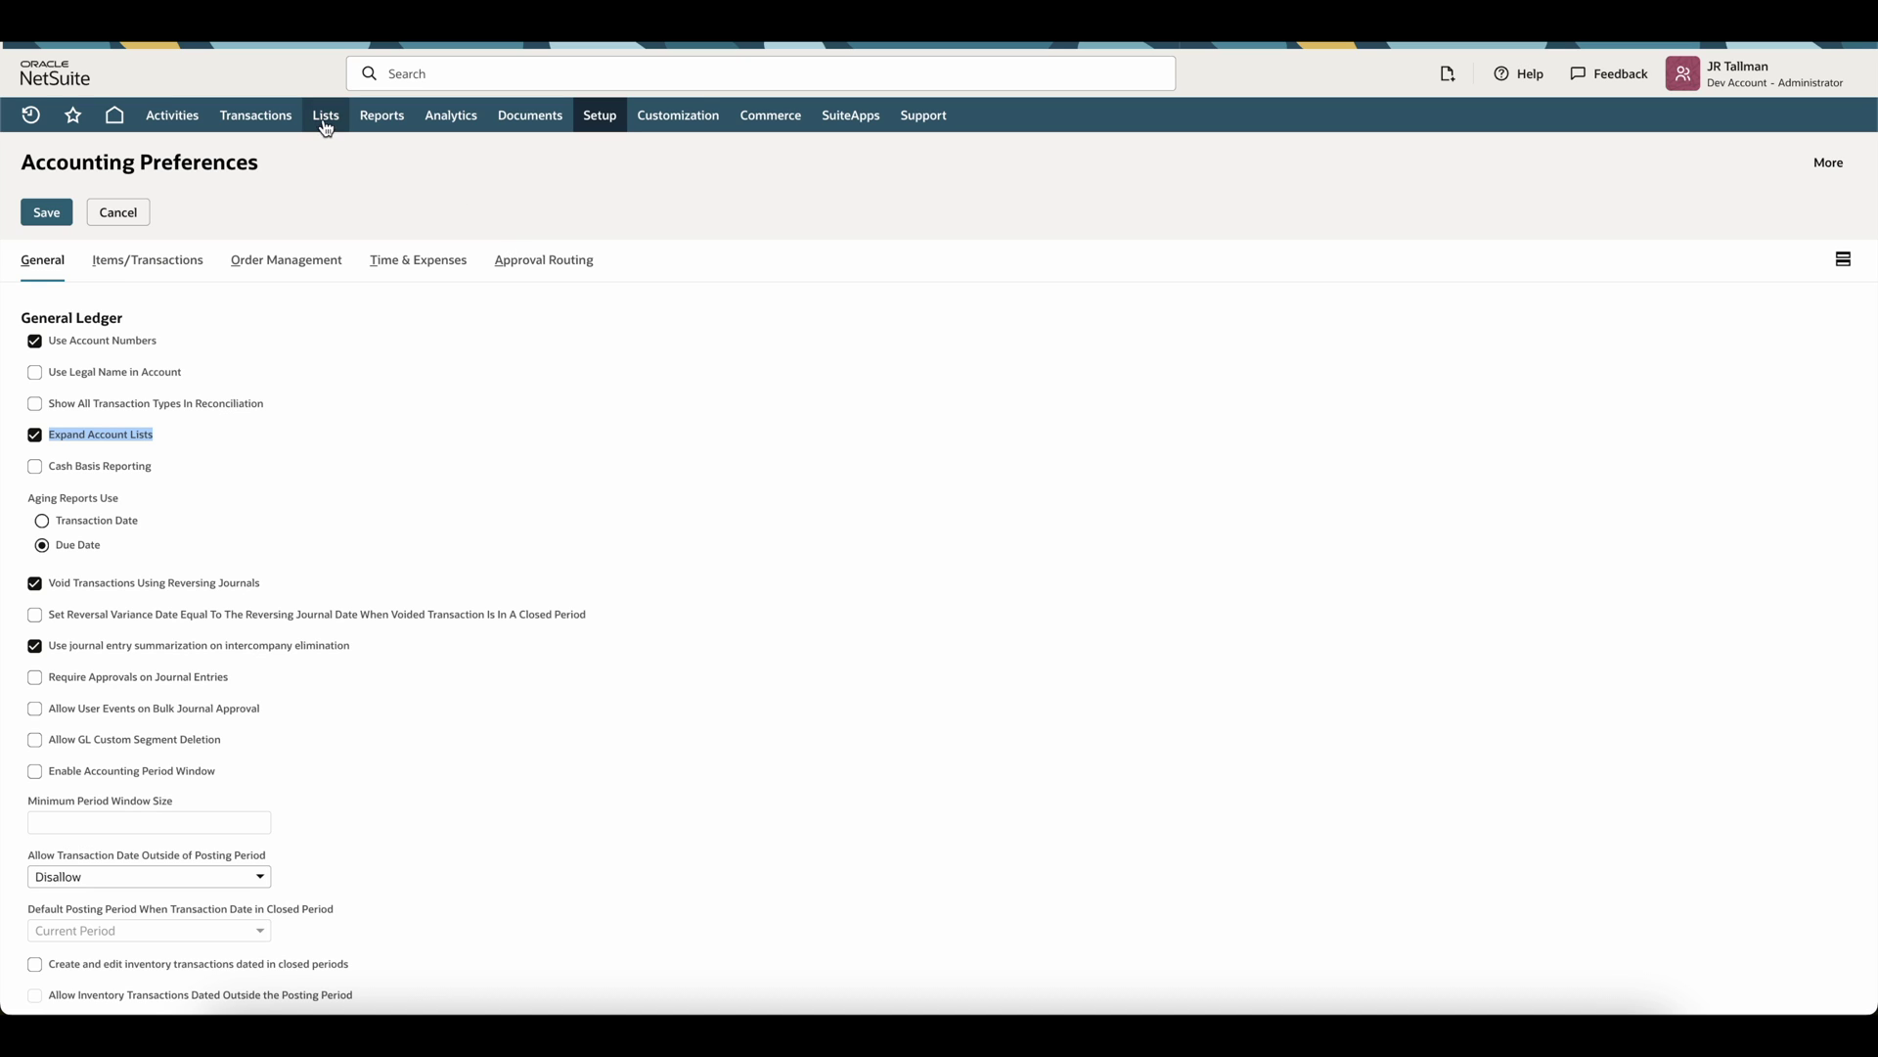
- Start a new item and pick out the Non-inventory Item type among the options
mouse_move(326, 116)
mouse_move(354, 191)
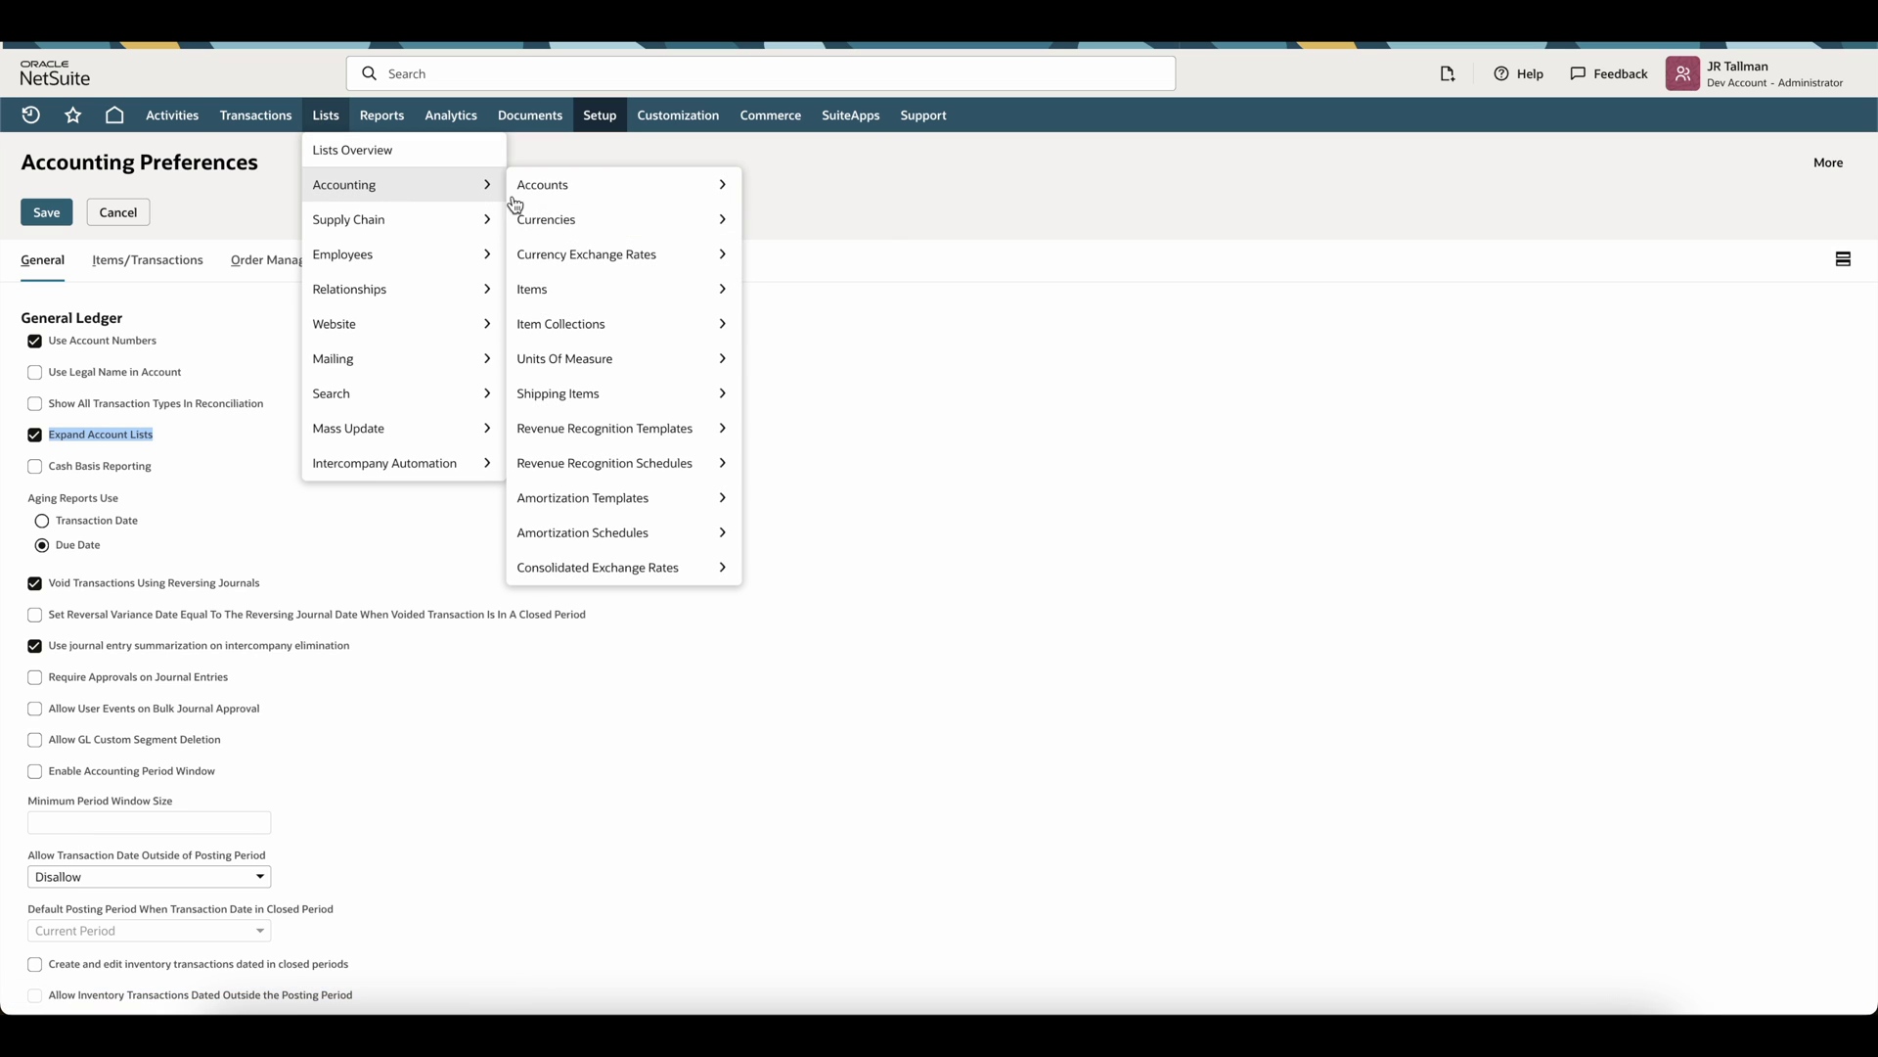
mouse_move(607, 290)
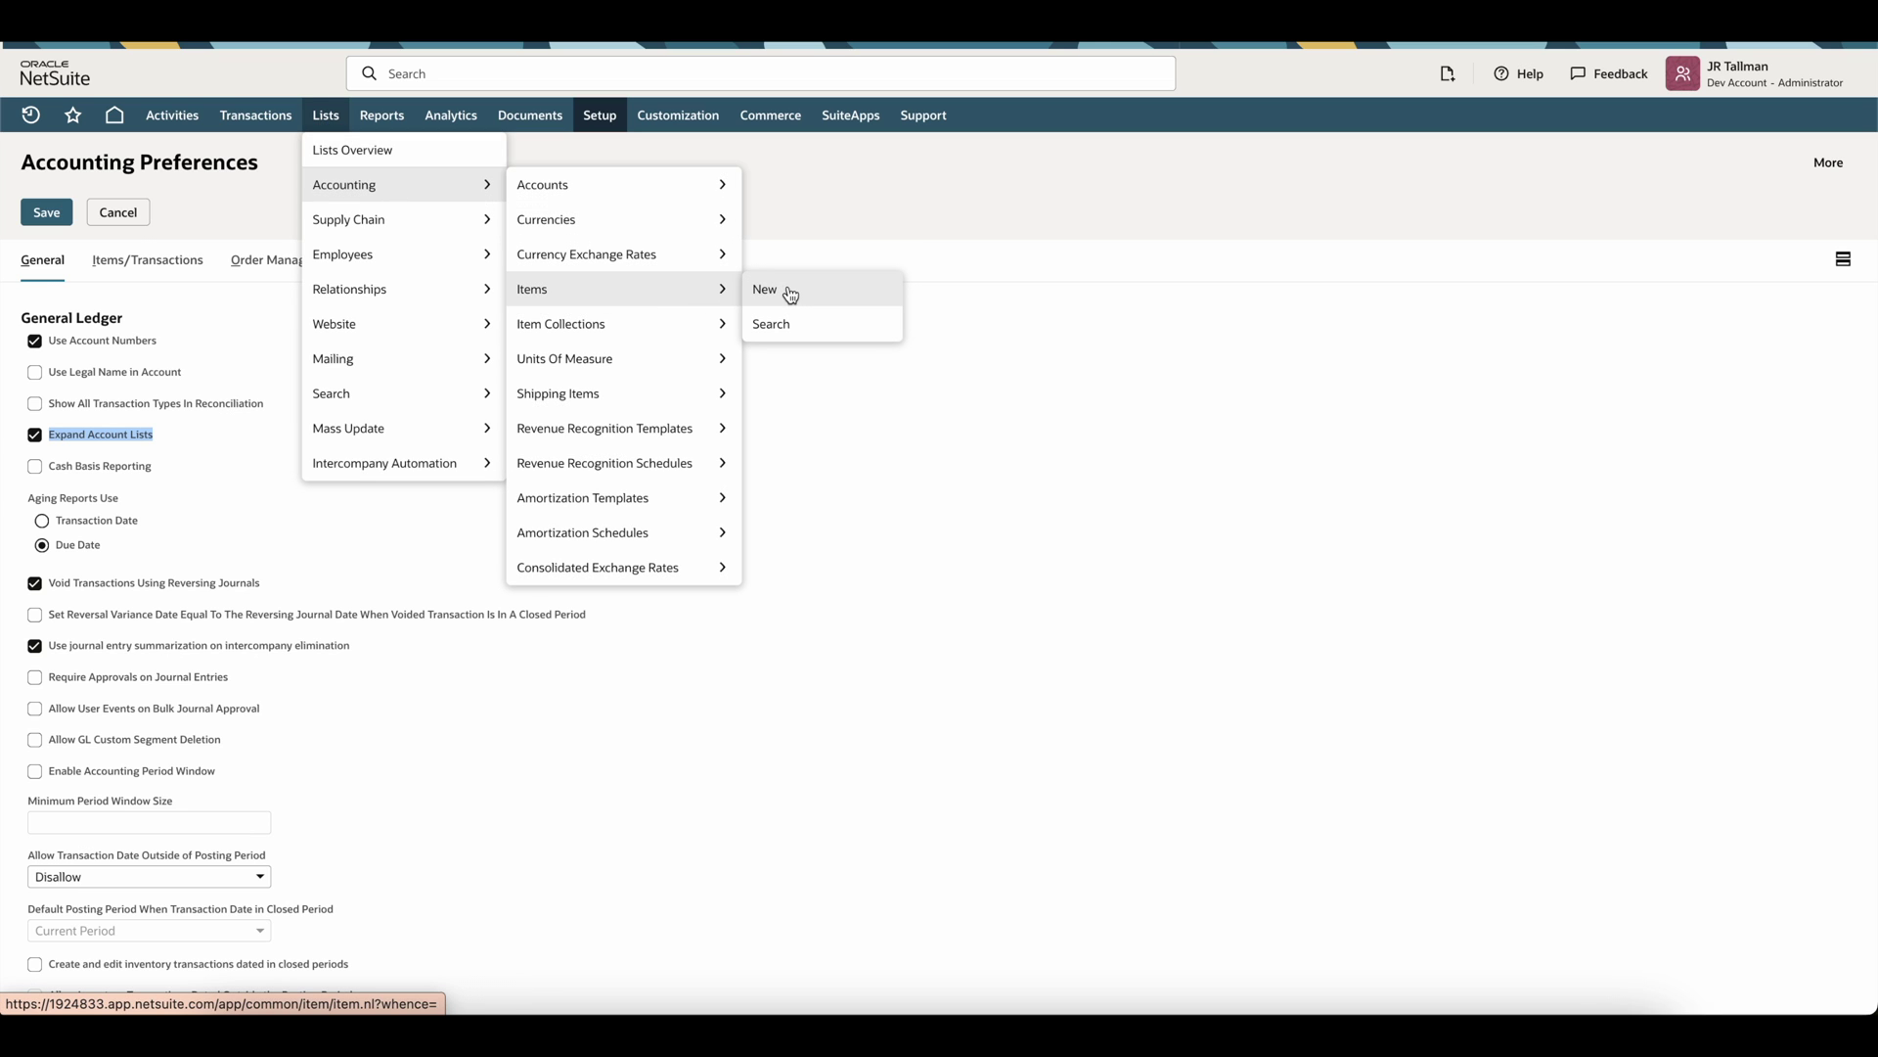
left_click(791, 295)
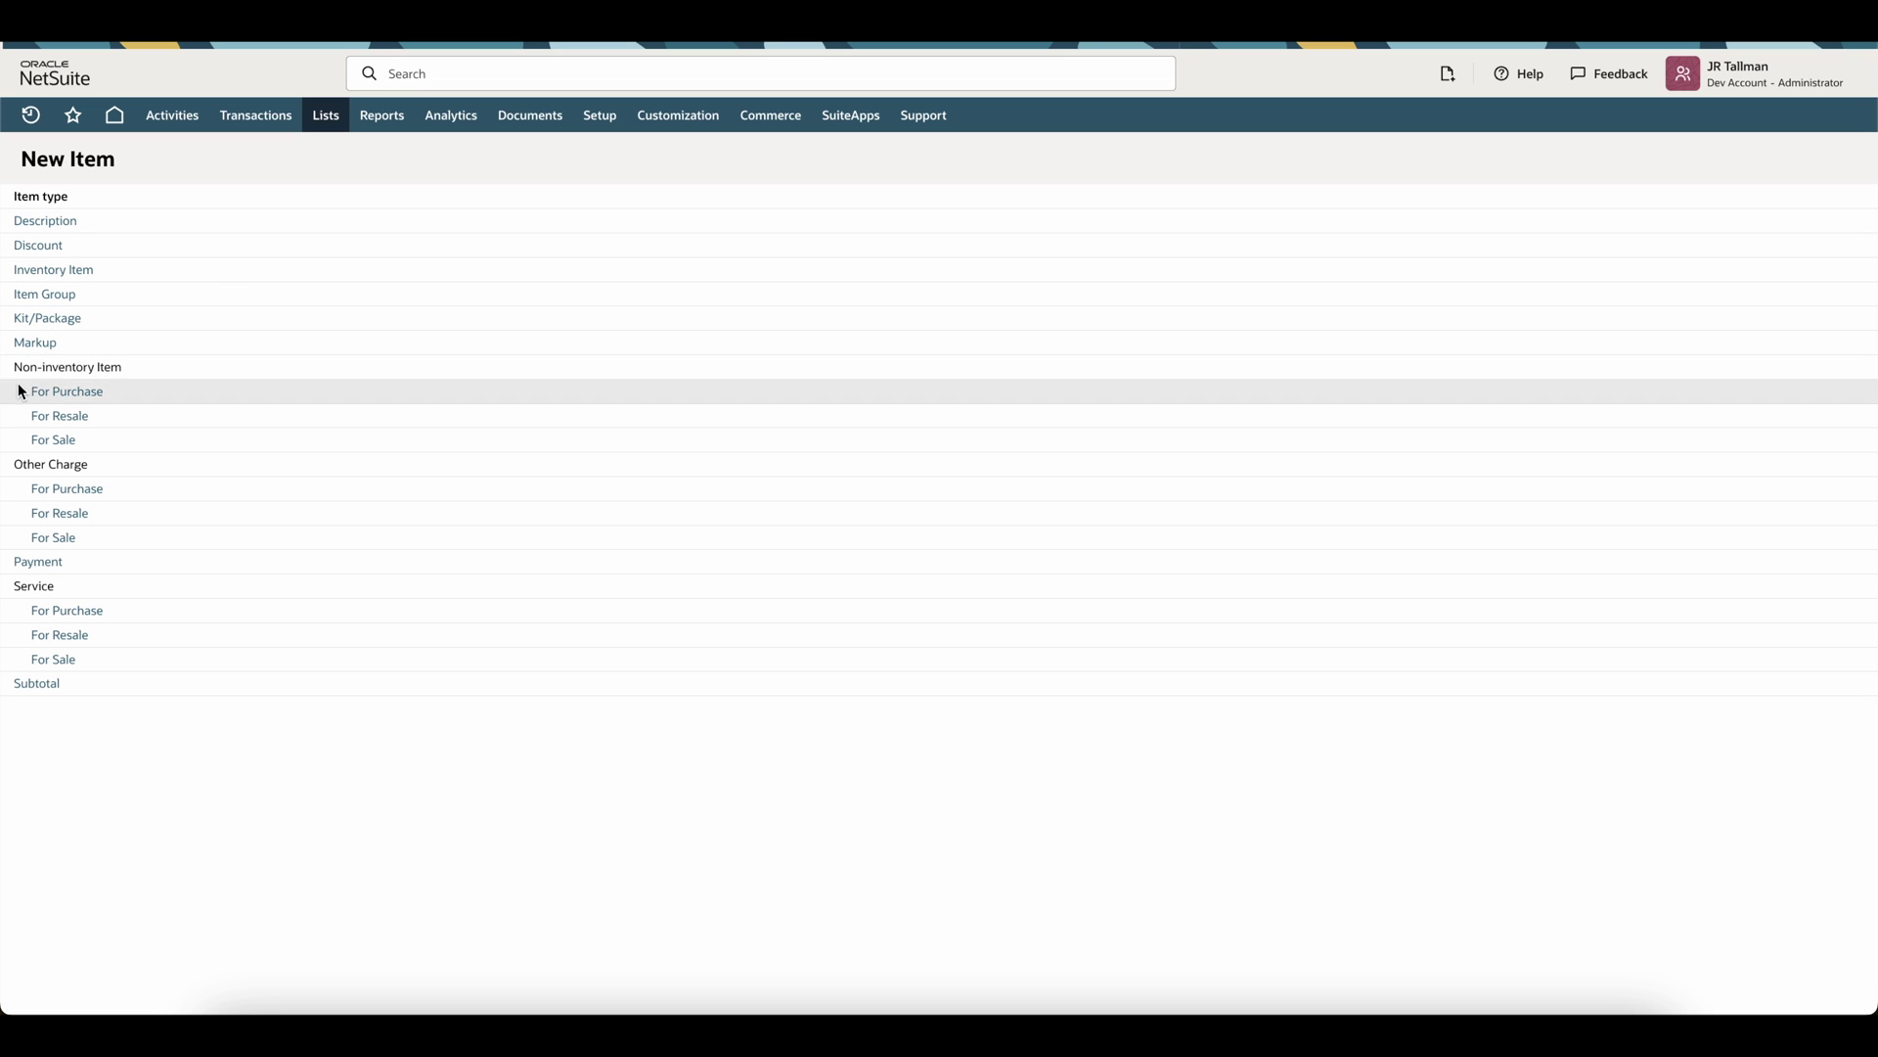
left_click_drag(11, 368, 121, 369)
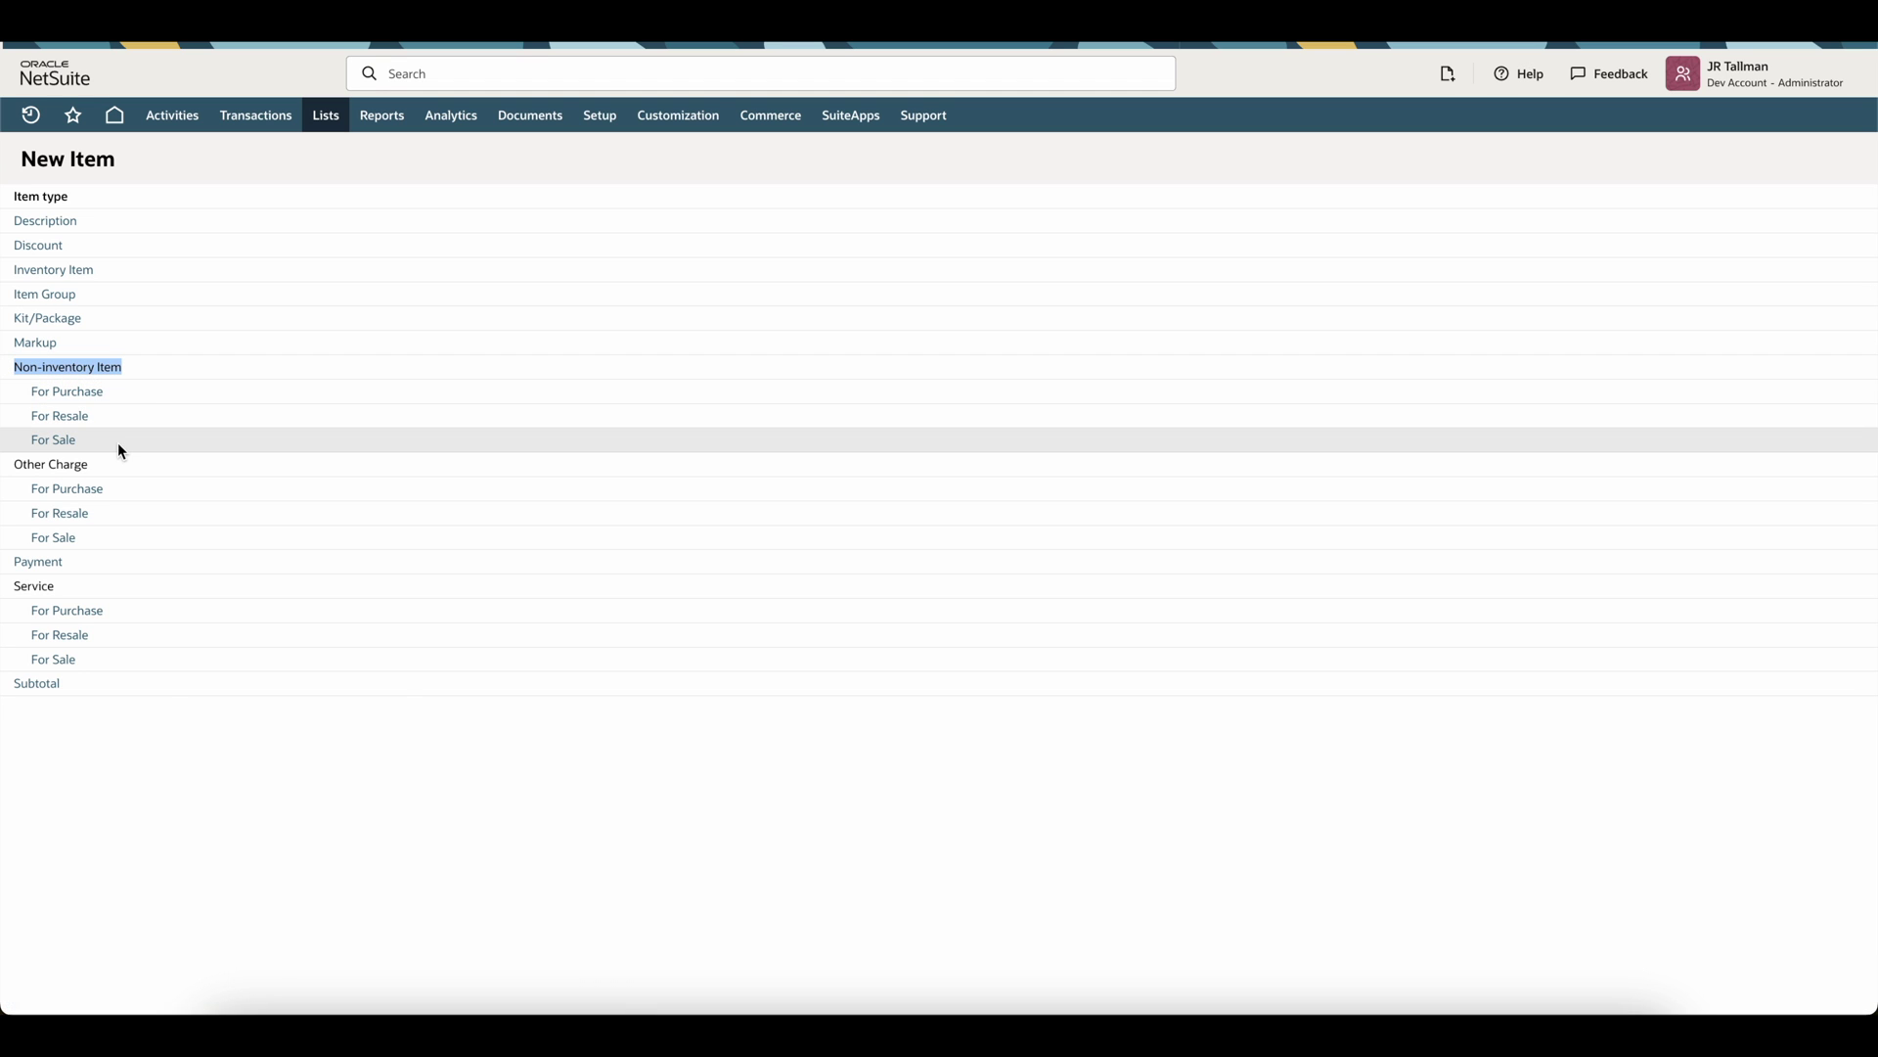
- Create a Non-inventory Item for Sale named 'Opening Balance AR' with Include Children checked
left_click(54, 441)
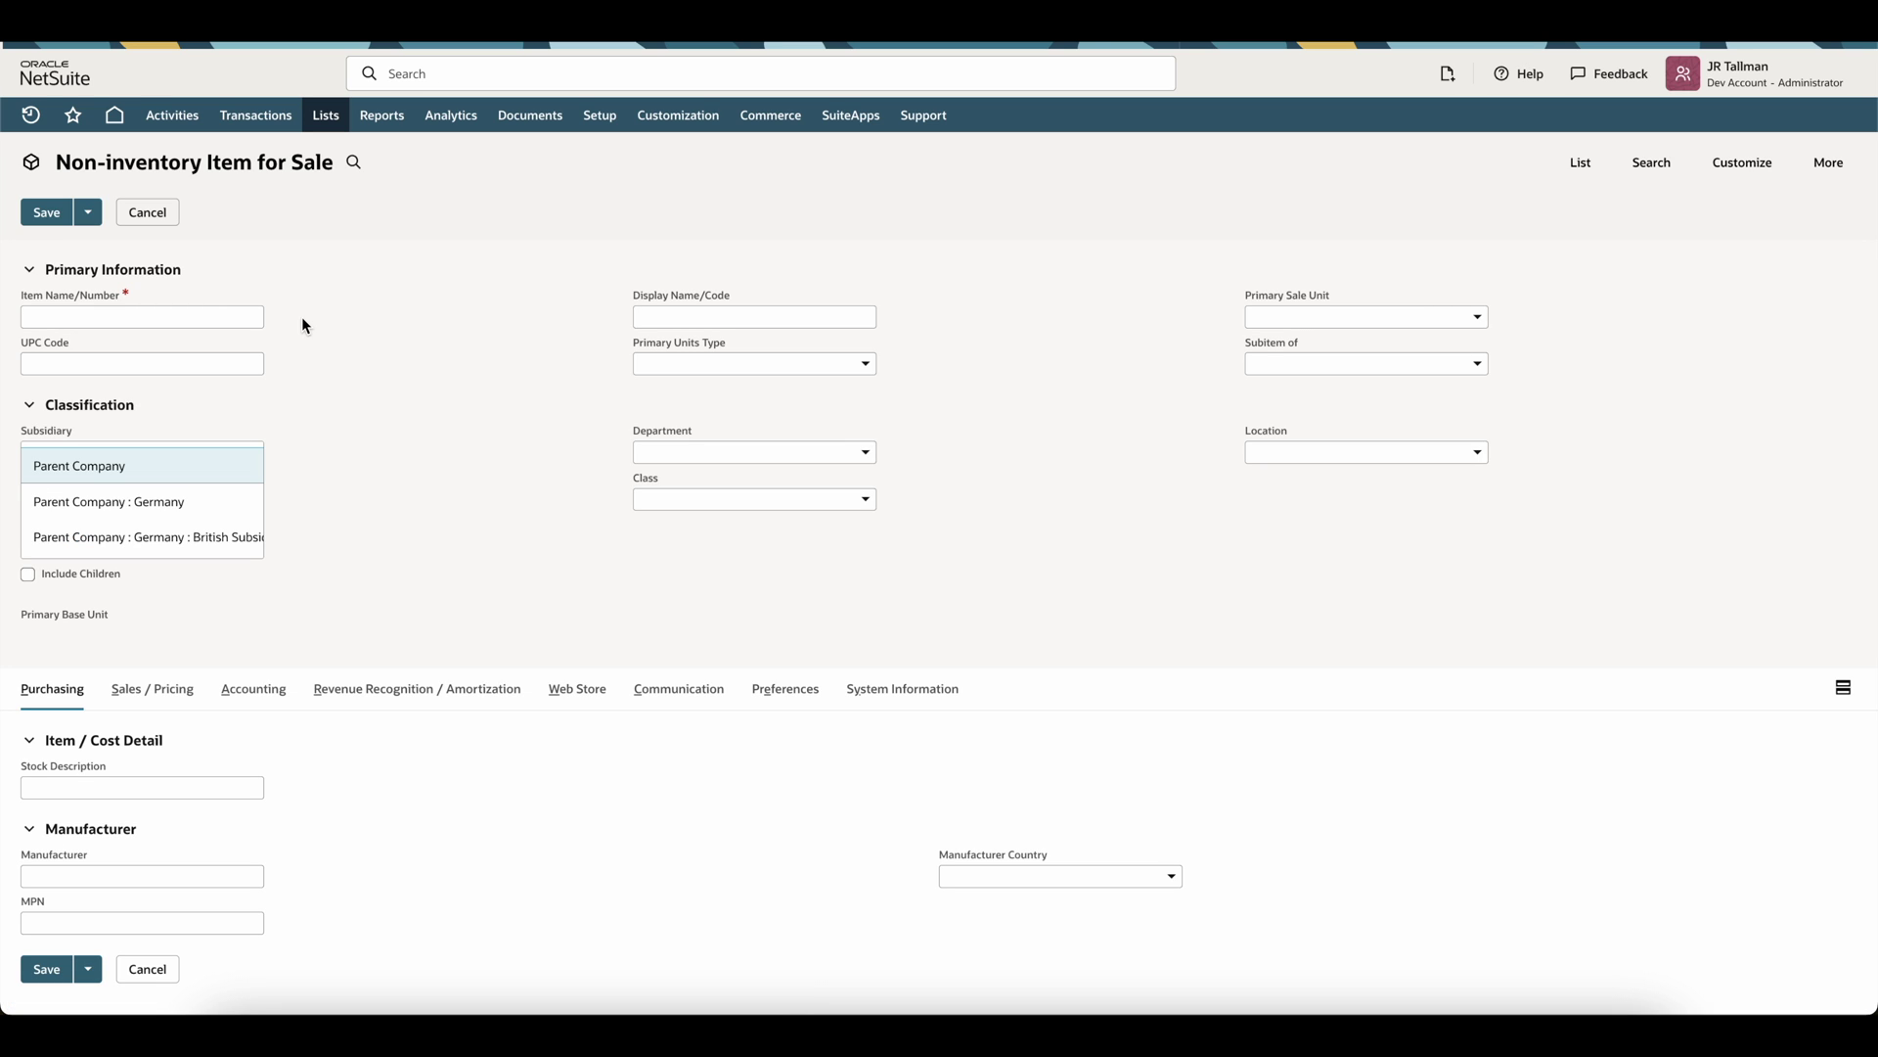
left_click(111, 306)
type("Opening Balance AR")
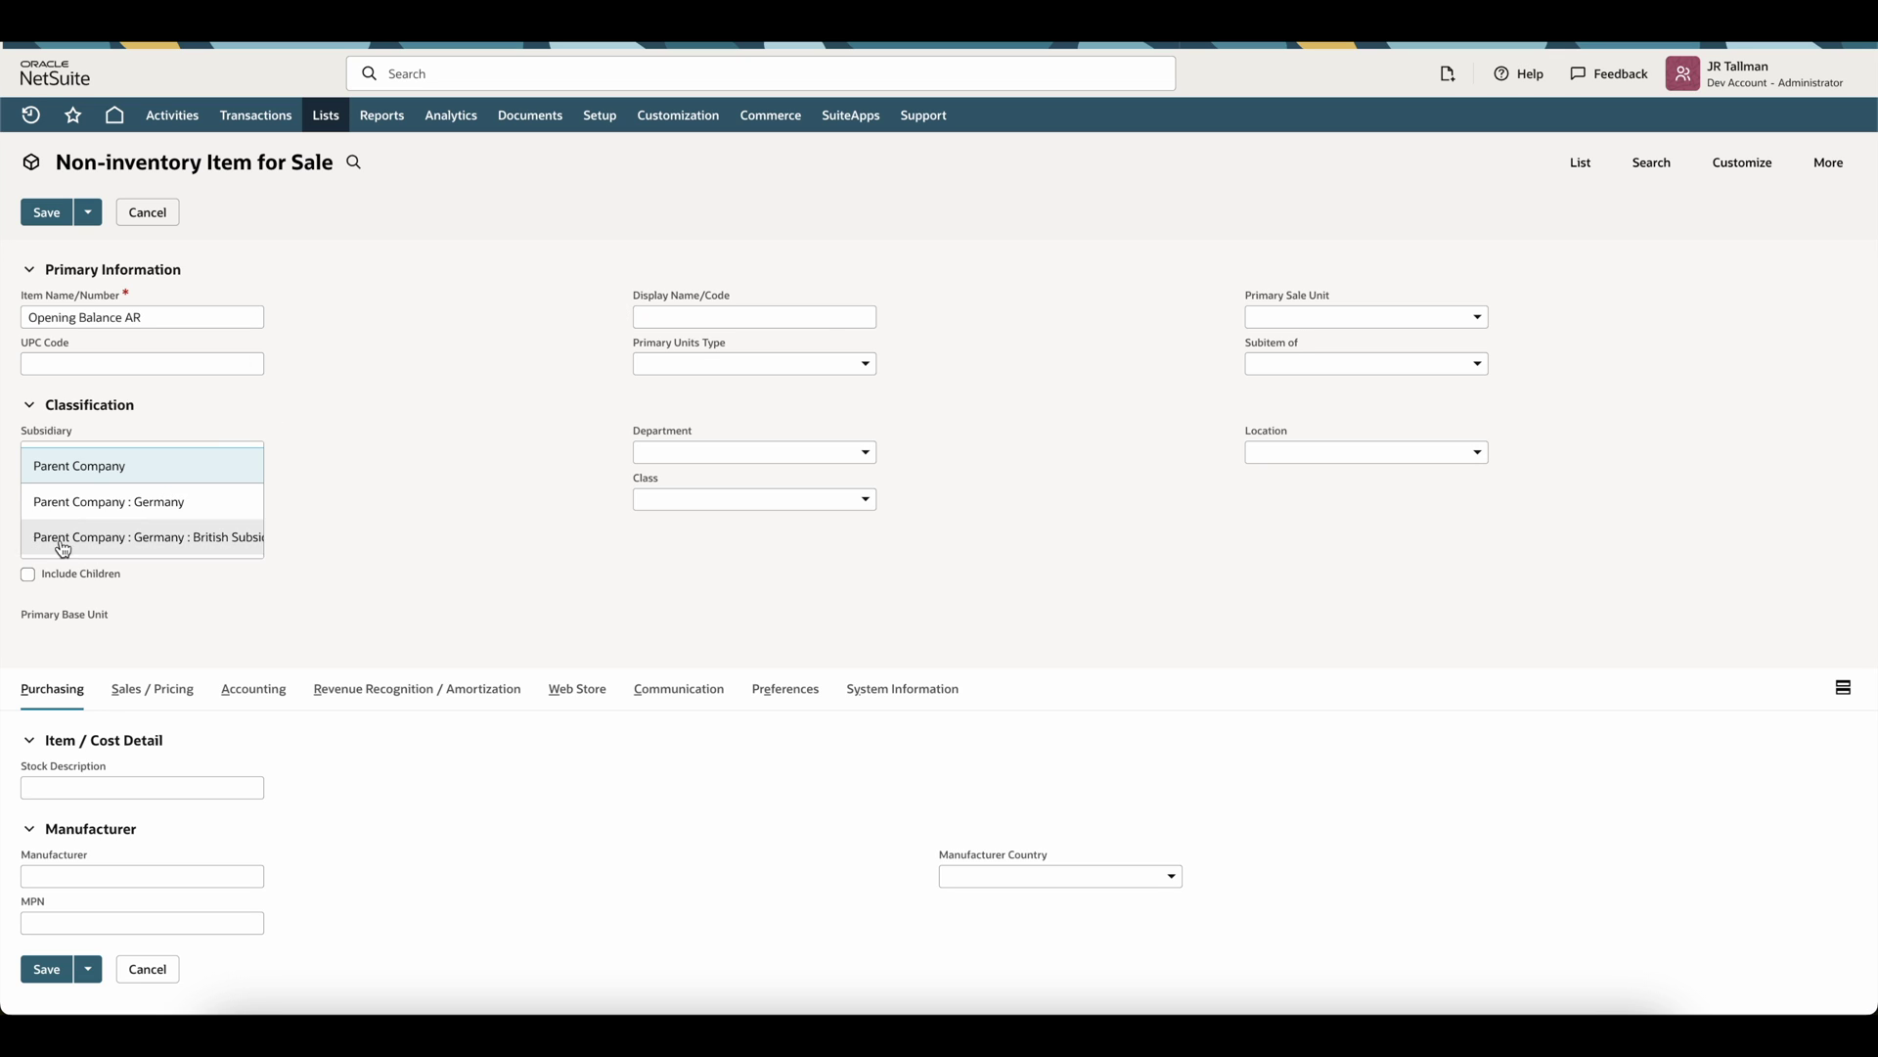
left_click(27, 574)
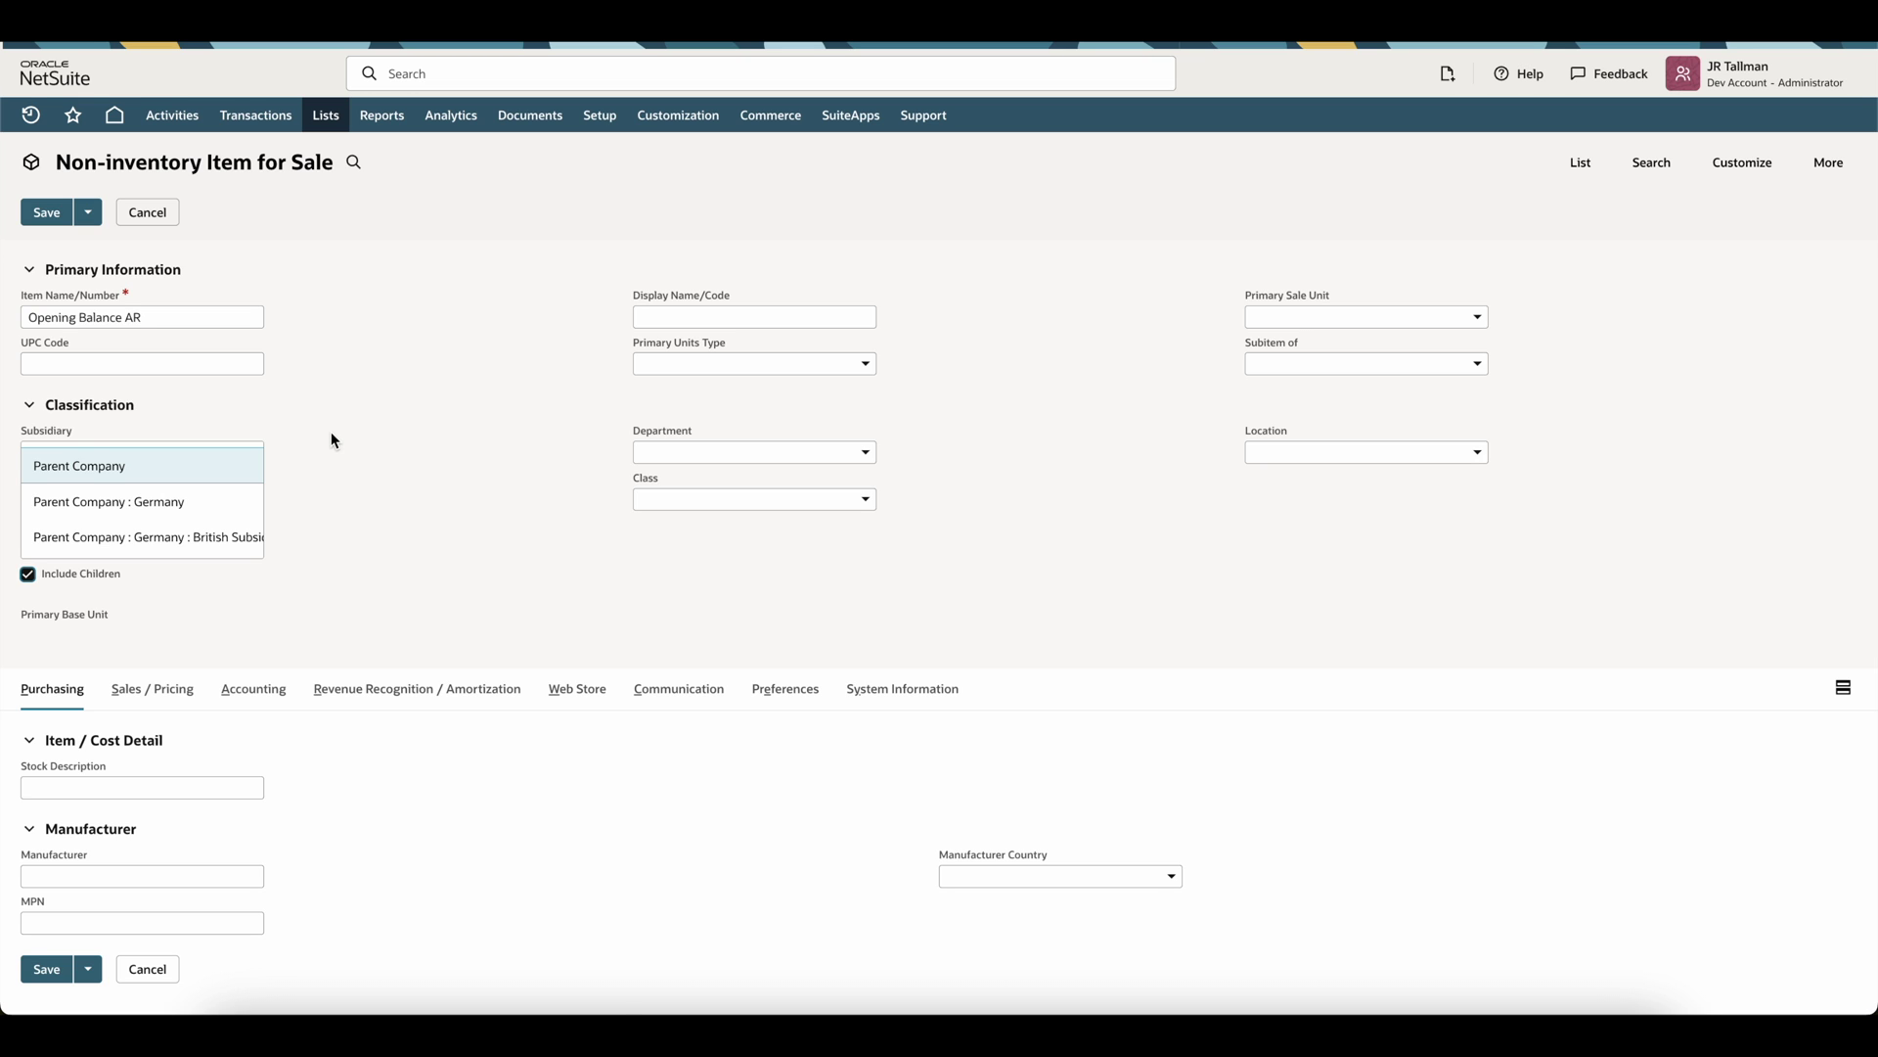
left_click(246, 689)
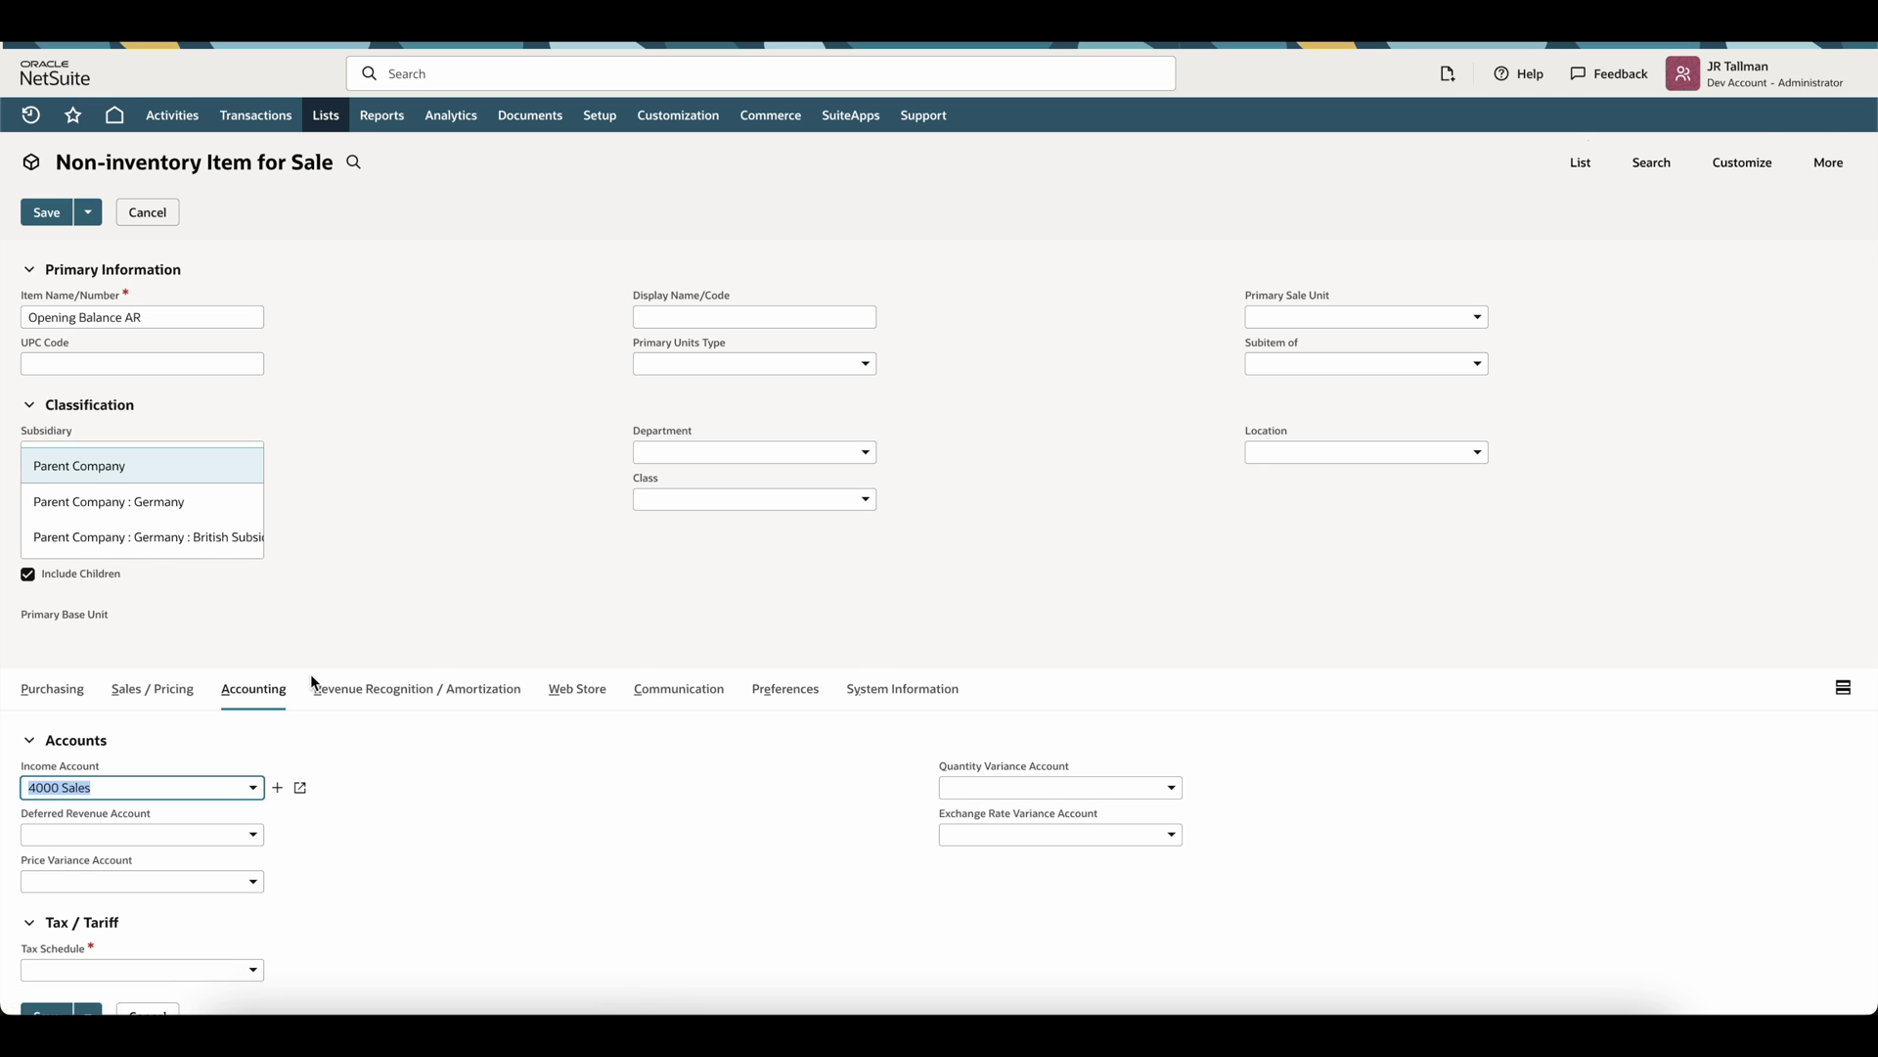
- Set Income Account to 3200 Opening Balance and Tax Schedule to Exempt, then save the item
scroll(311, 682, "down", 1)
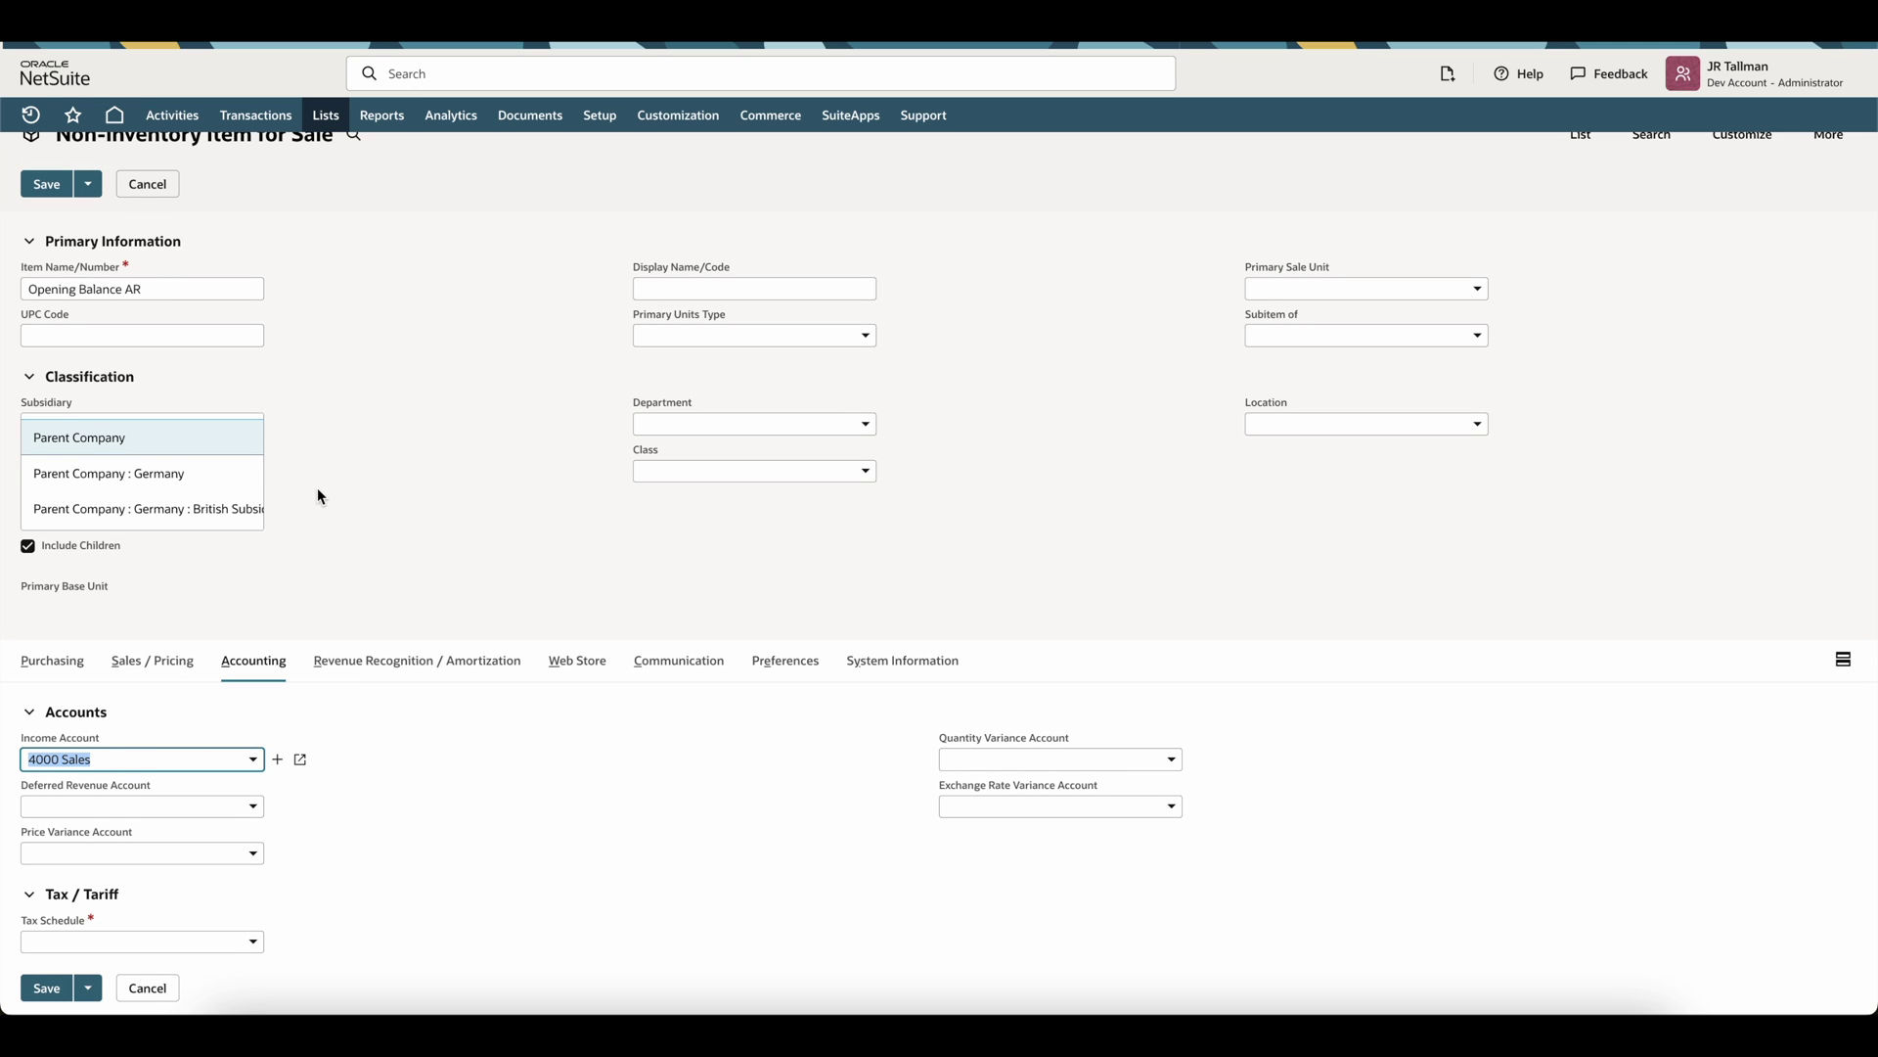
left_click(128, 758)
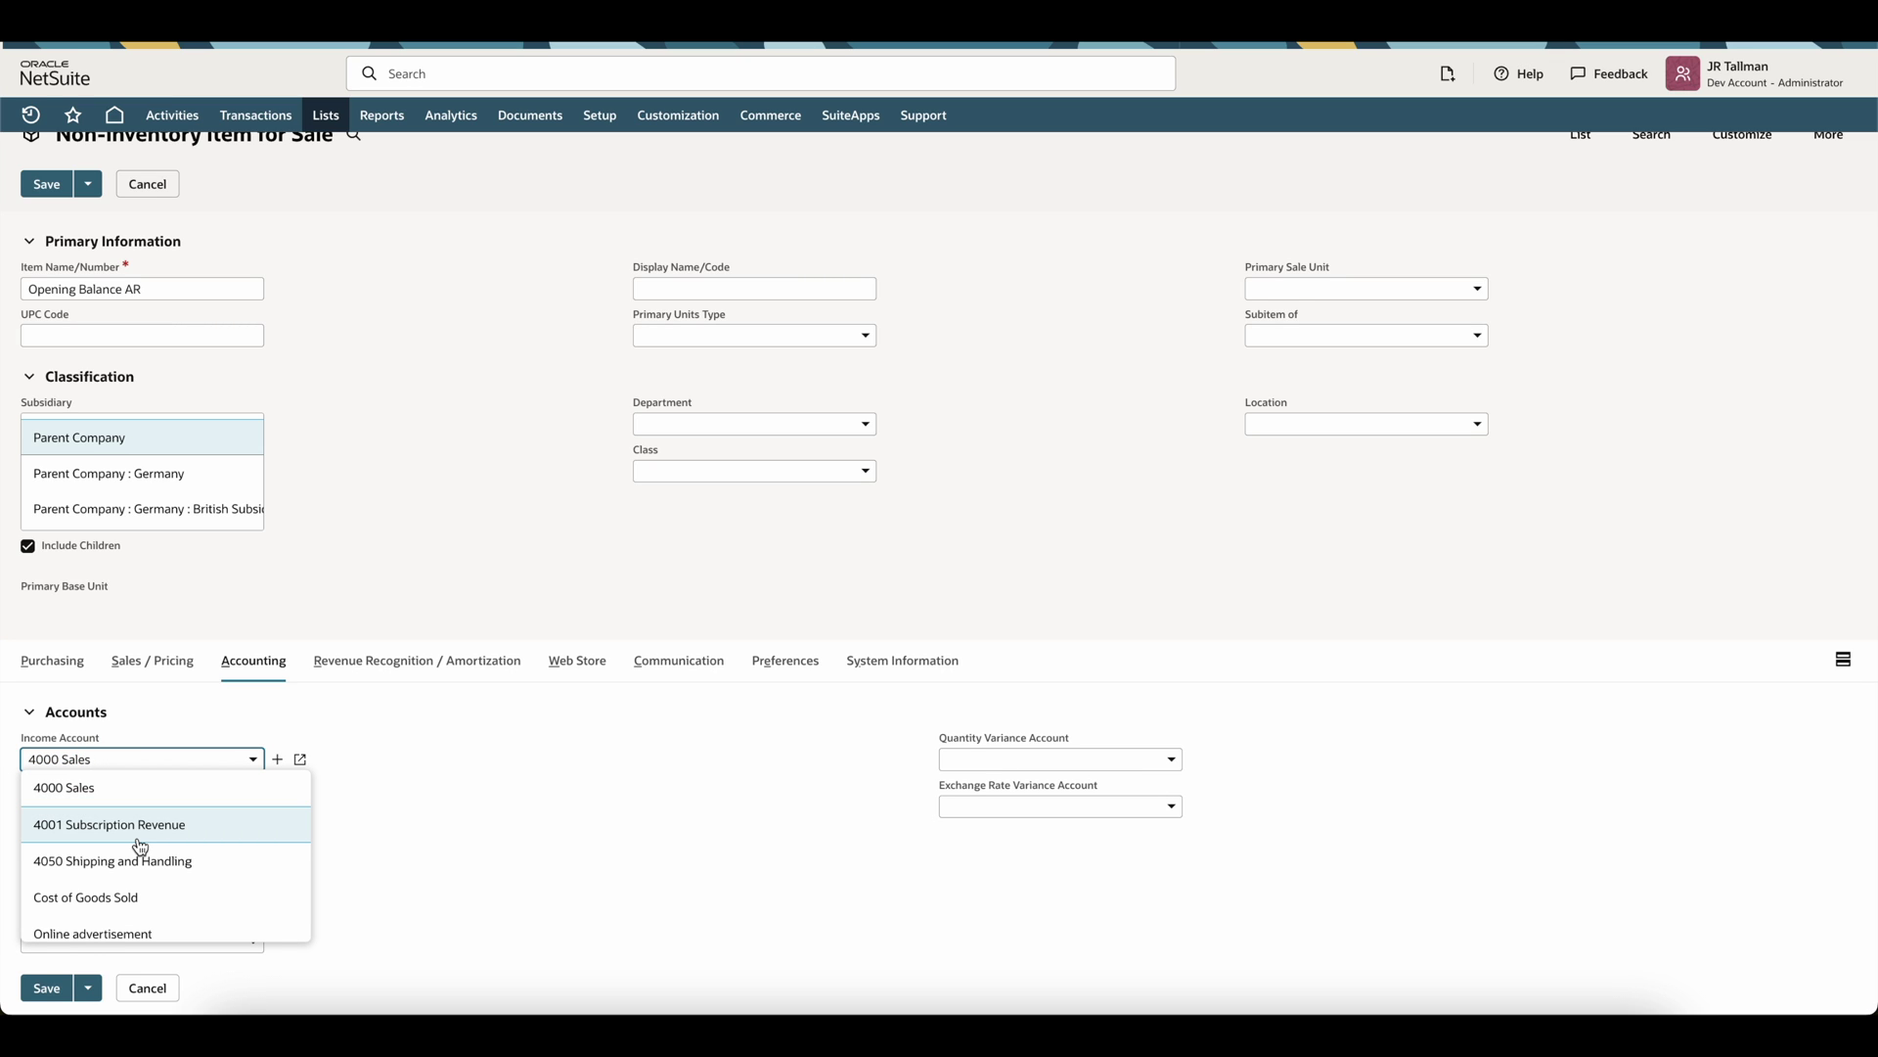
scroll(141, 846, "up", 3)
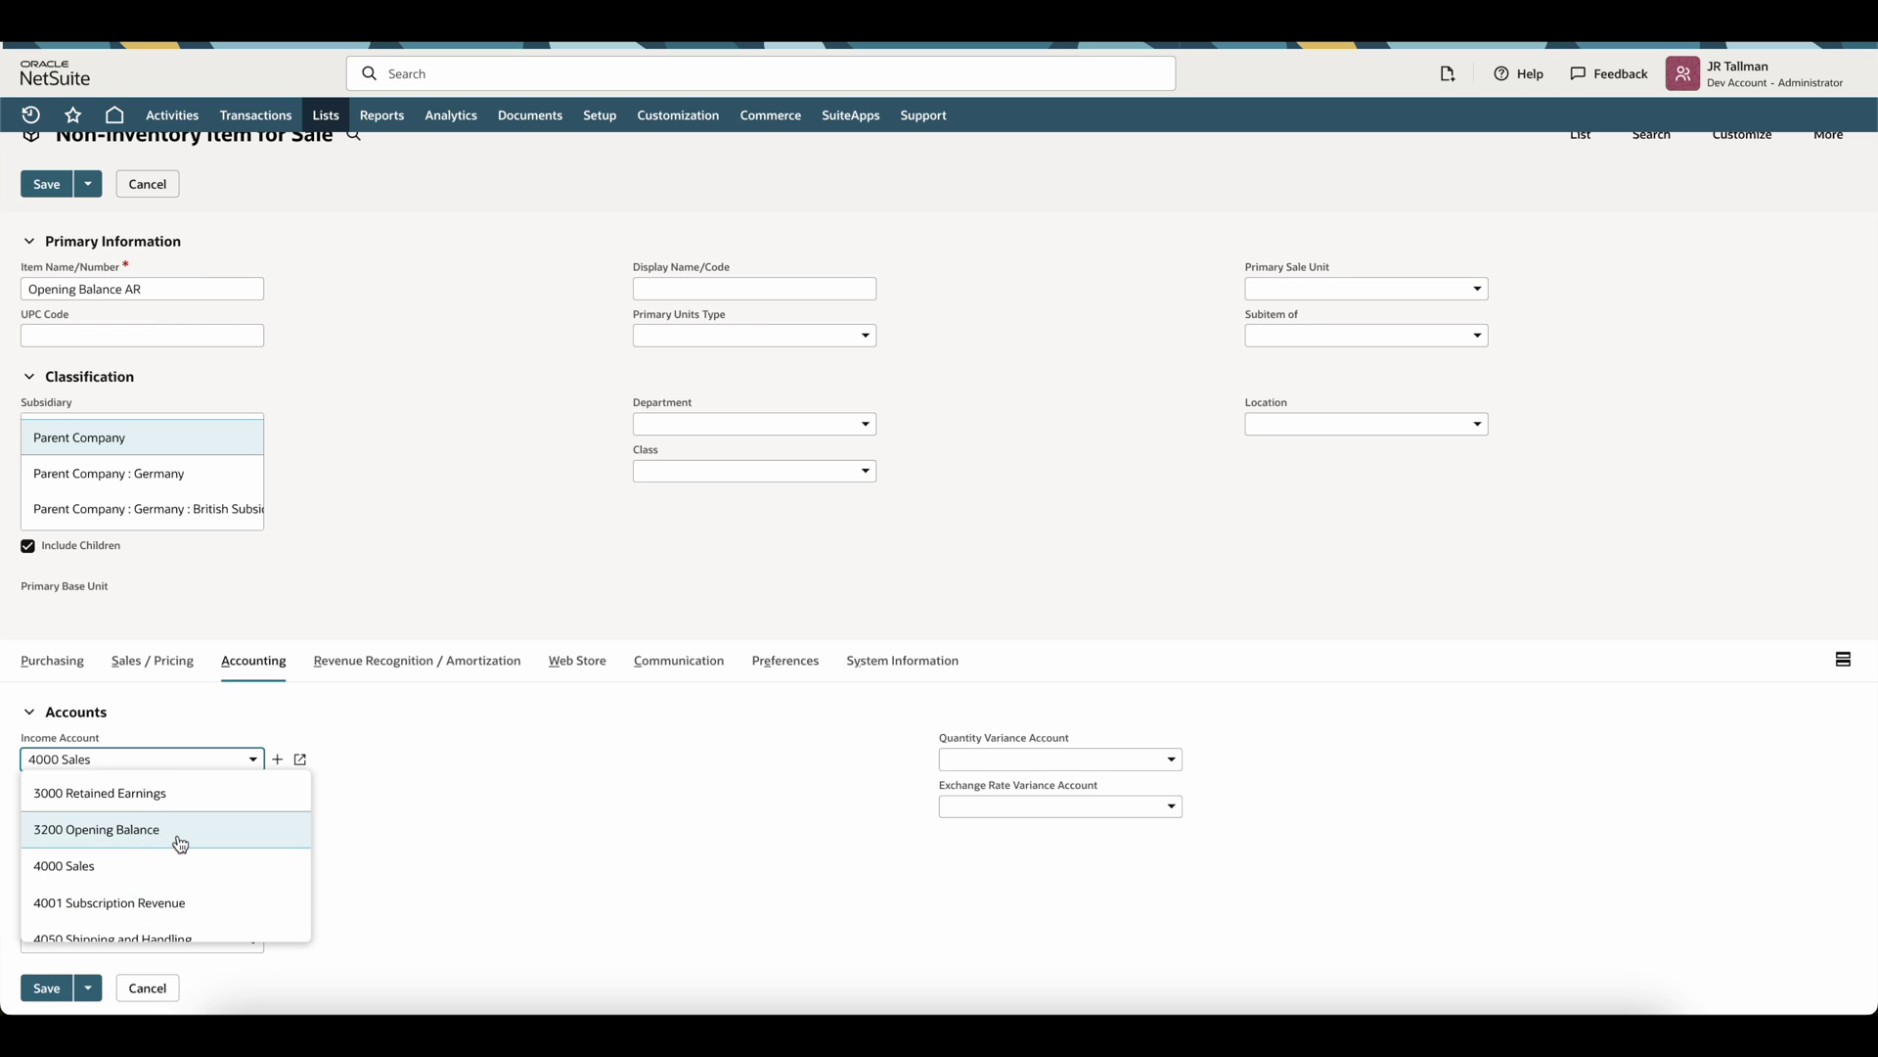
left_click(181, 833)
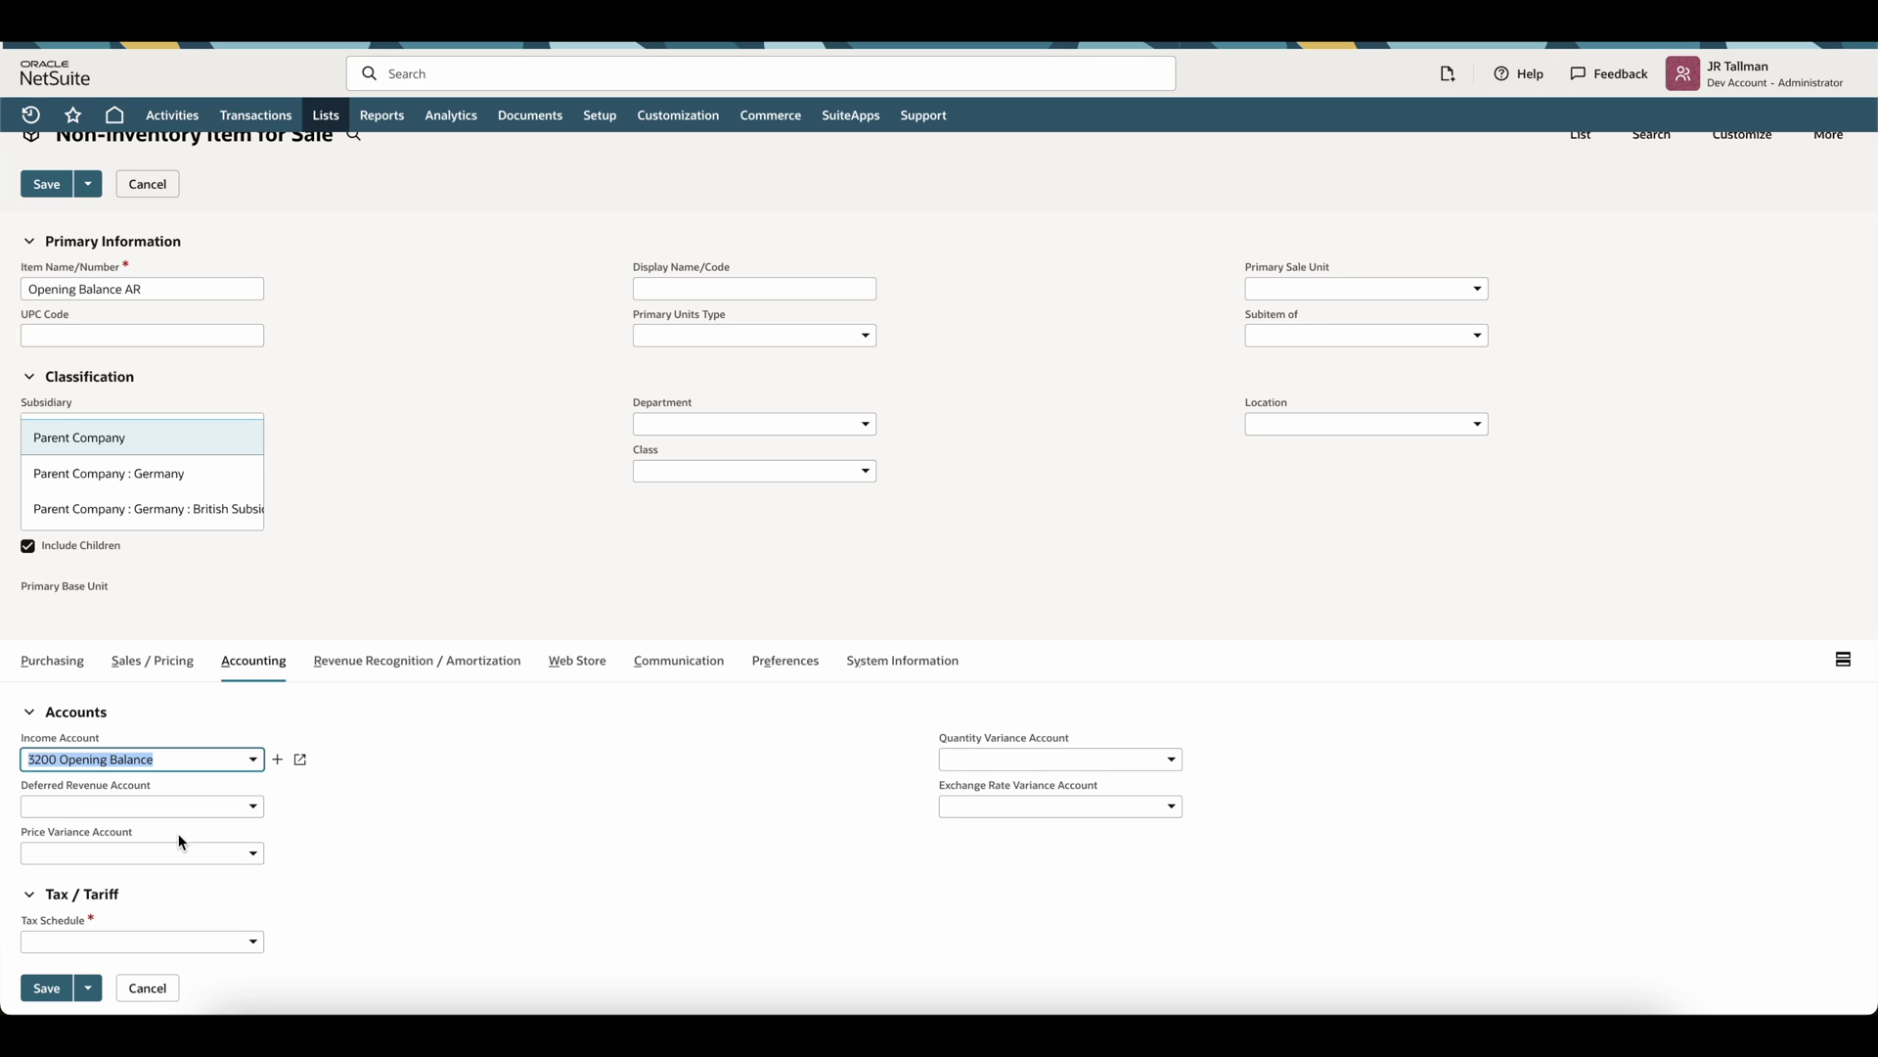
left_click(345, 734)
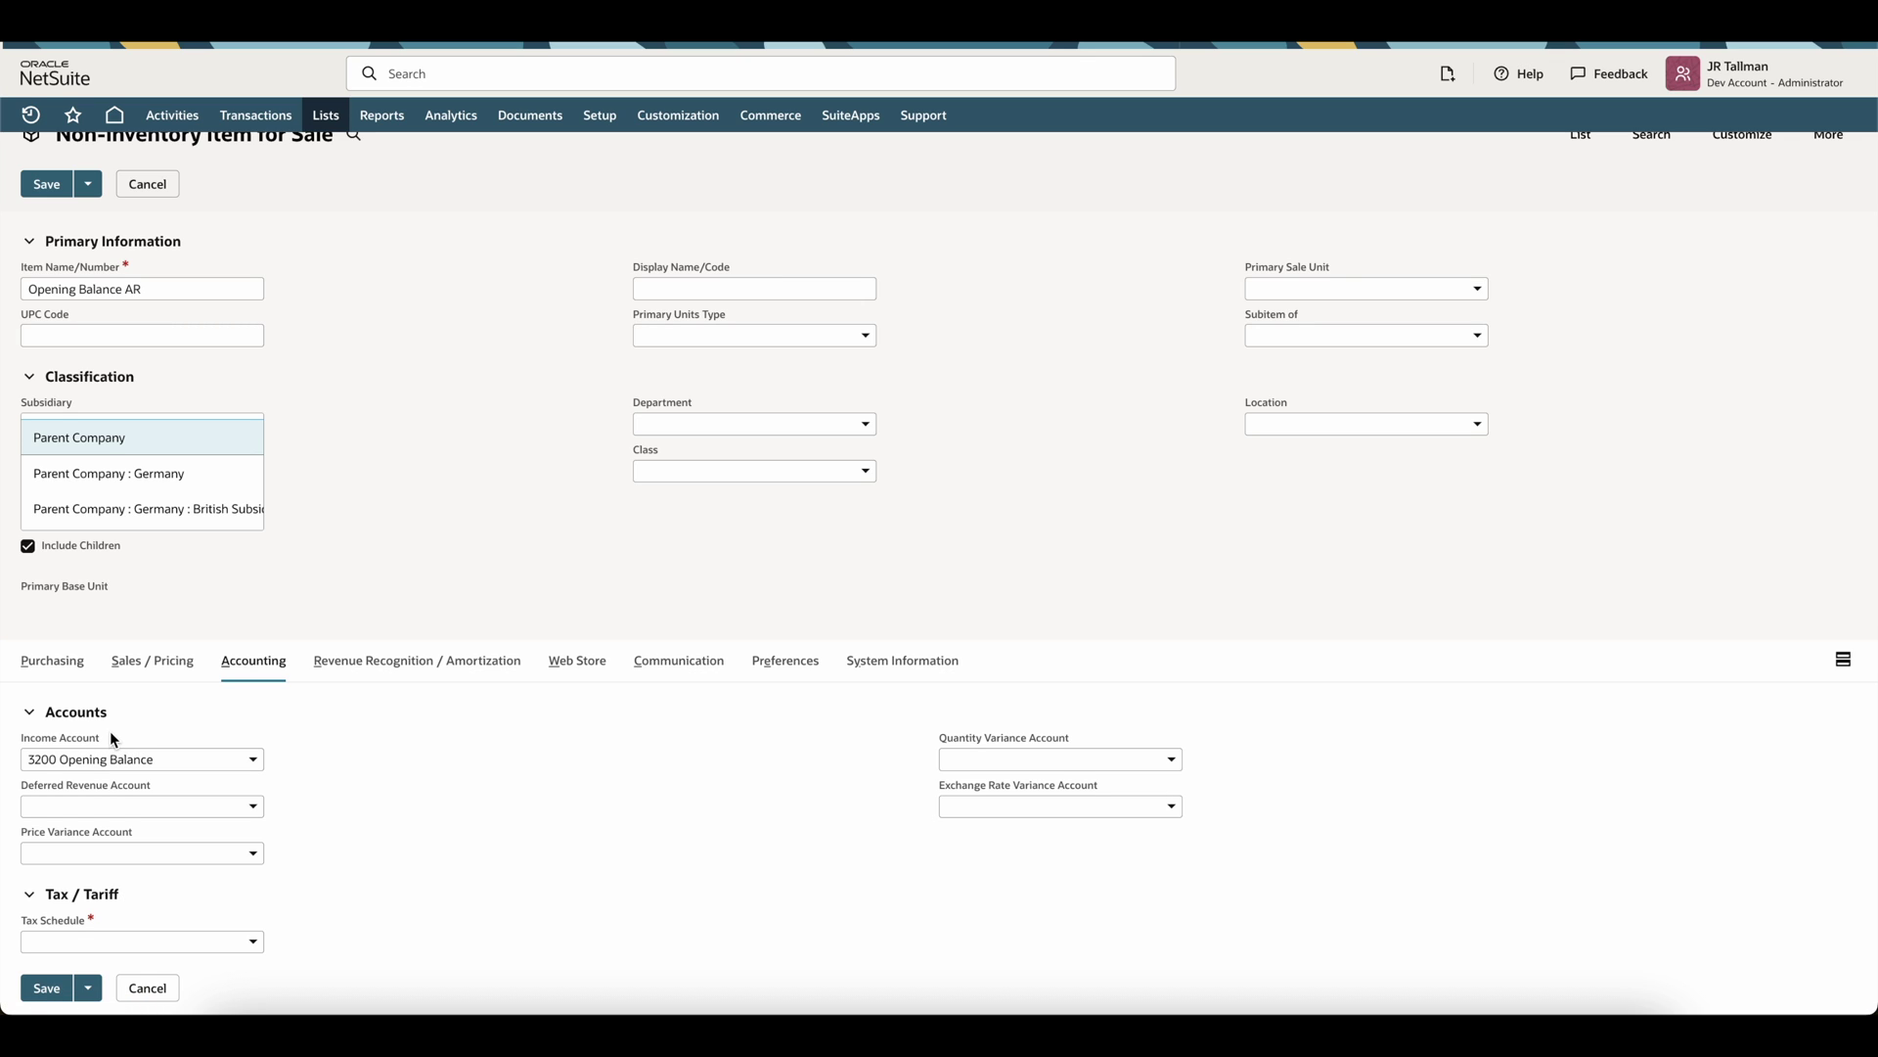
left_click(130, 947)
left_click(164, 869)
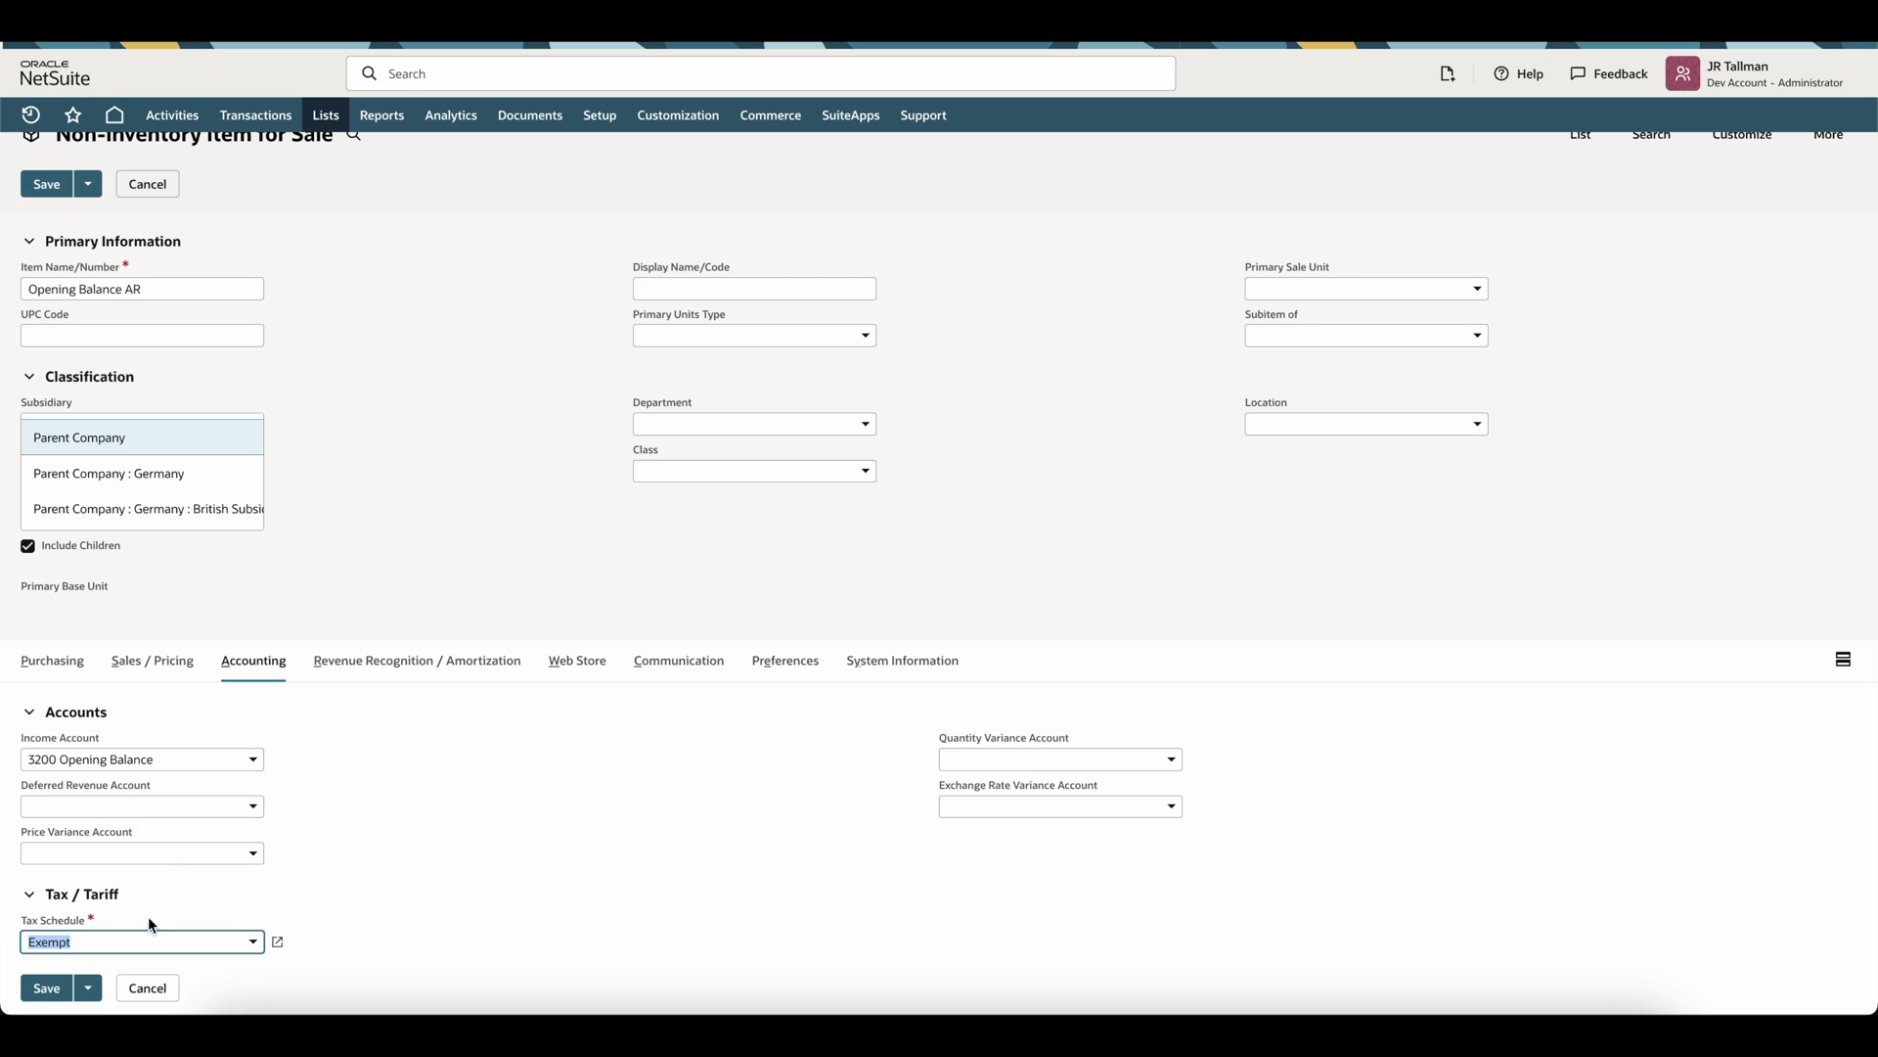
left_click(225, 904)
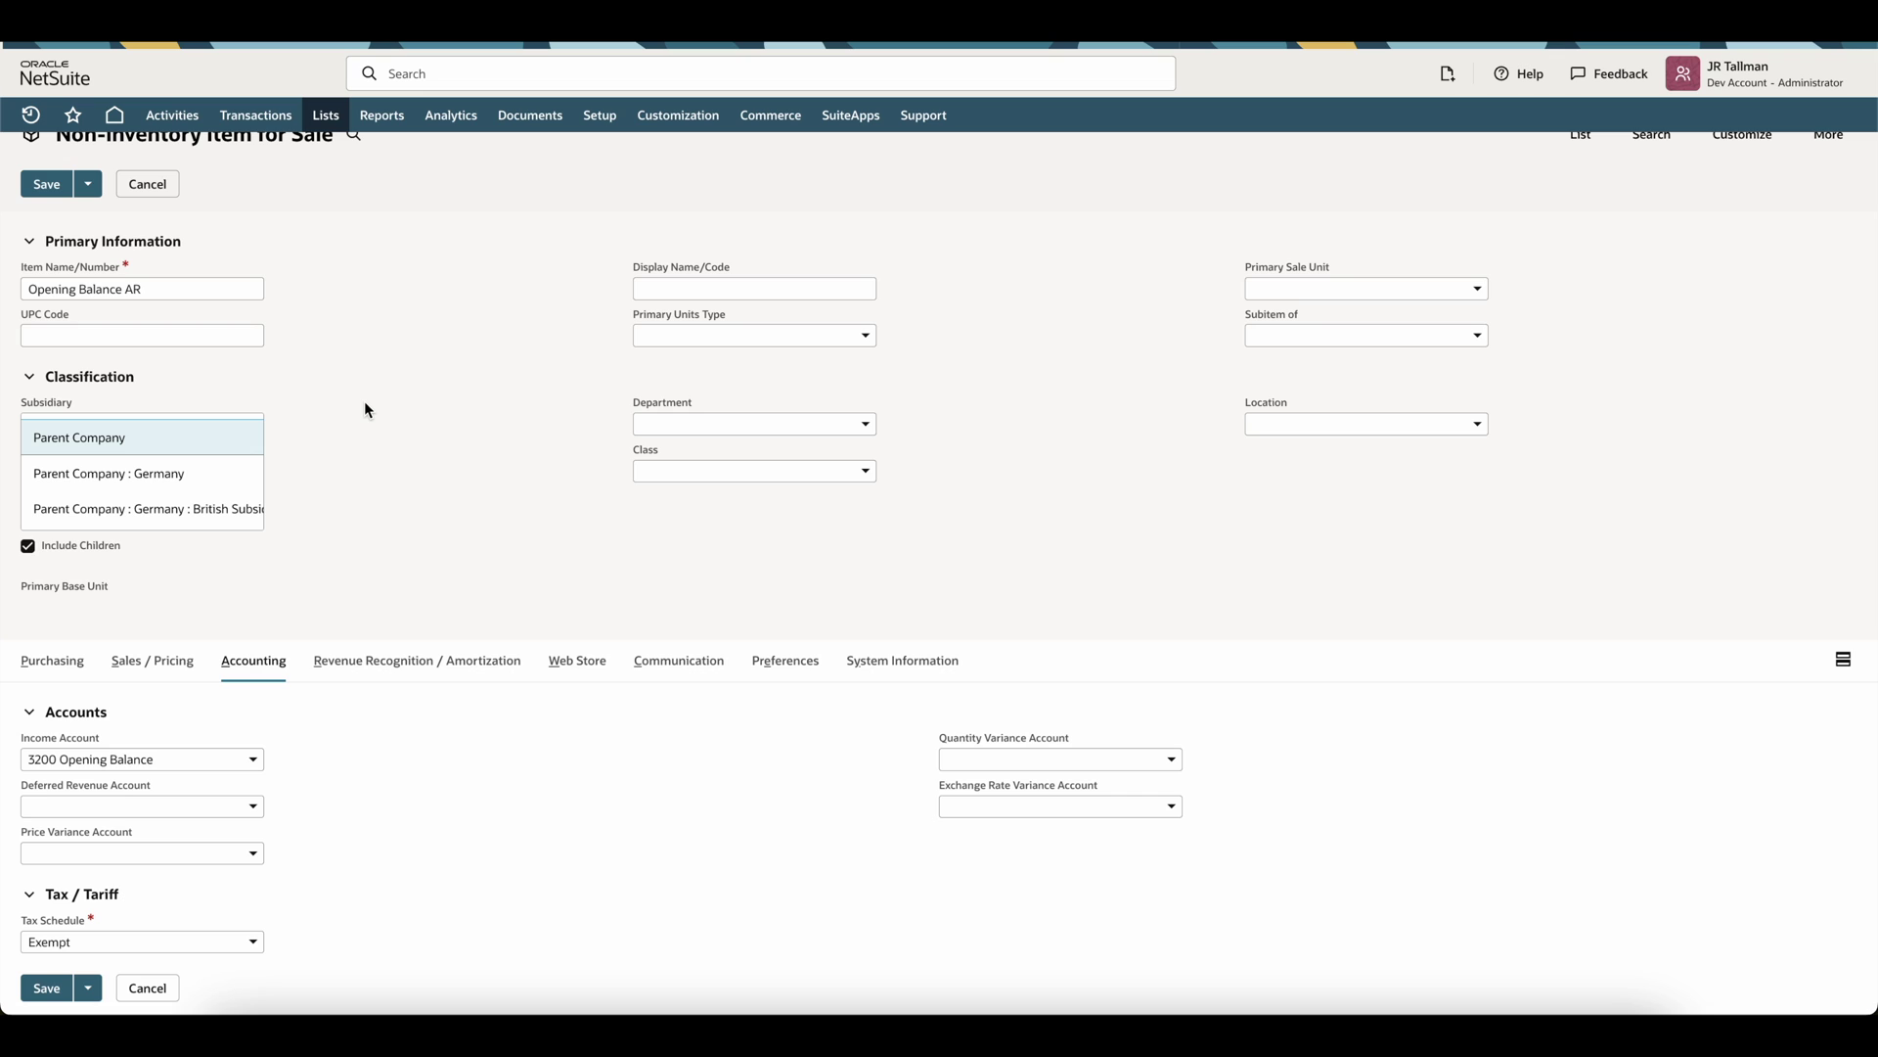
scroll(365, 409, "up", 1)
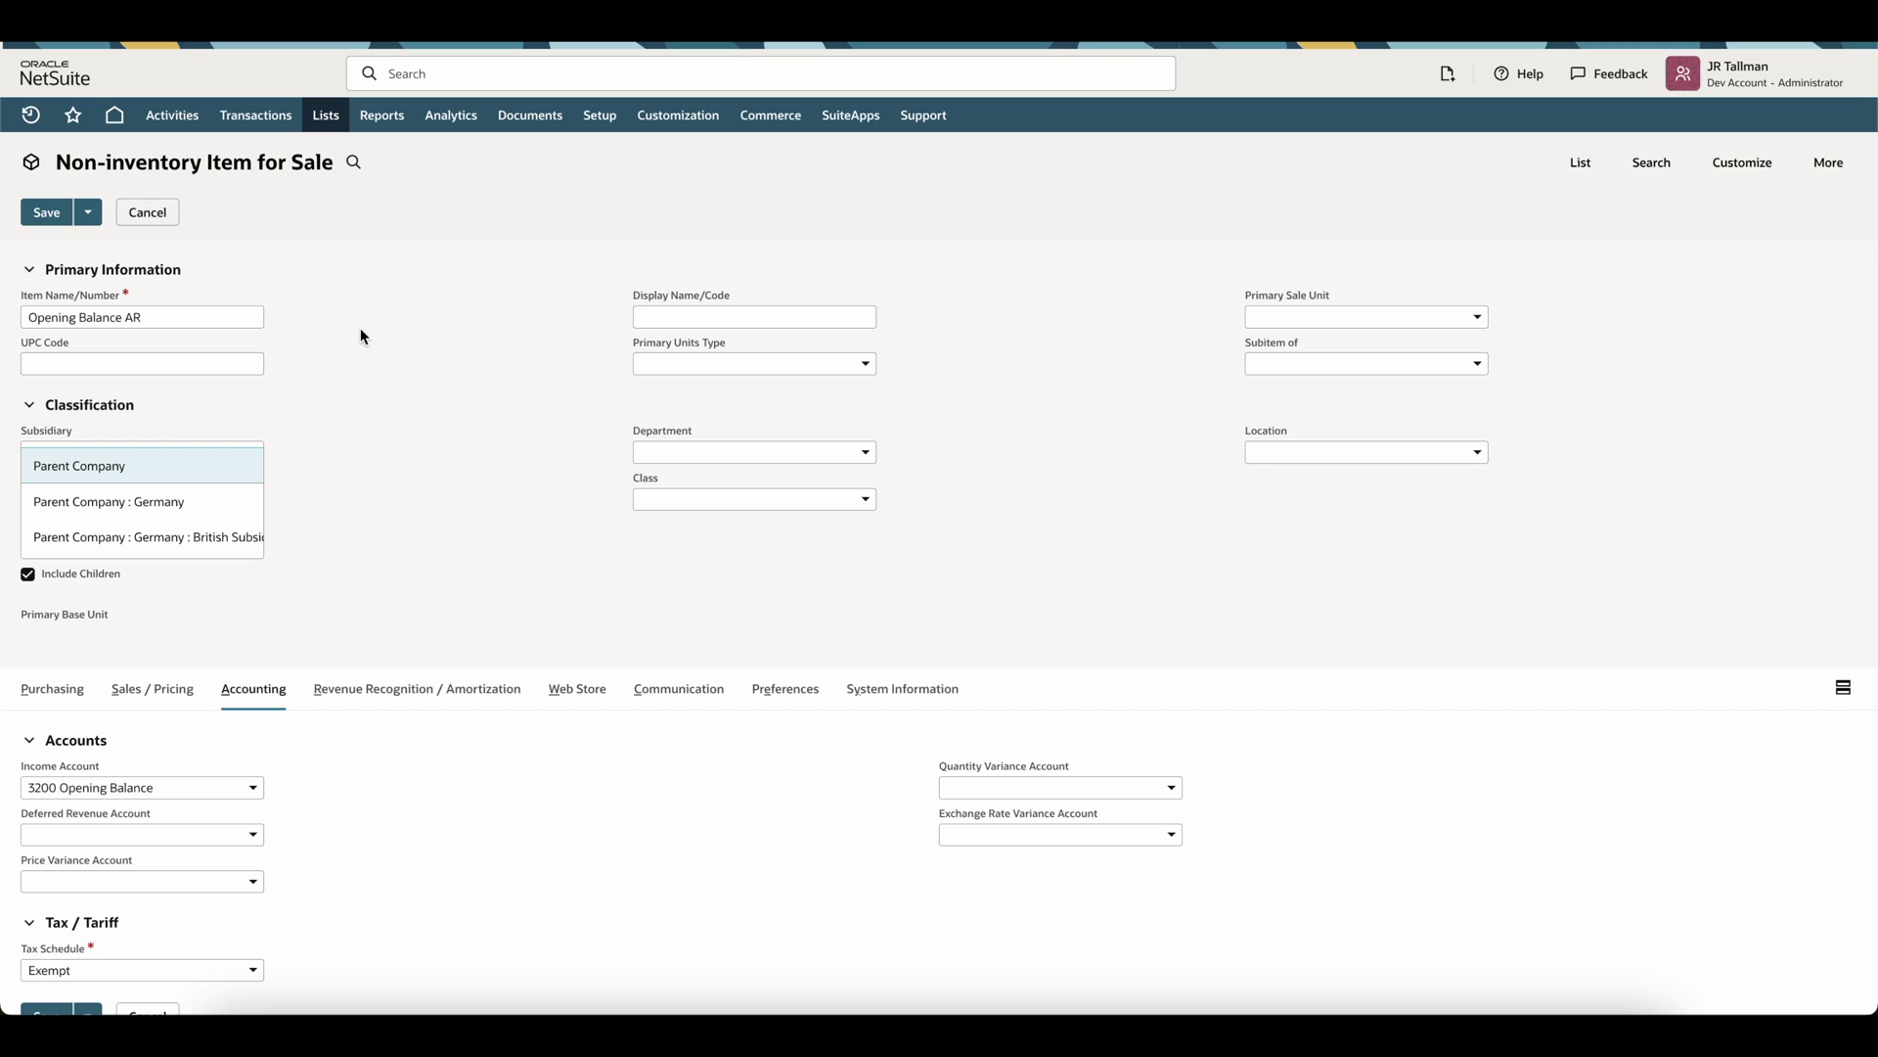
left_click(46, 217)
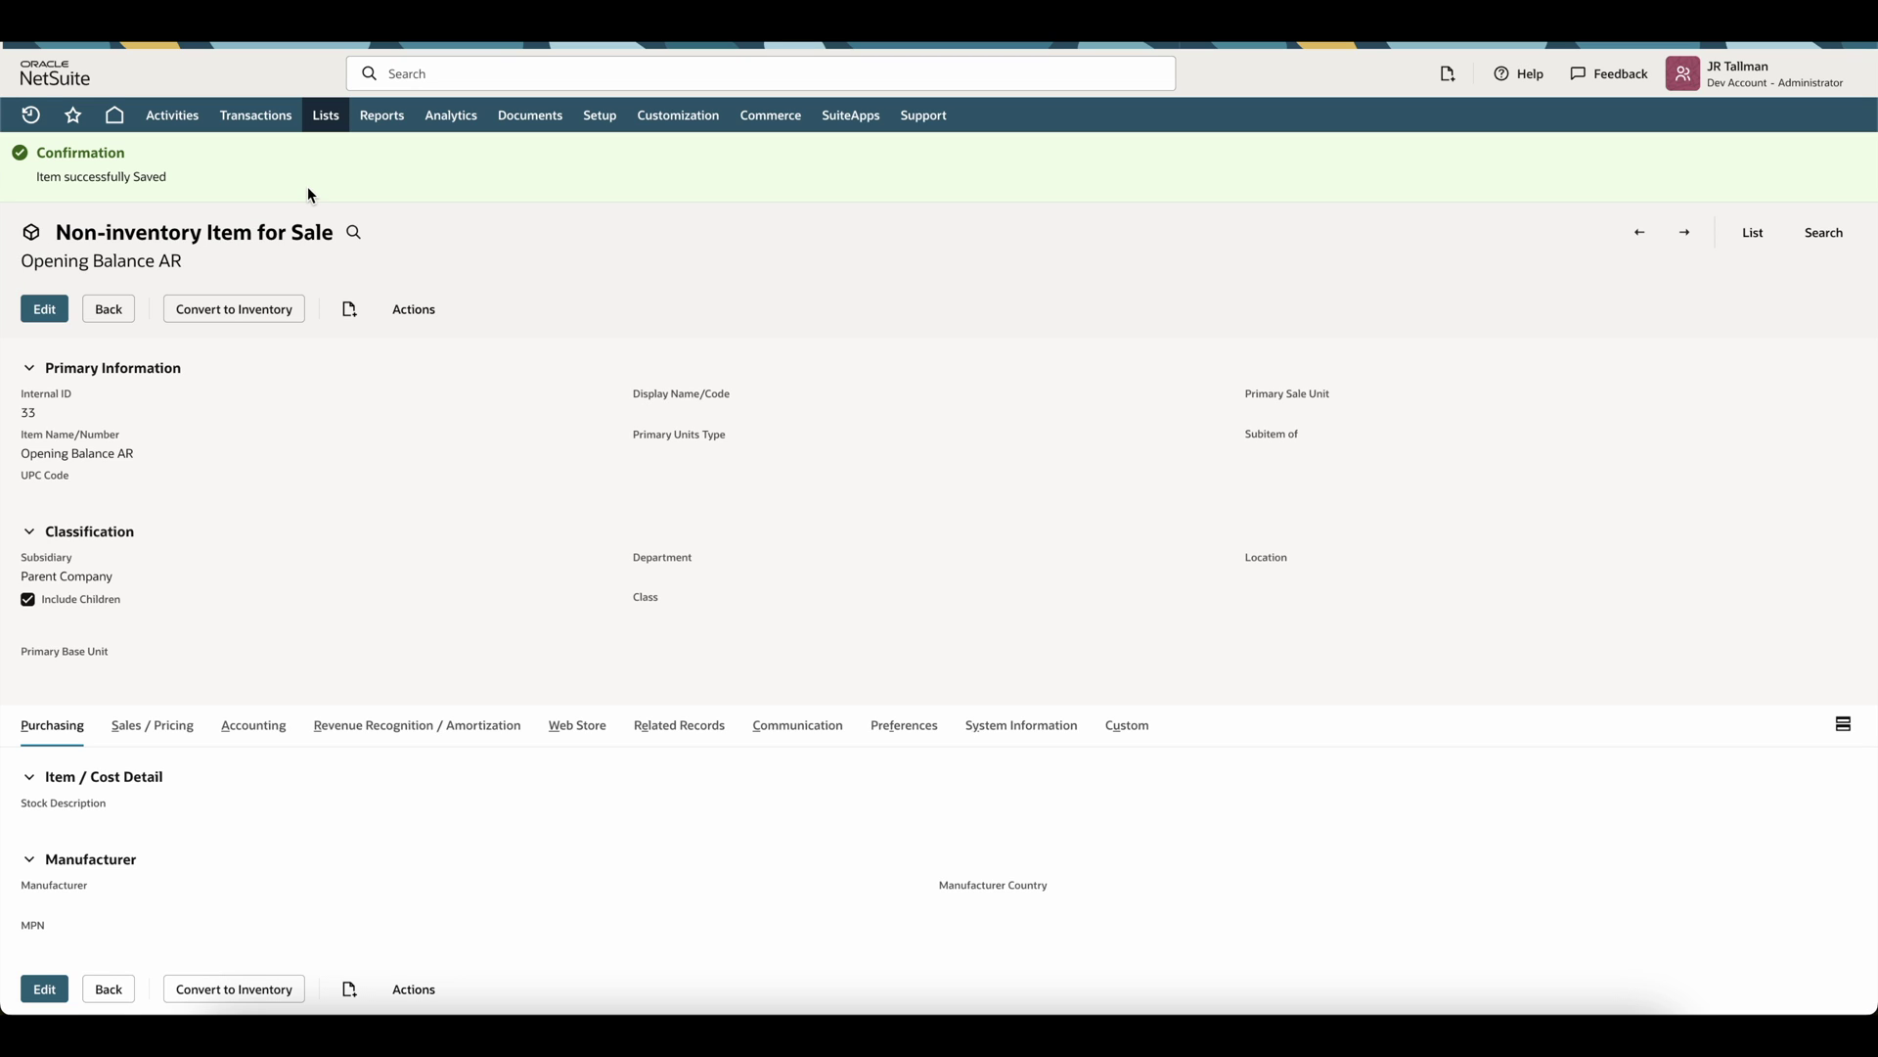
- Open a blank invoice via Transactions > Sales > Create Invoices
mouse_move(256, 117)
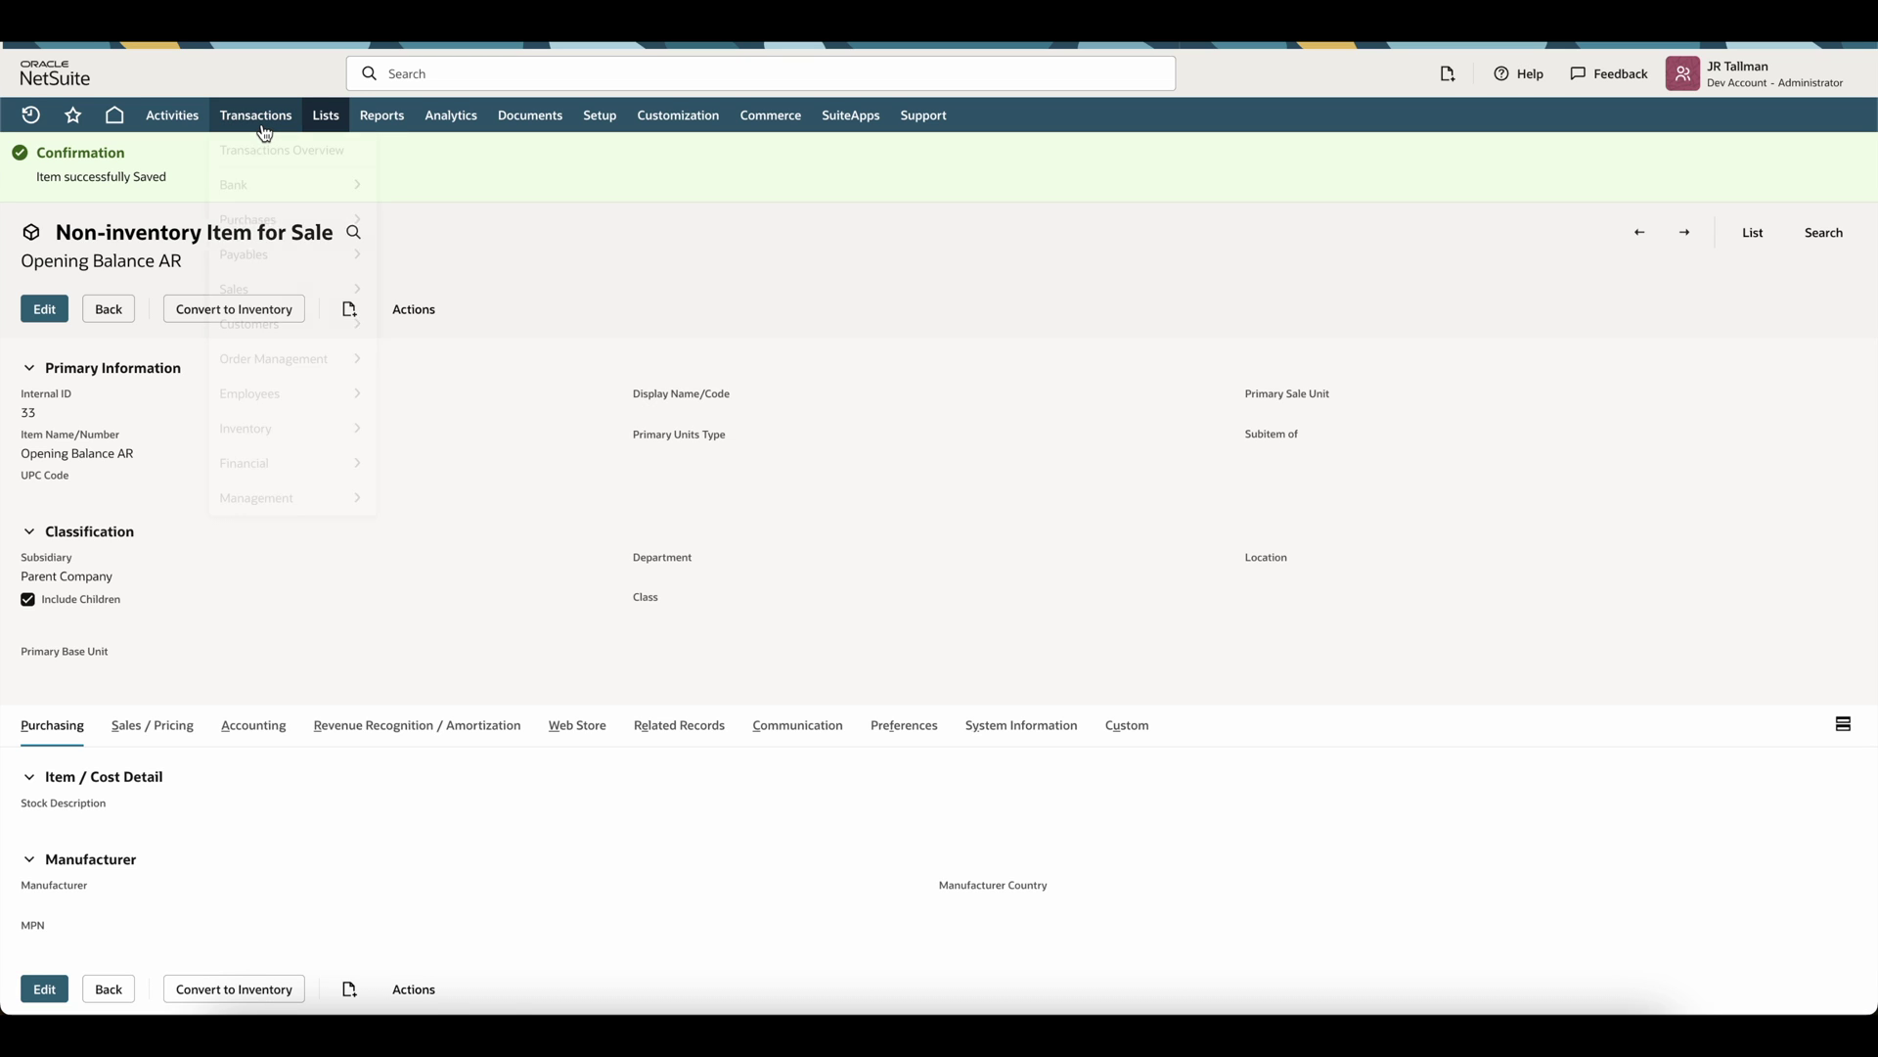
mouse_move(278, 293)
mouse_move(454, 428)
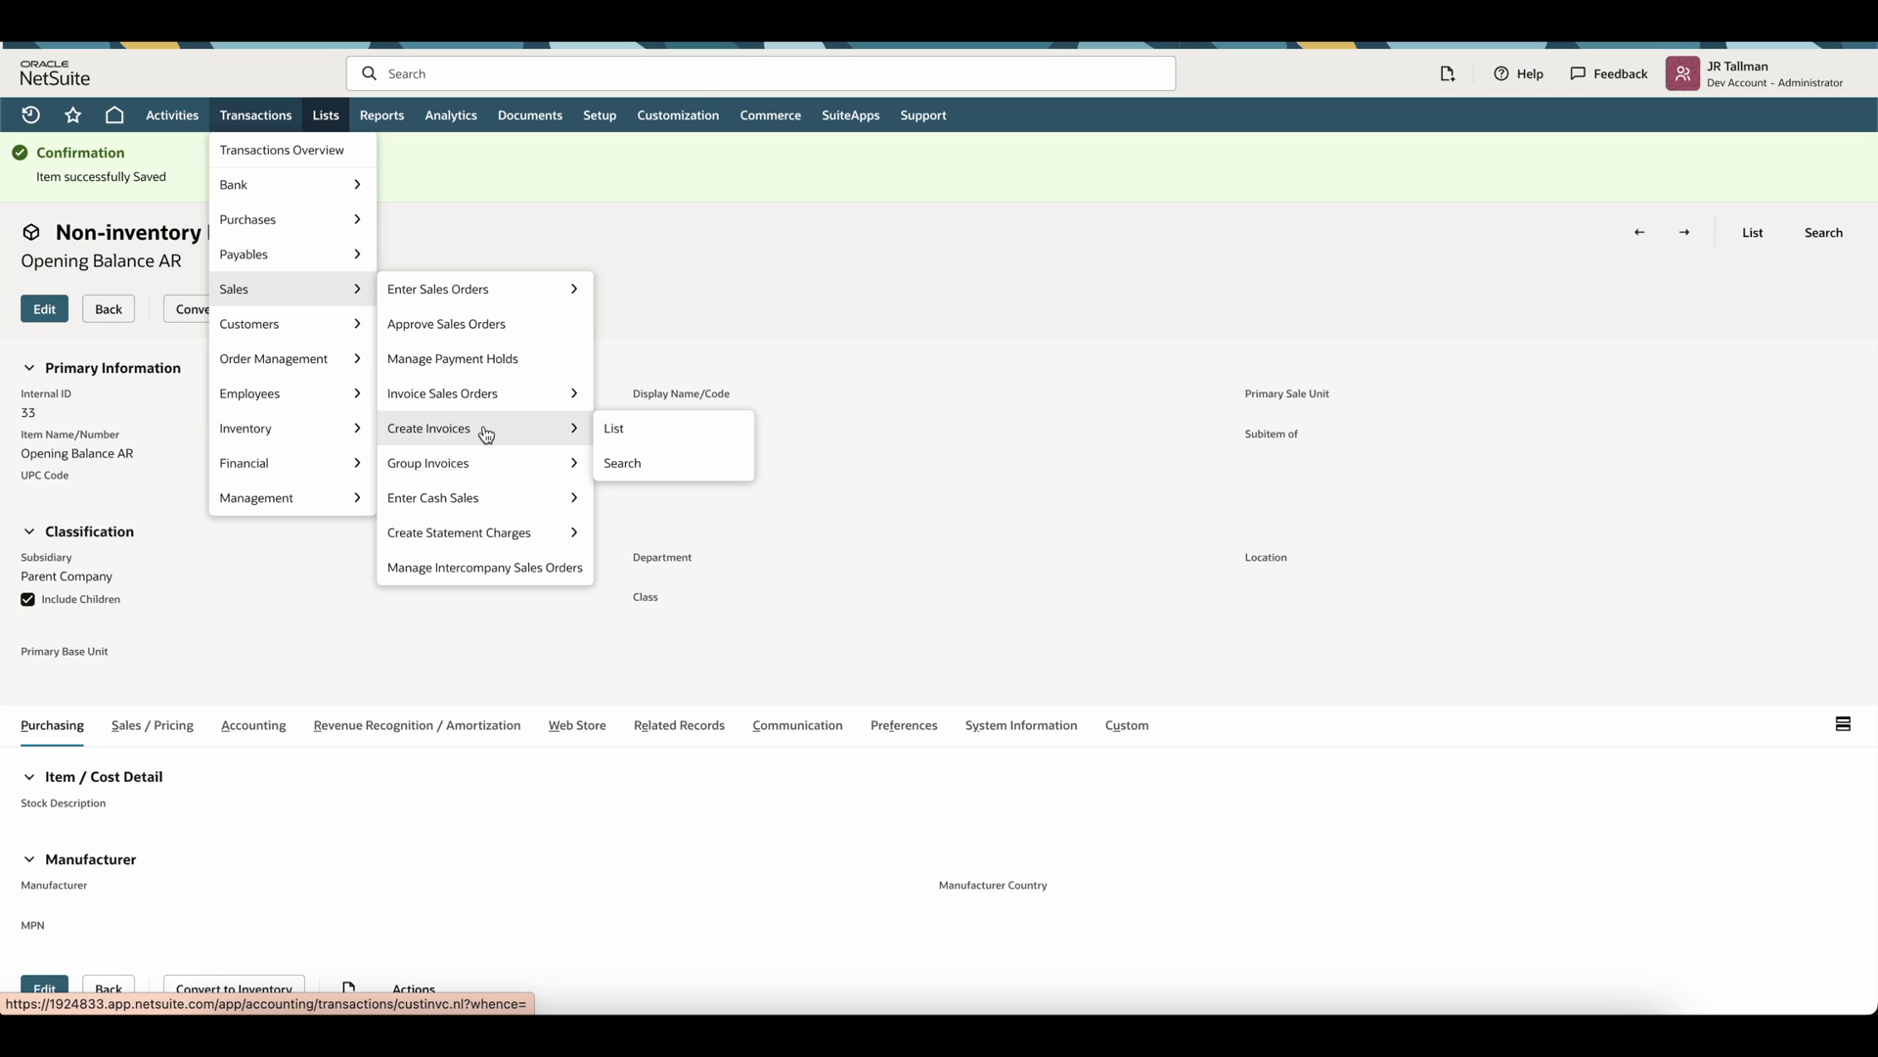
left_click(486, 431)
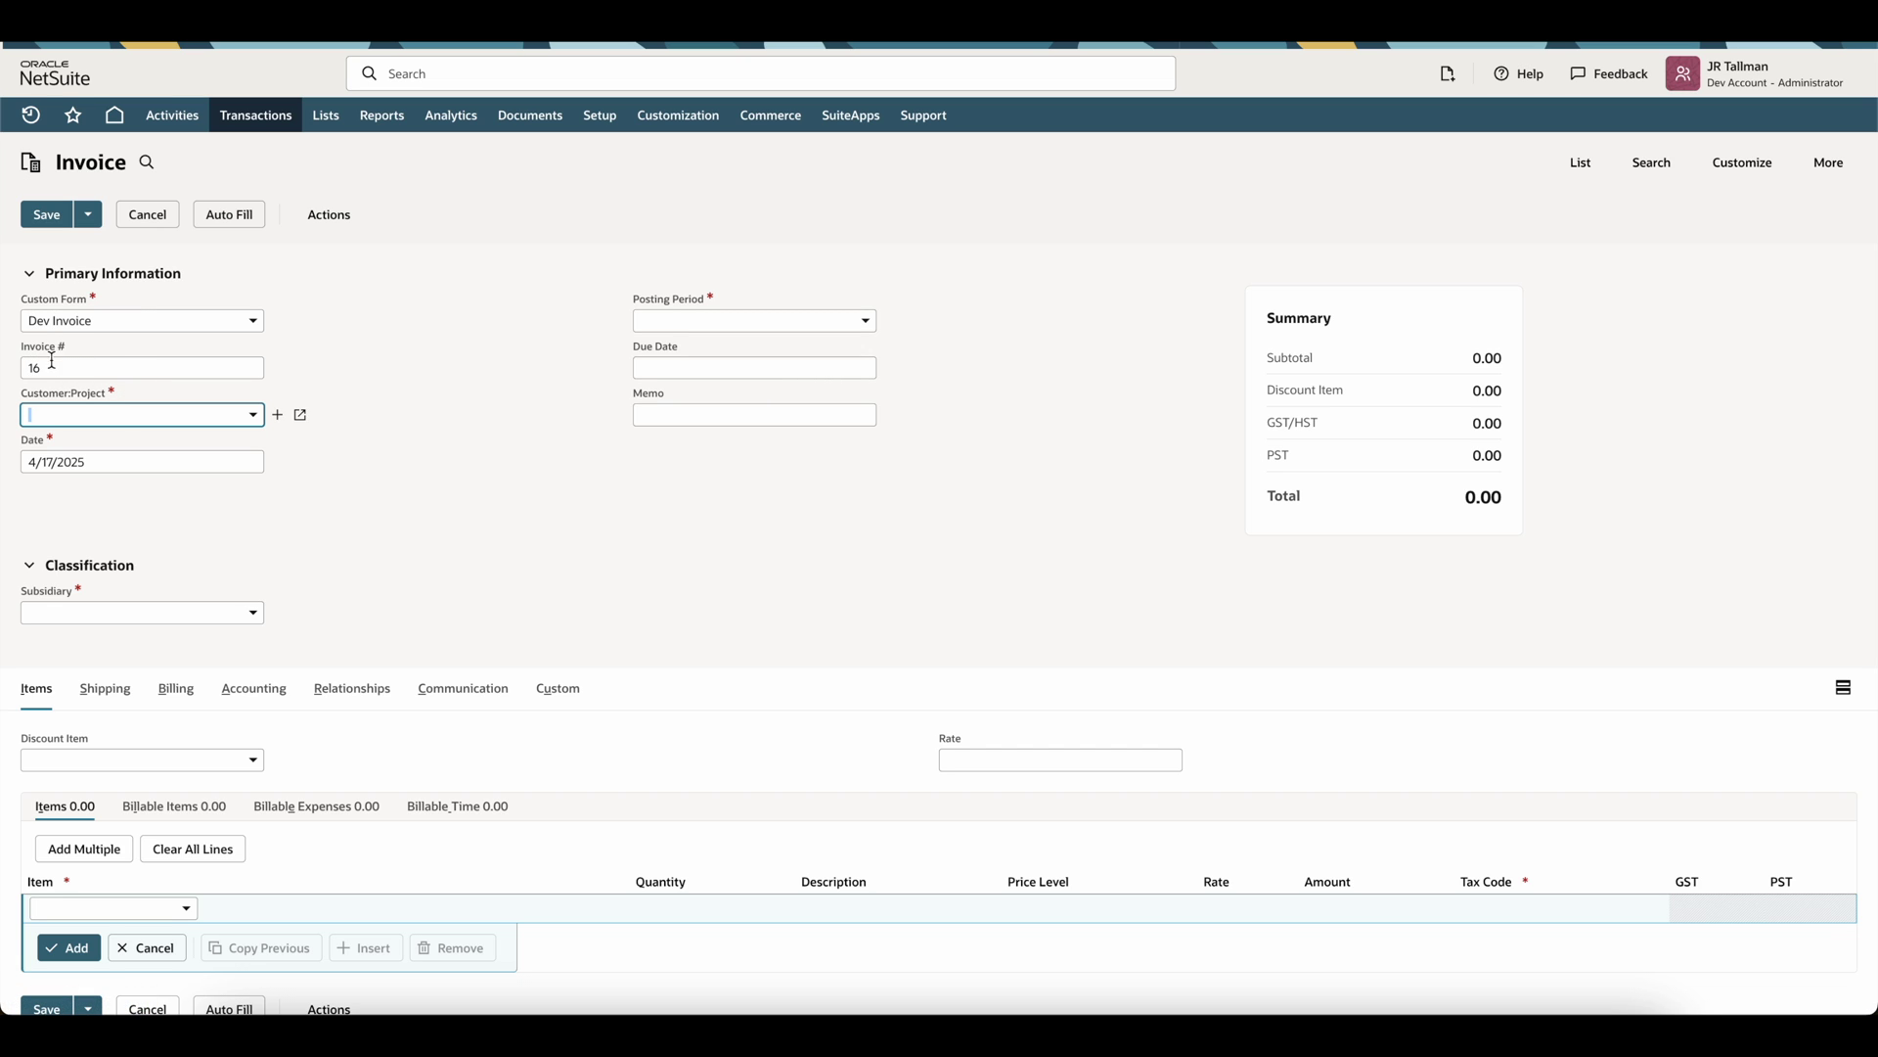
- Set invoice number INV10234, date 2/5/2025, and posting period Apr 2025
double_click(73, 368)
type("INV10234")
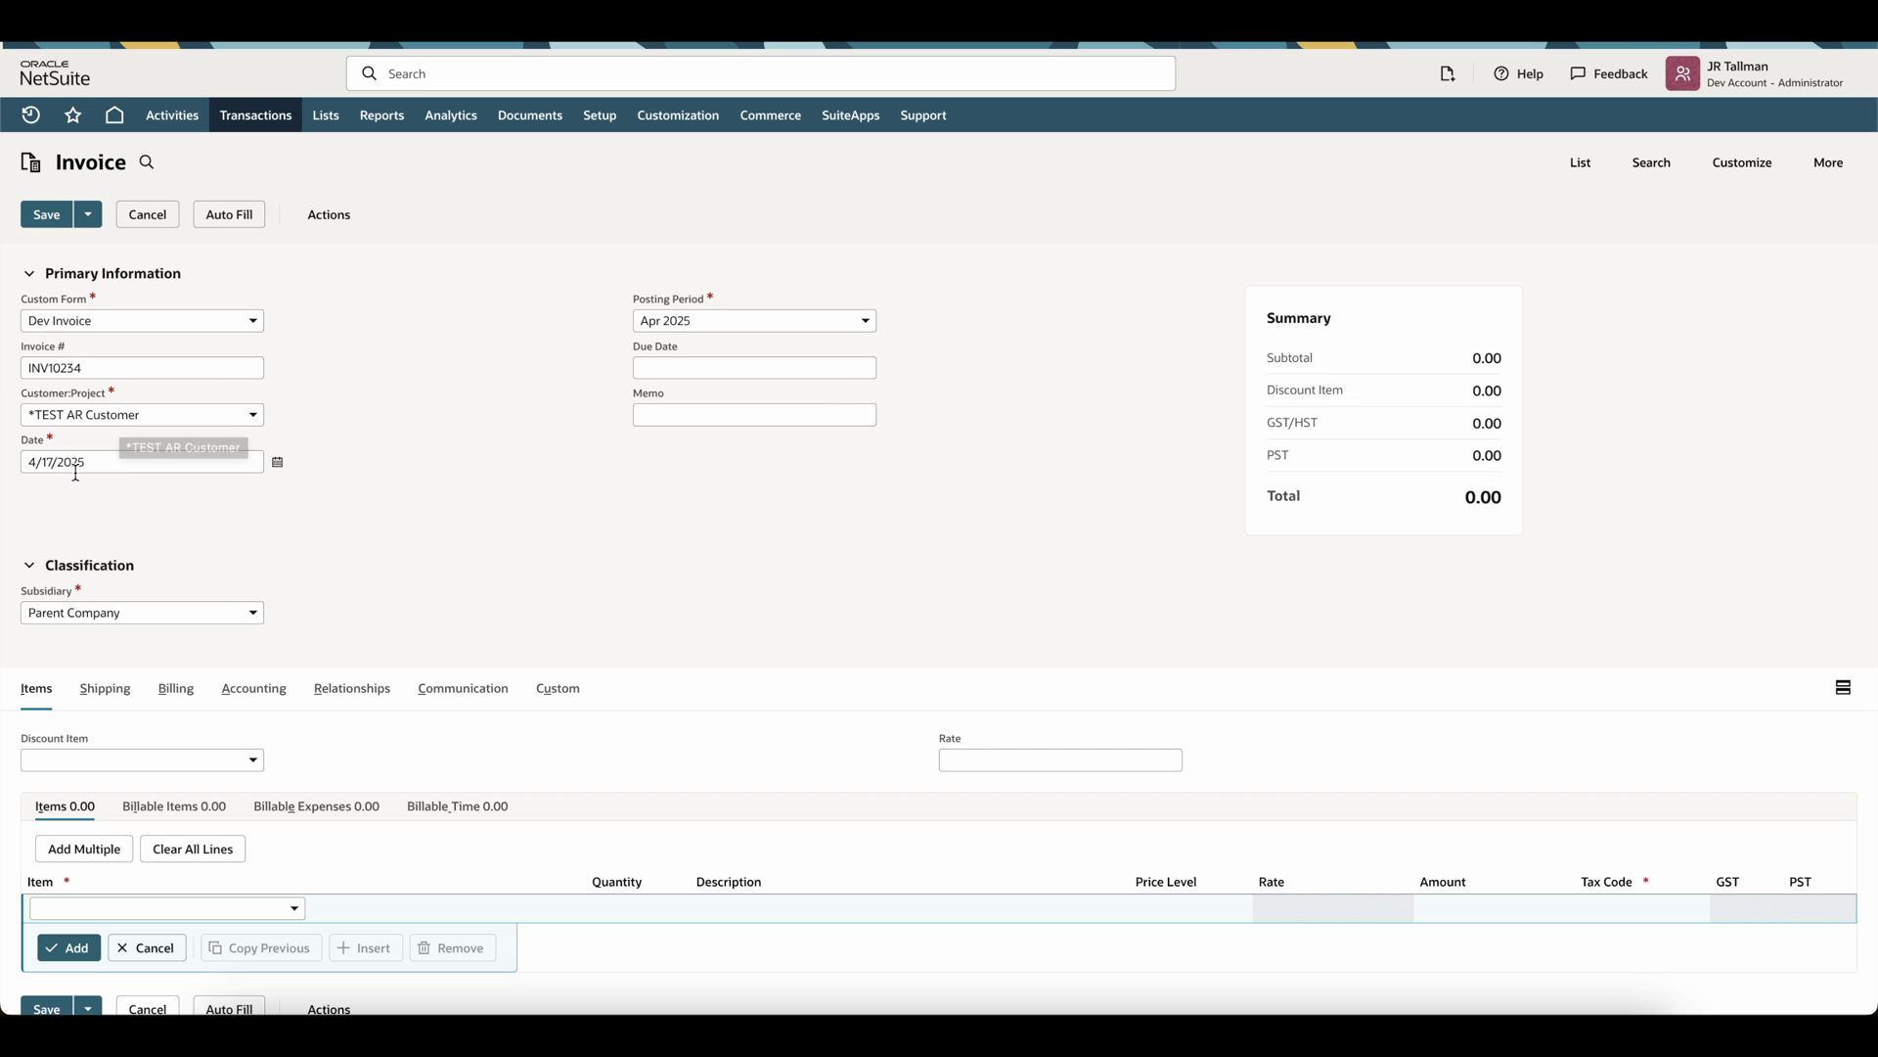
left_click(277, 463)
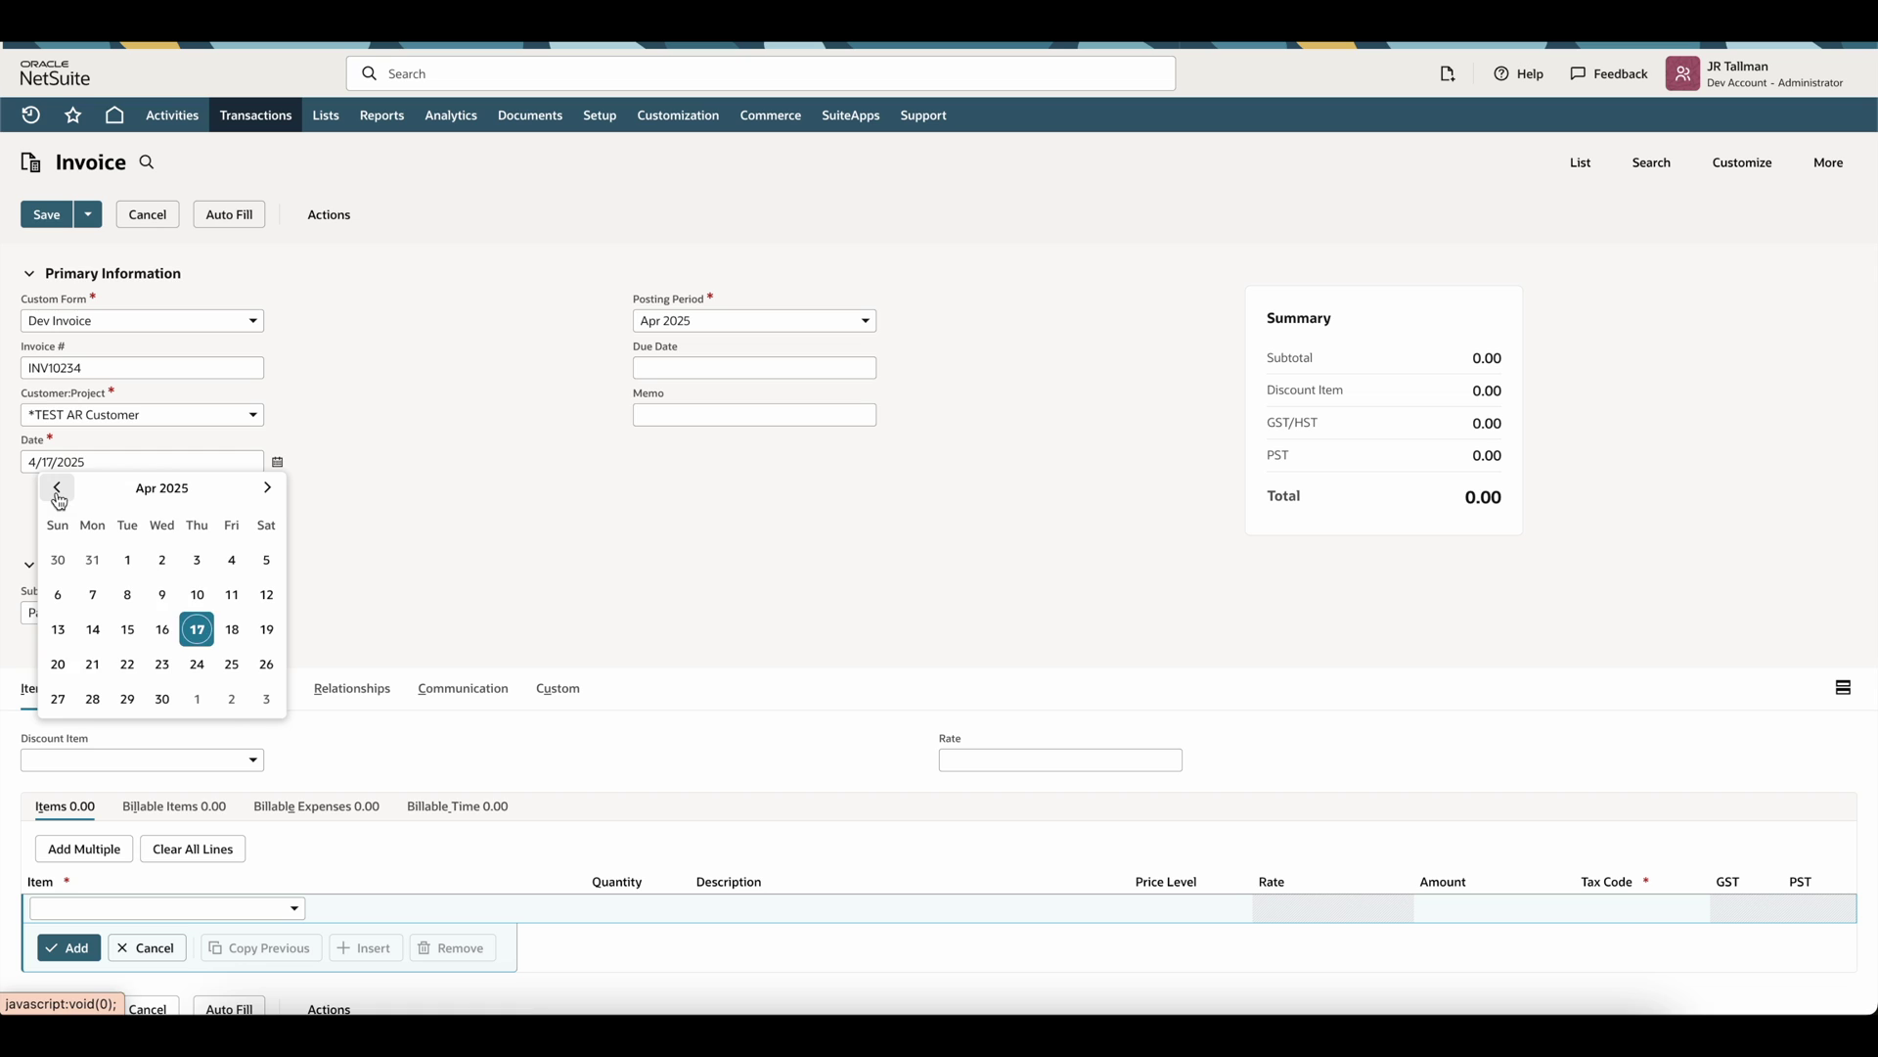
left_click(57, 489)
left_click(54, 487)
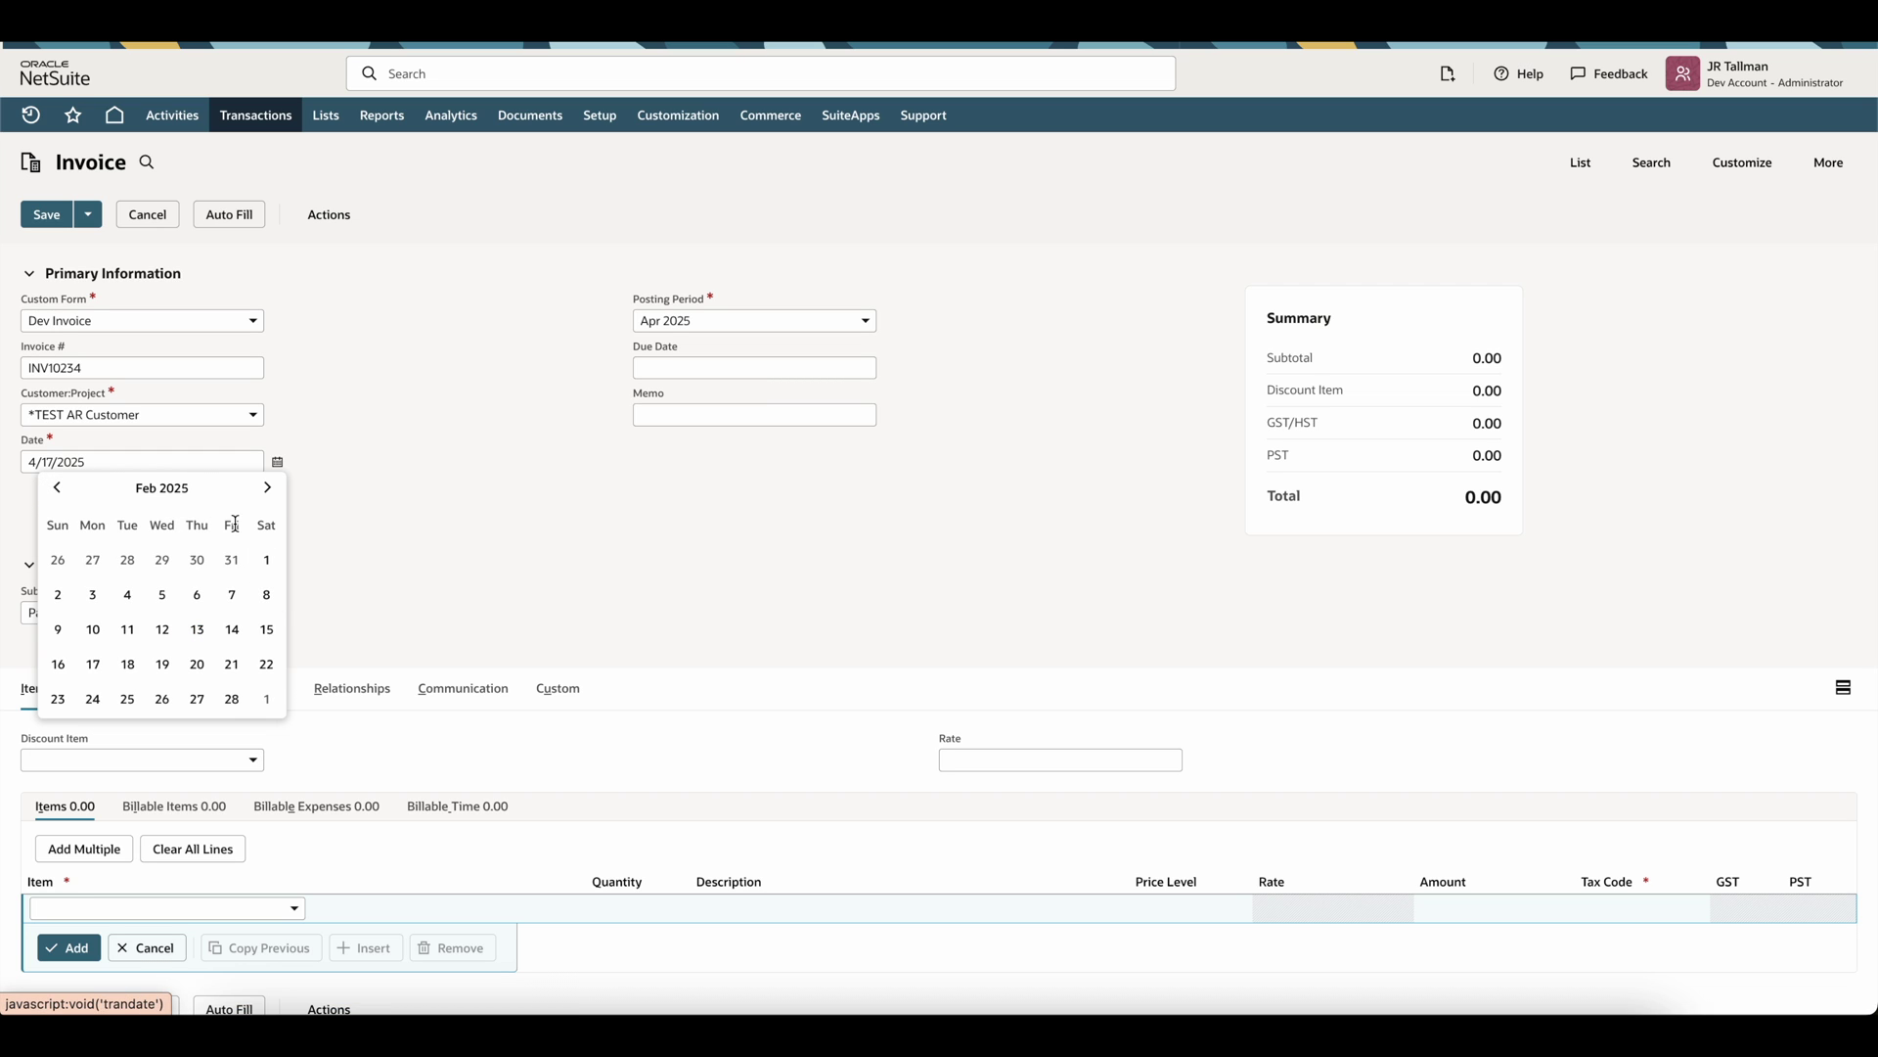
left_click(163, 599)
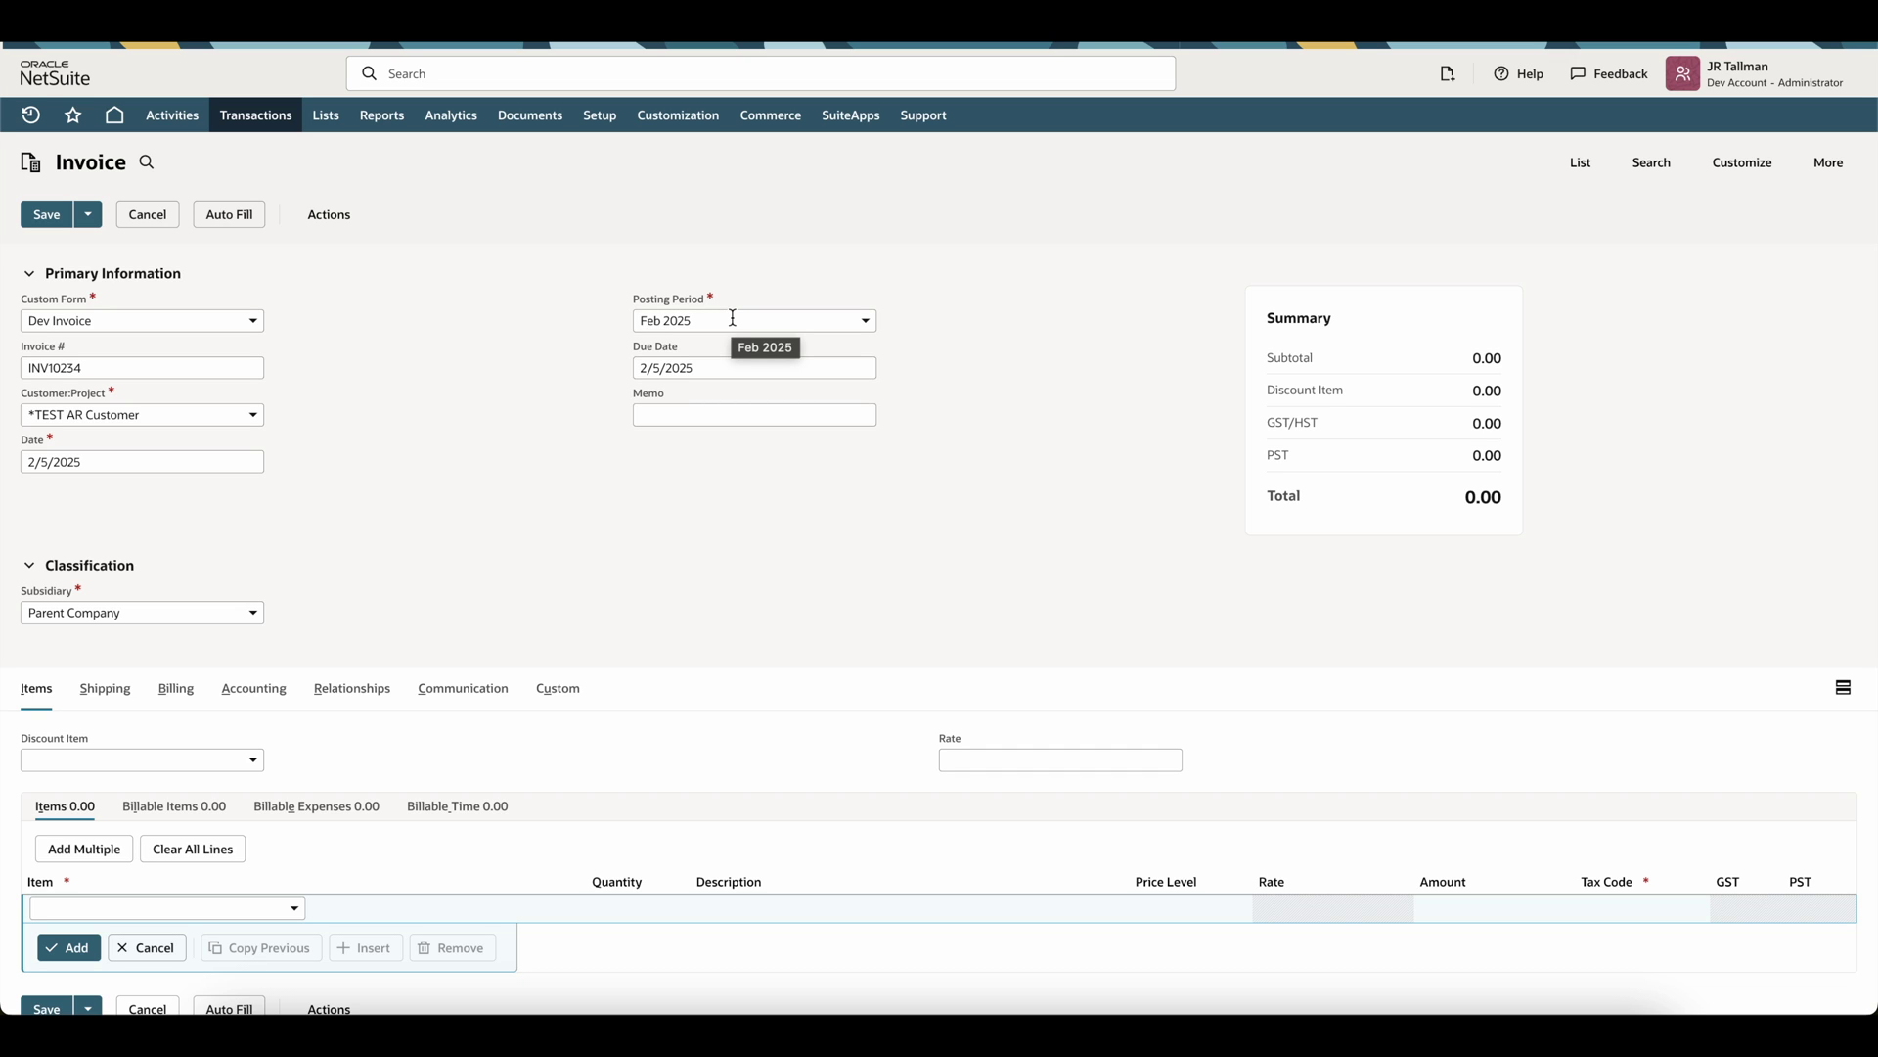
left_click(732, 318)
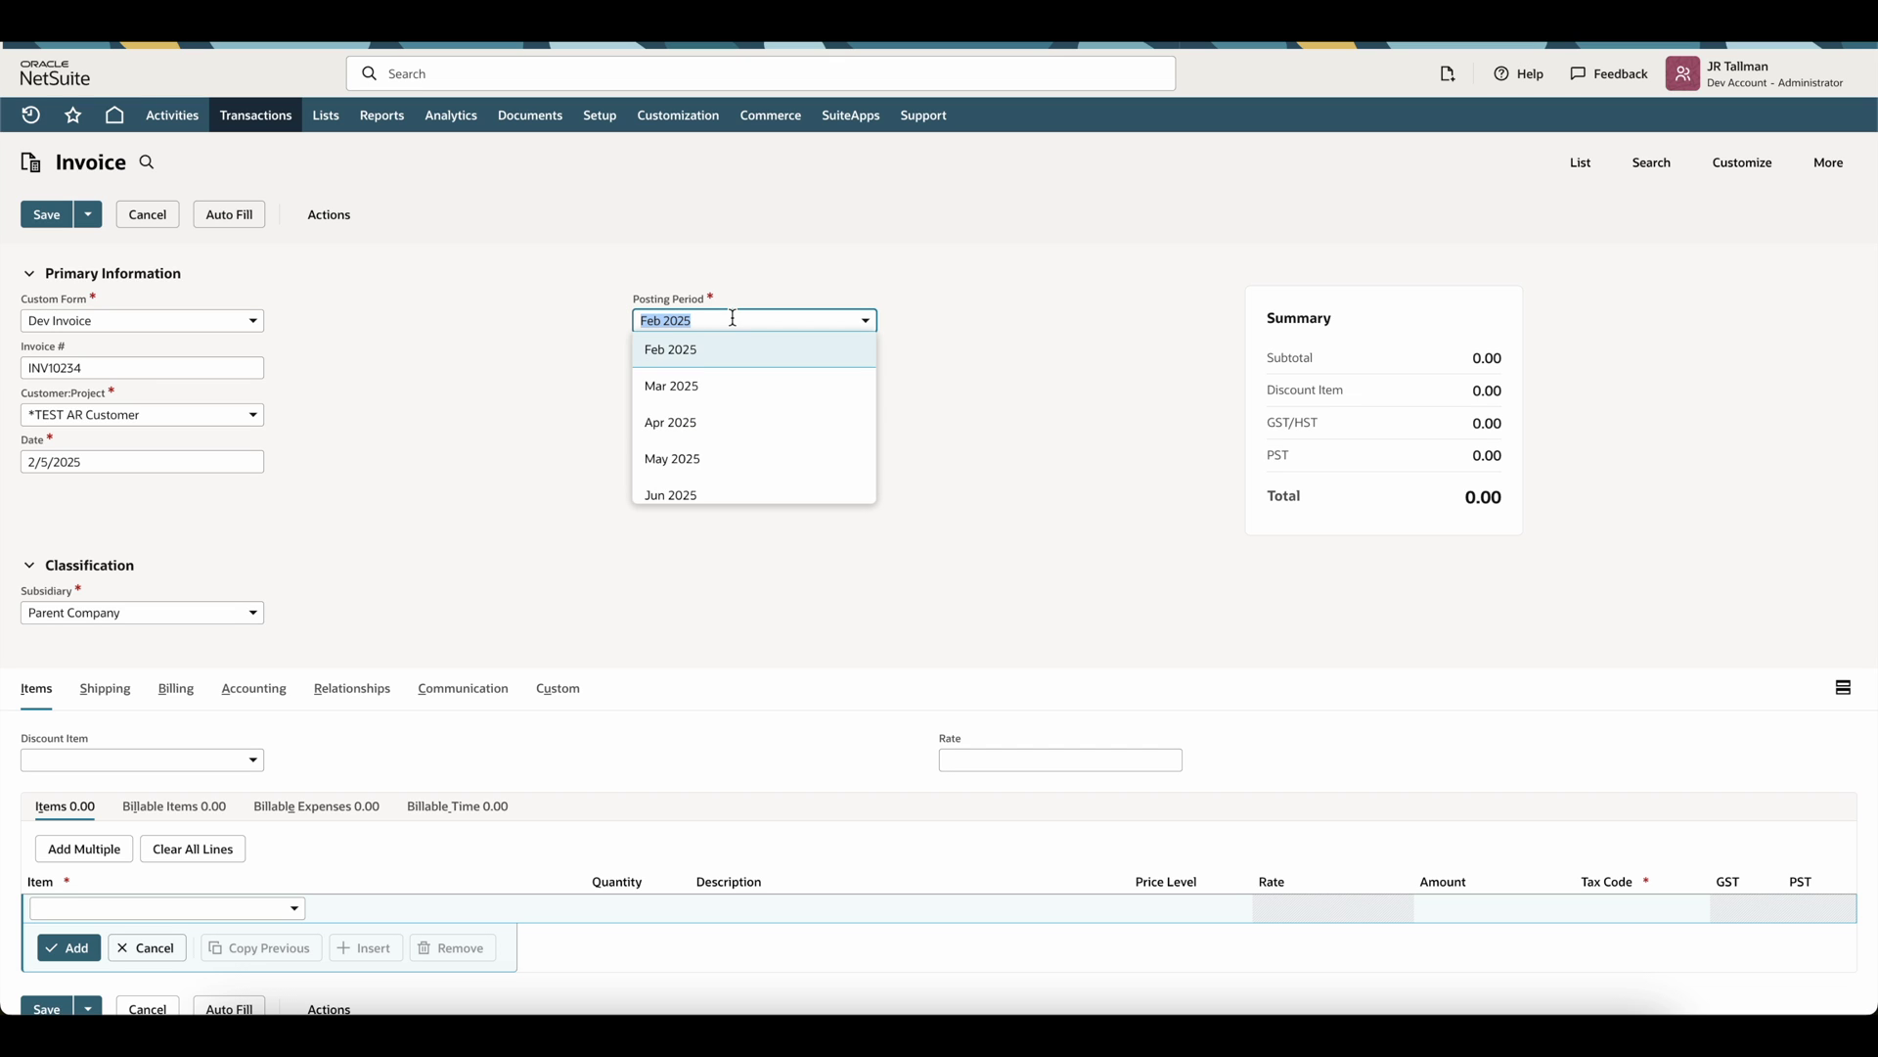
left_click(739, 419)
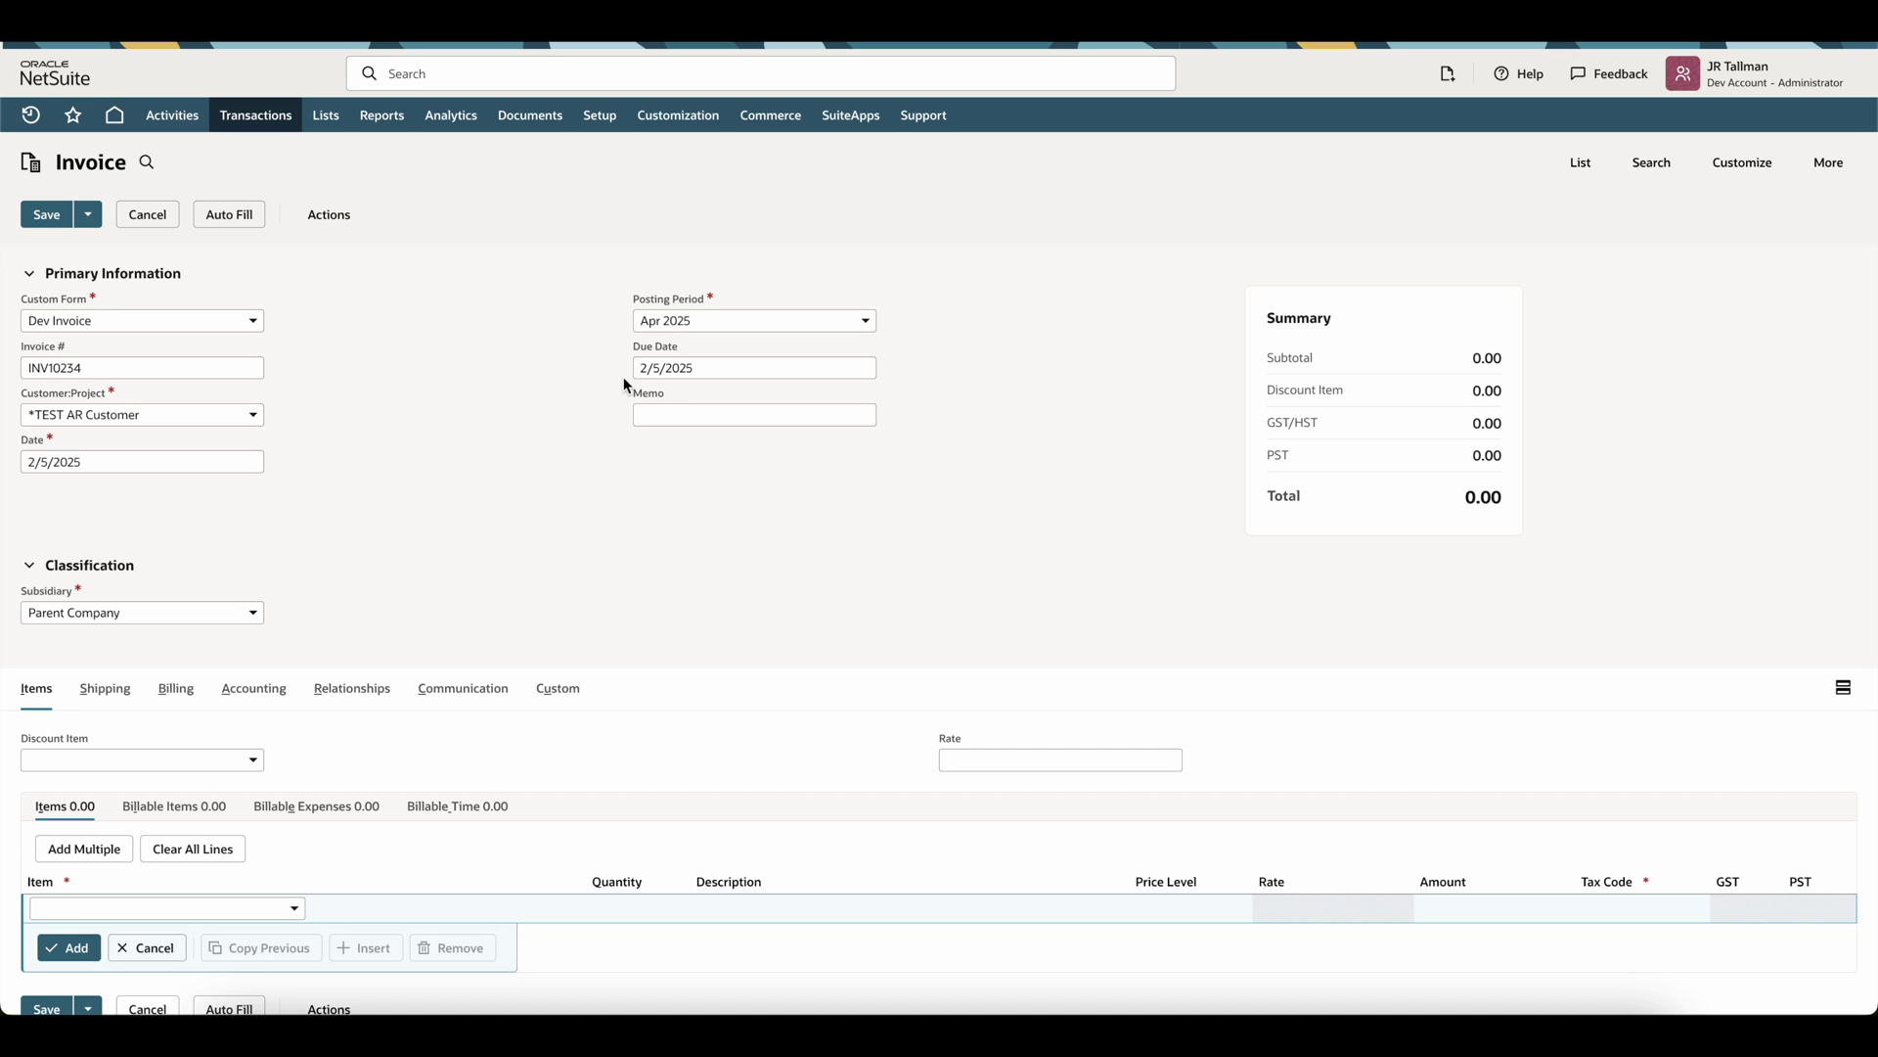
- Choose Net 30 terms on the Billing subtab and enter memo 'Opening Balance AR'
left_click(186, 695)
left_click(146, 783)
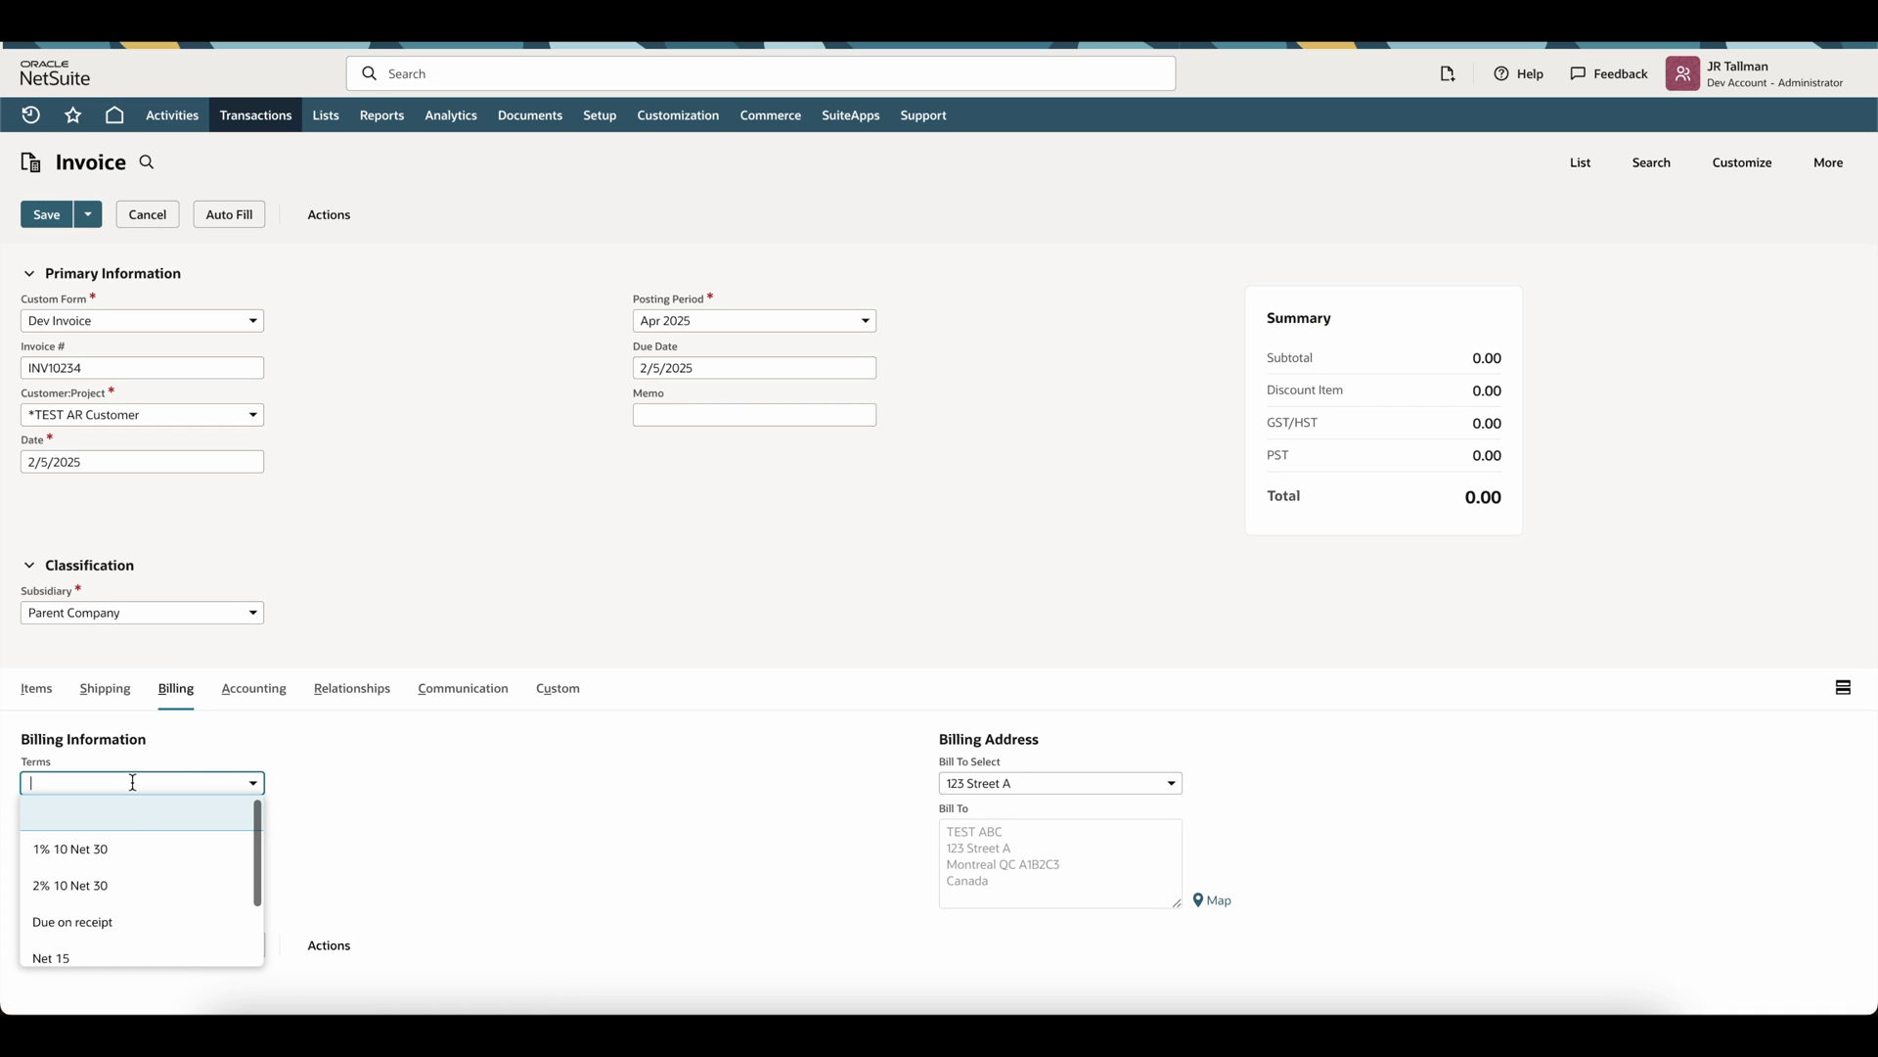
scroll(97, 914, "down", 1)
left_click(93, 908)
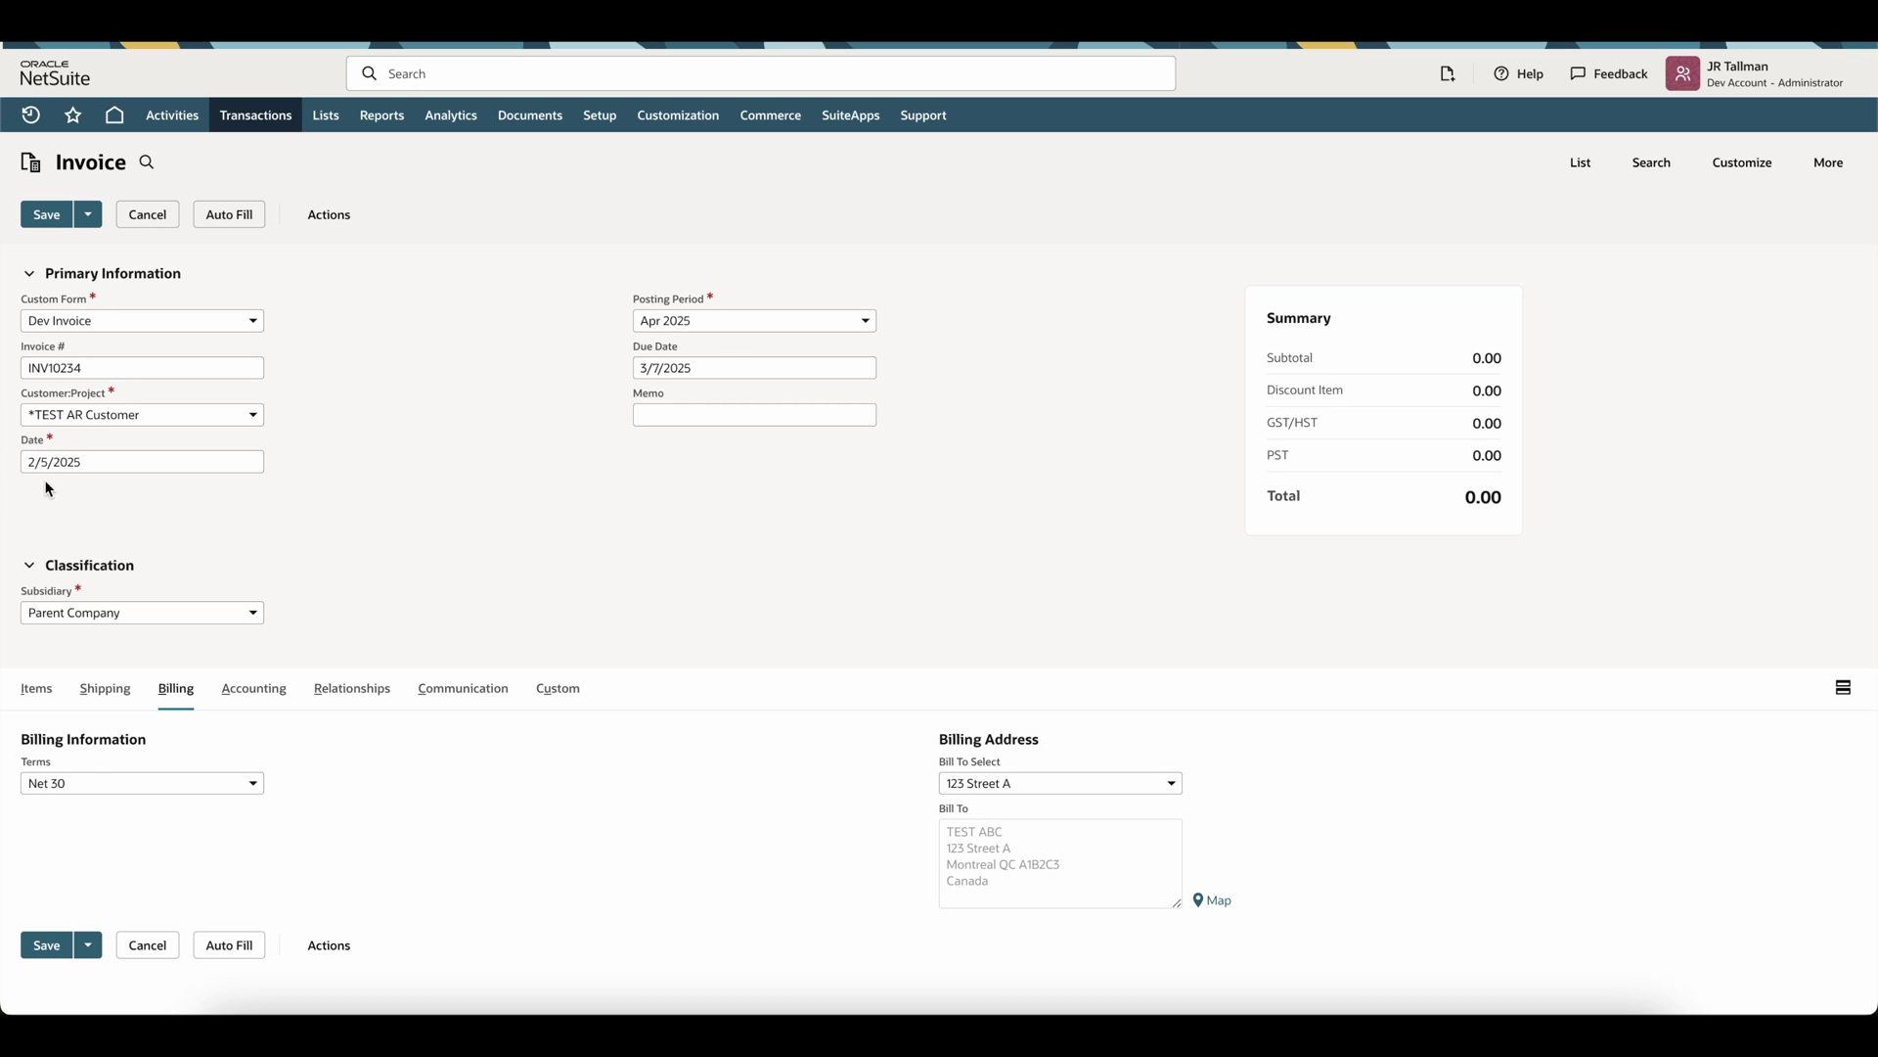
left_click(687, 414)
type("Opening Balance AR")
- Start an invoice line with the Opening Balance AR item, leaving the description empty
left_click(37, 695)
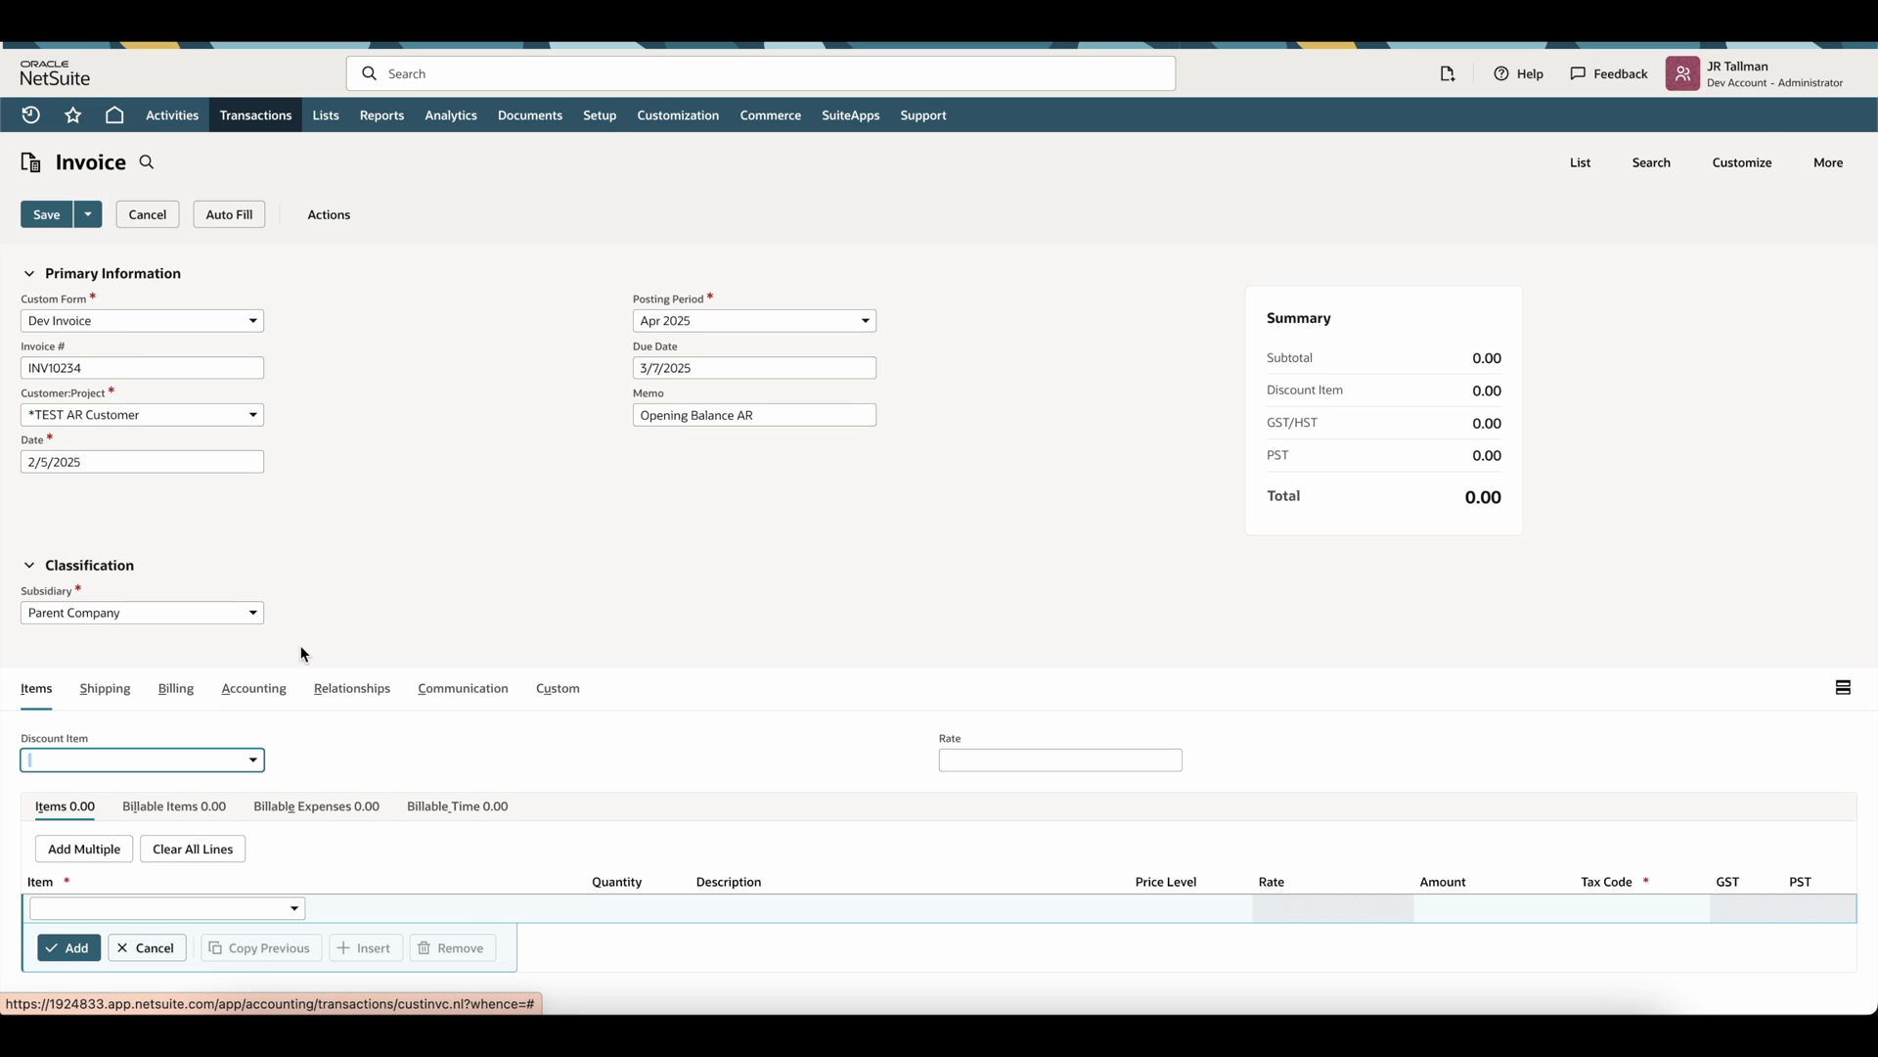
mouse_move(151, 888)
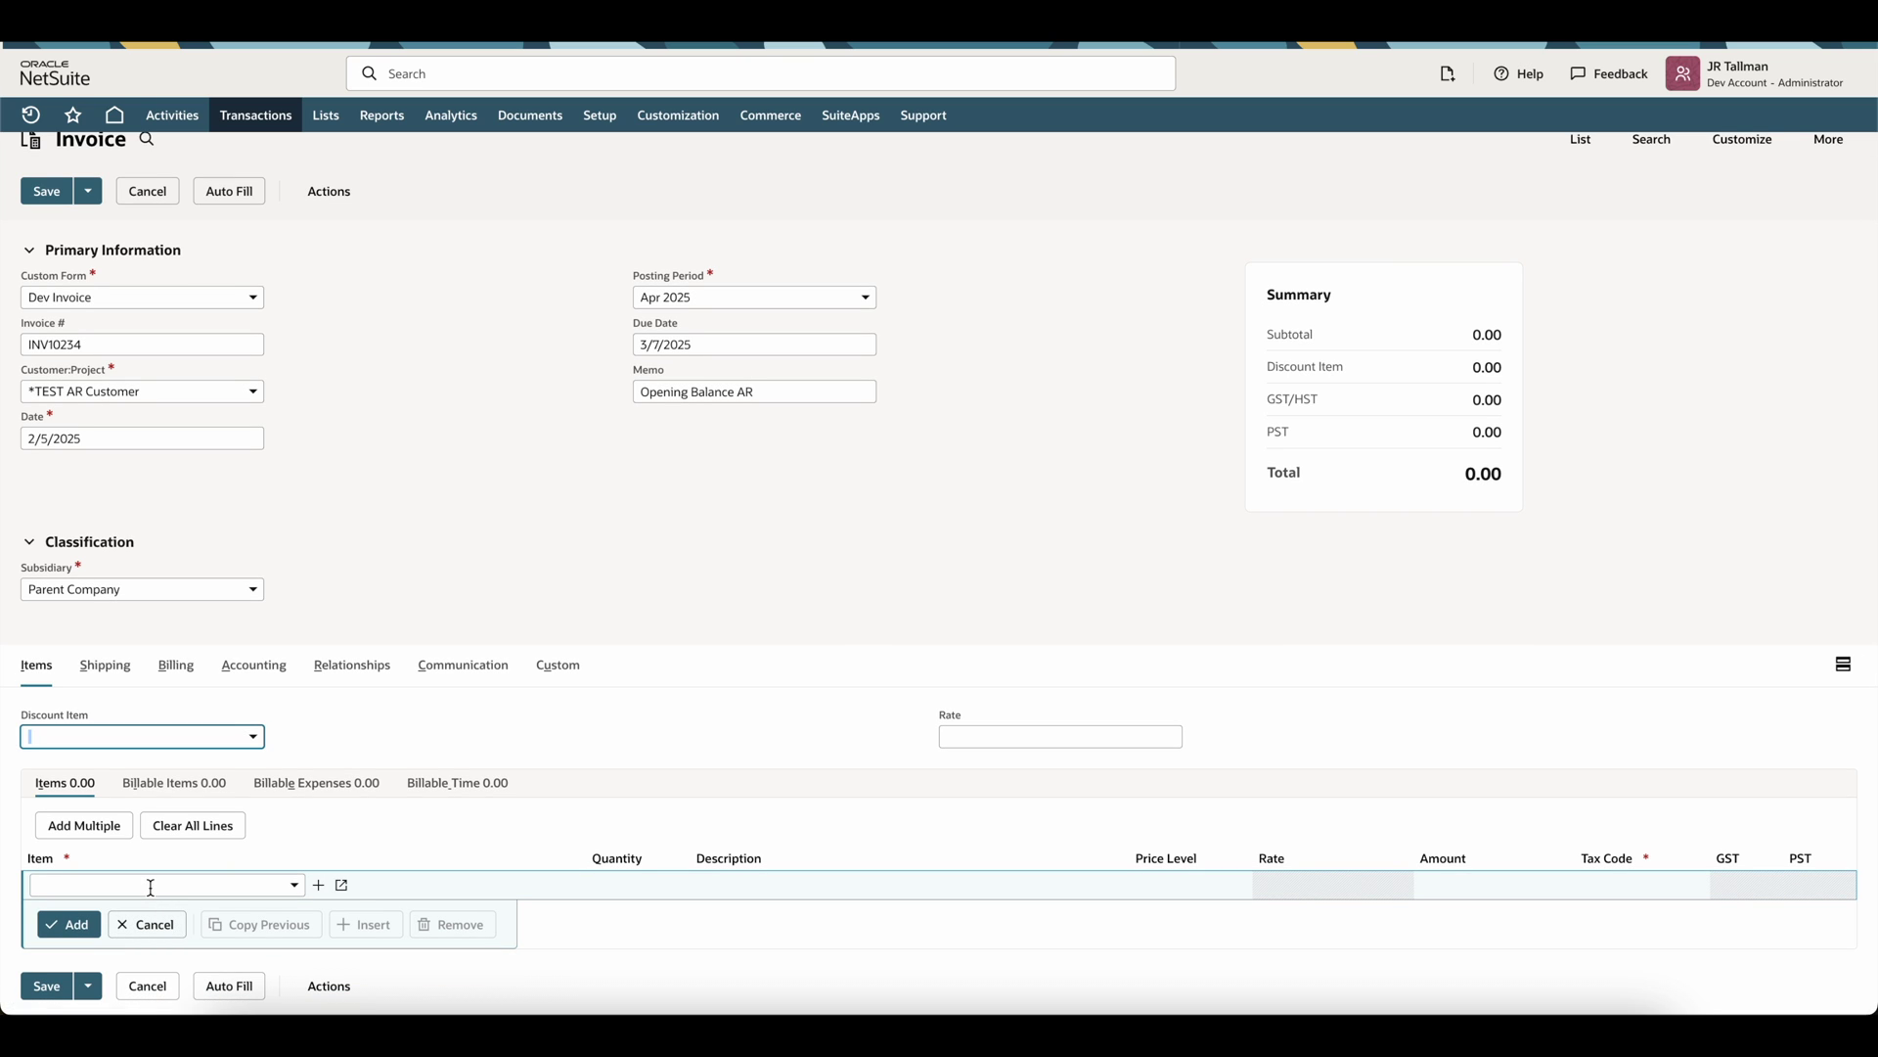
left_click(150, 887)
left_click(231, 861)
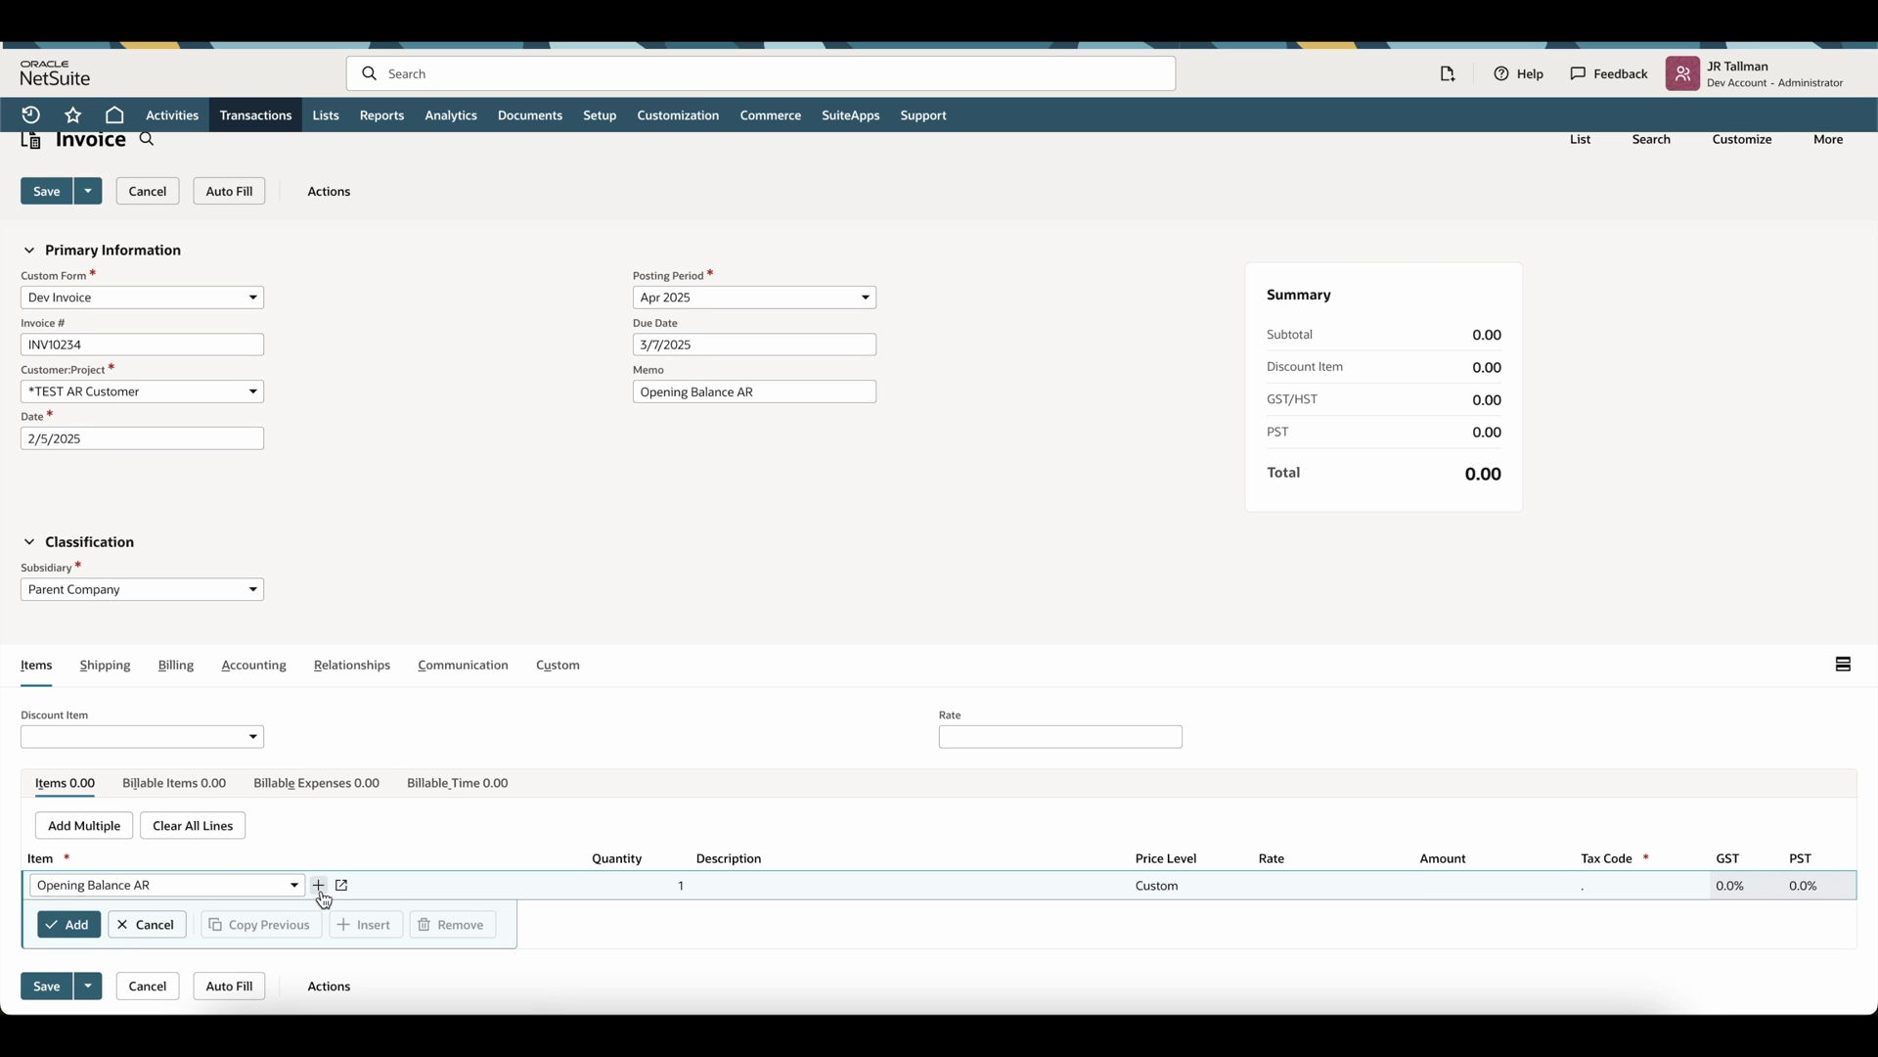
left_click(753, 897)
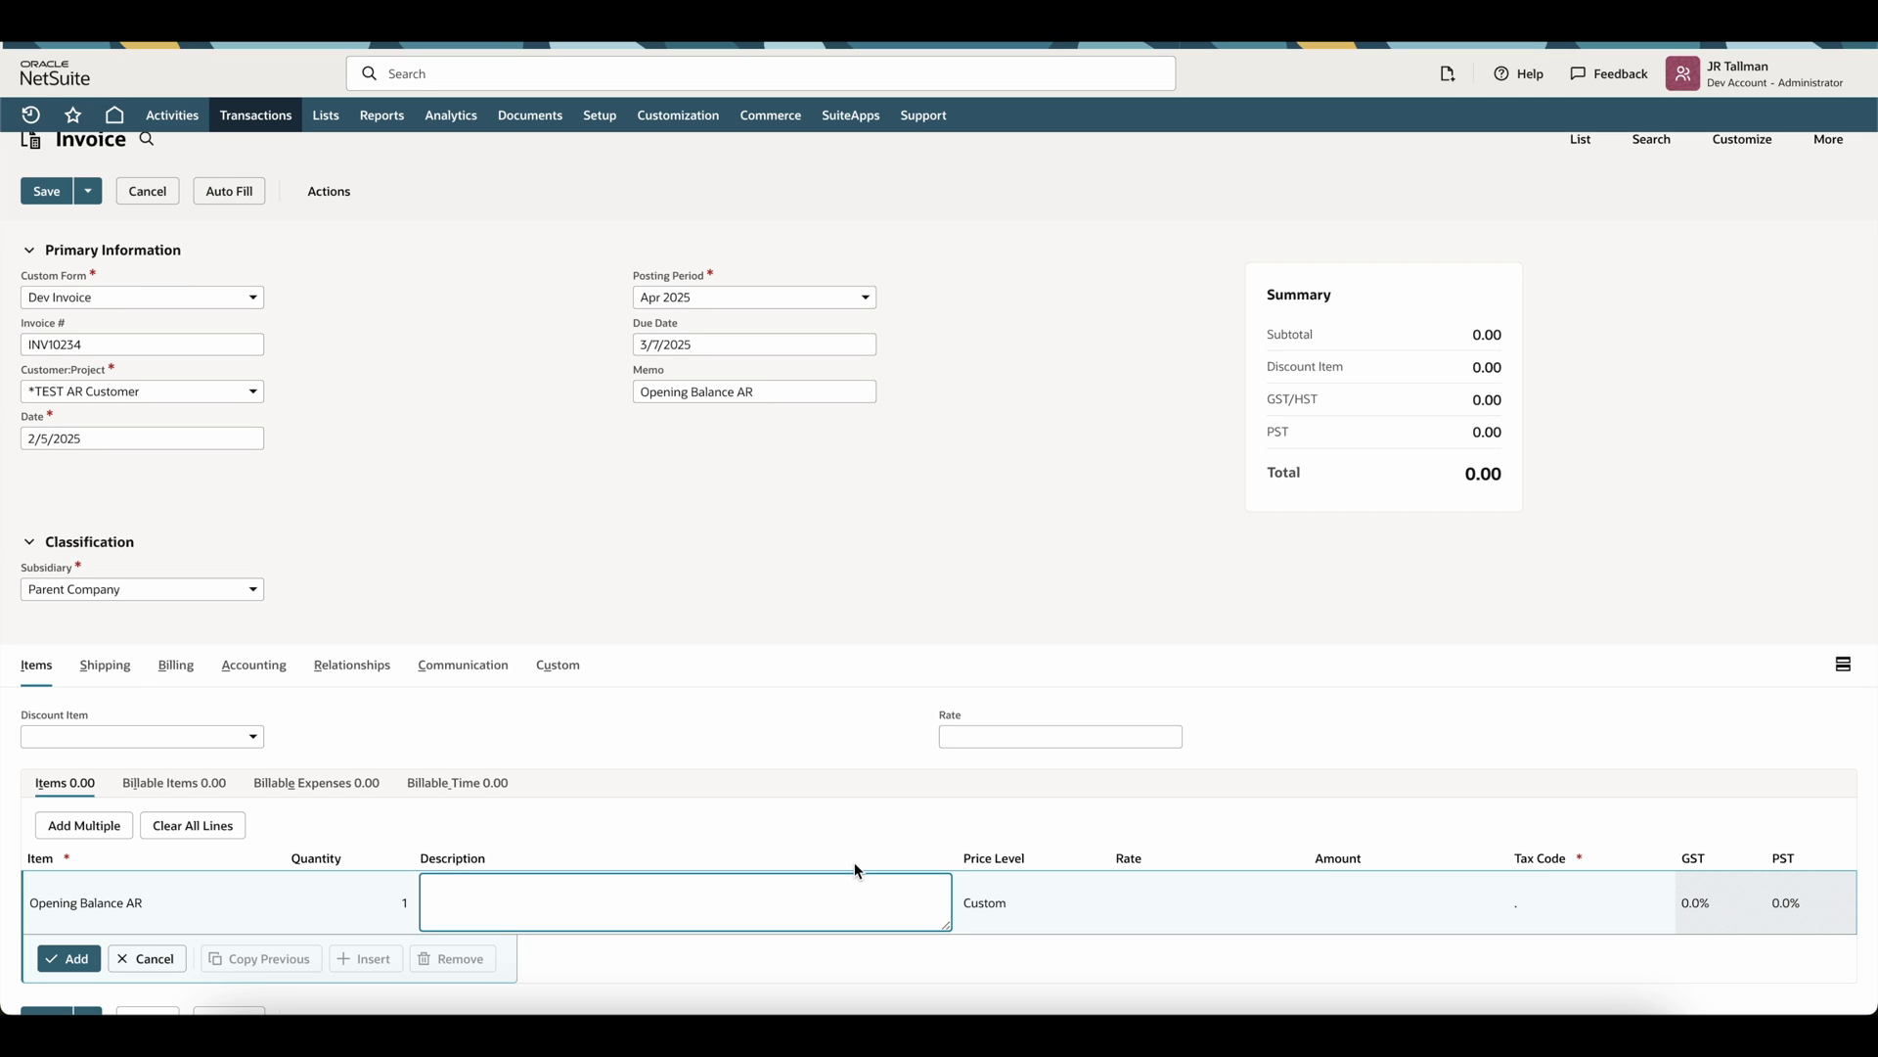
key("Tab")
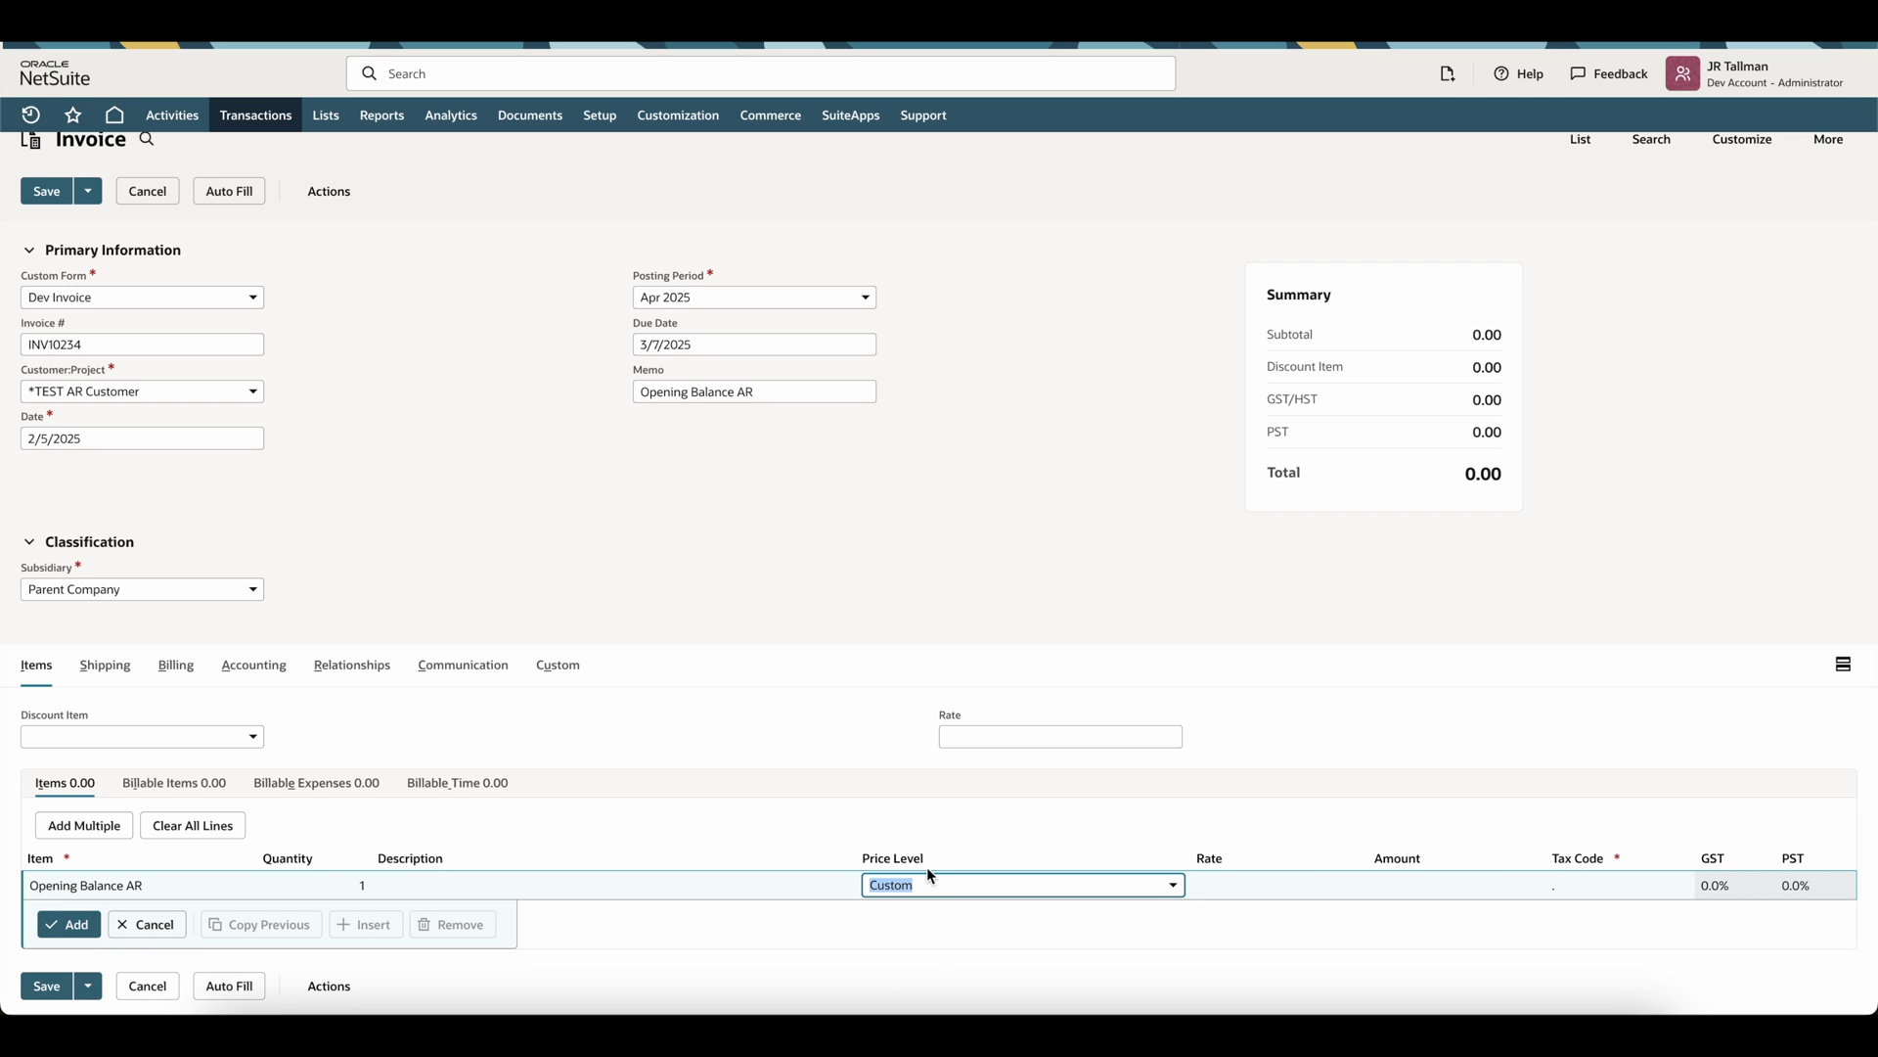
- Enter a rate of 4,520.22, add the line, and save the invoice
key("Tab")
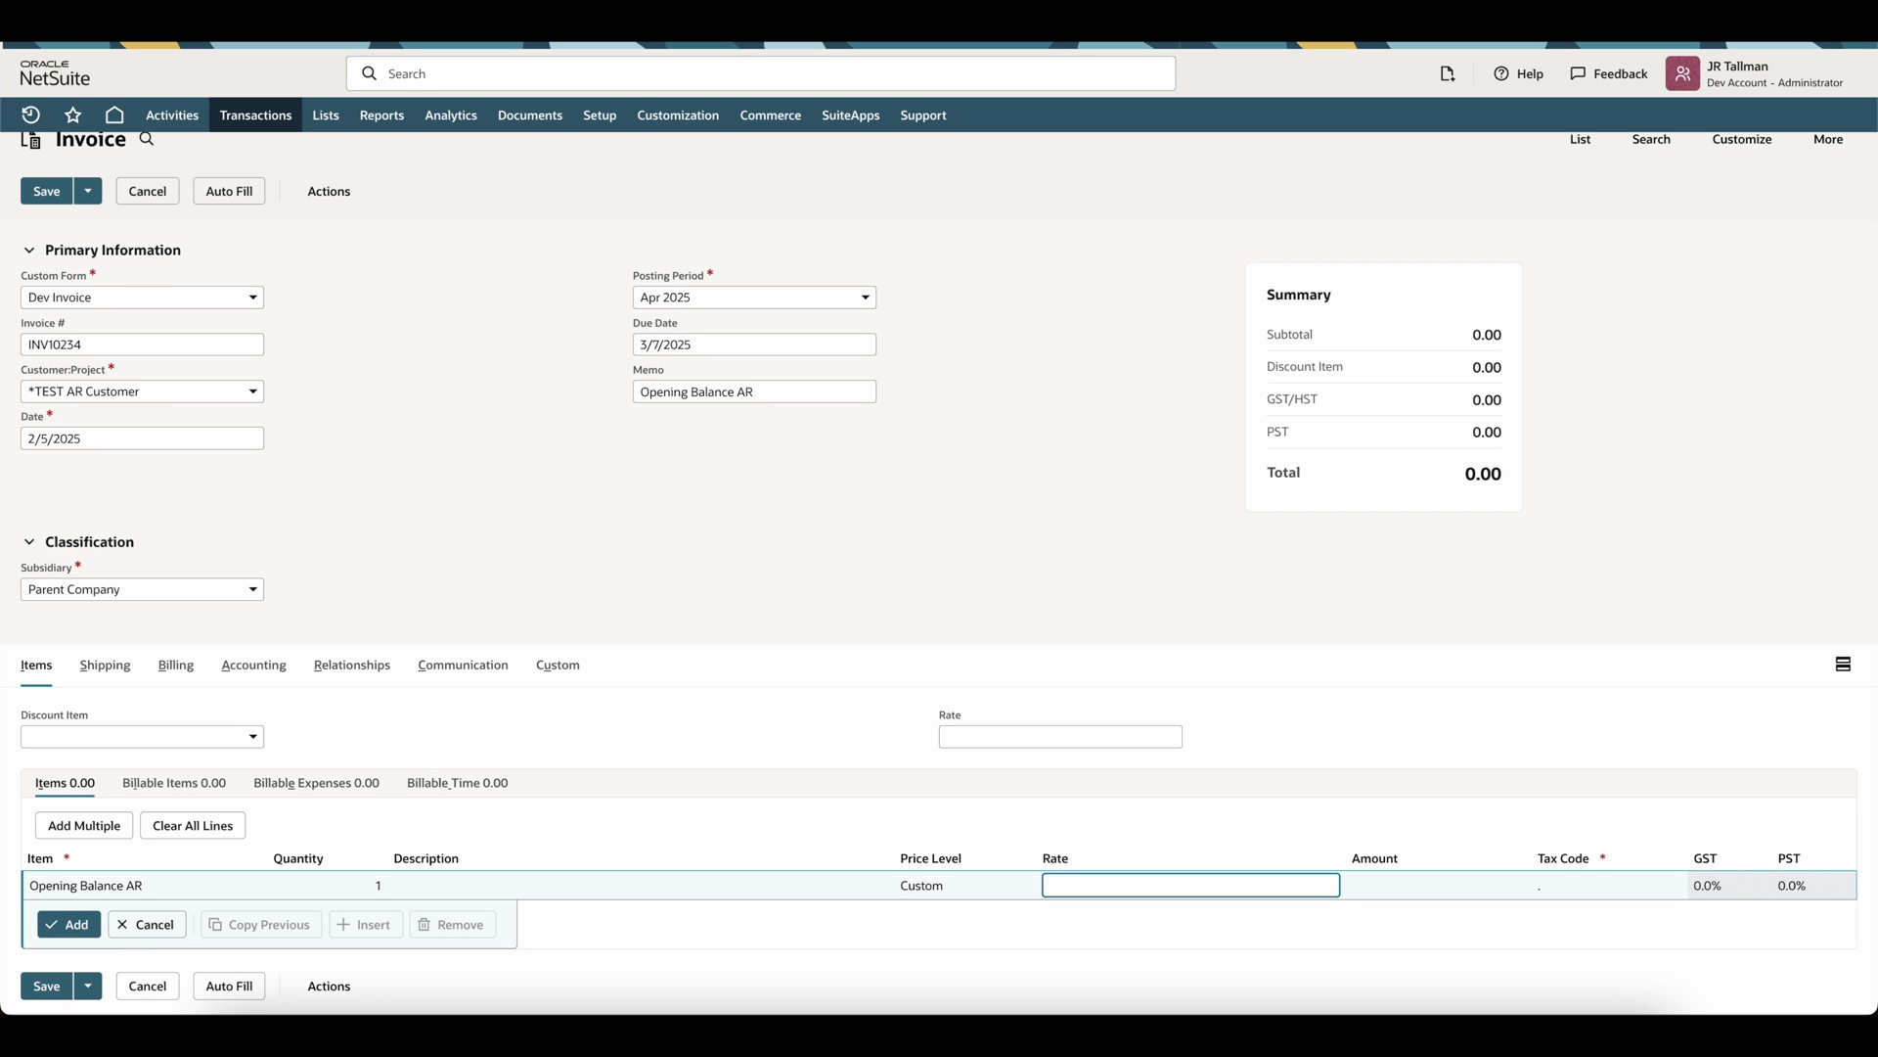
type("520./22")
key("Tab")
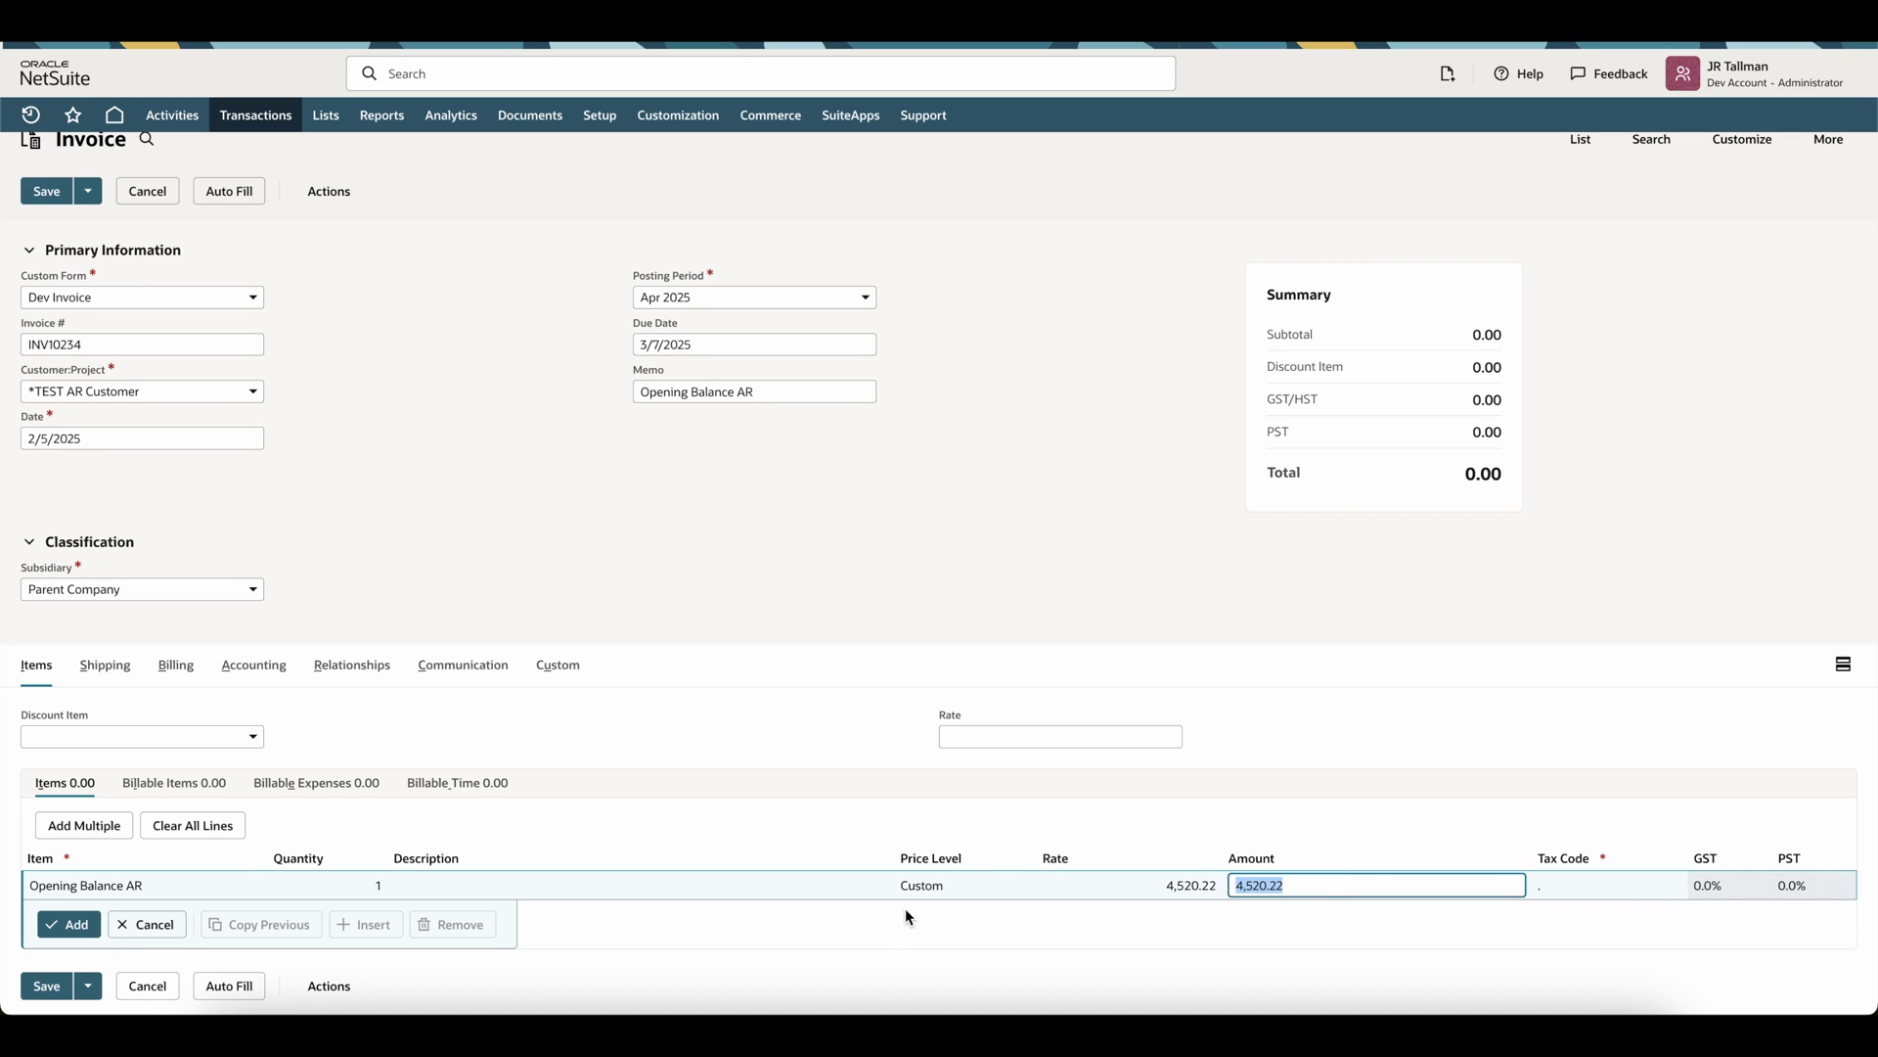
key("Tab")
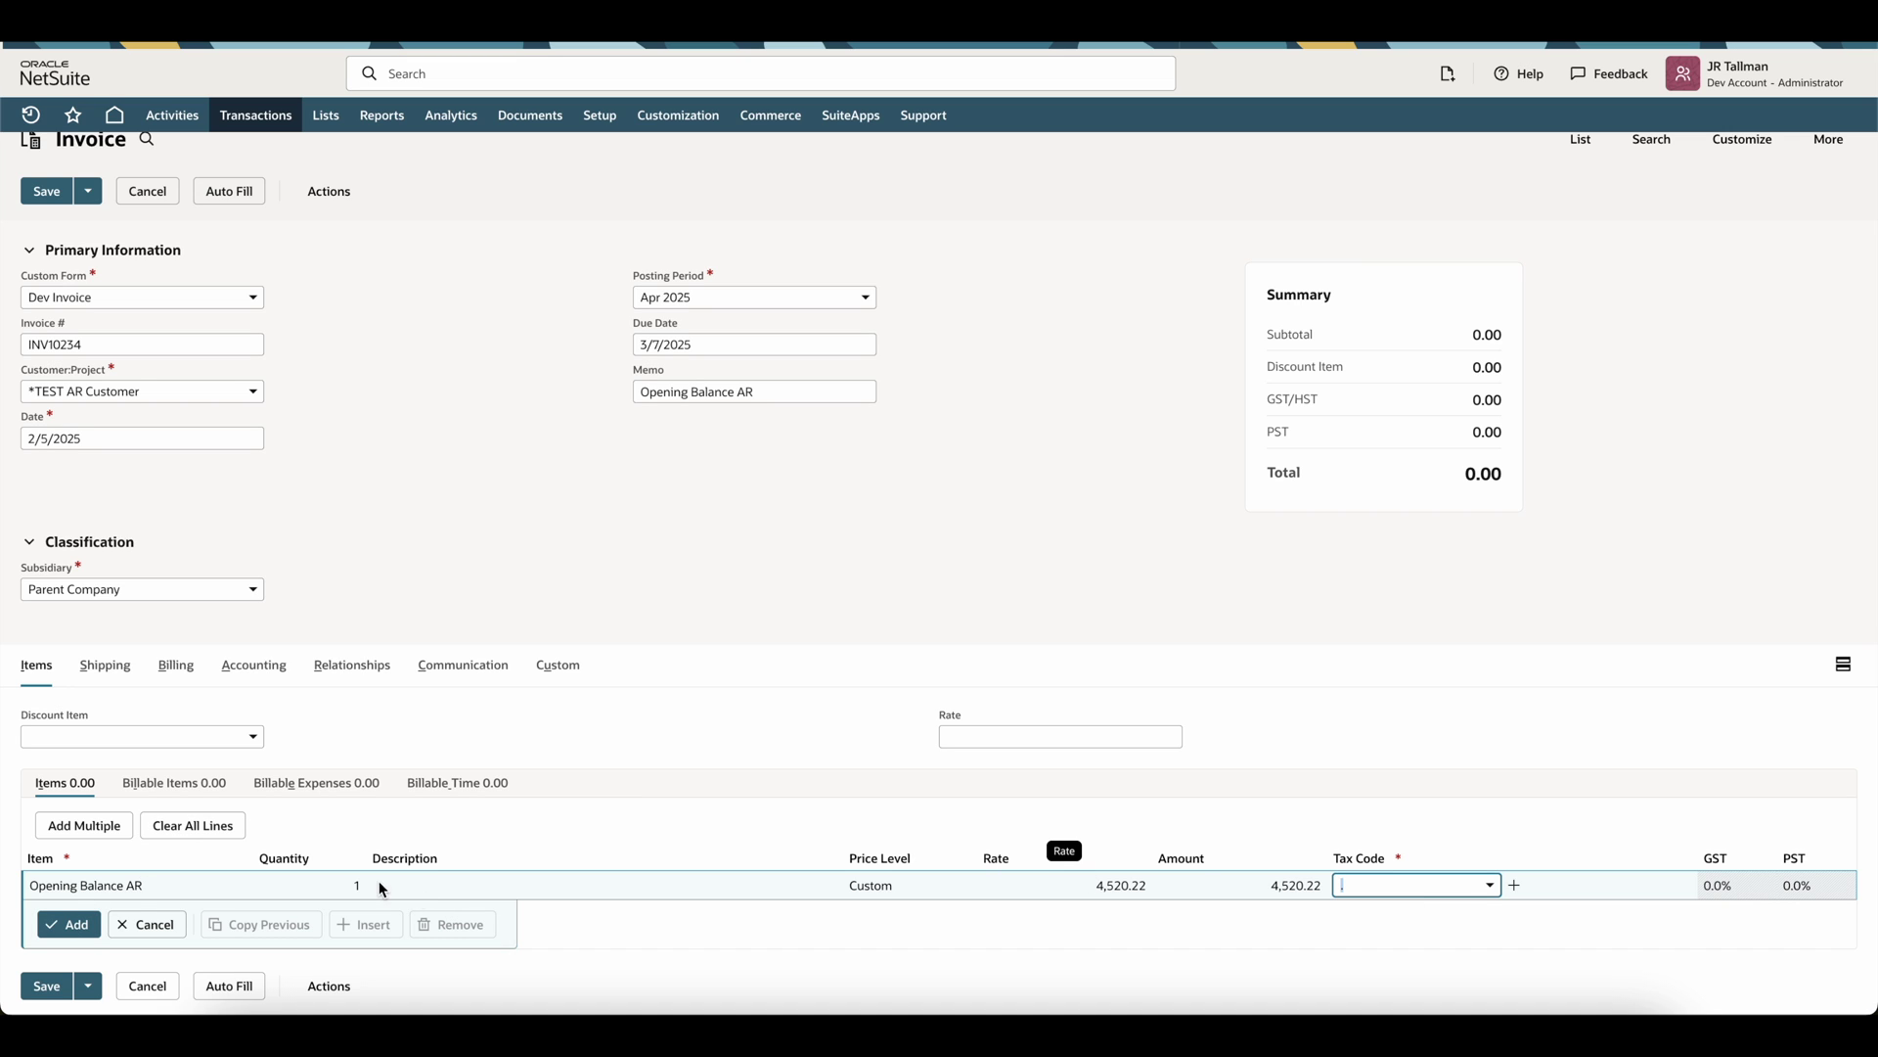
left_click(78, 931)
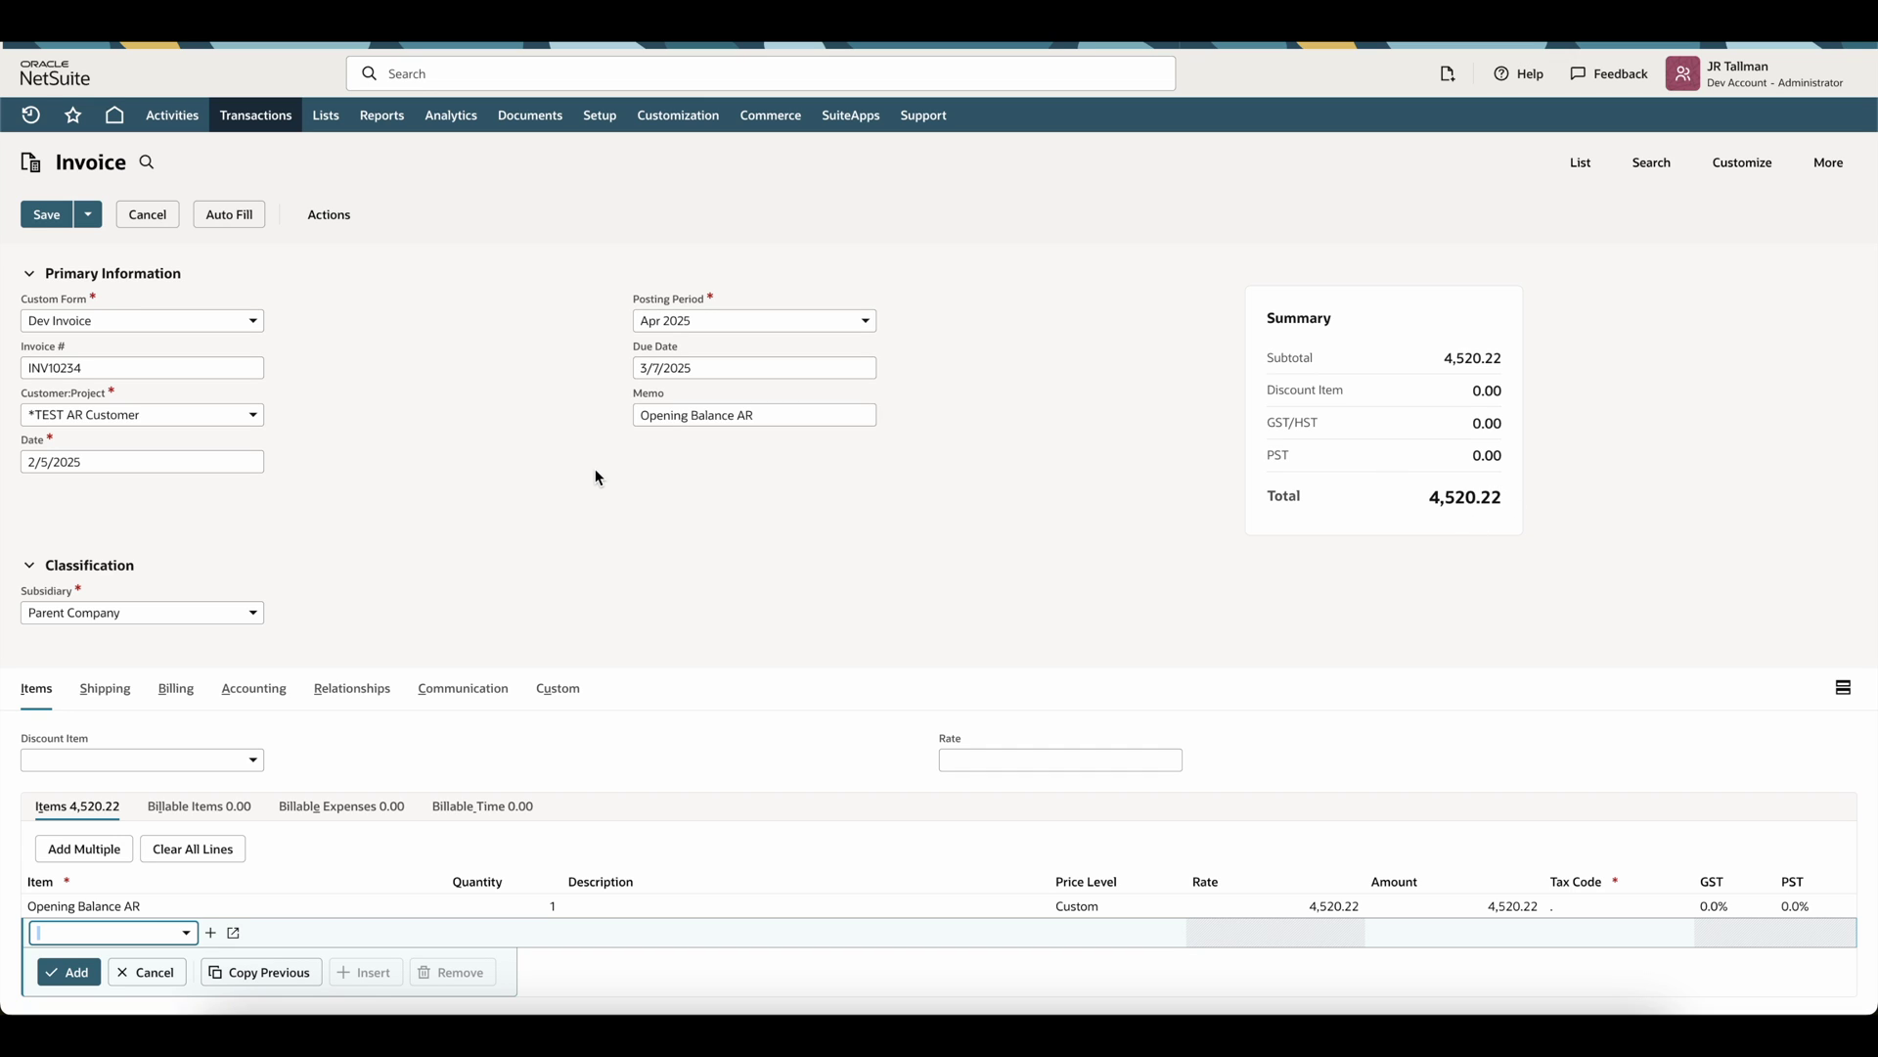
left_click(47, 215)
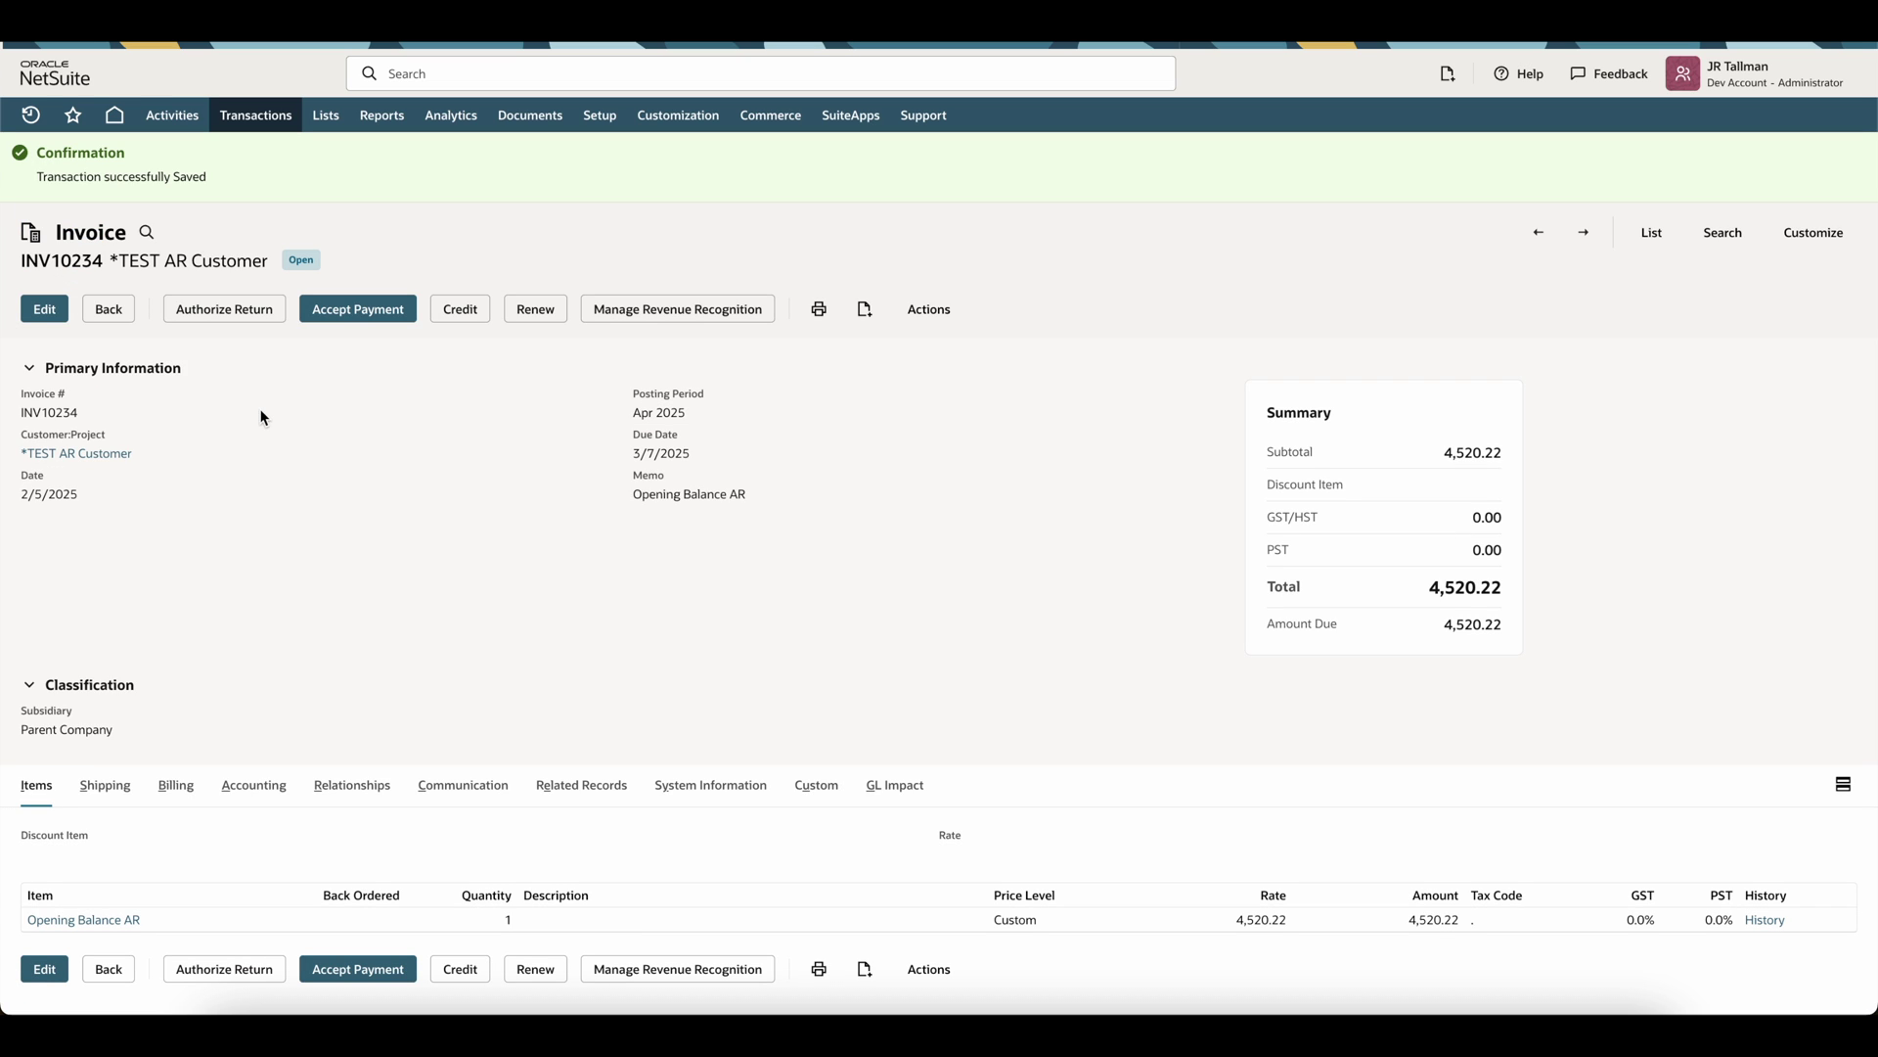
- Open INV10234's GL Impact and check the 4,520.22 debit to 1100 and credit to 3200
mouse_move(928, 309)
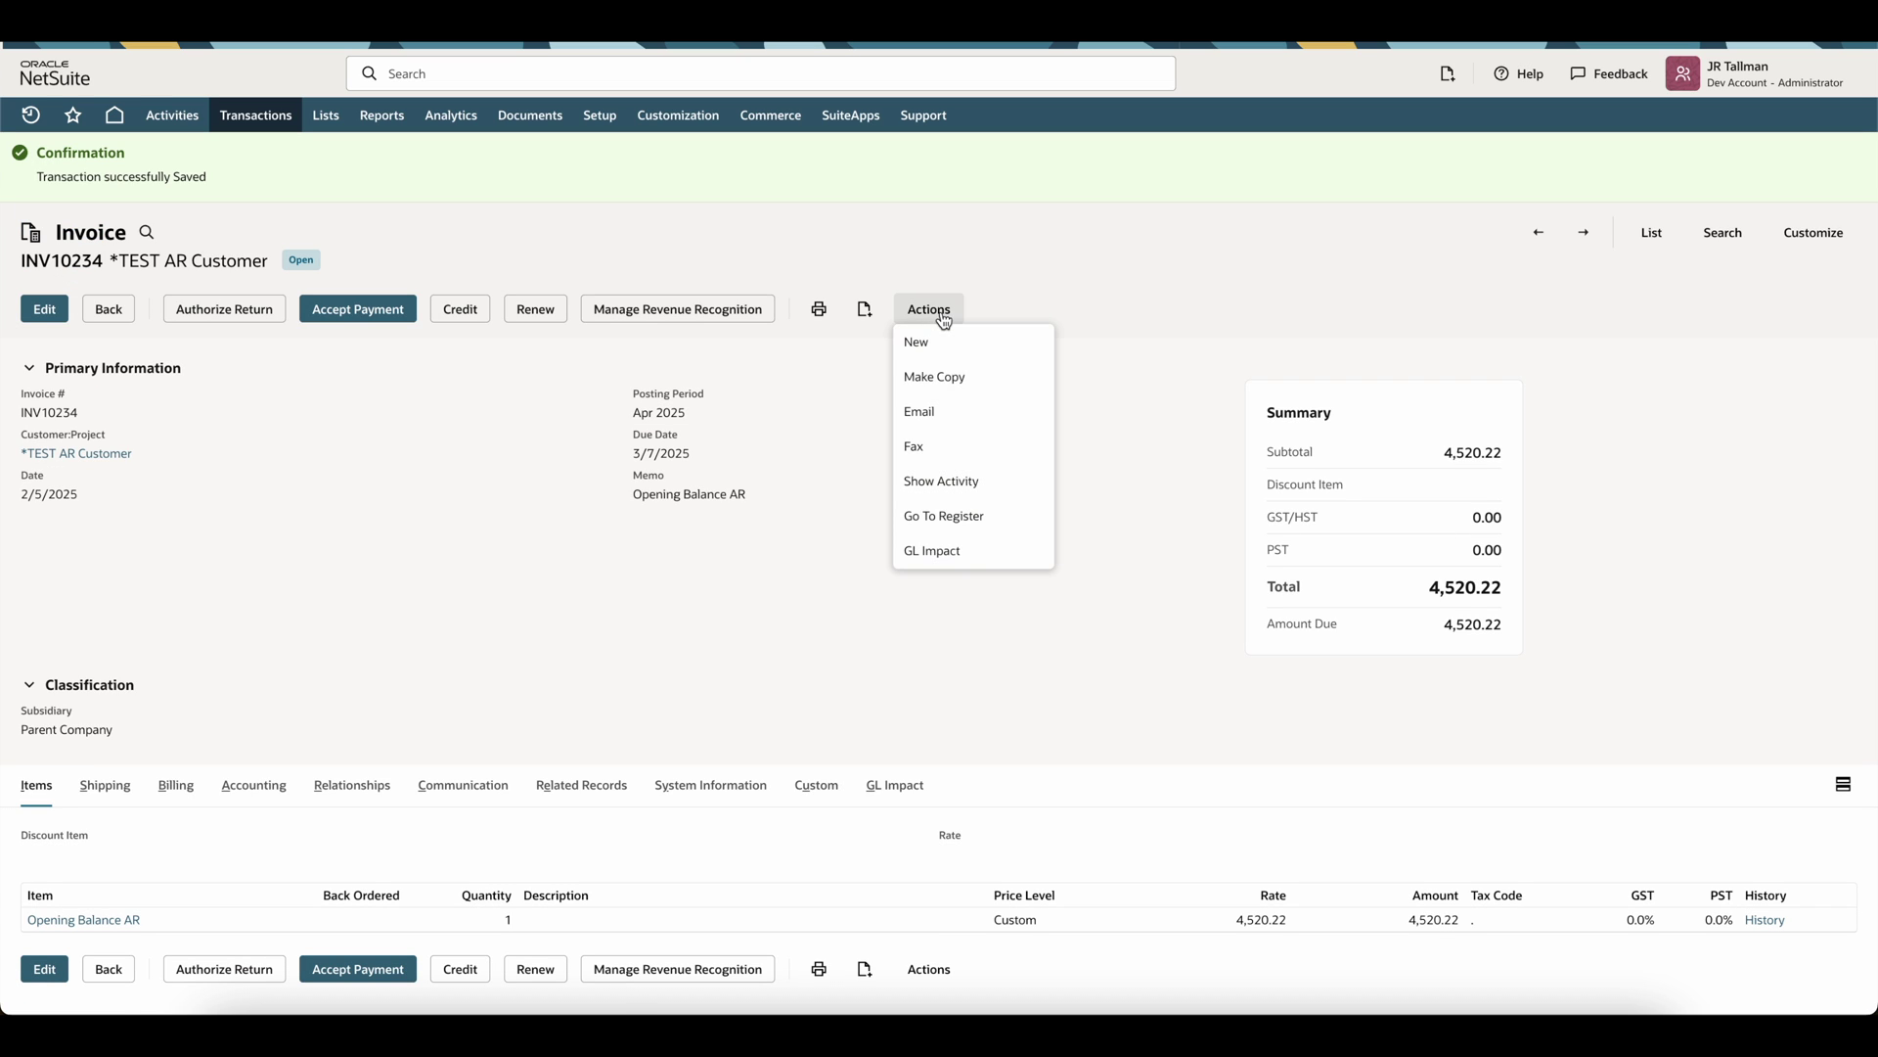
left_click(934, 549)
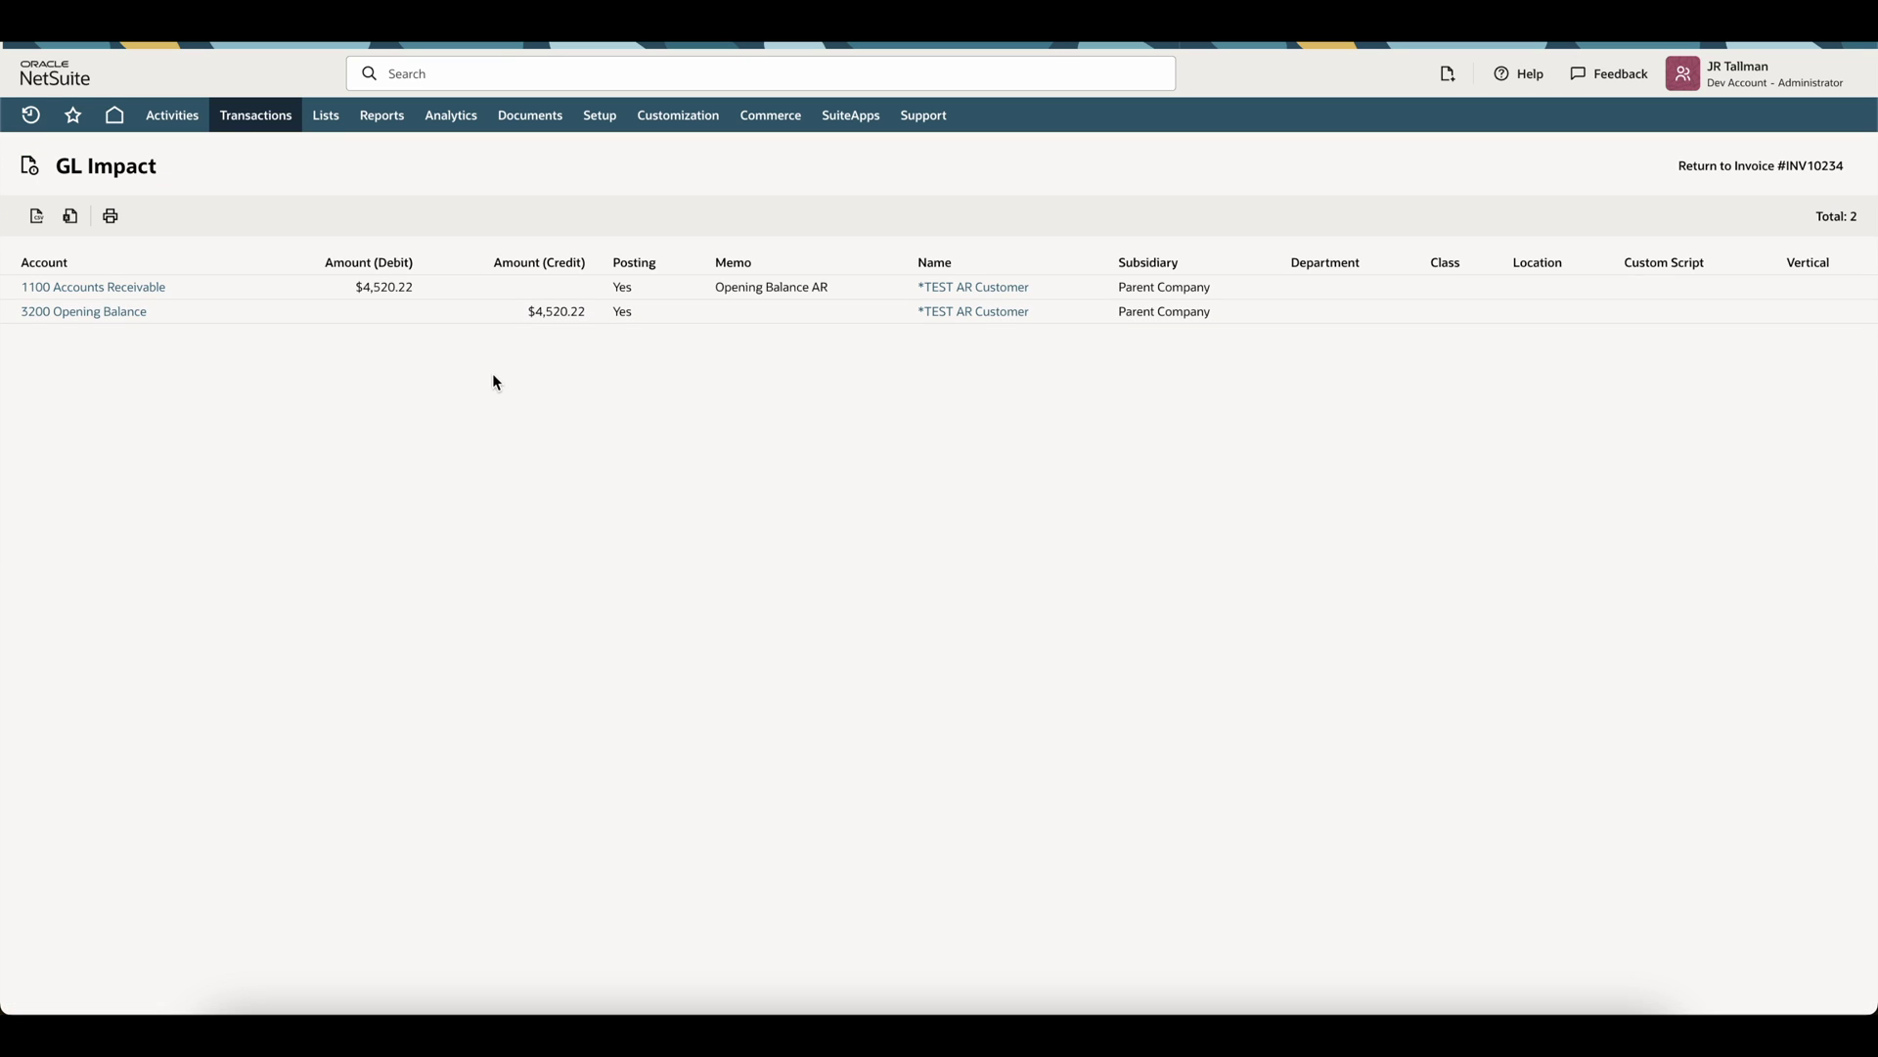
left_click_drag(190, 294, 20, 301)
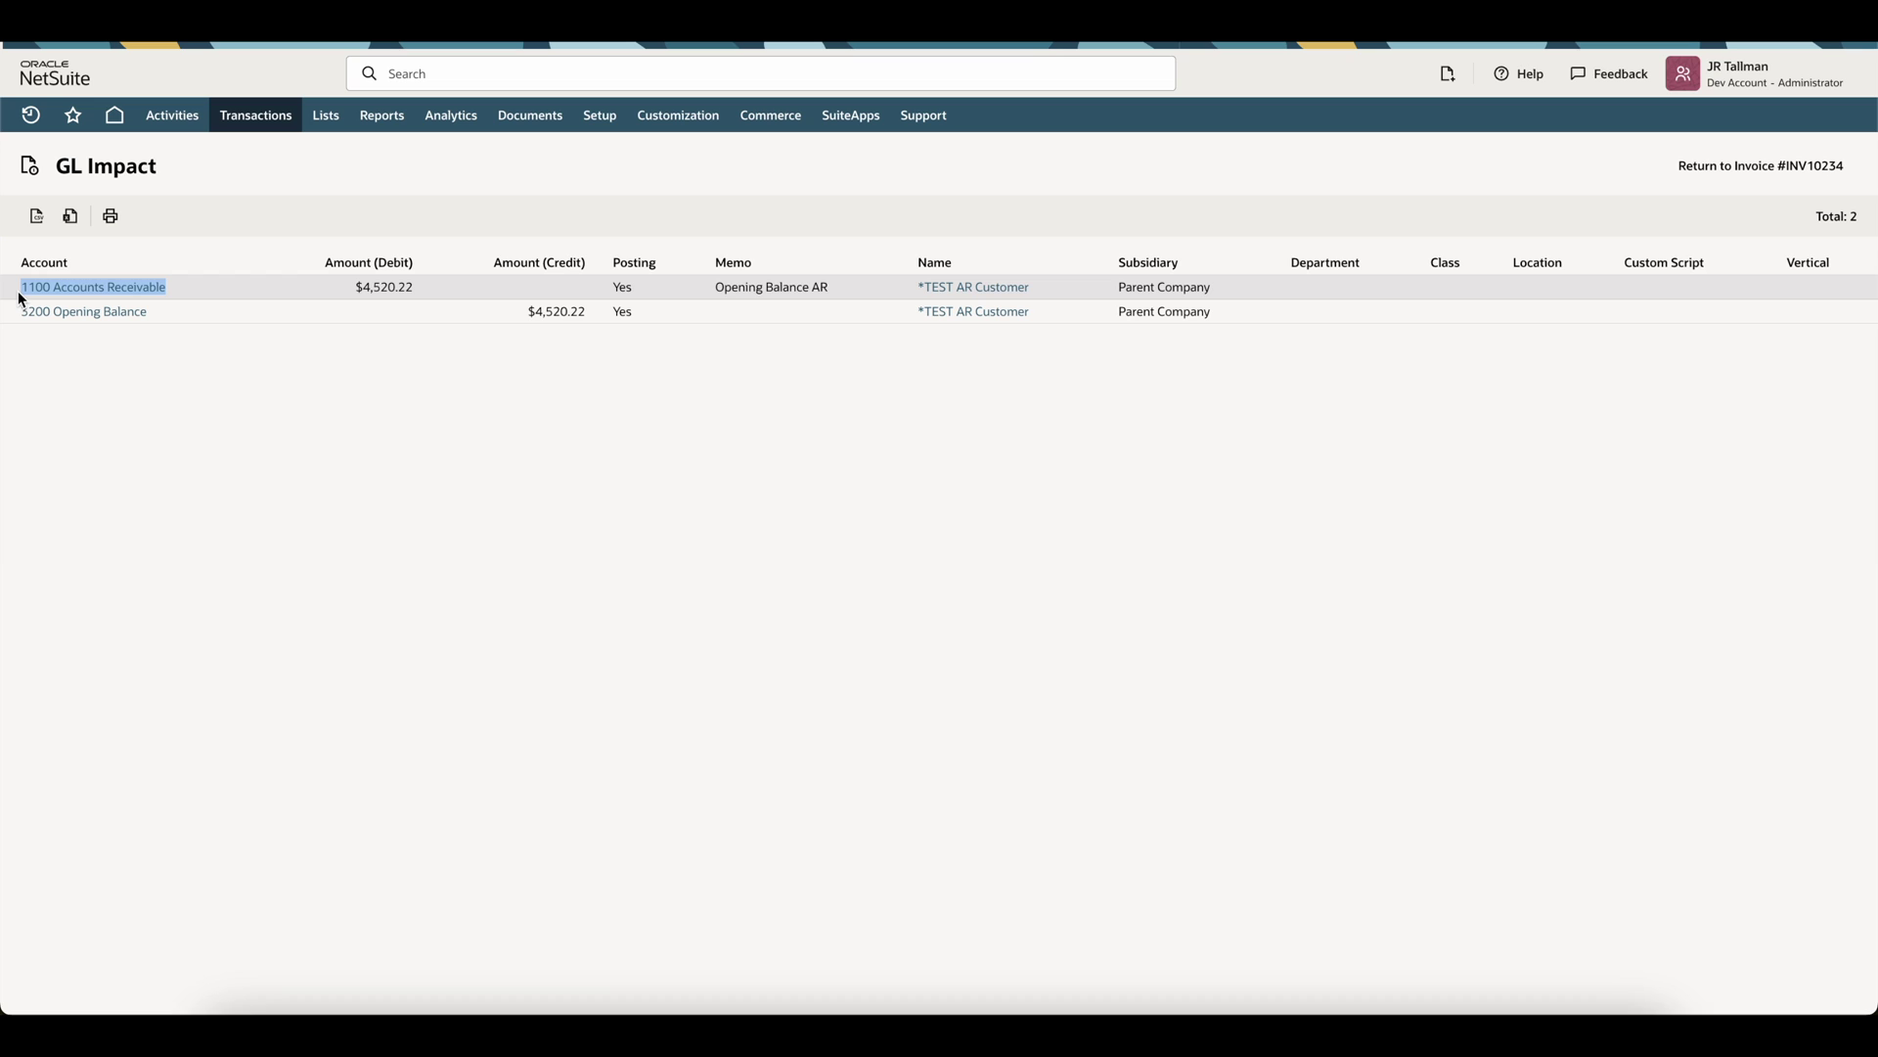
left_click(173, 367)
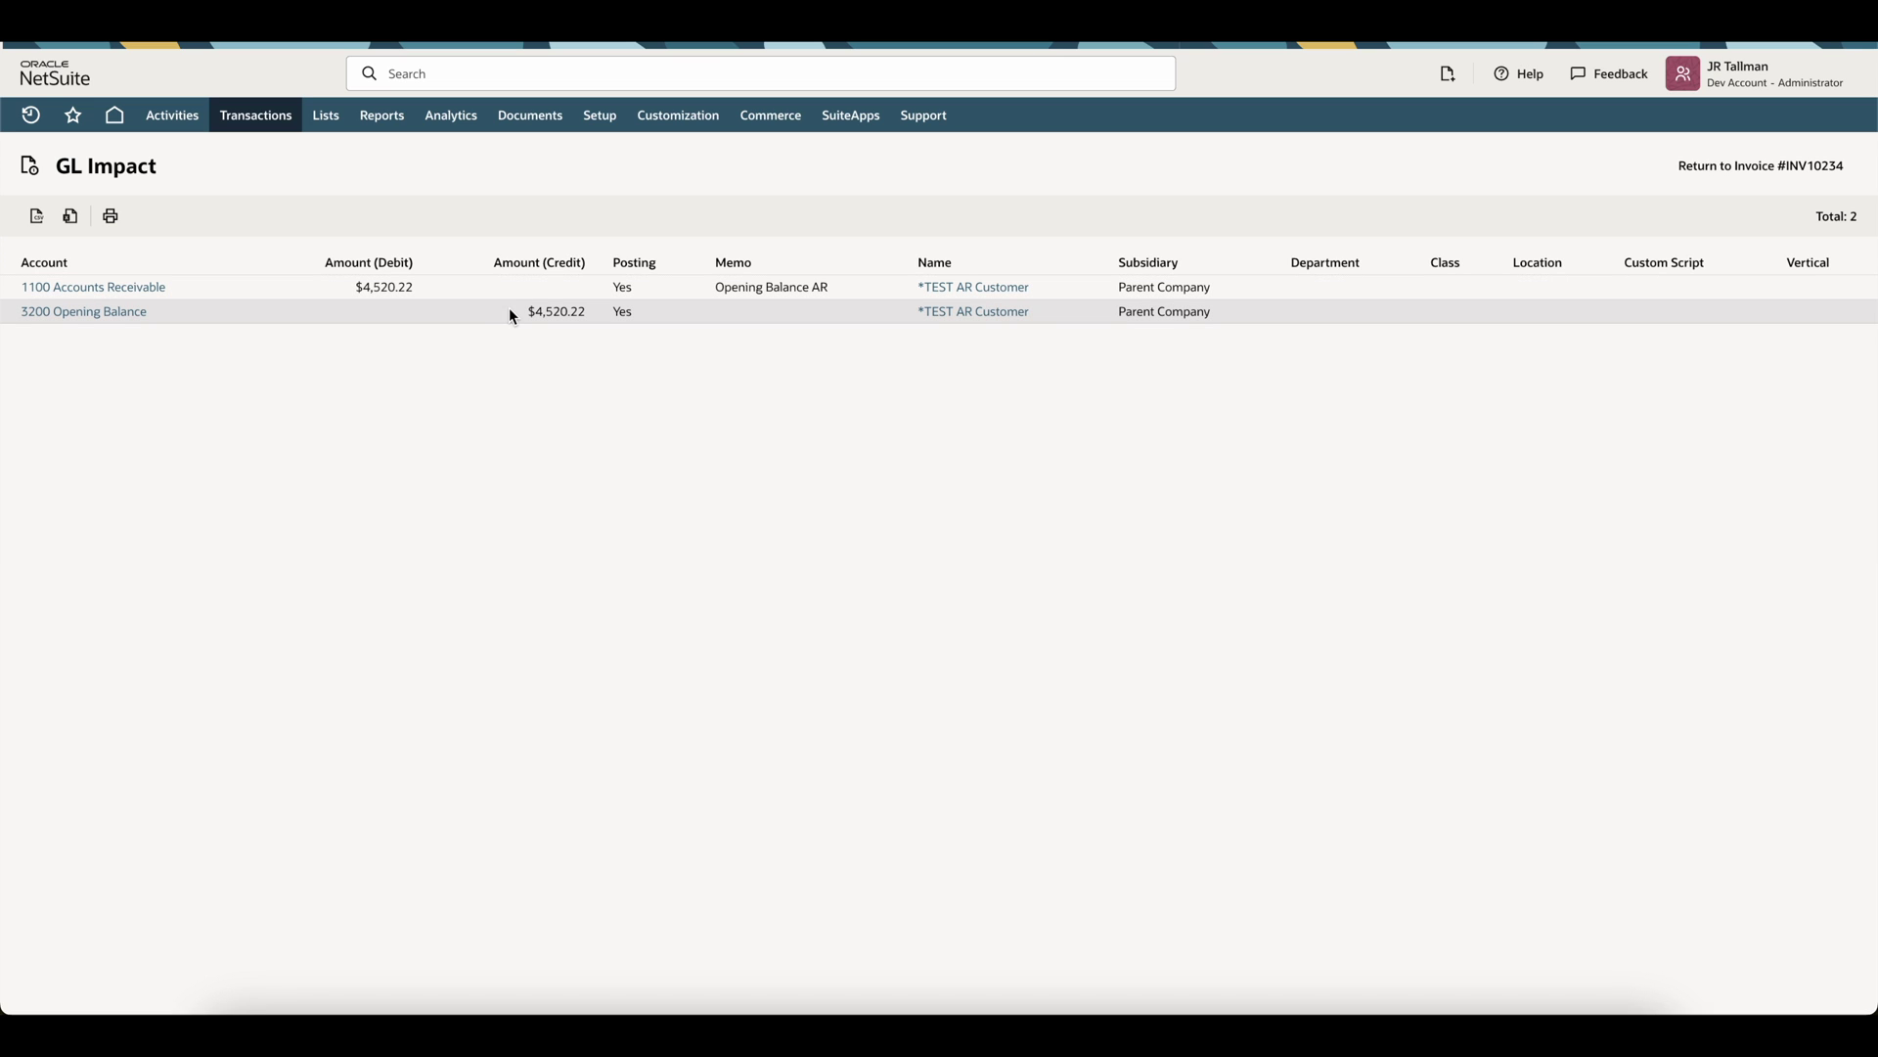
left_click_drag(148, 313, 3, 323)
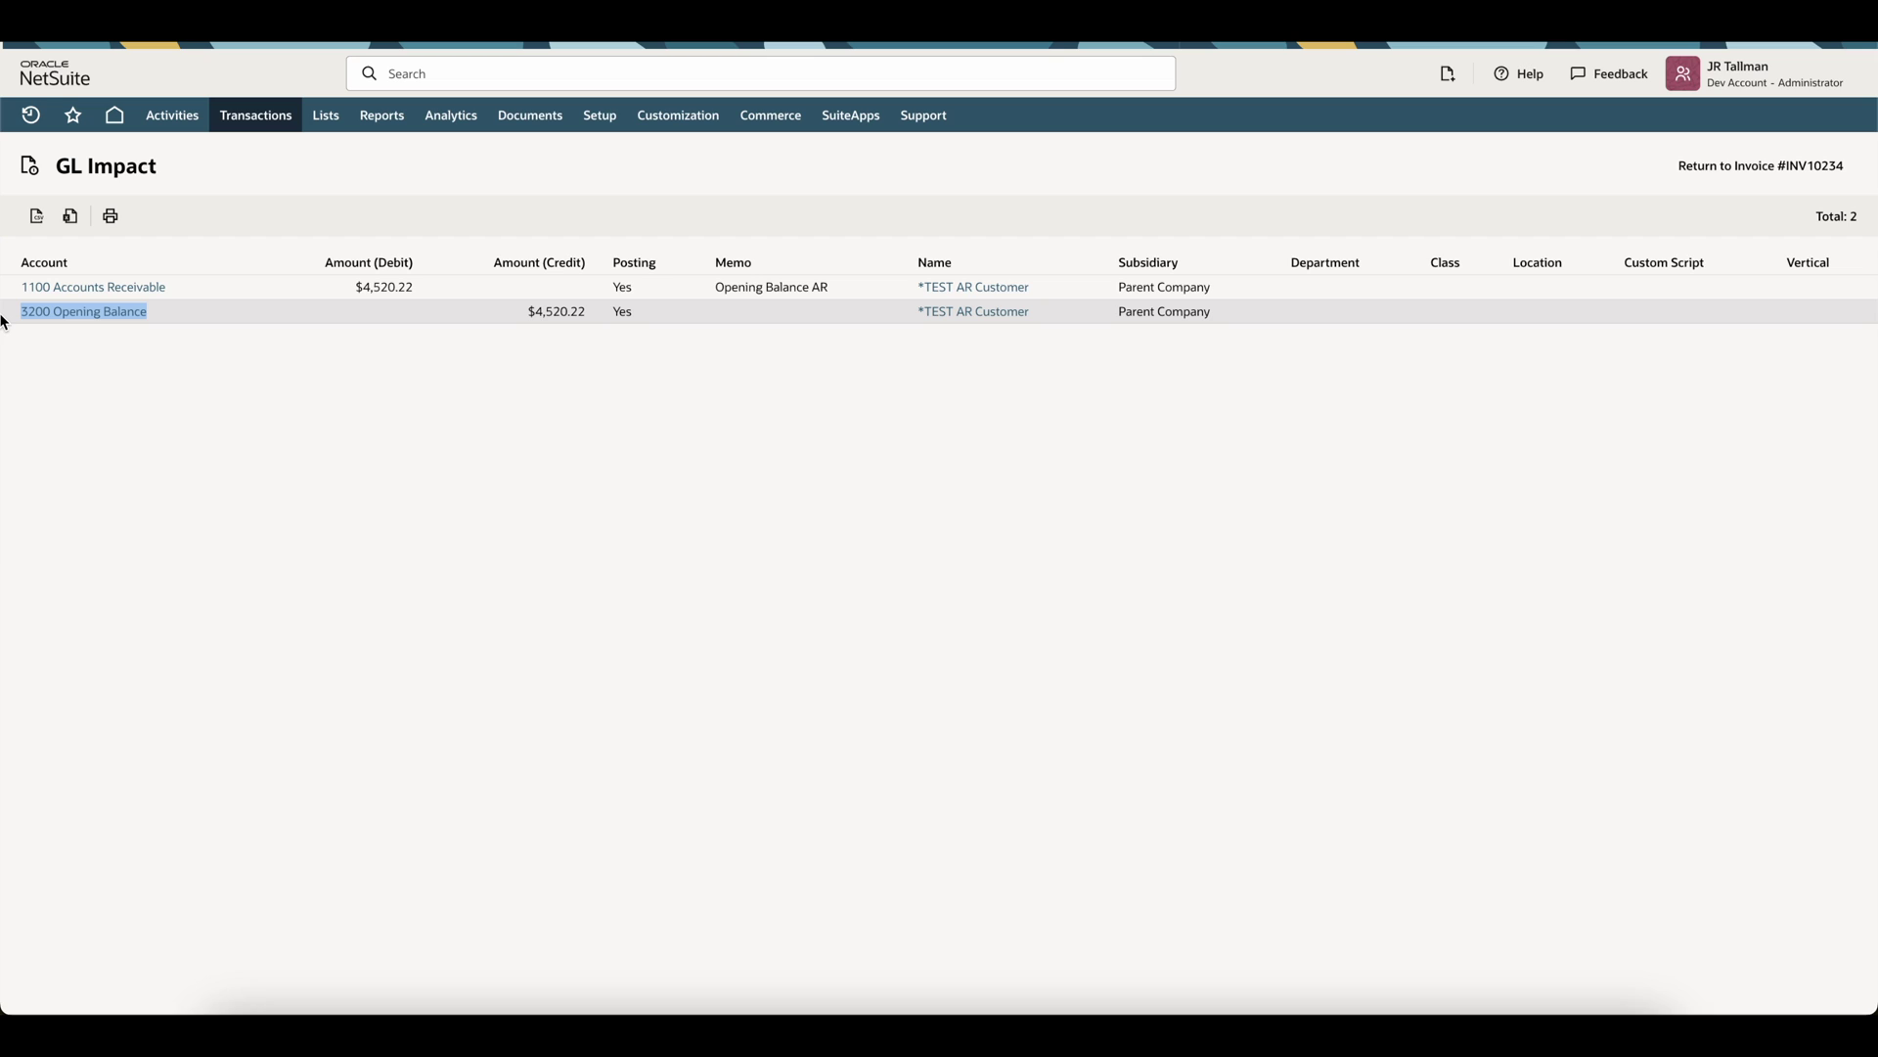
left_click(712, 525)
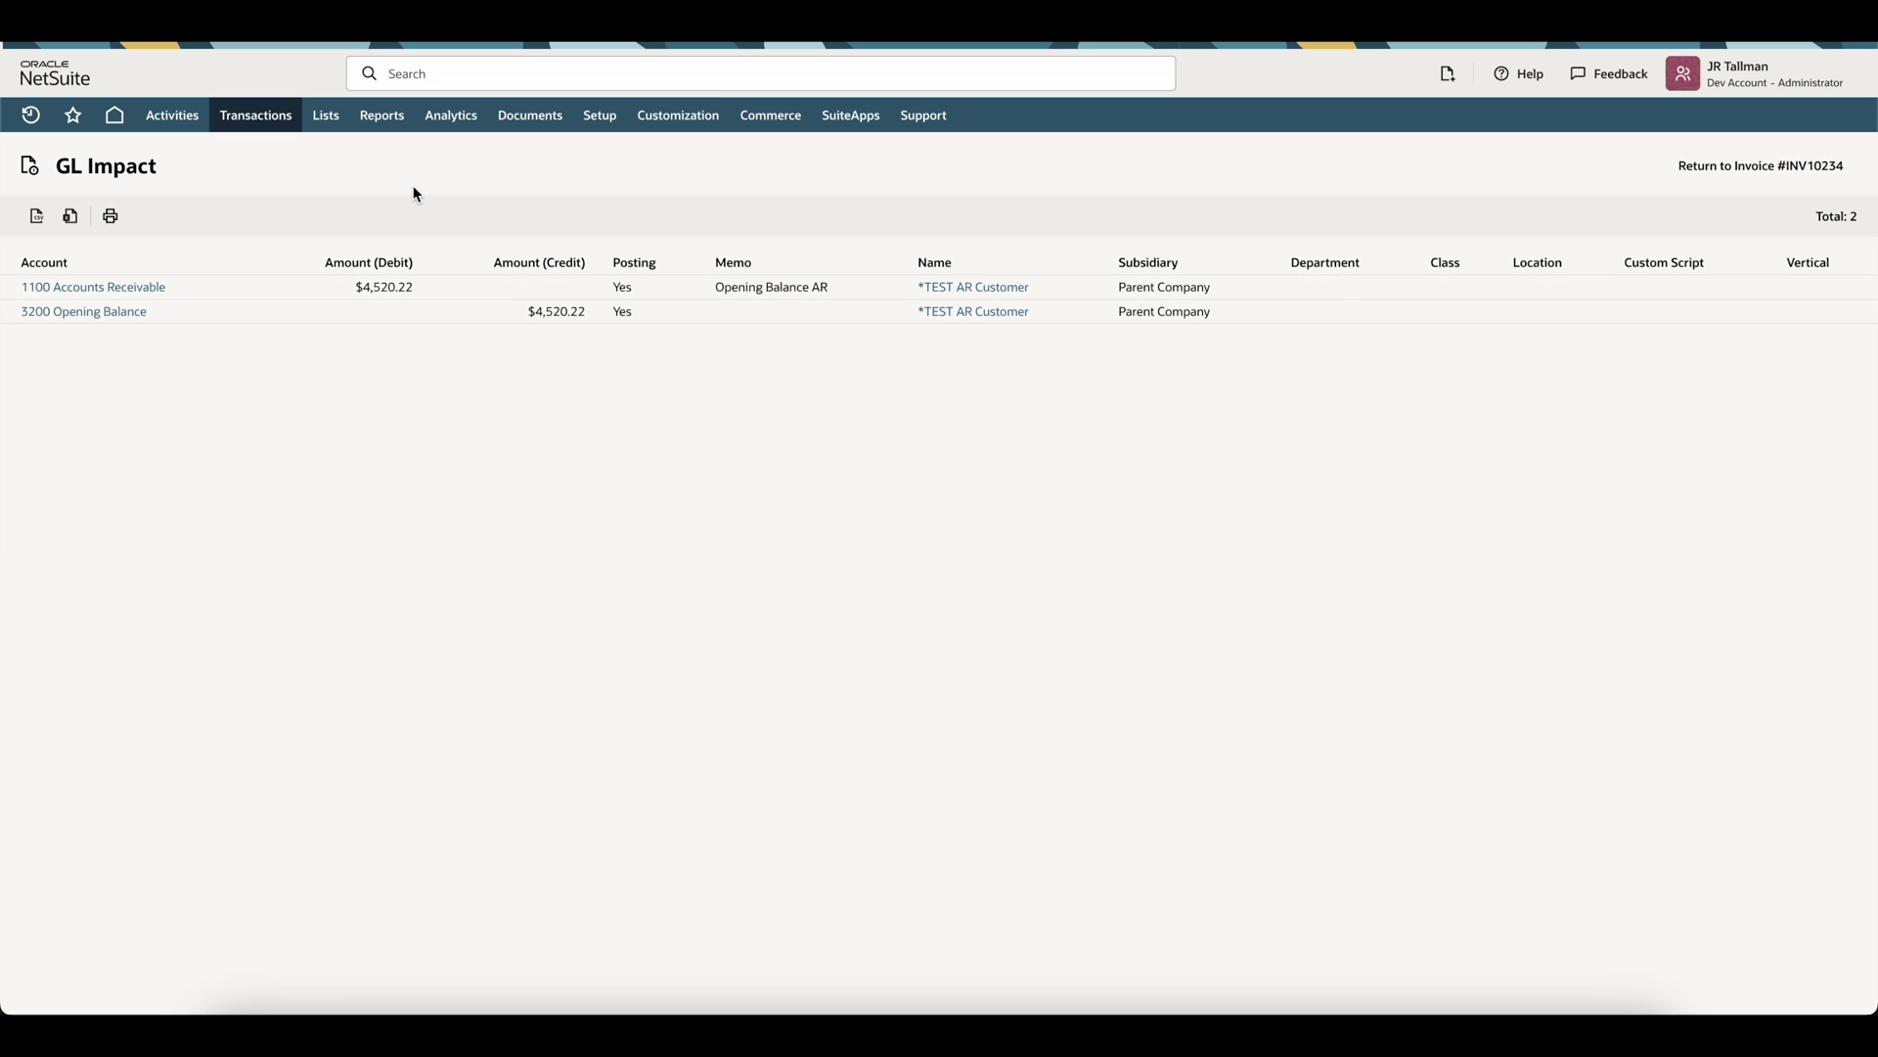
mouse_move(395, 134)
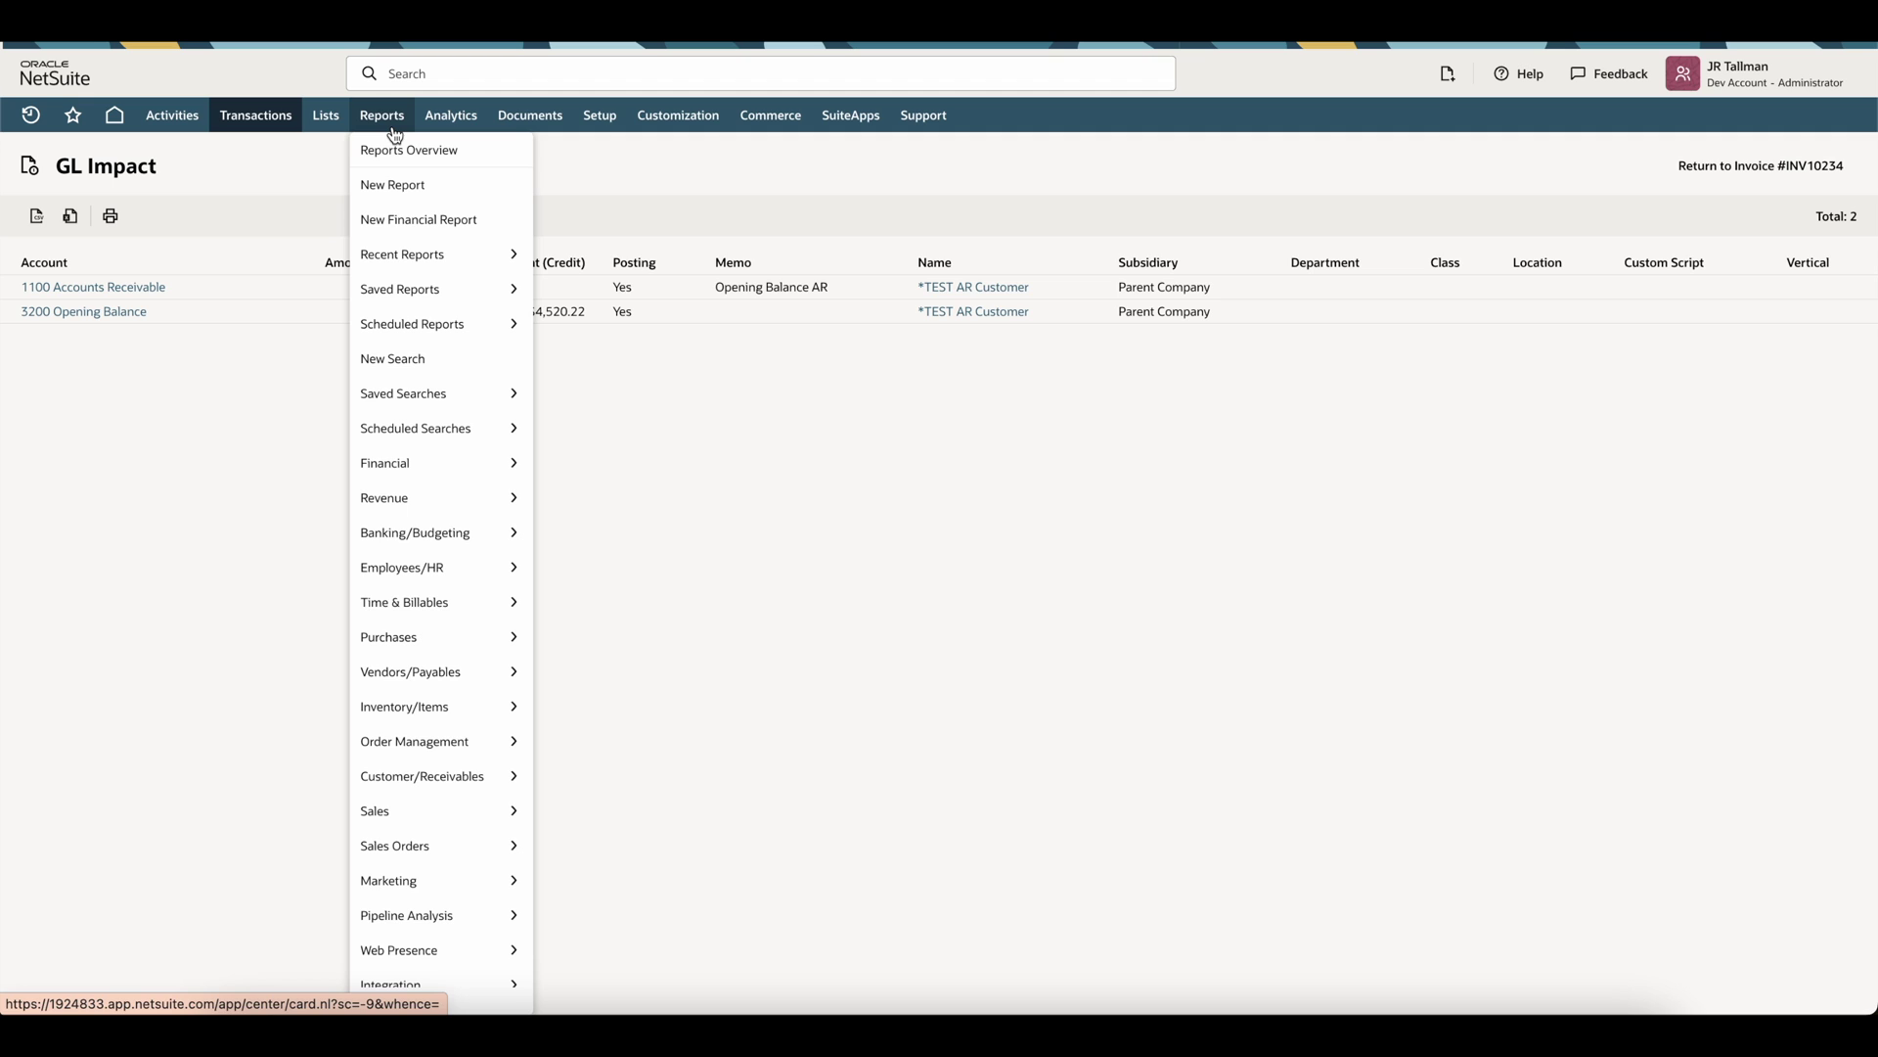
- Open the A/R Aging Summary and check the test customer's $4,520.22 total open balance
mouse_move(473, 776)
mouse_move(633, 890)
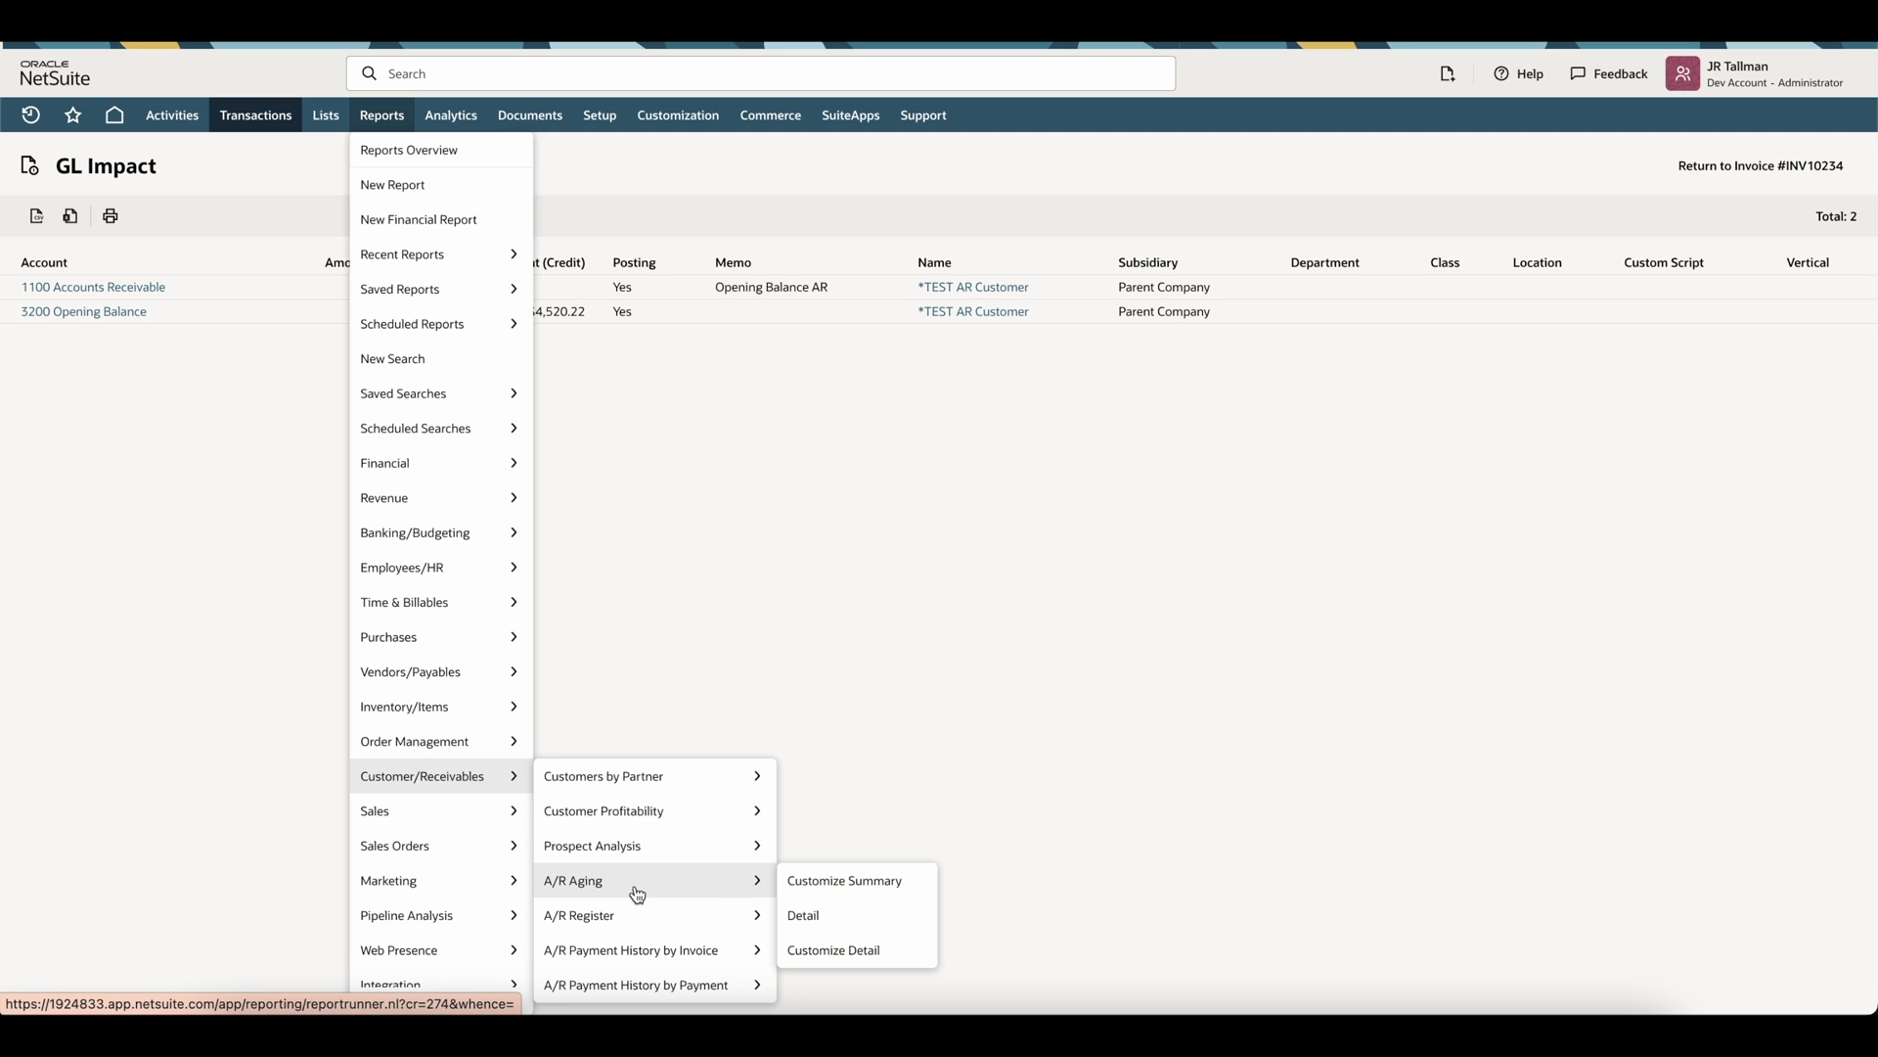
left_click(667, 890)
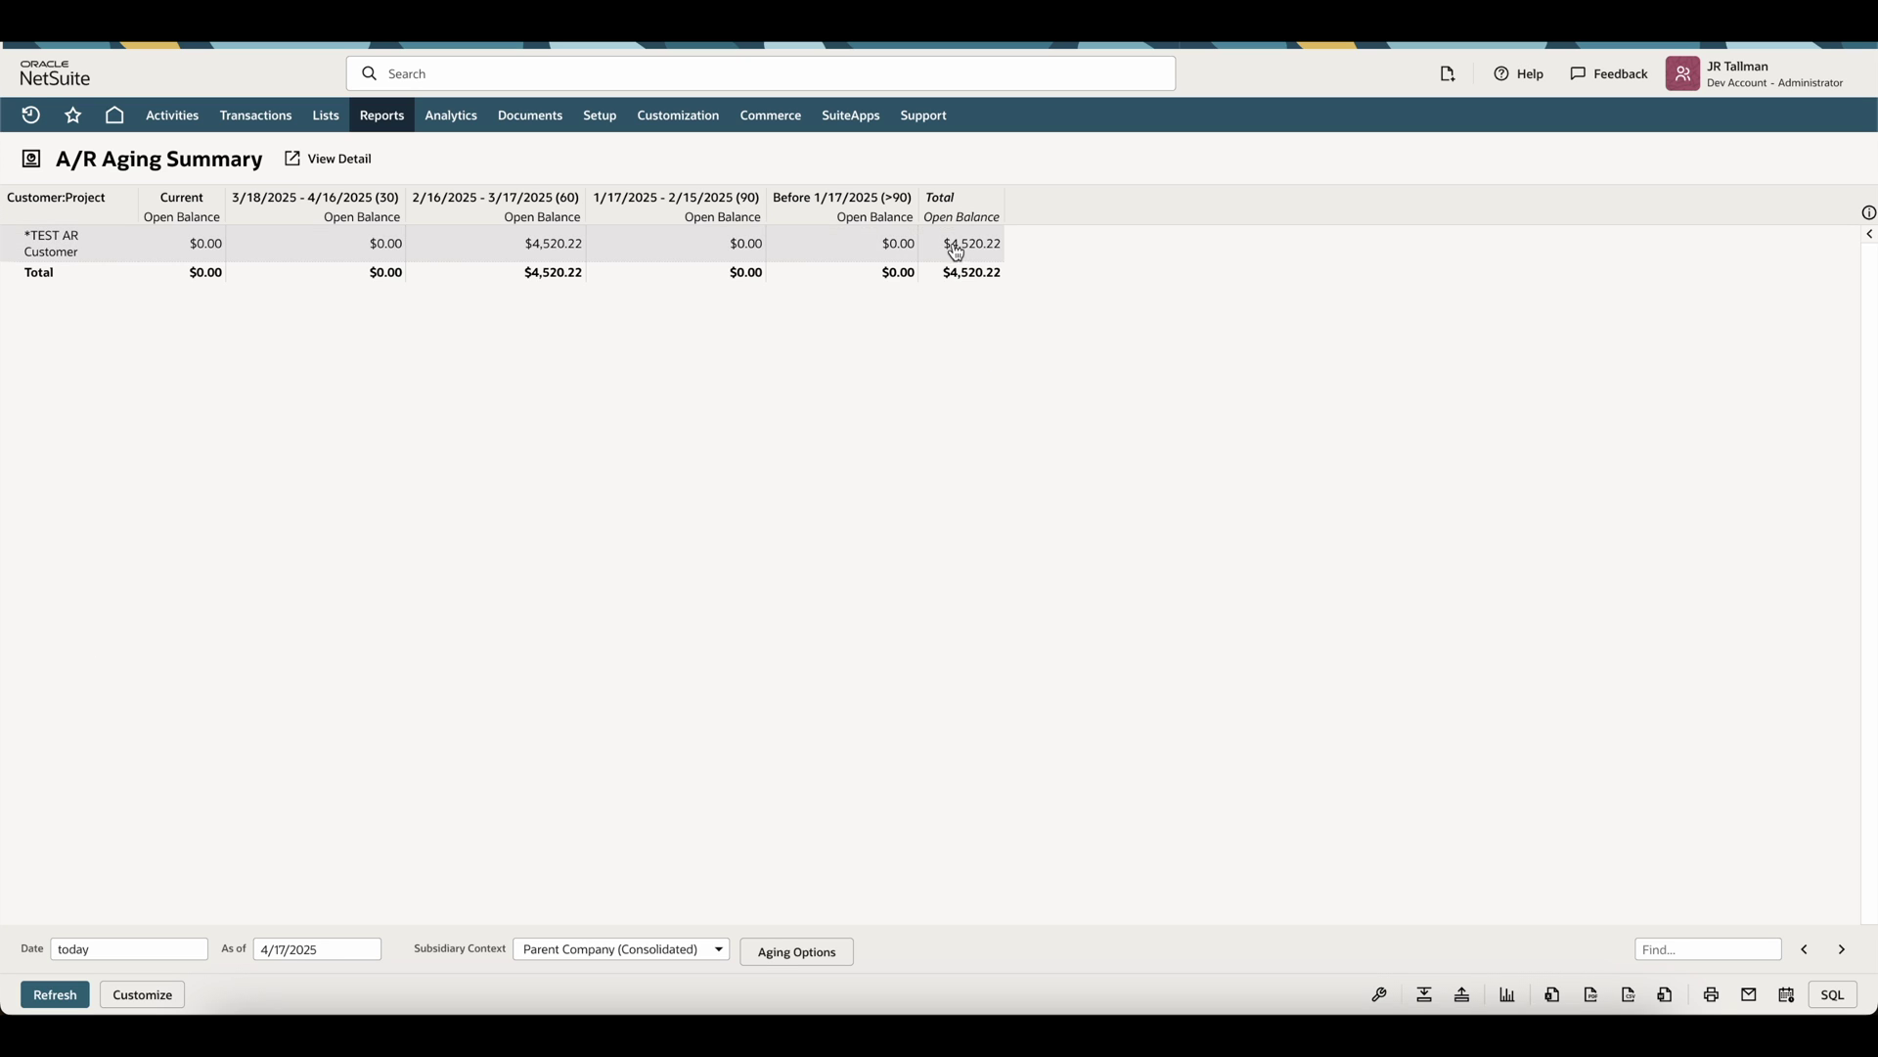
left_click_drag(1012, 272, 941, 273)
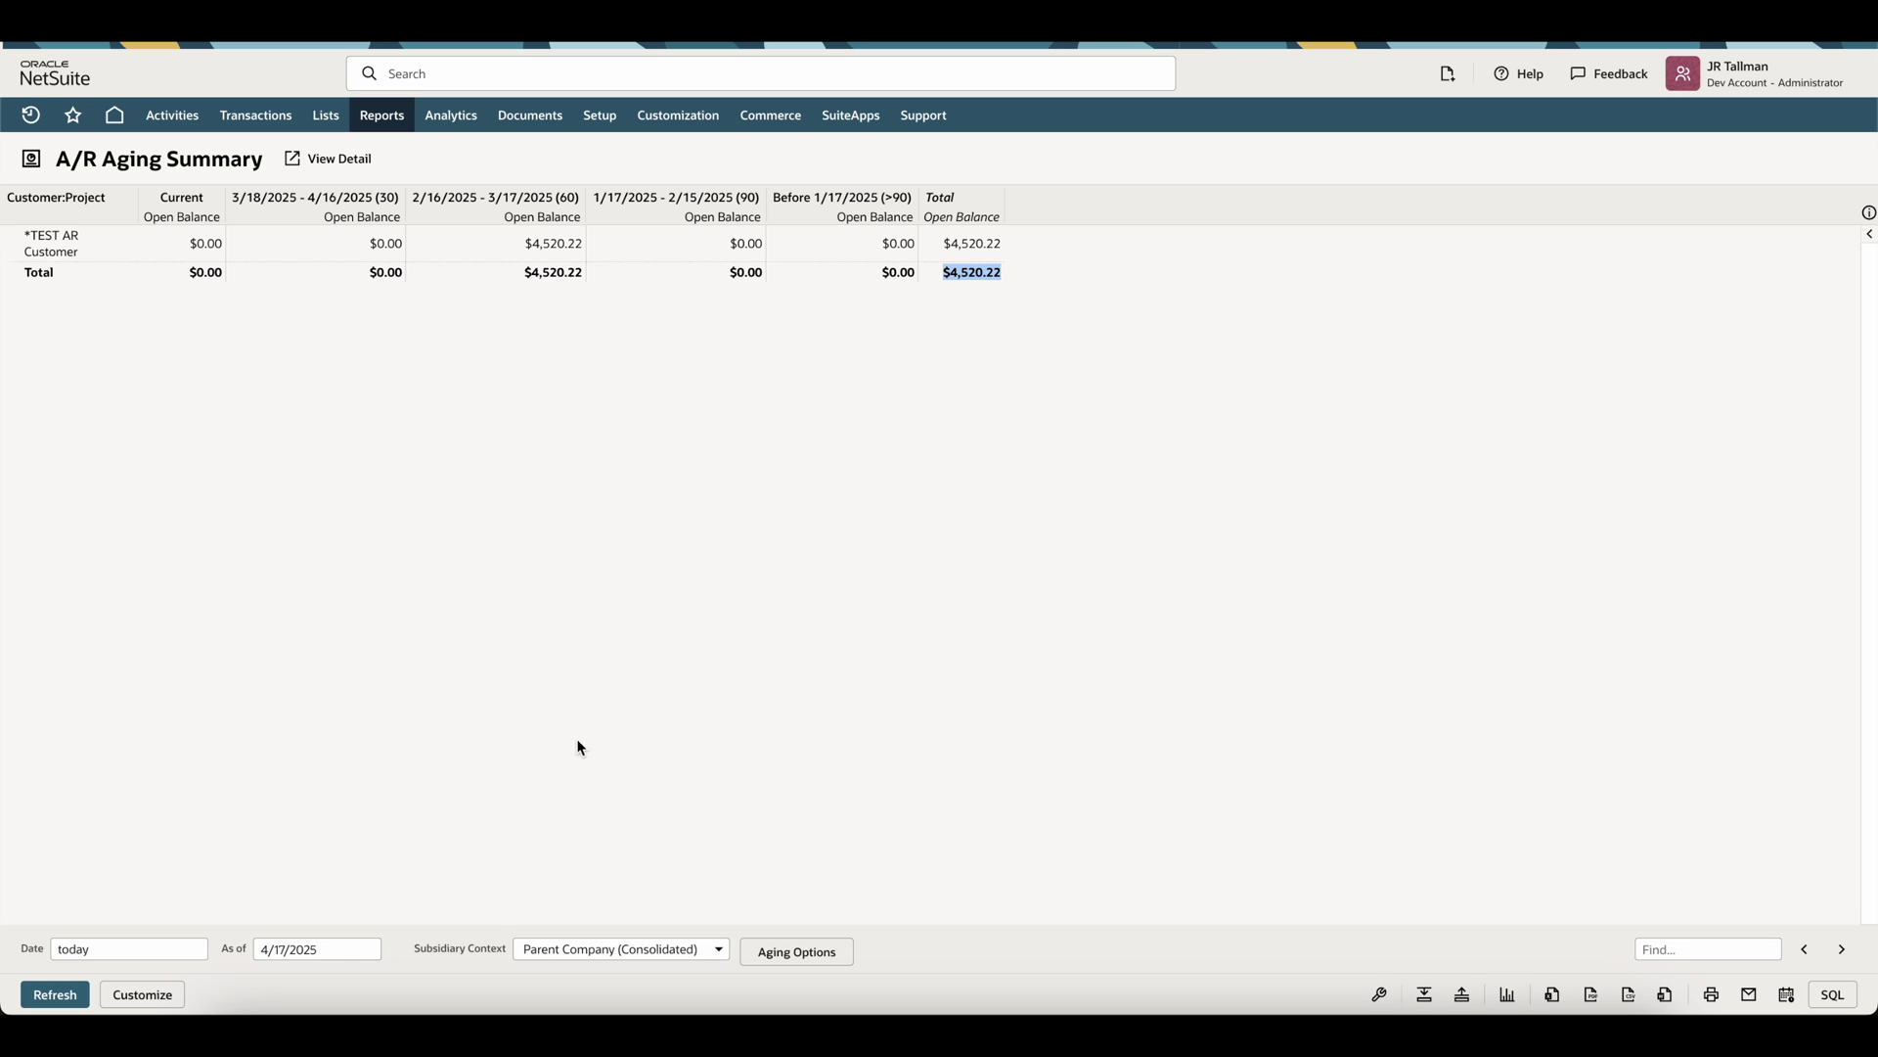
left_click(1012, 302)
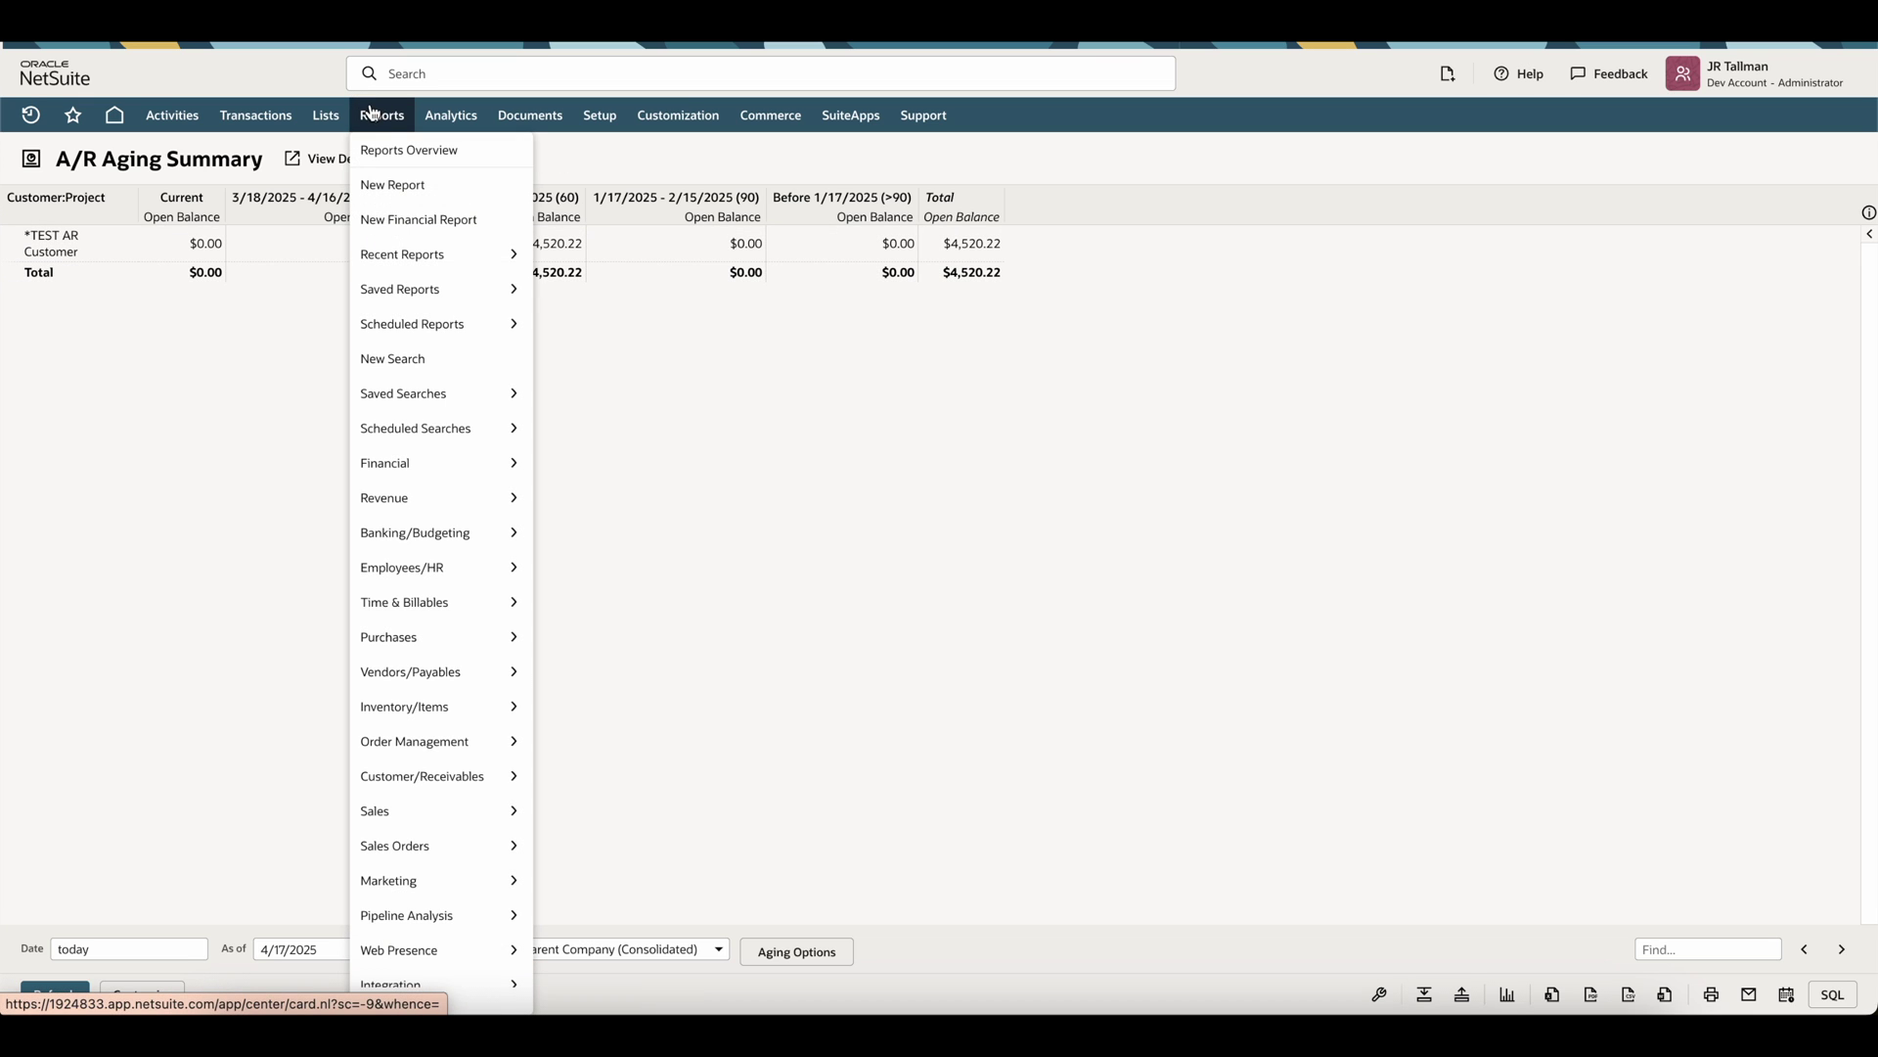
- Open the Apr 2025 Balance Sheet to check the 1100 and 3200 rows at $4,520.22
left_click(563, 468)
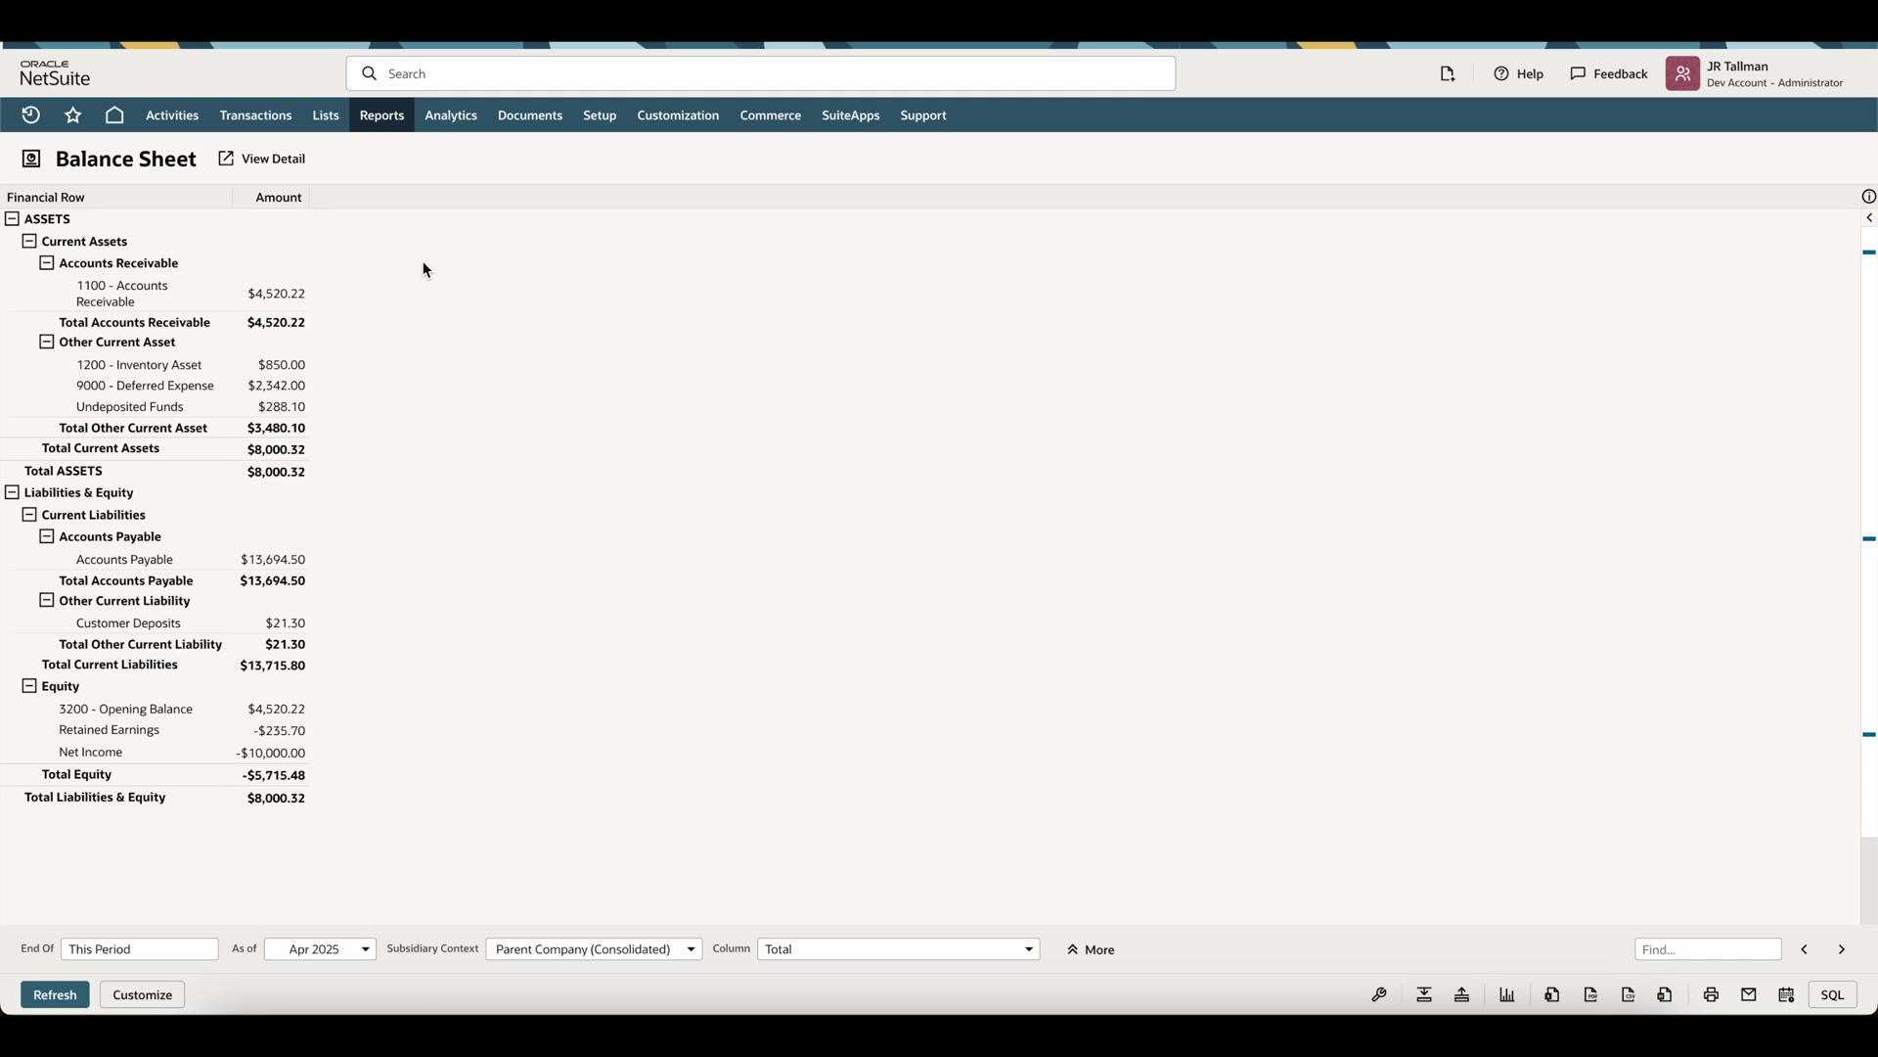
- Save a new company customer '*Dunning AR Reversal' with Parent Company as primary subsidiary
mouse_move(326, 118)
mouse_move(376, 290)
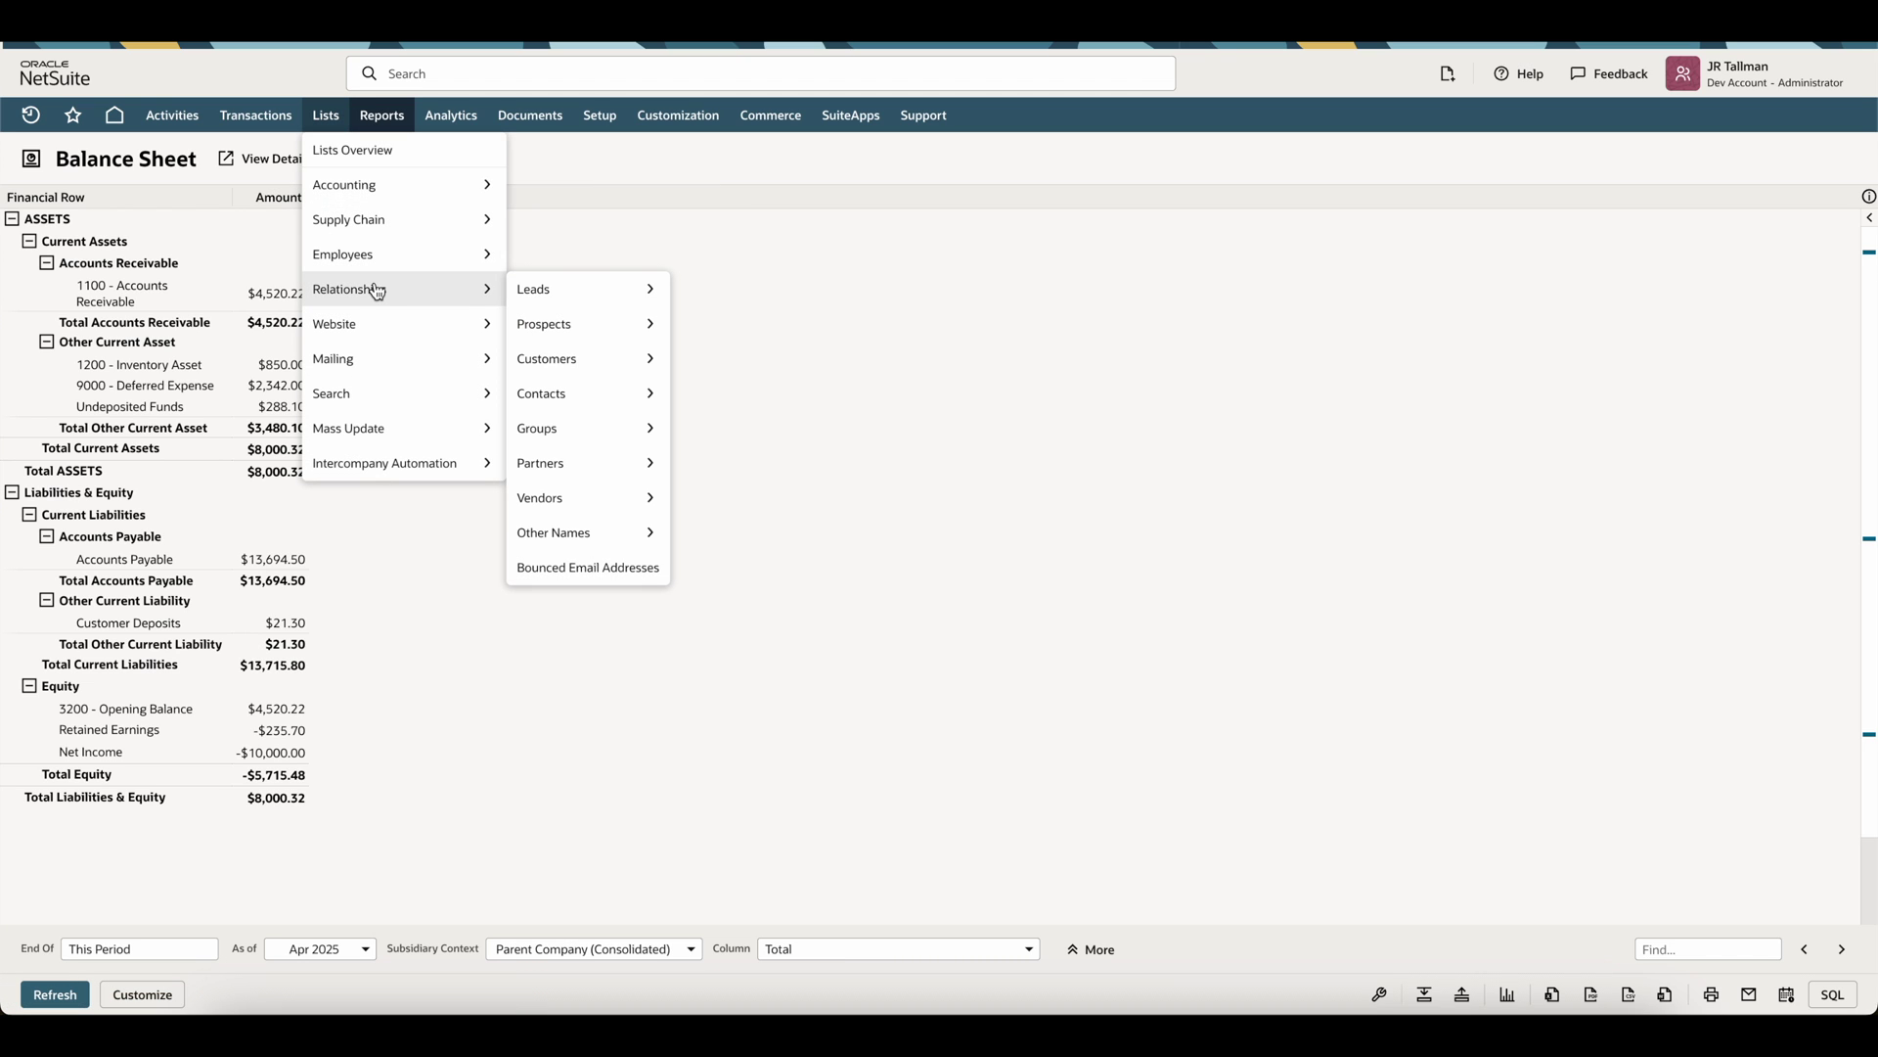
mouse_move(648, 362)
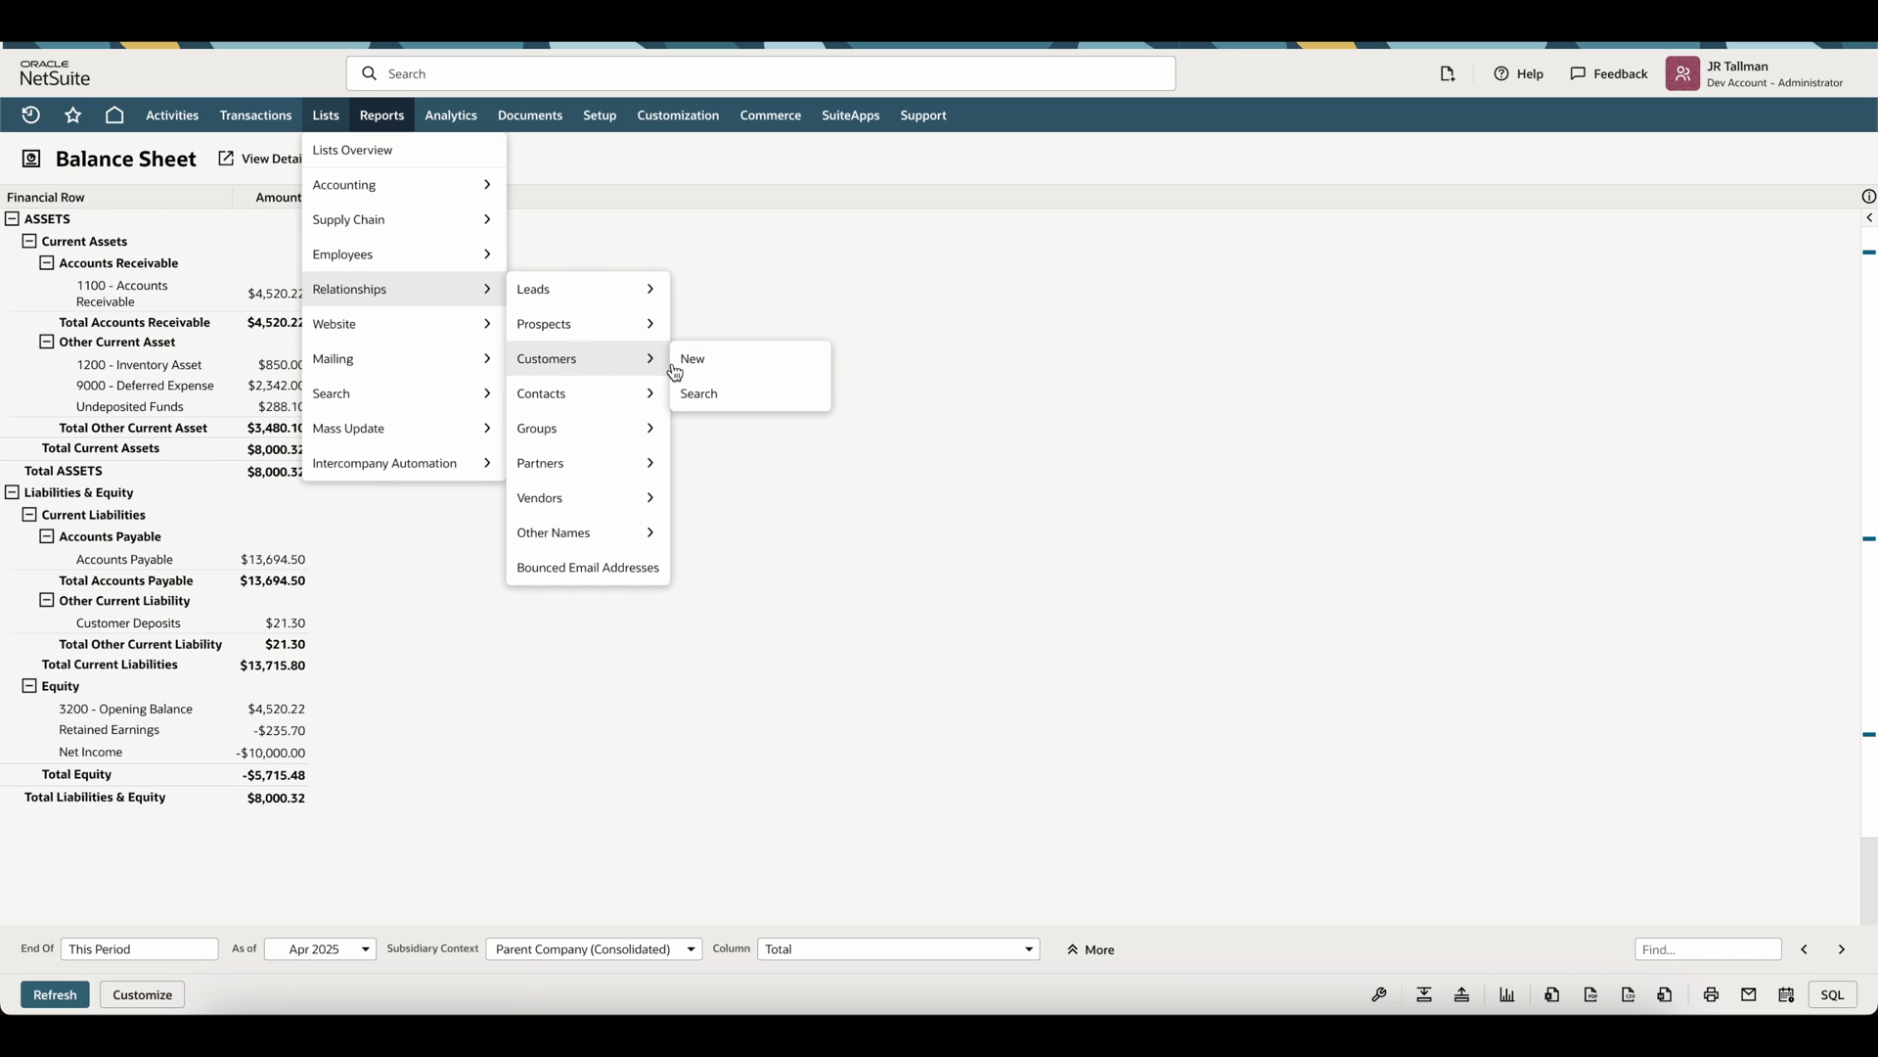
left_click(696, 360)
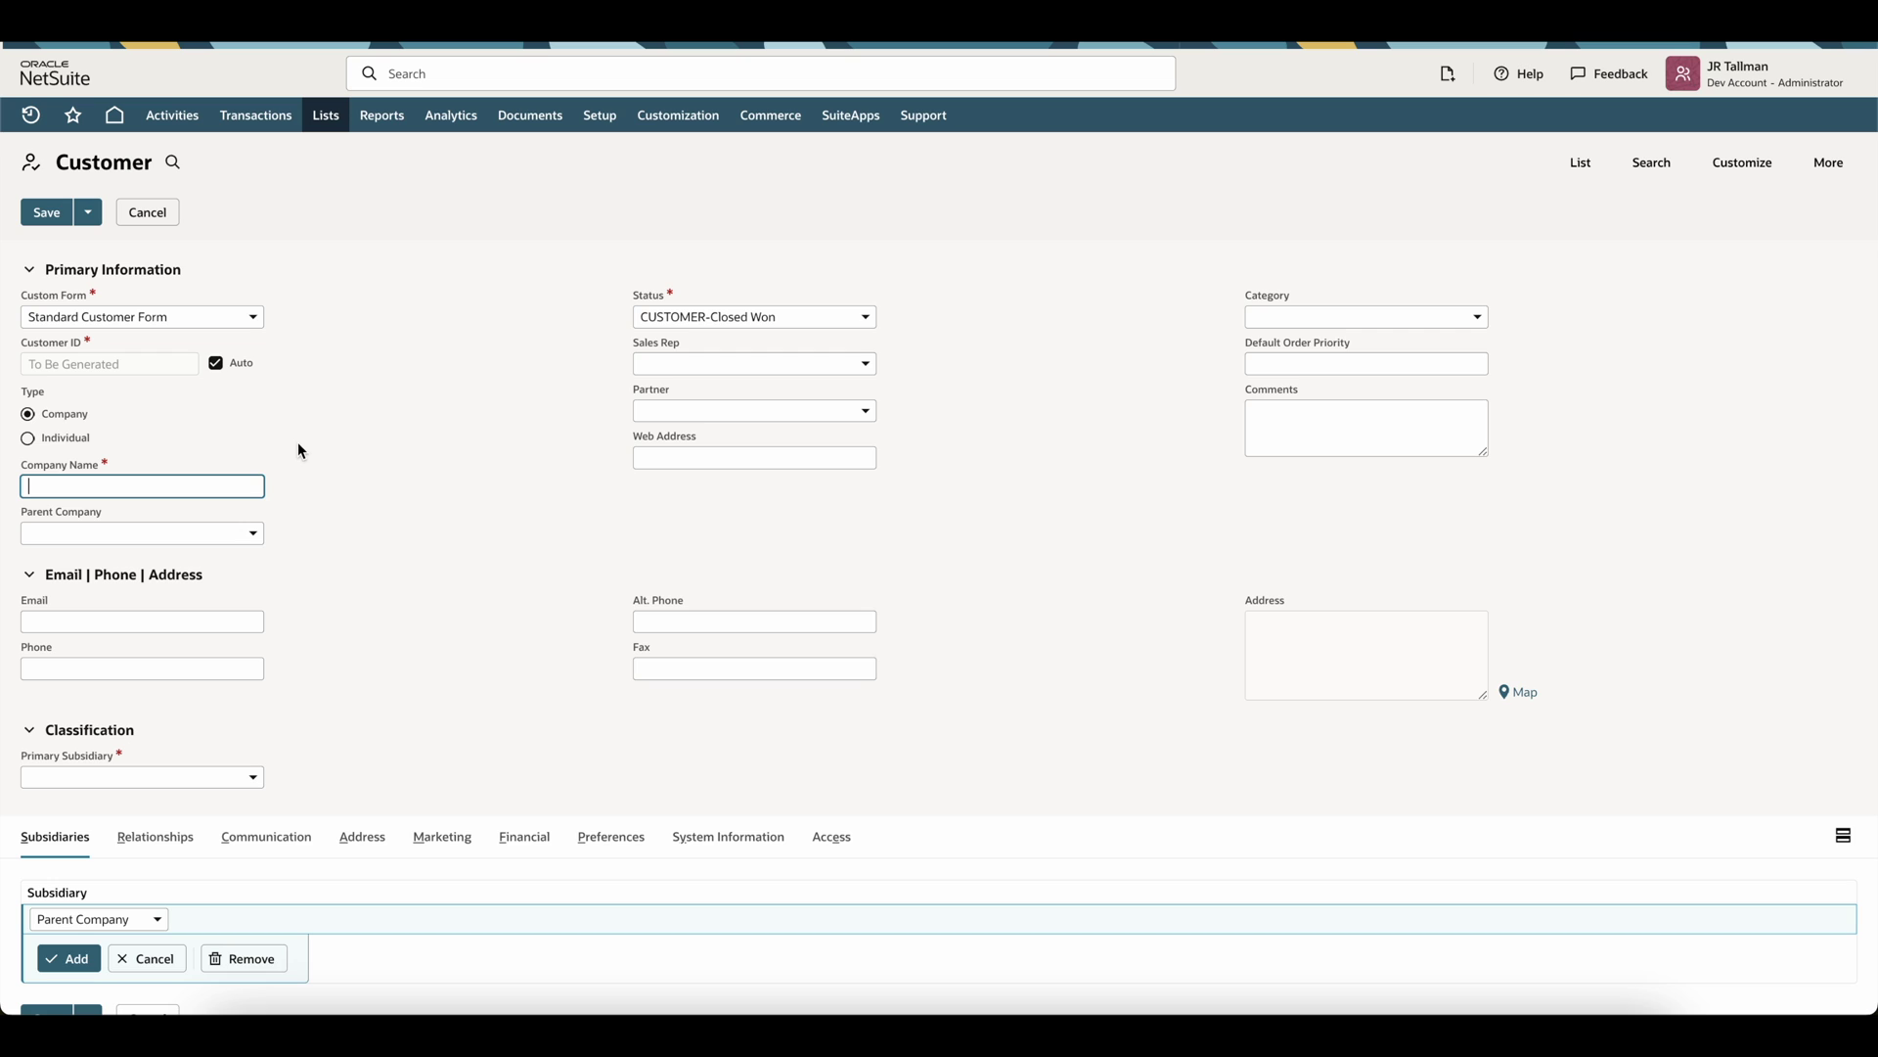
type("*Dunning AR Reversal")
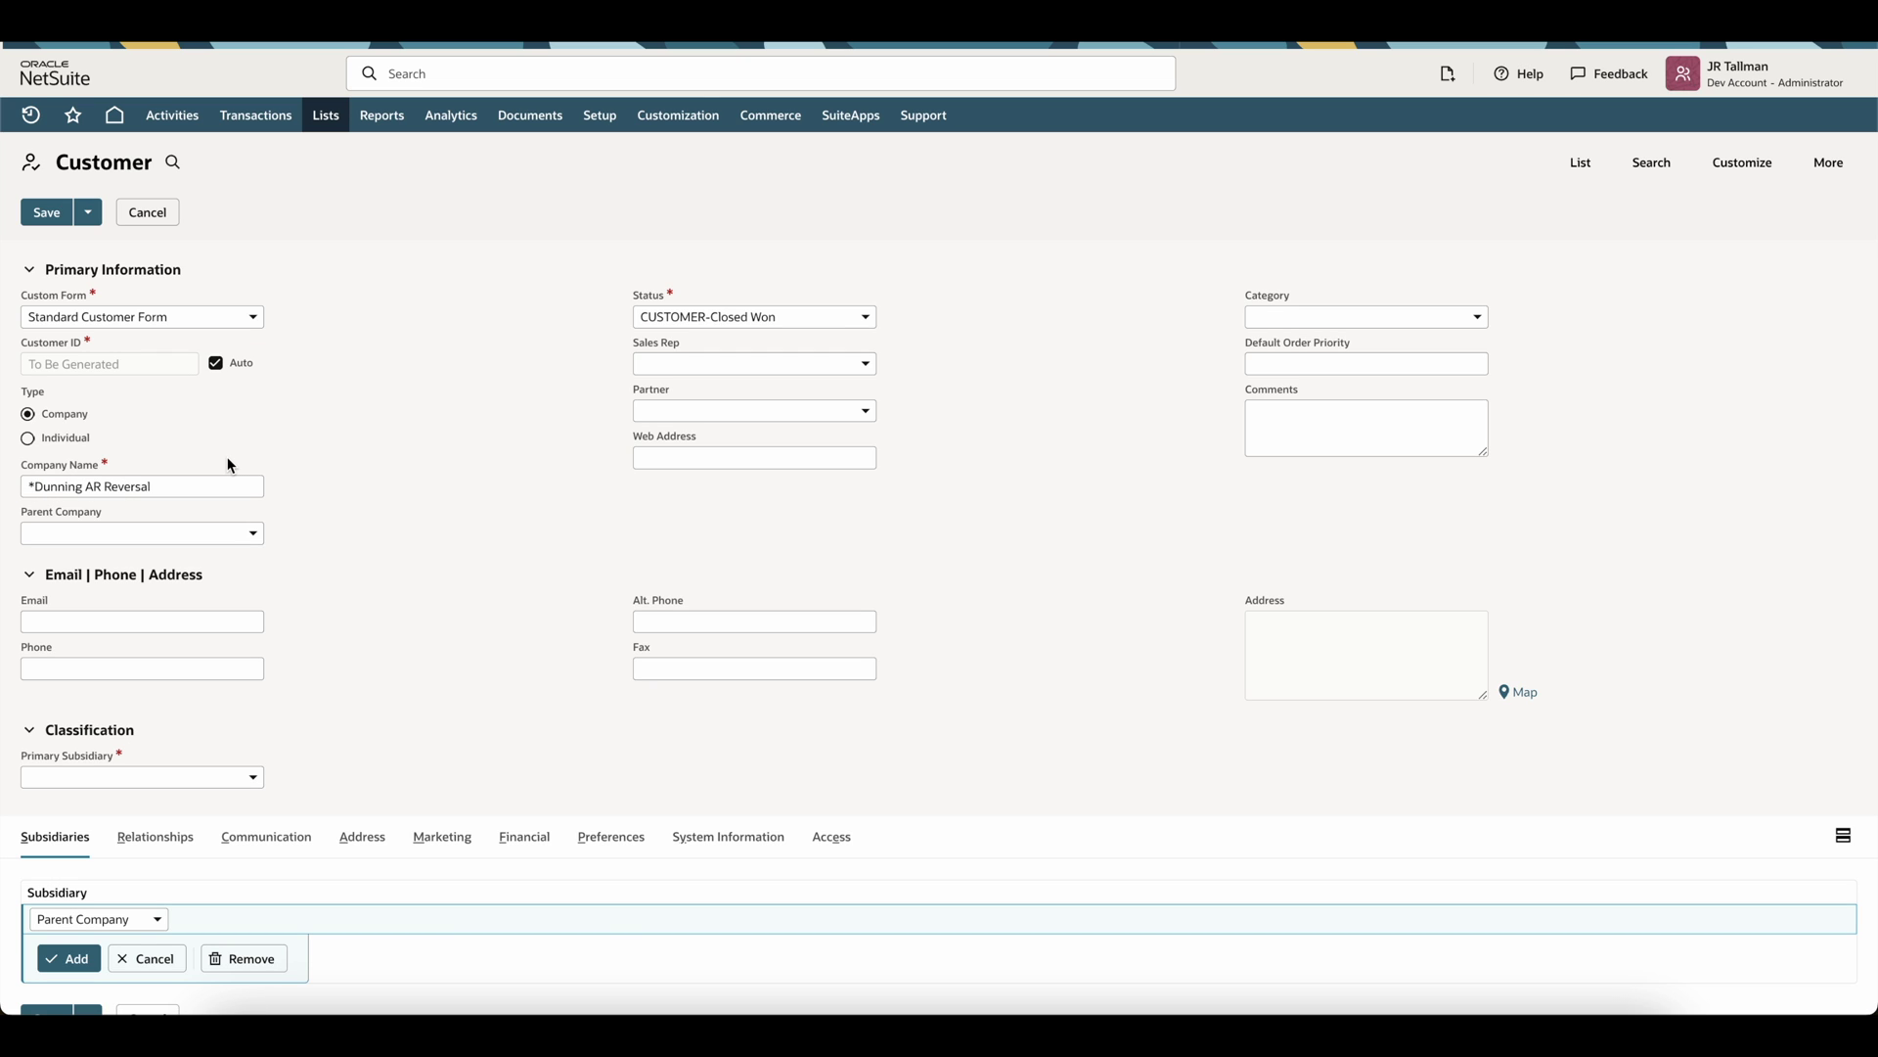
left_click(174, 780)
left_click(151, 849)
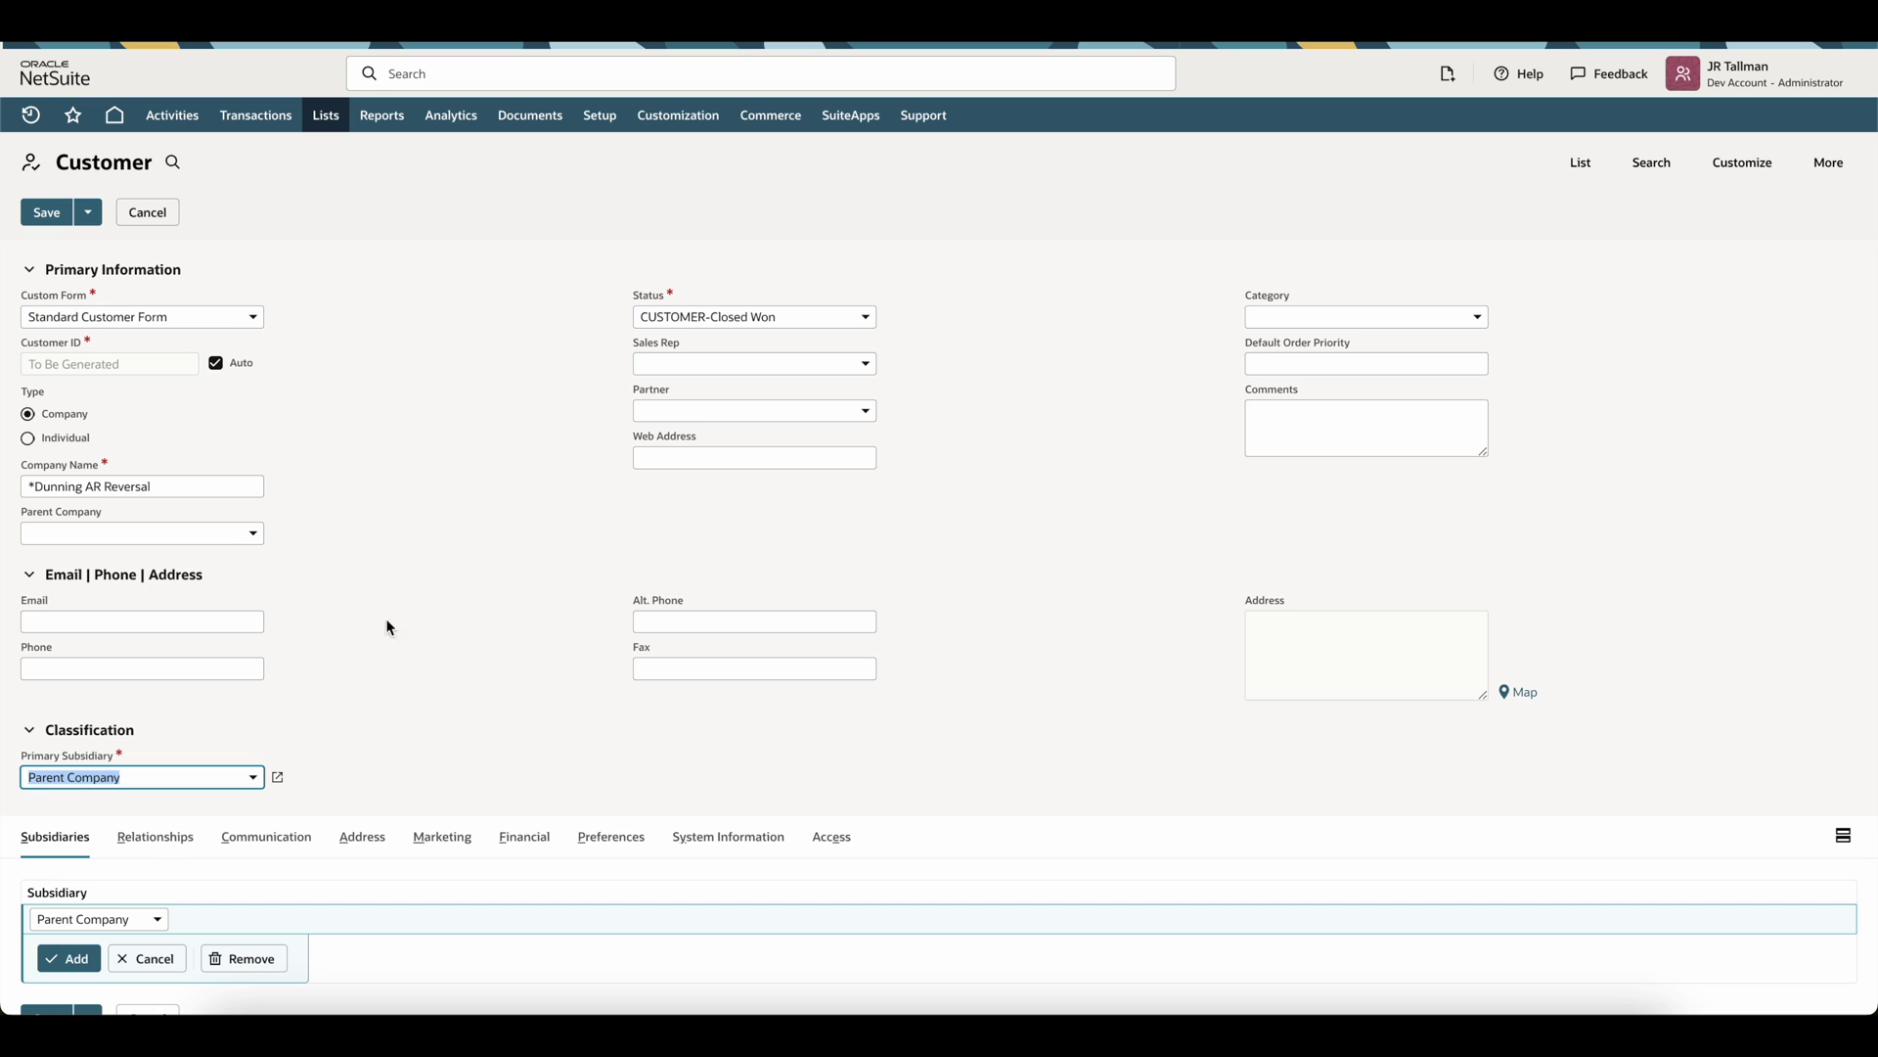
left_click(51, 224)
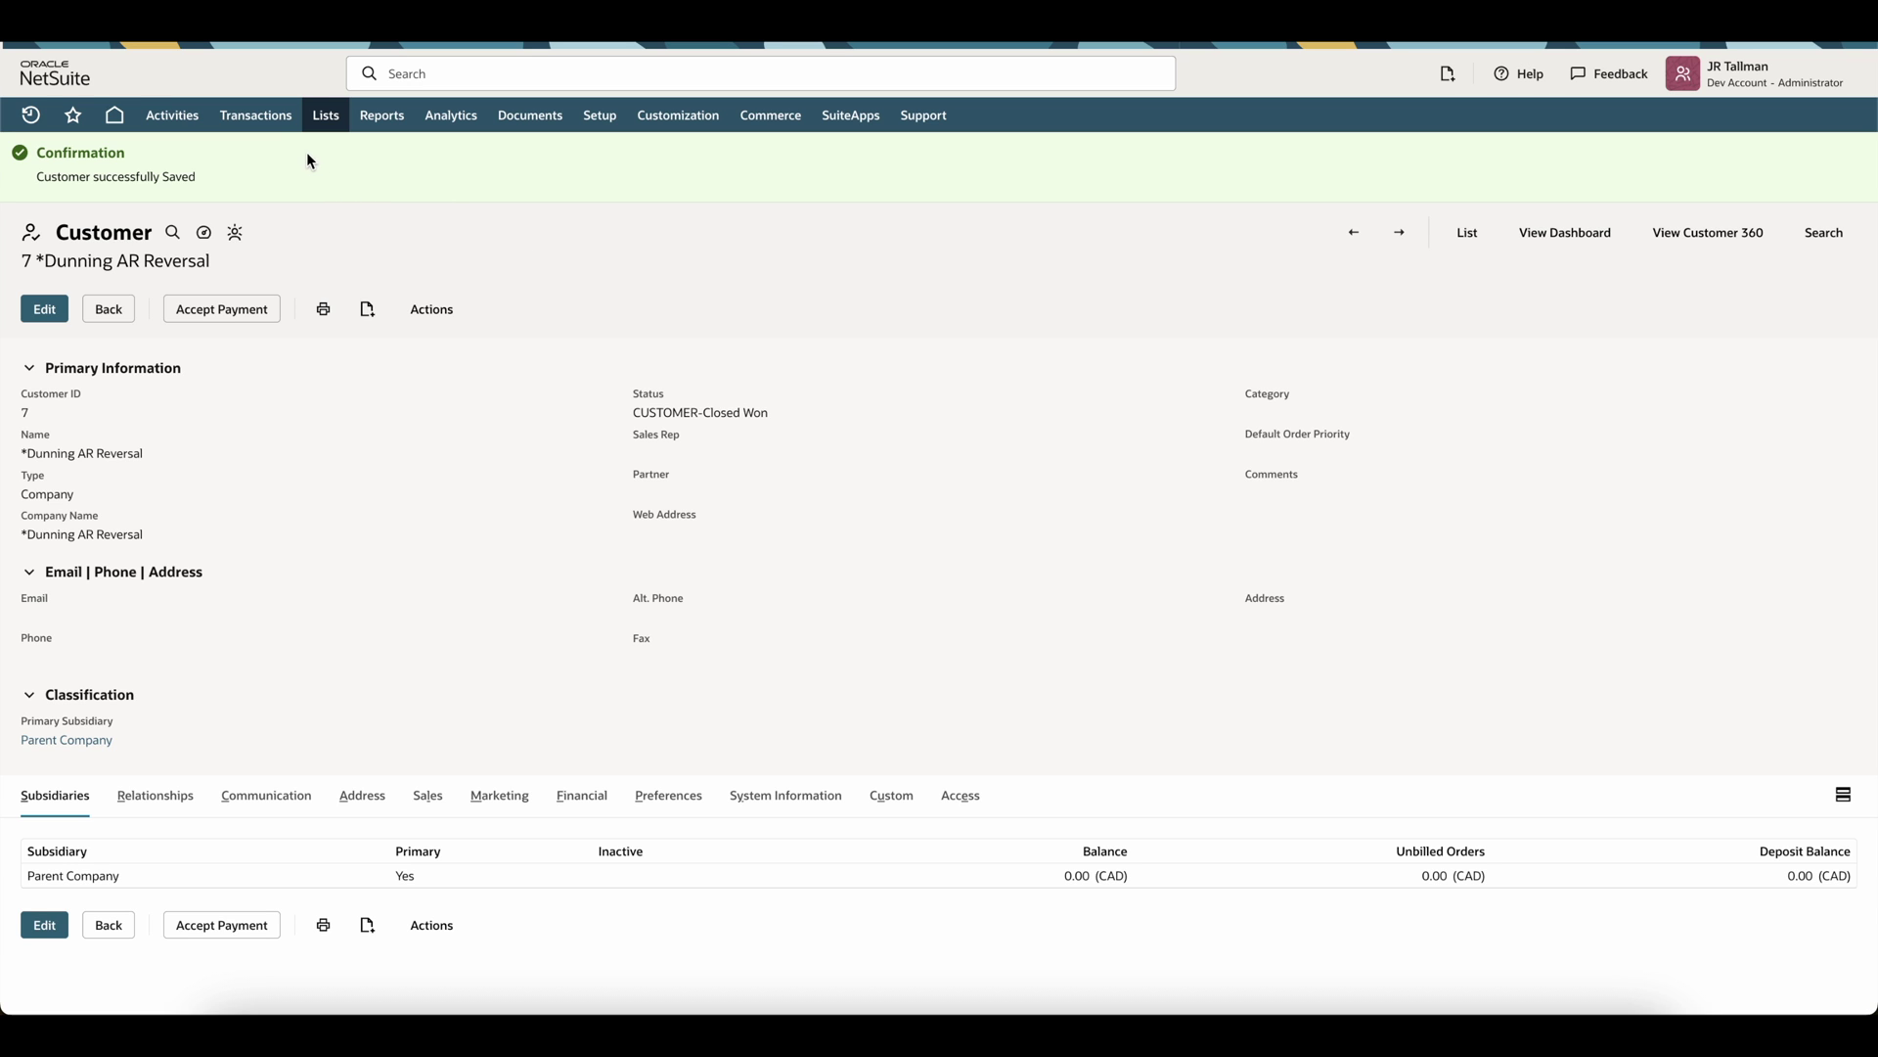
- Begin a Parent Company journal entry with the memo 'AR Reversal'
mouse_move(256, 114)
mouse_move(326, 460)
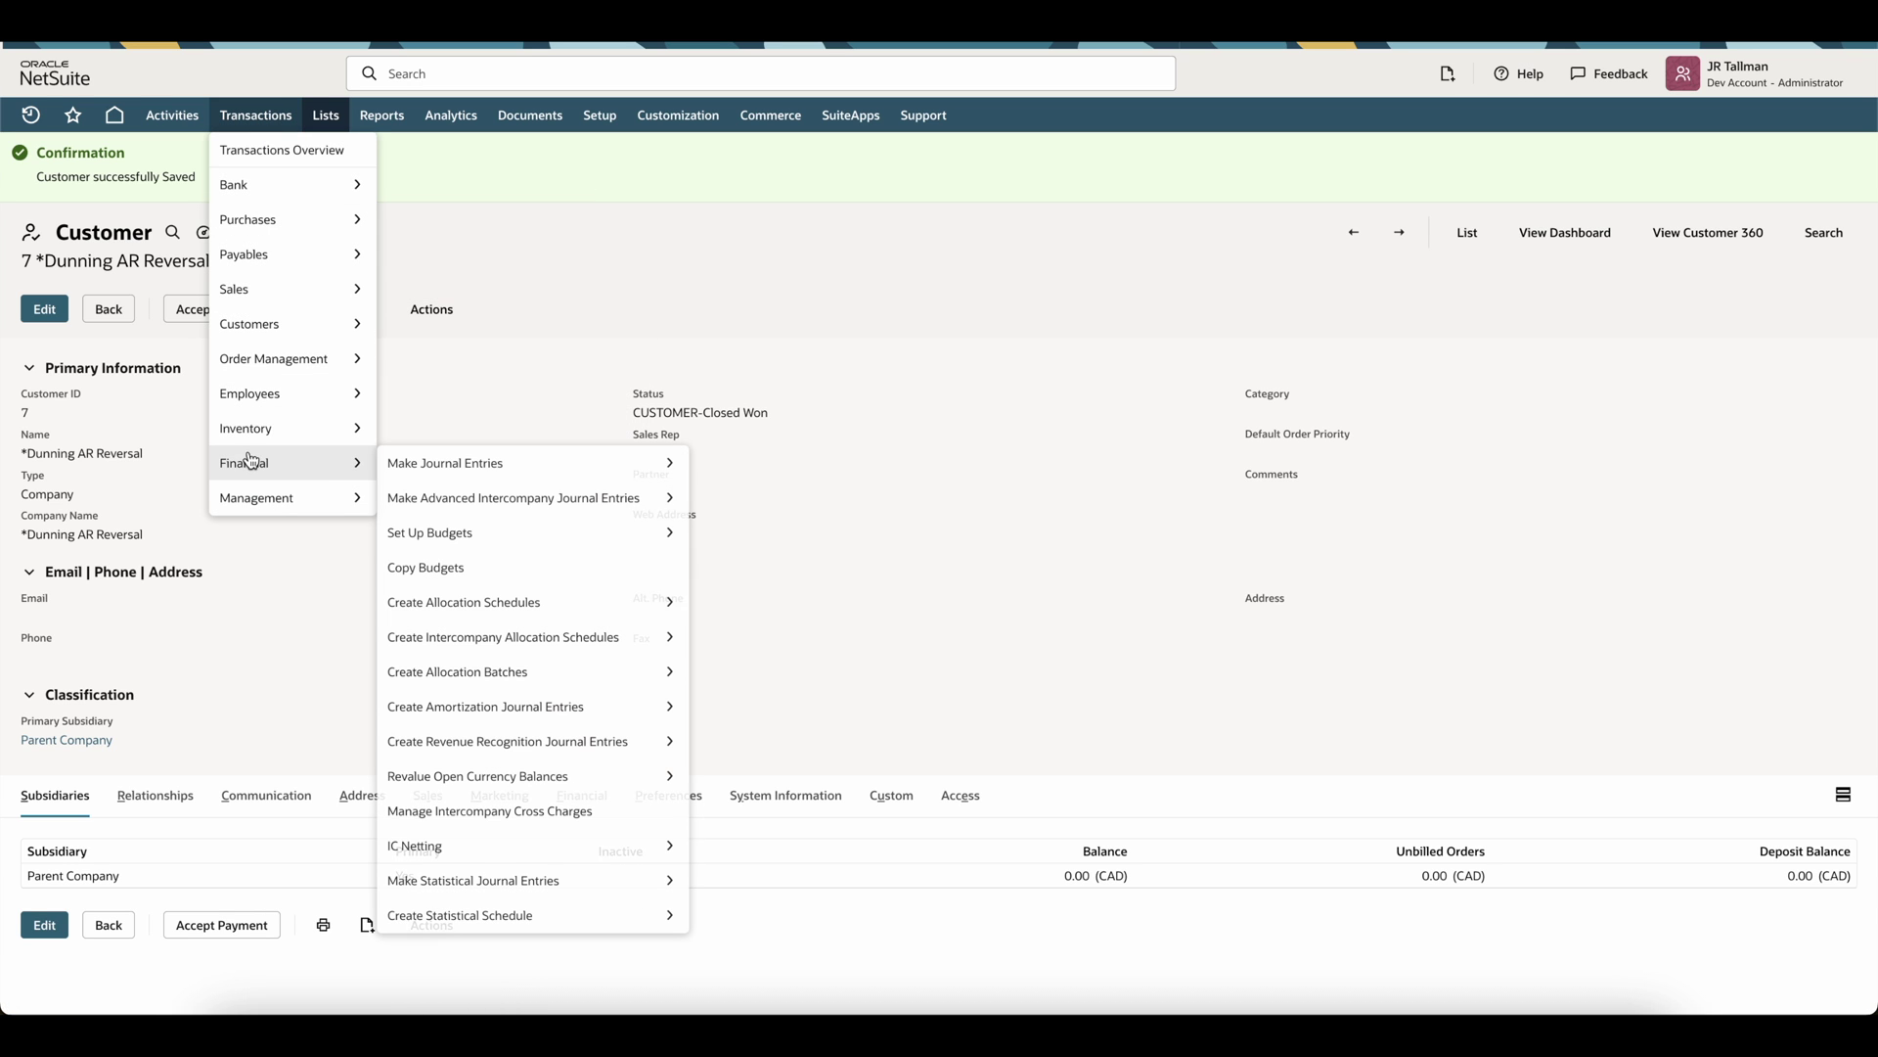
mouse_move(411, 469)
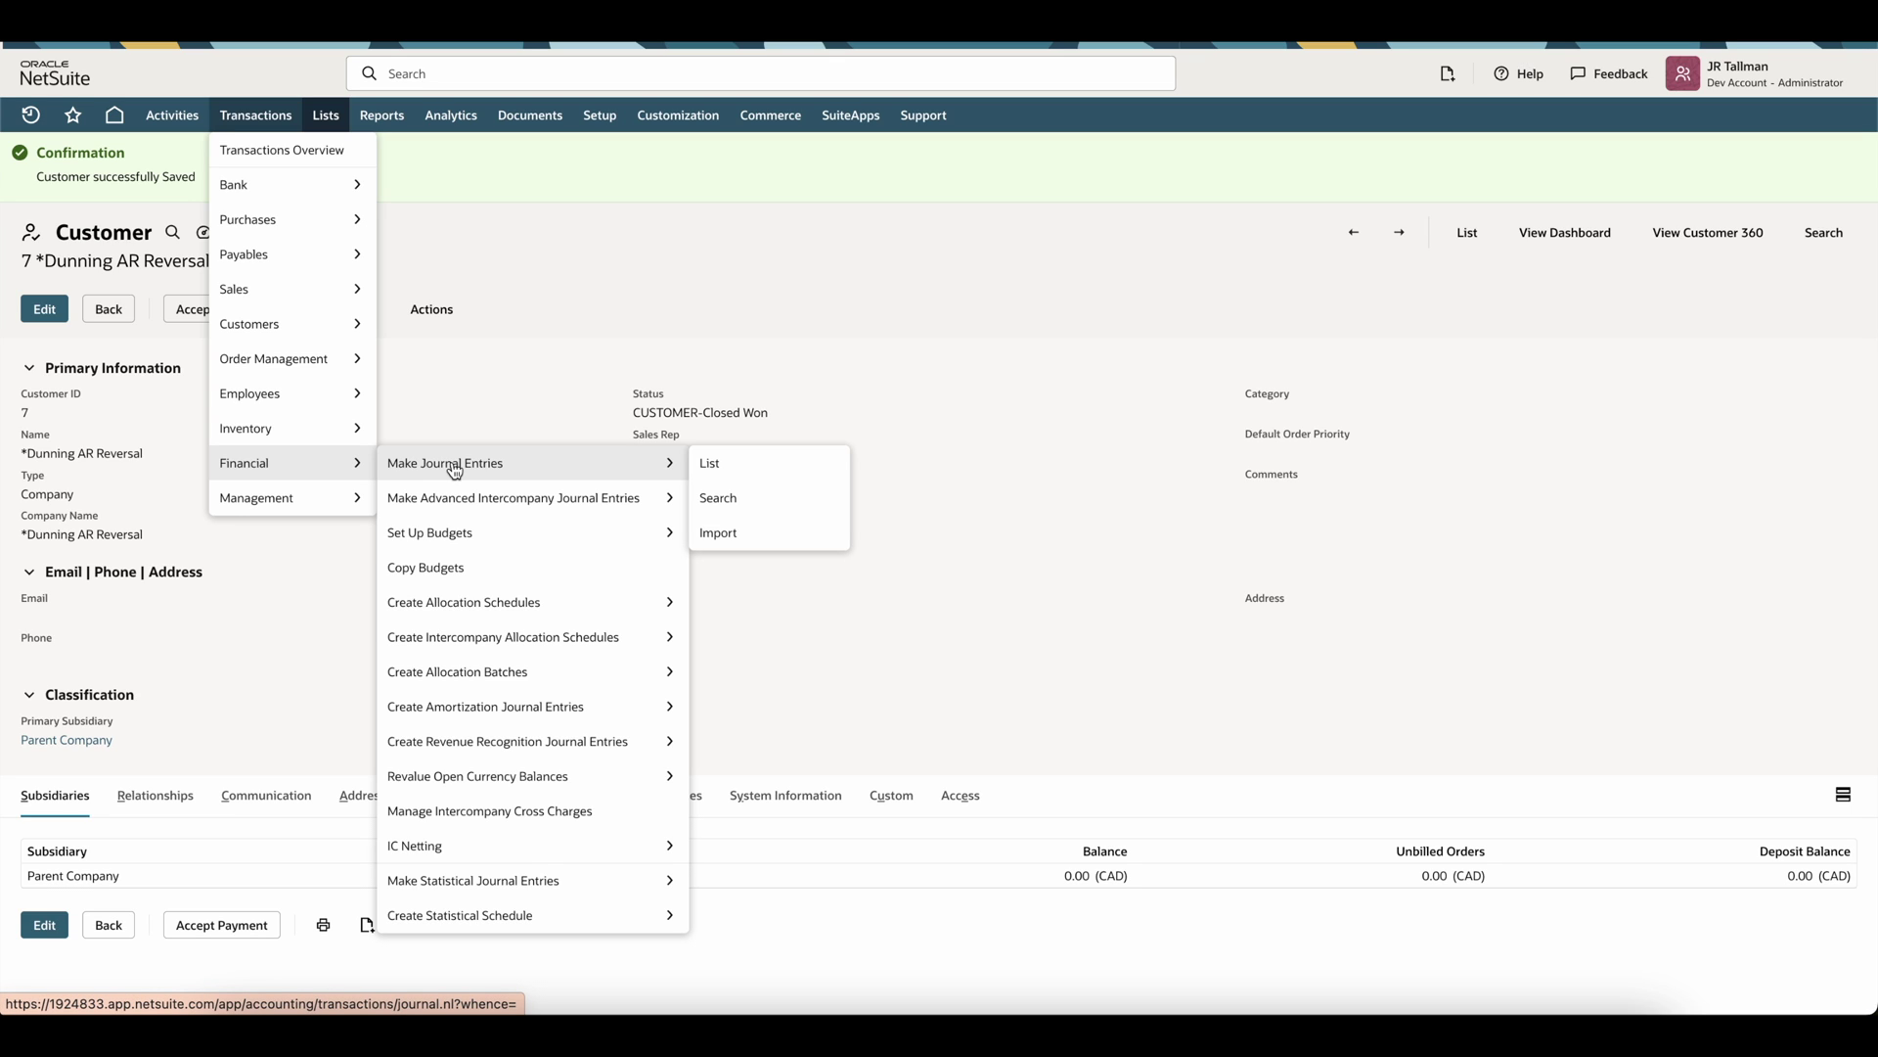
left_click(508, 470)
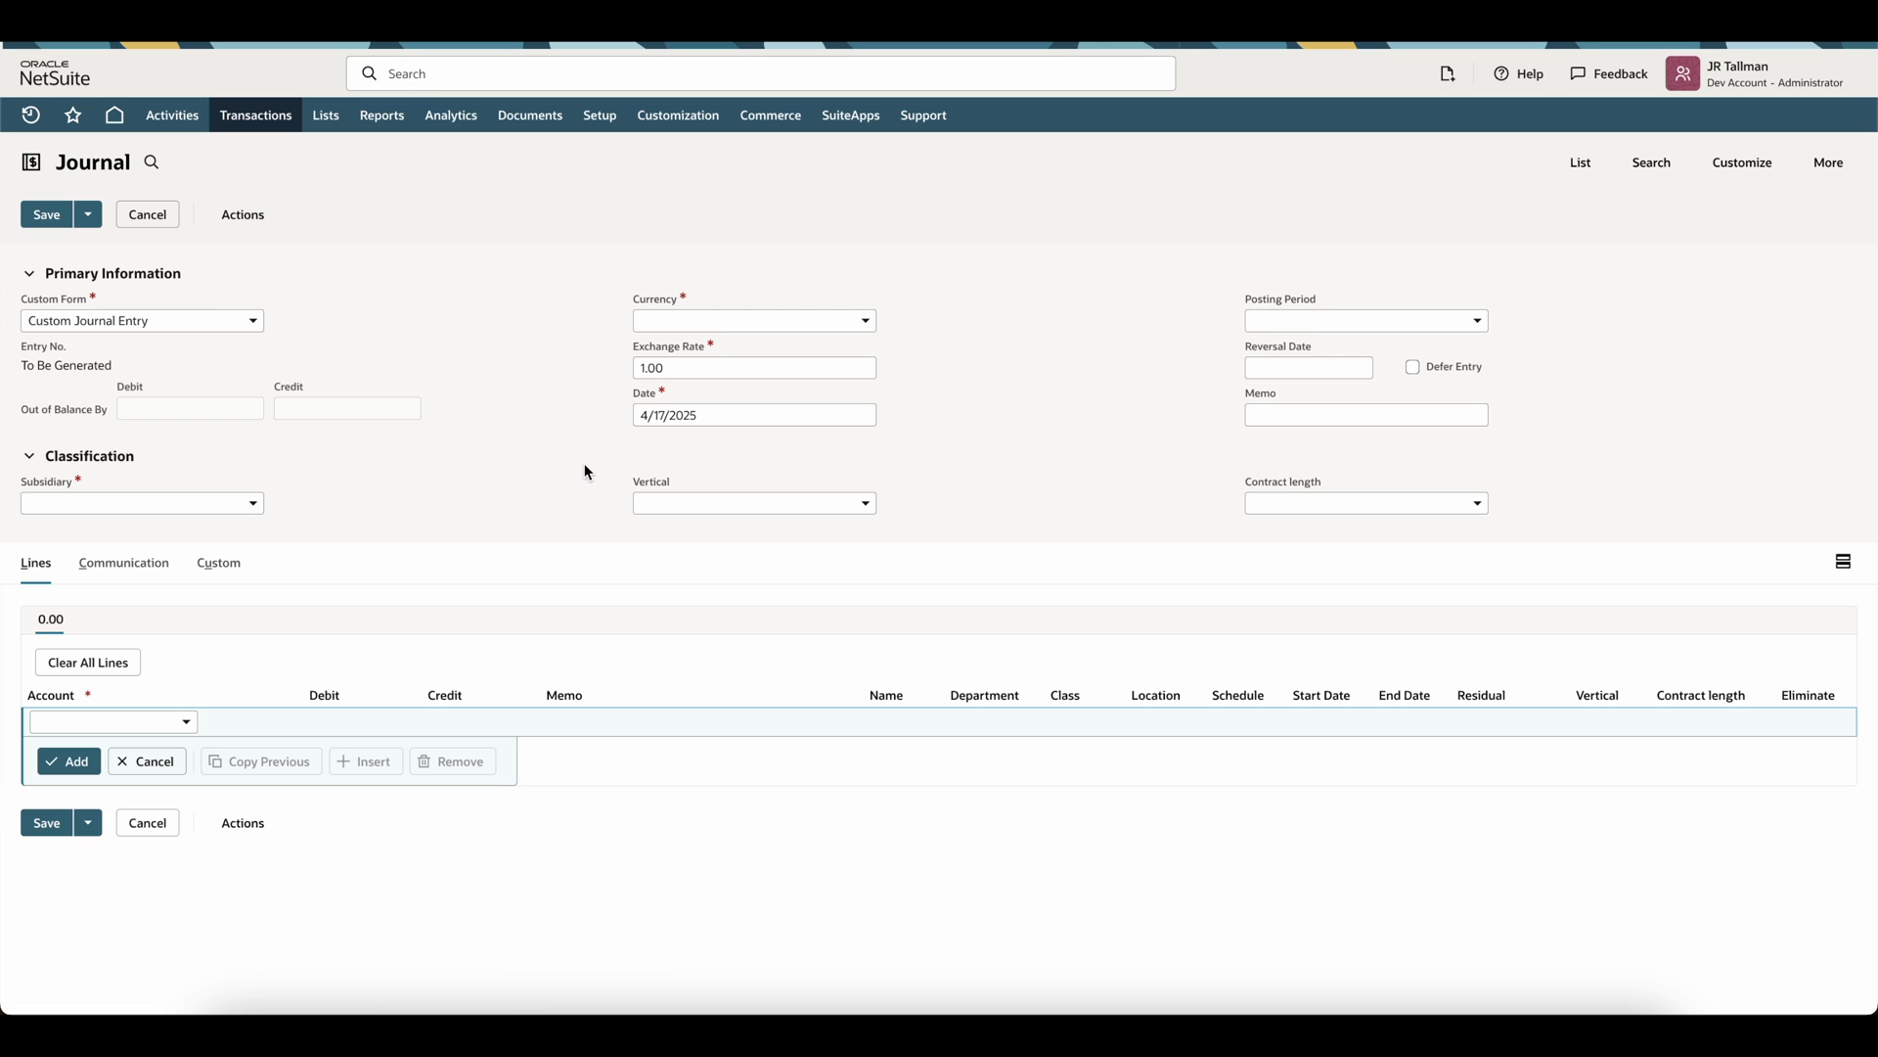
left_click(195, 505)
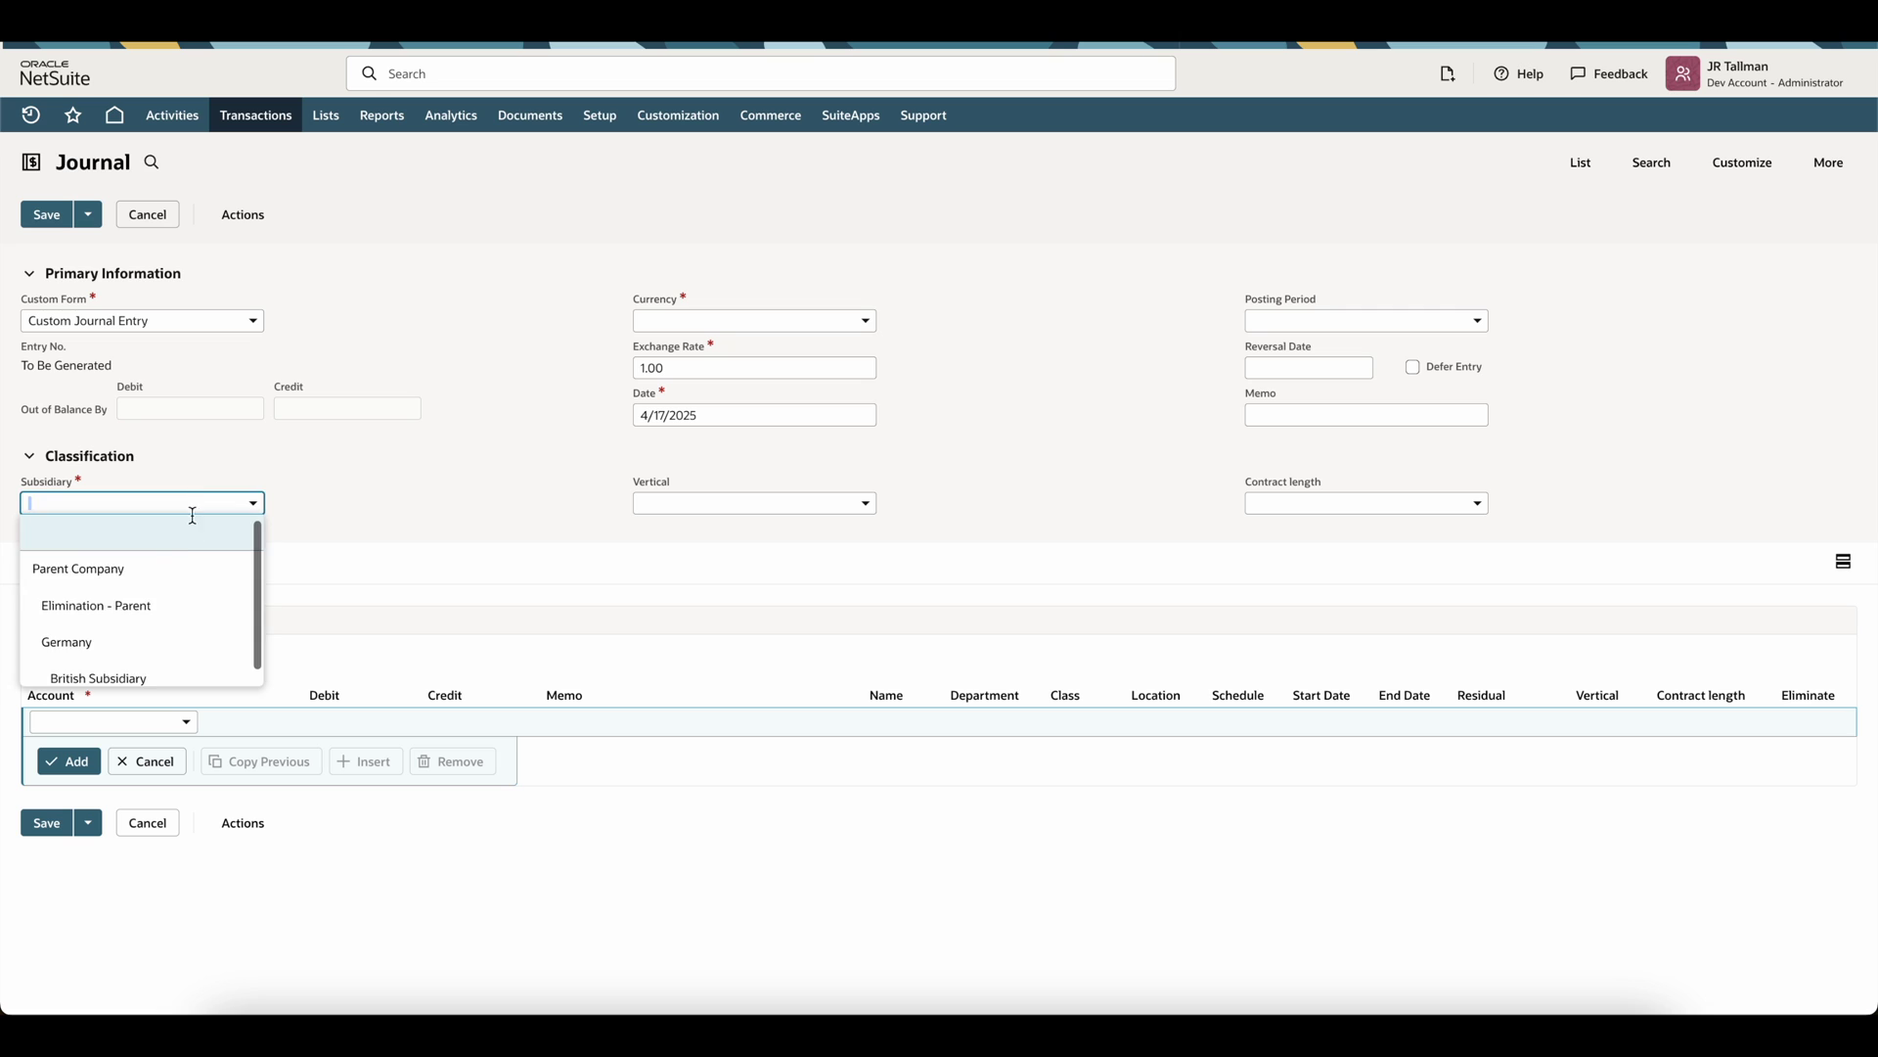
left_click(78, 566)
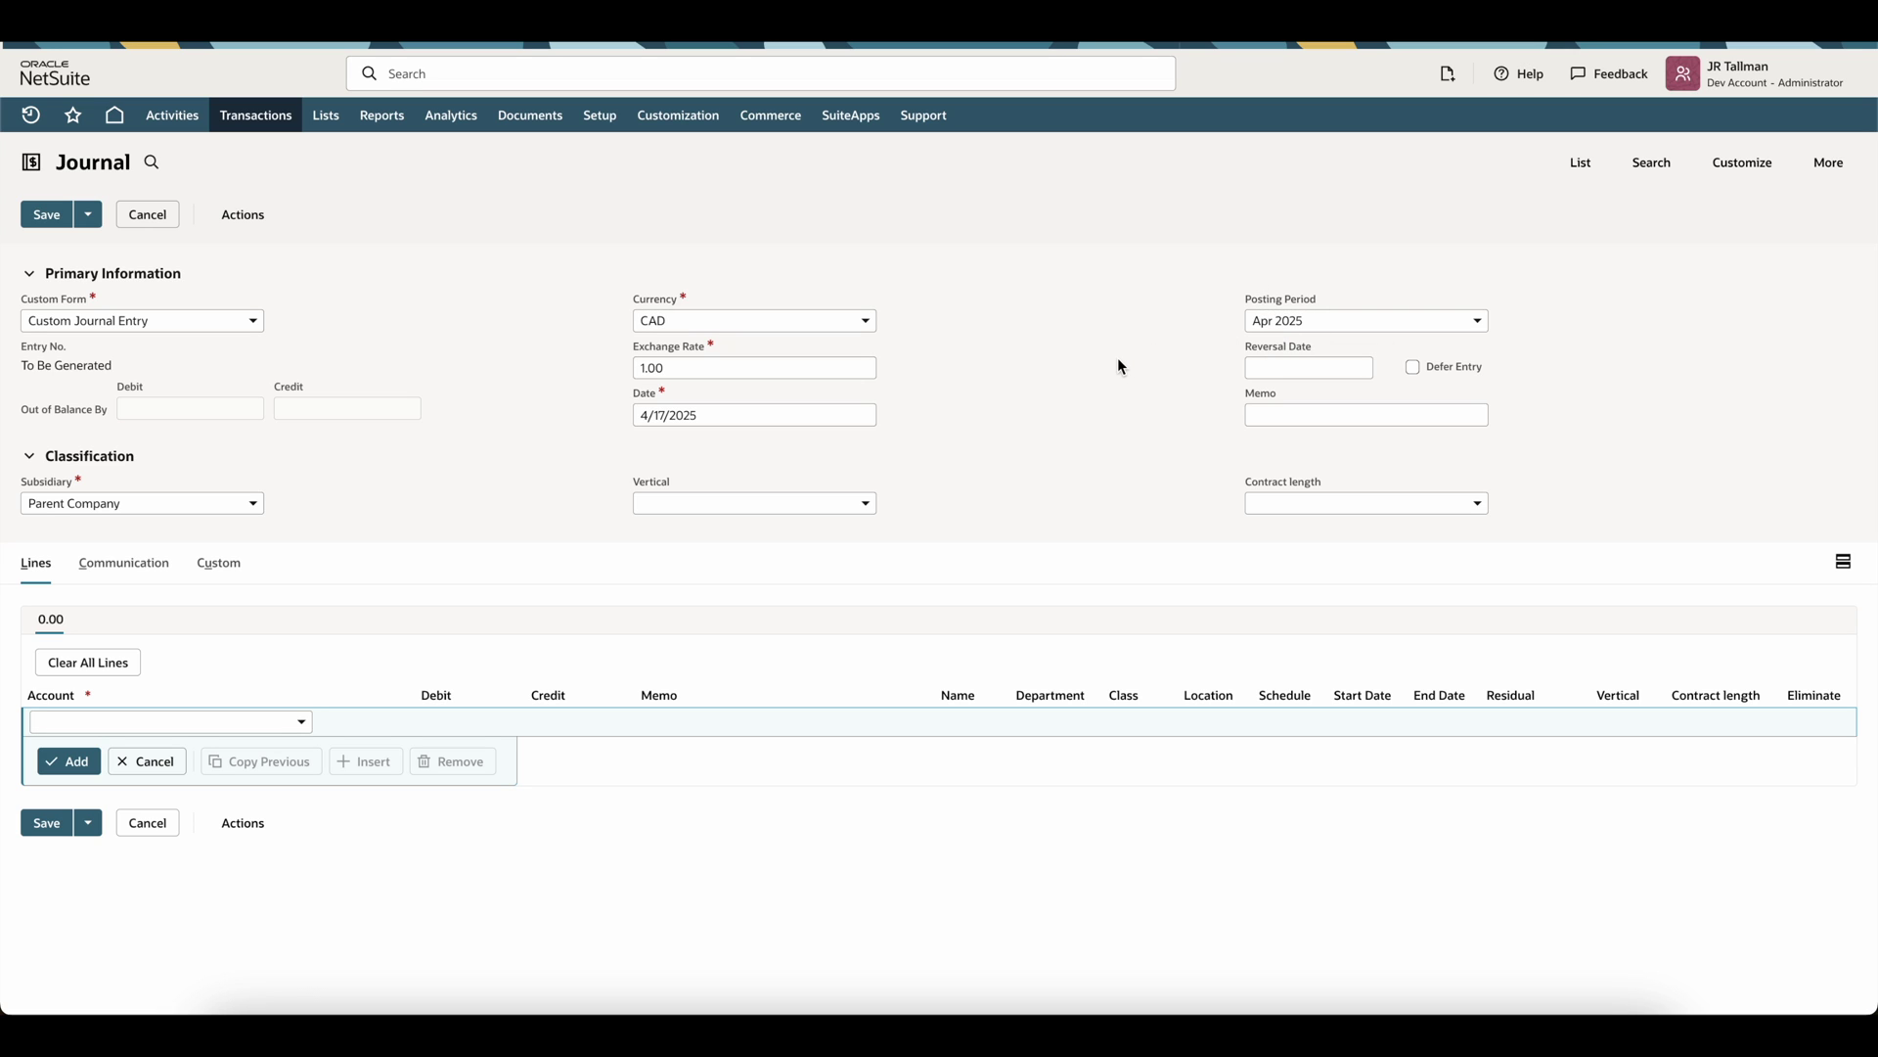
left_click(1273, 414)
type("AR Reversal")
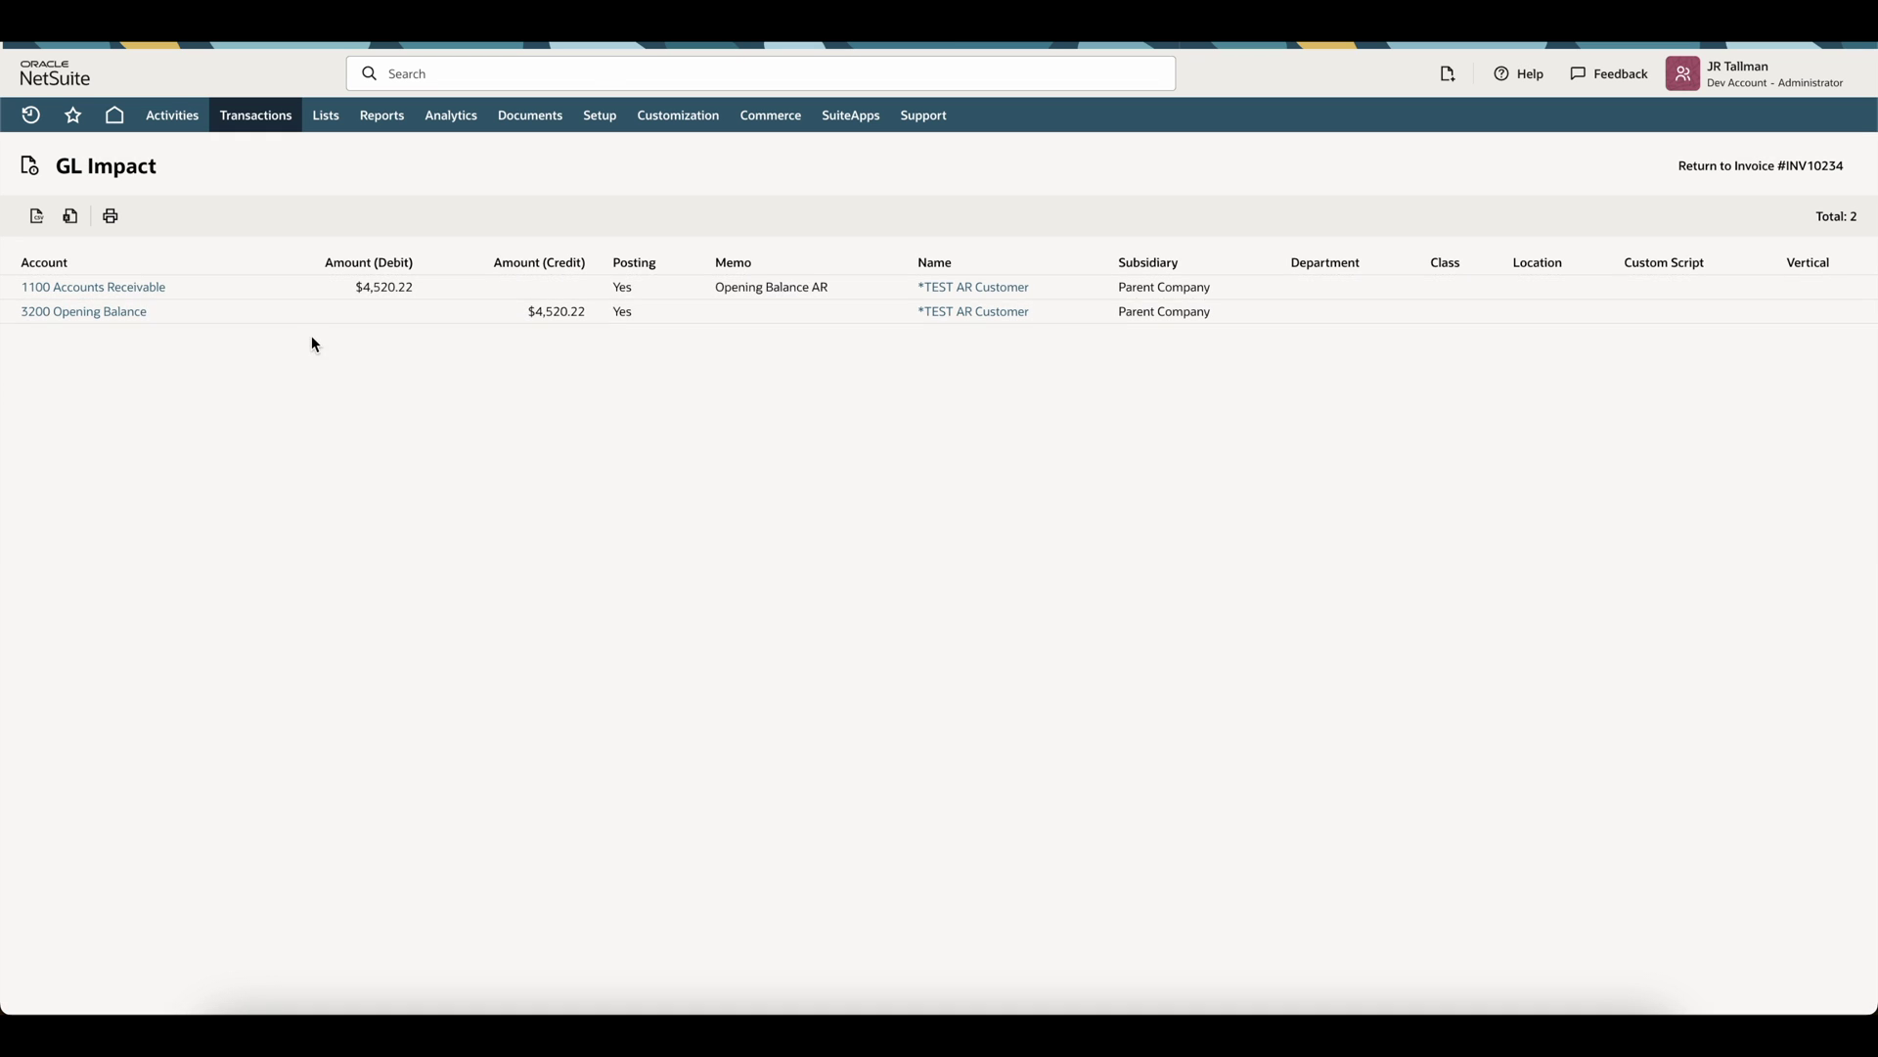
left_click_drag(590, 311, 11, 317)
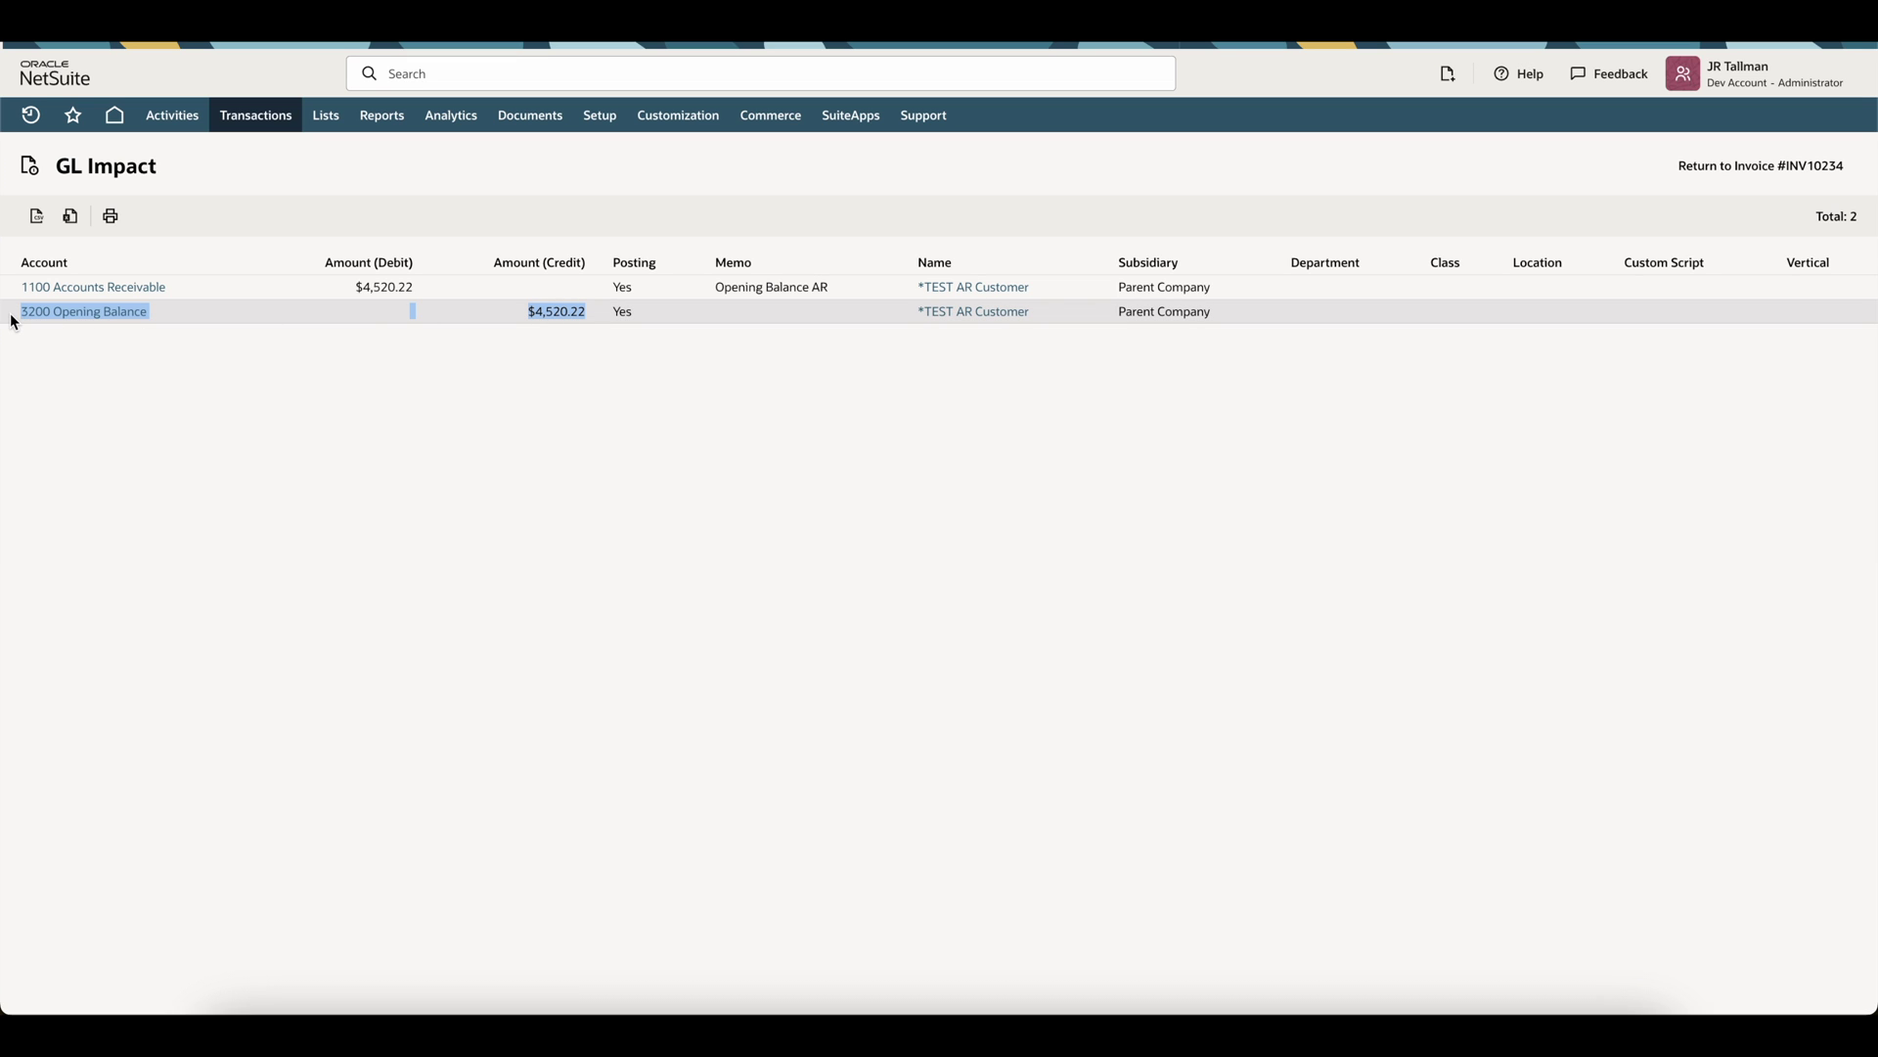
left_click(80, 356)
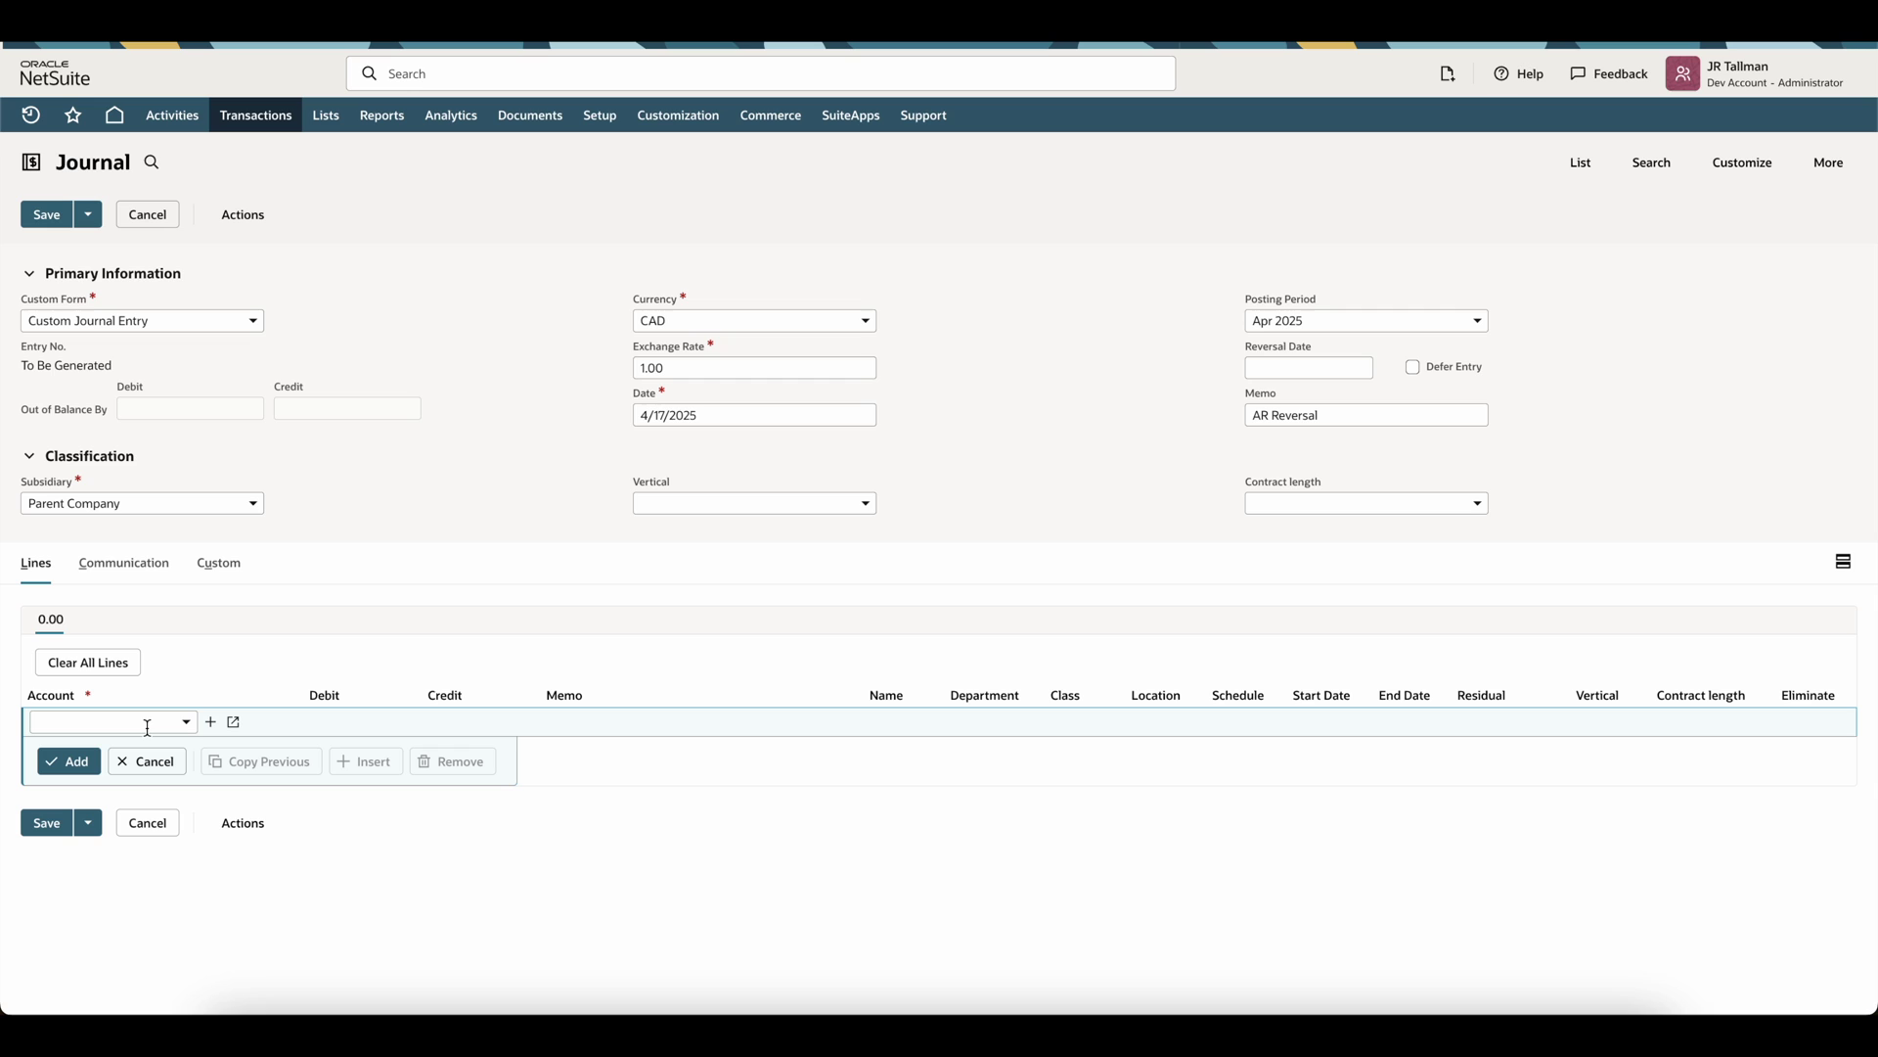
- Add a journal line debiting 3200 Opening Balance $4,520.22
type("3200 Opening Balance")
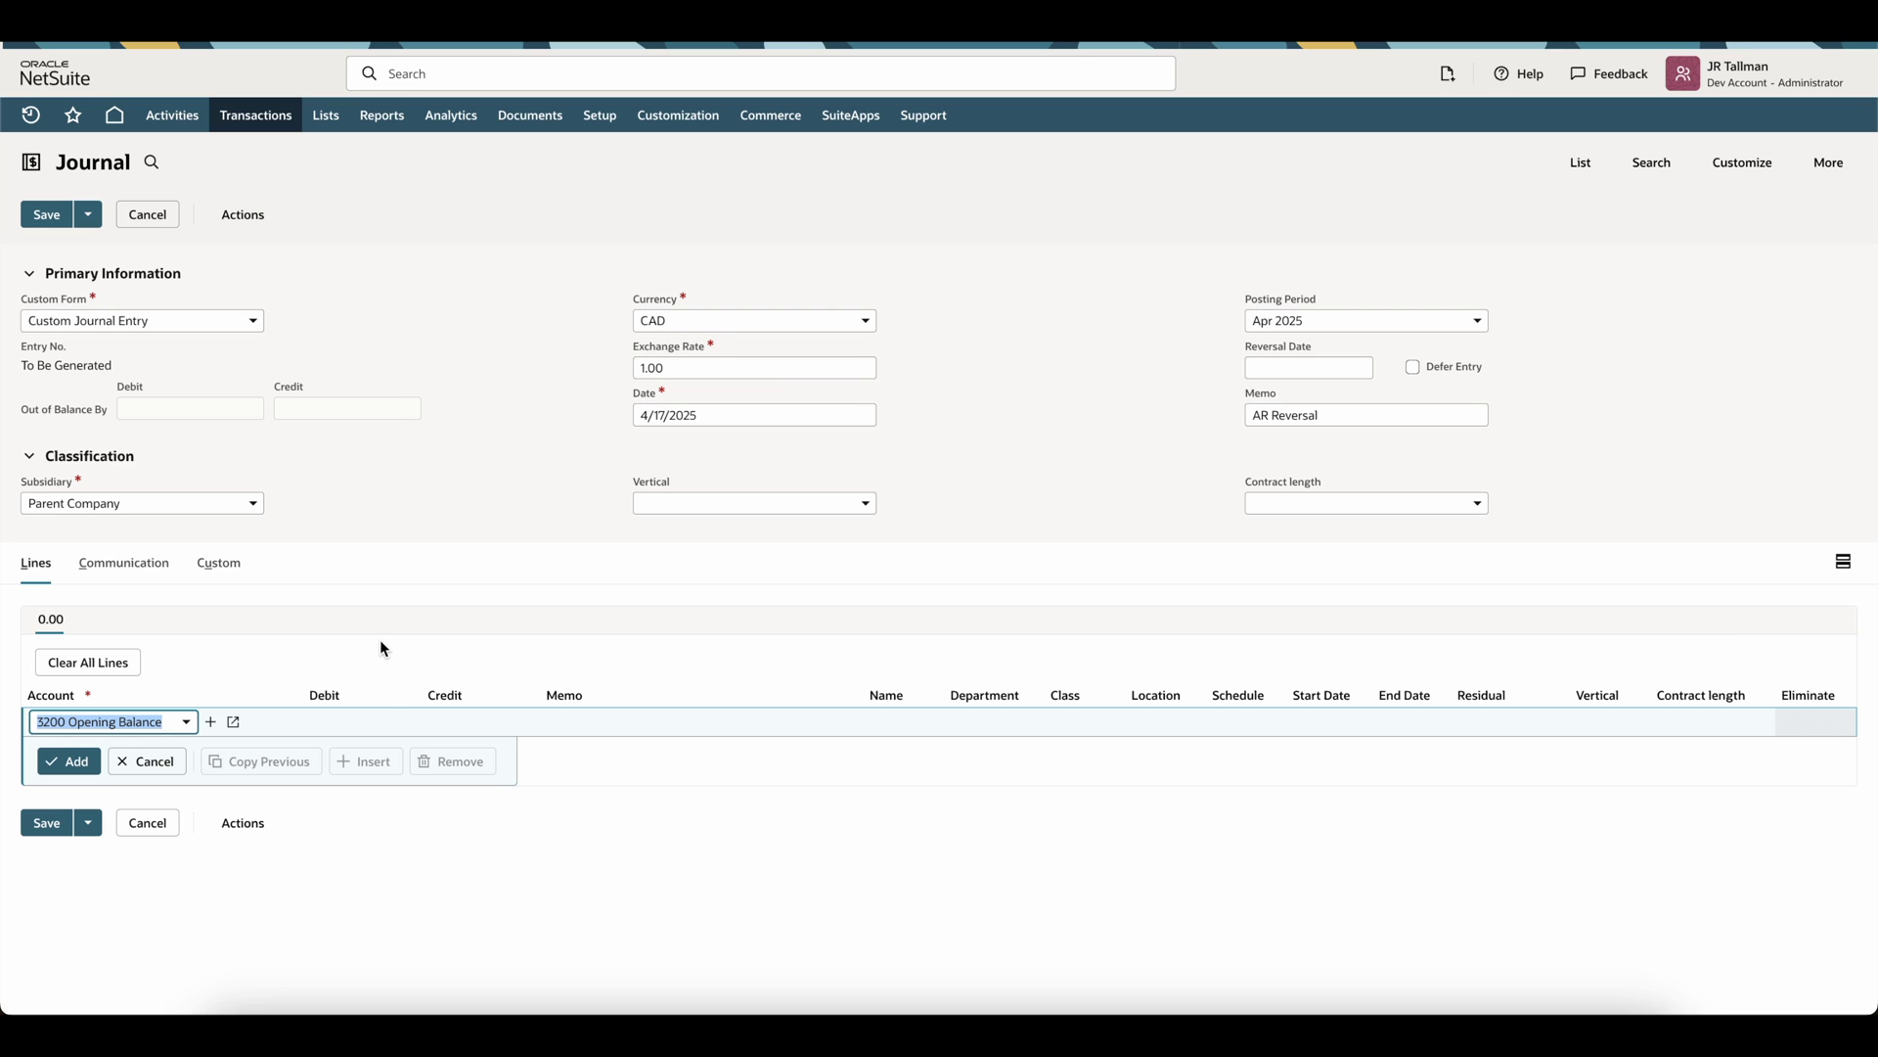
key("Tab")
type("$4,520.22")
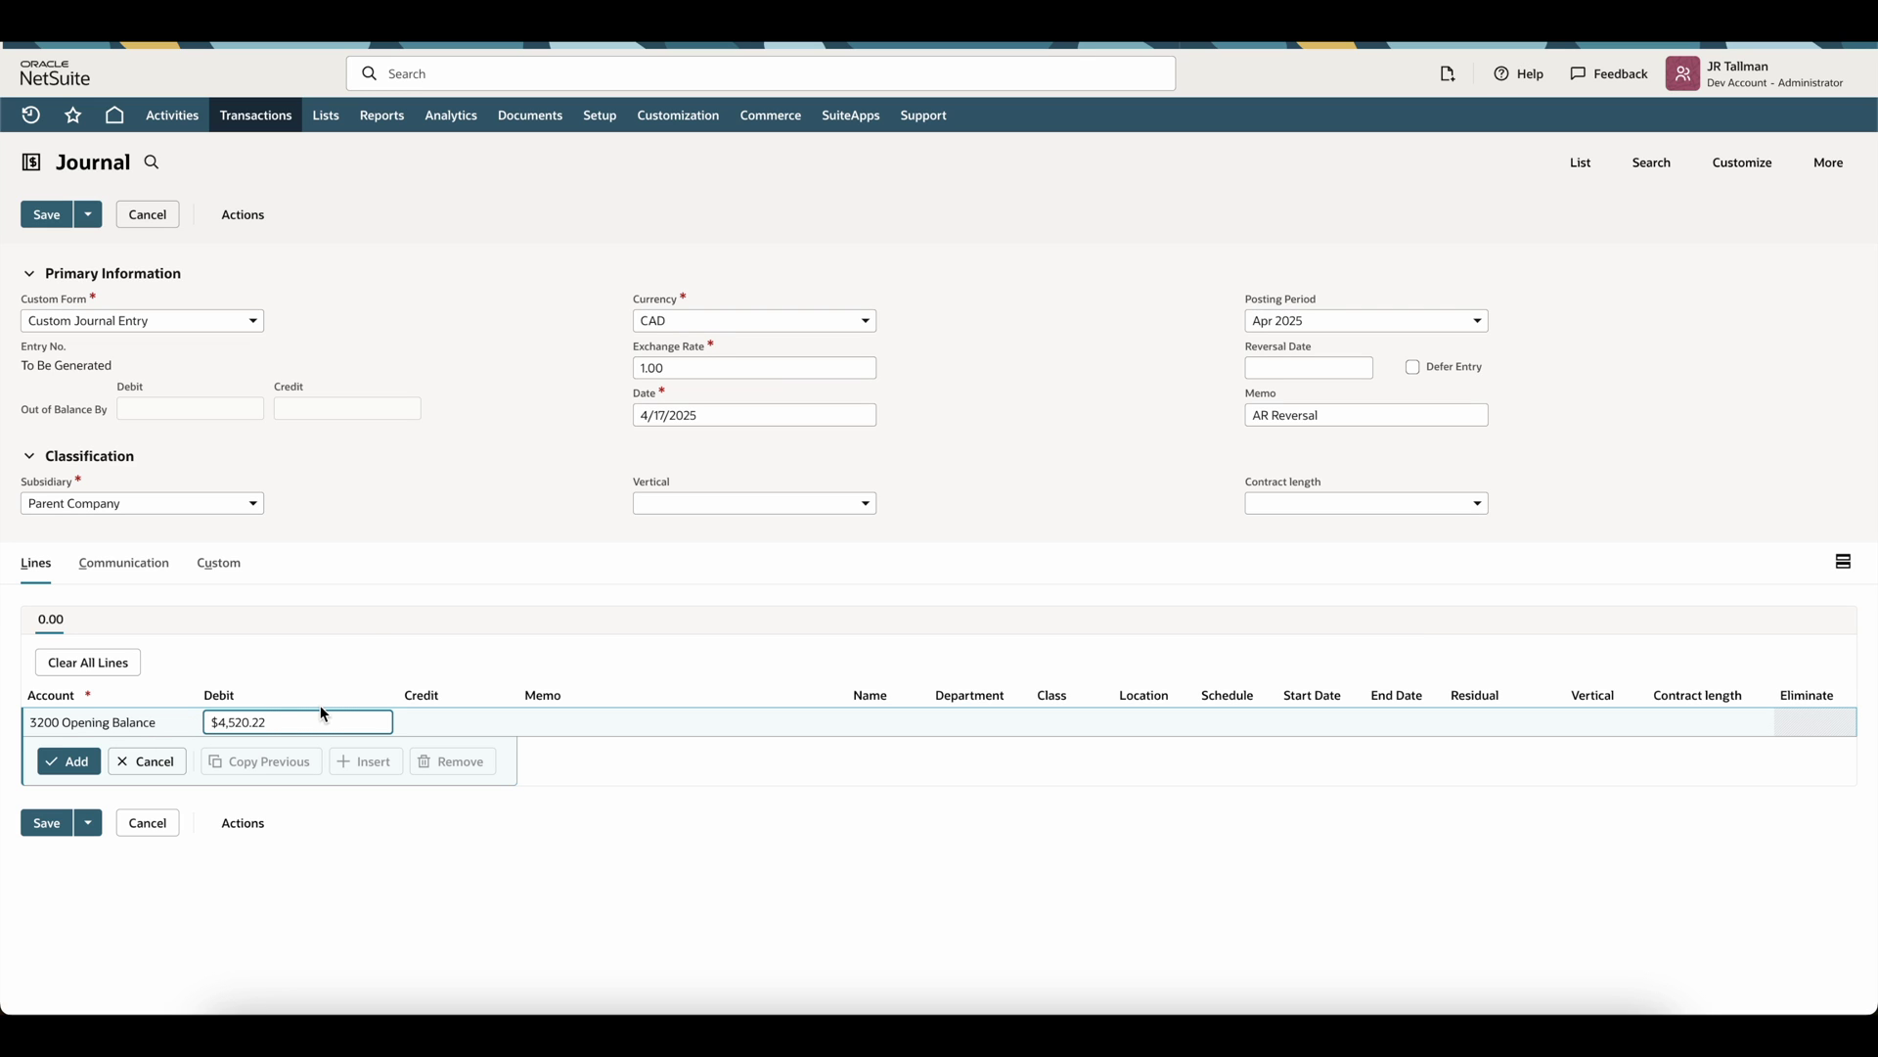
key("Tab")
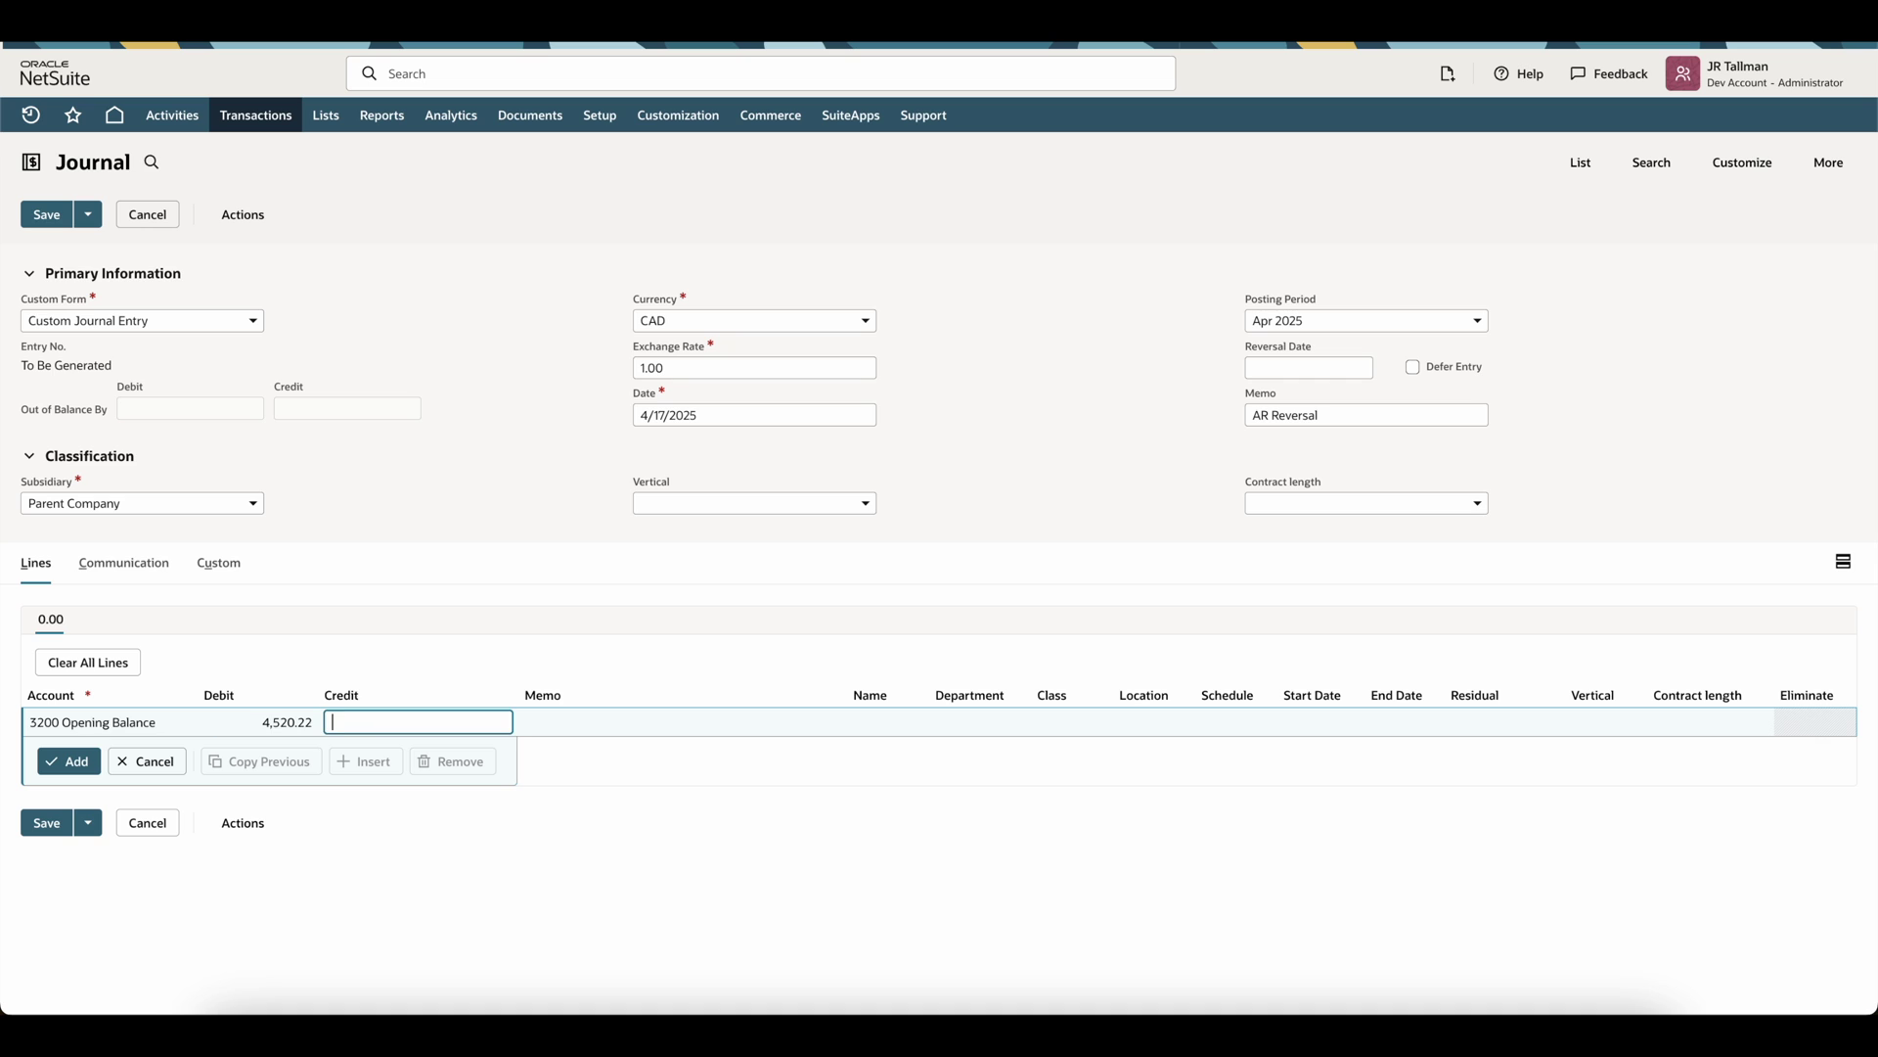
left_click(528, 724)
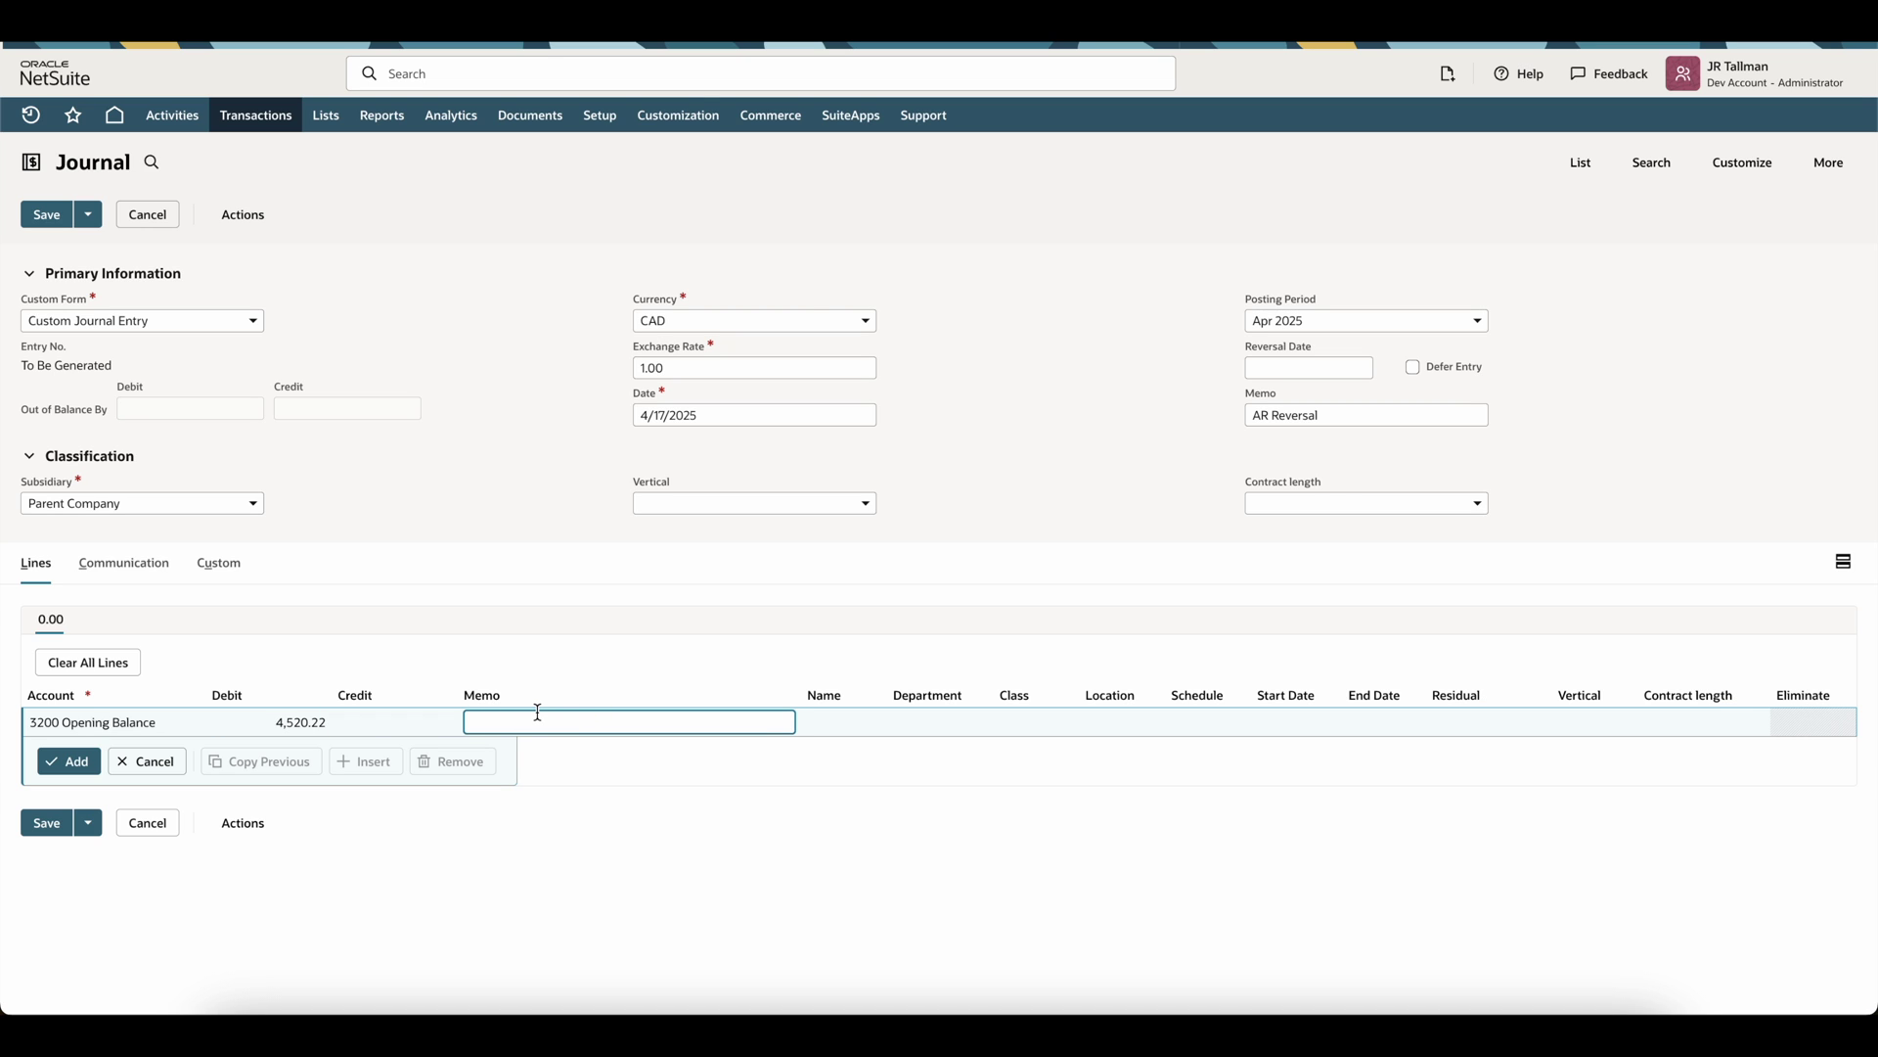
key("Tab")
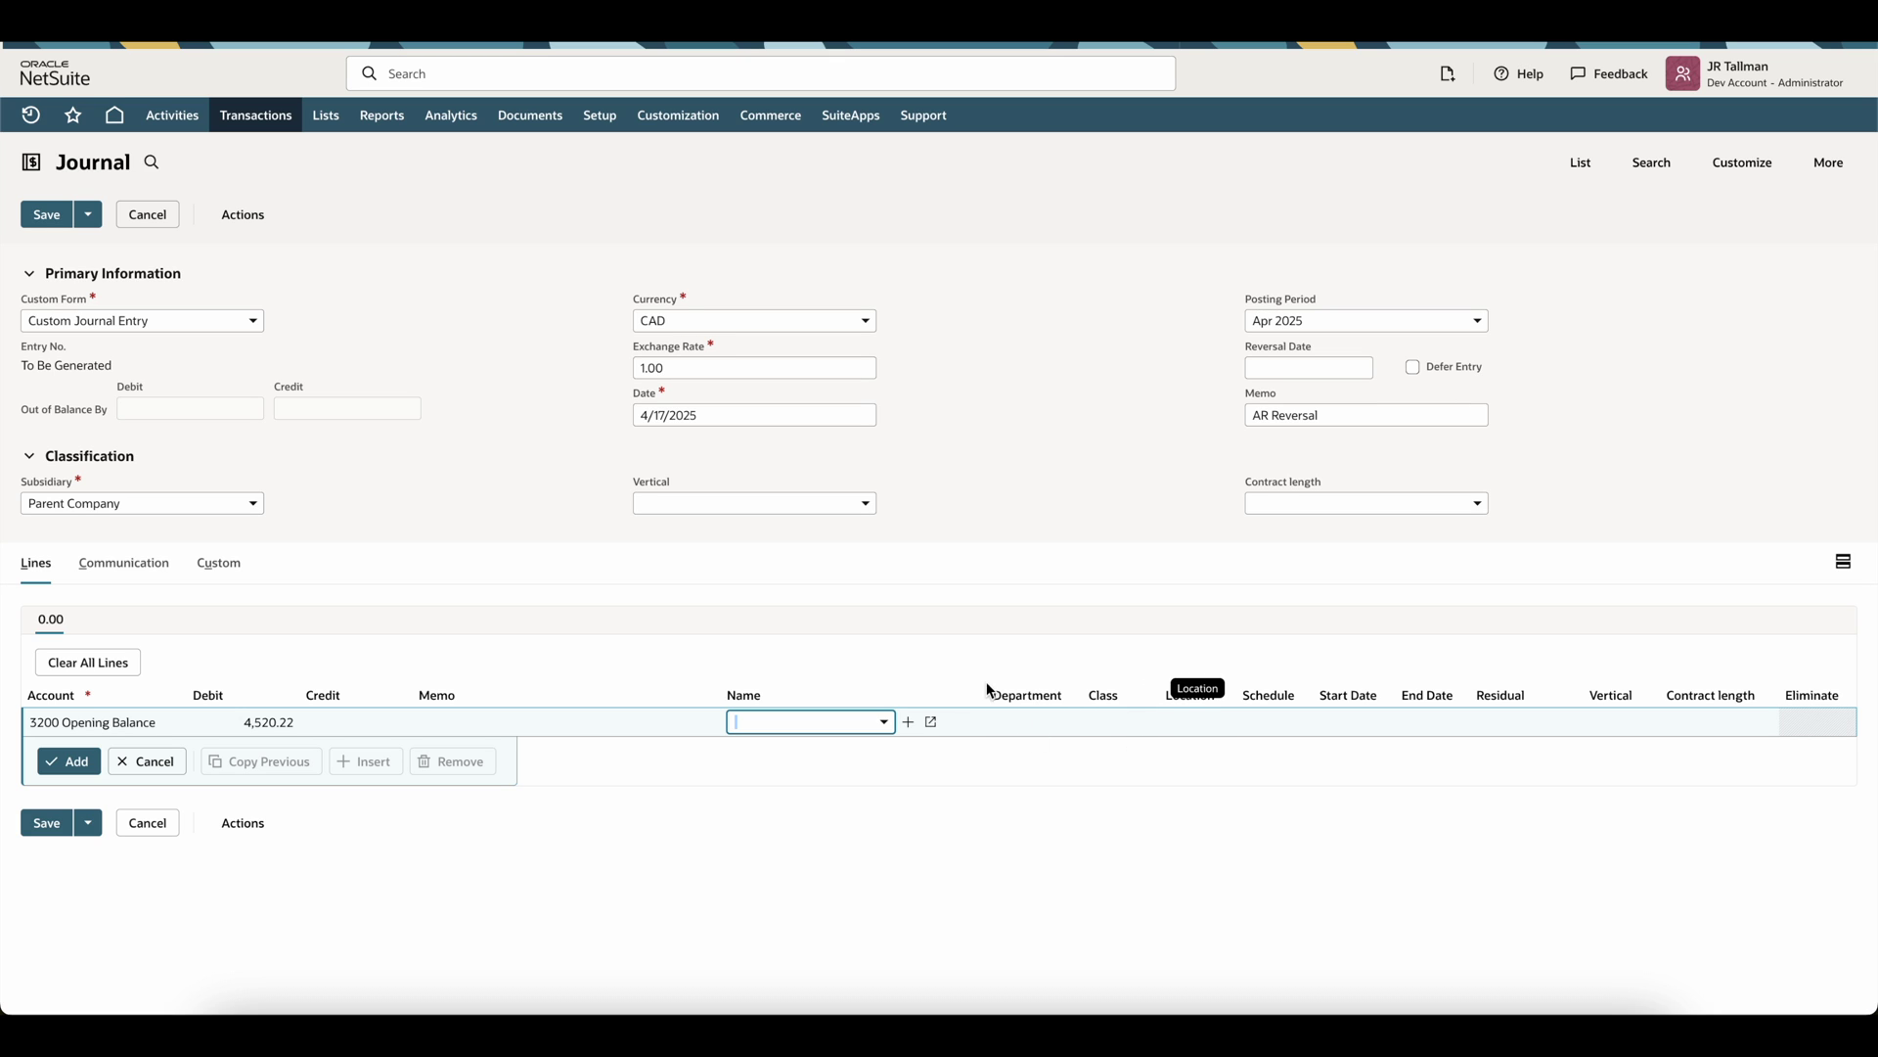
key("Return")
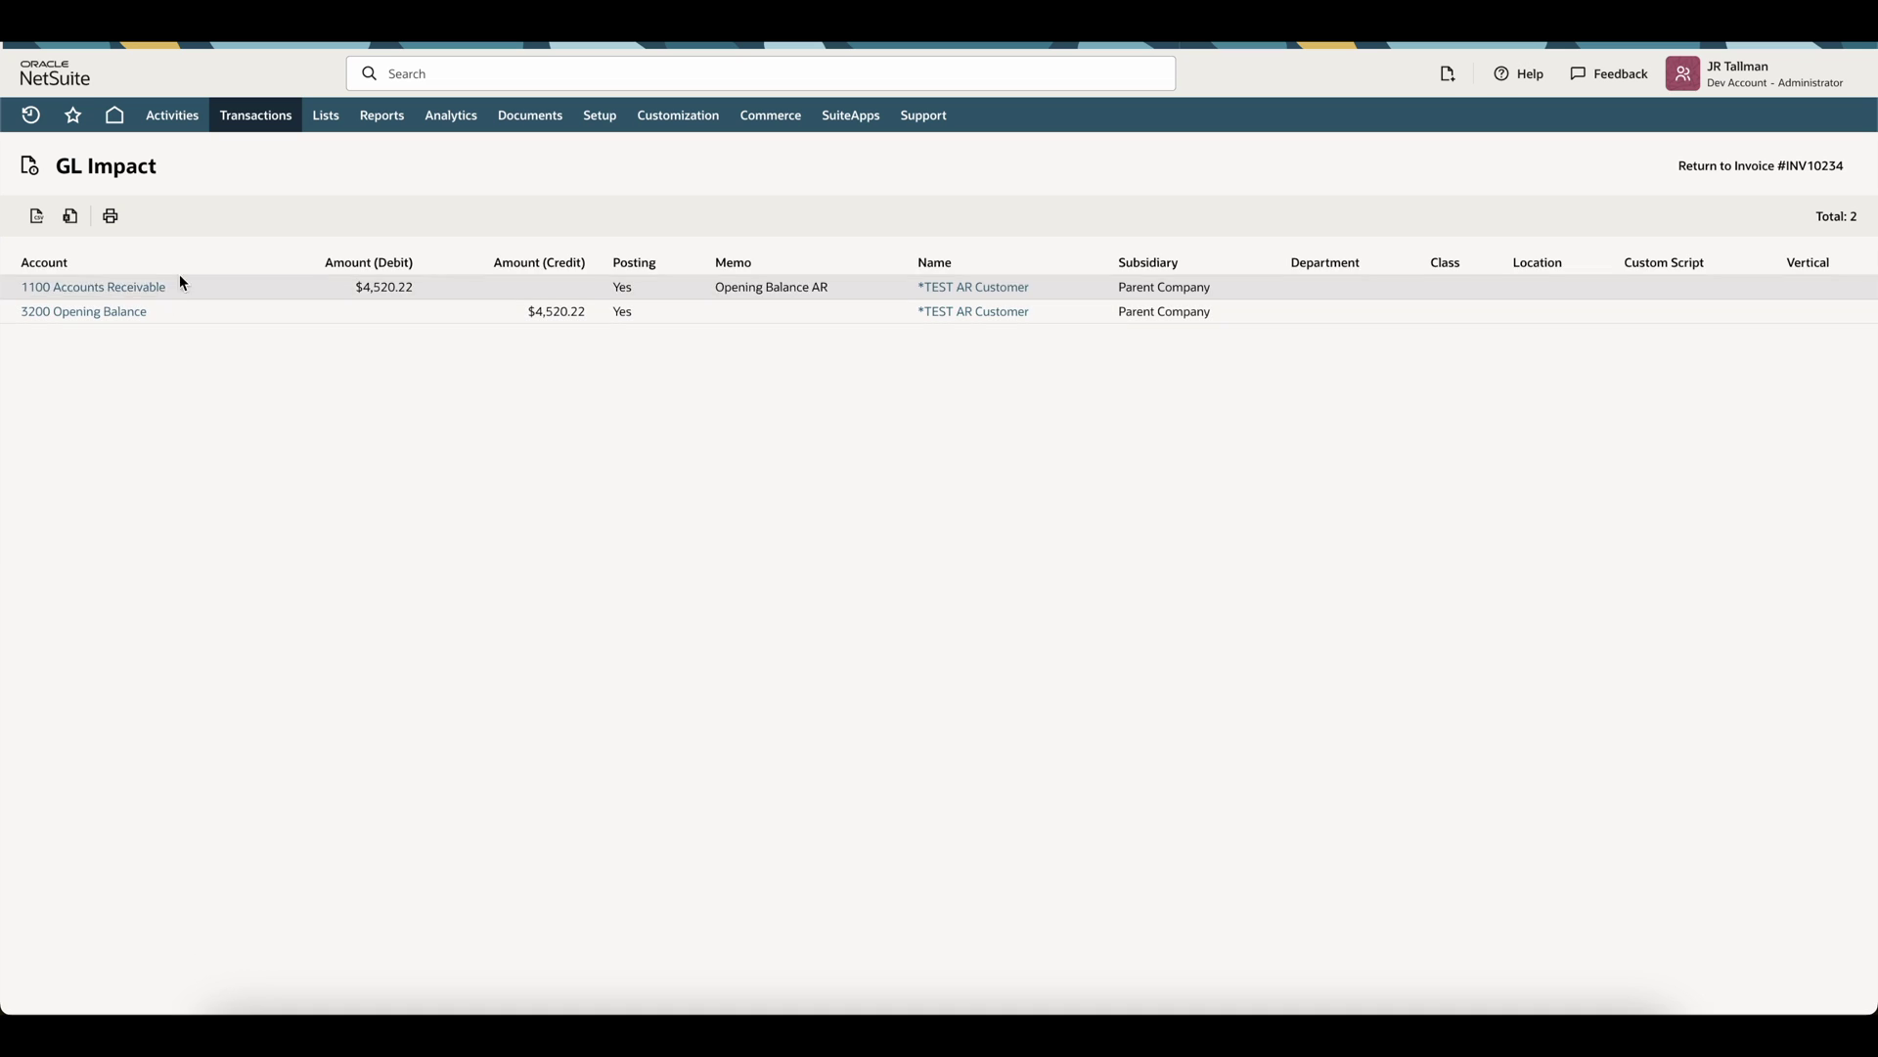
- Add a 4,520.22 credit to 1100 Accounts Receivable for the dummy reversal customer, then save
left_click_drag(178, 286, 15, 290)
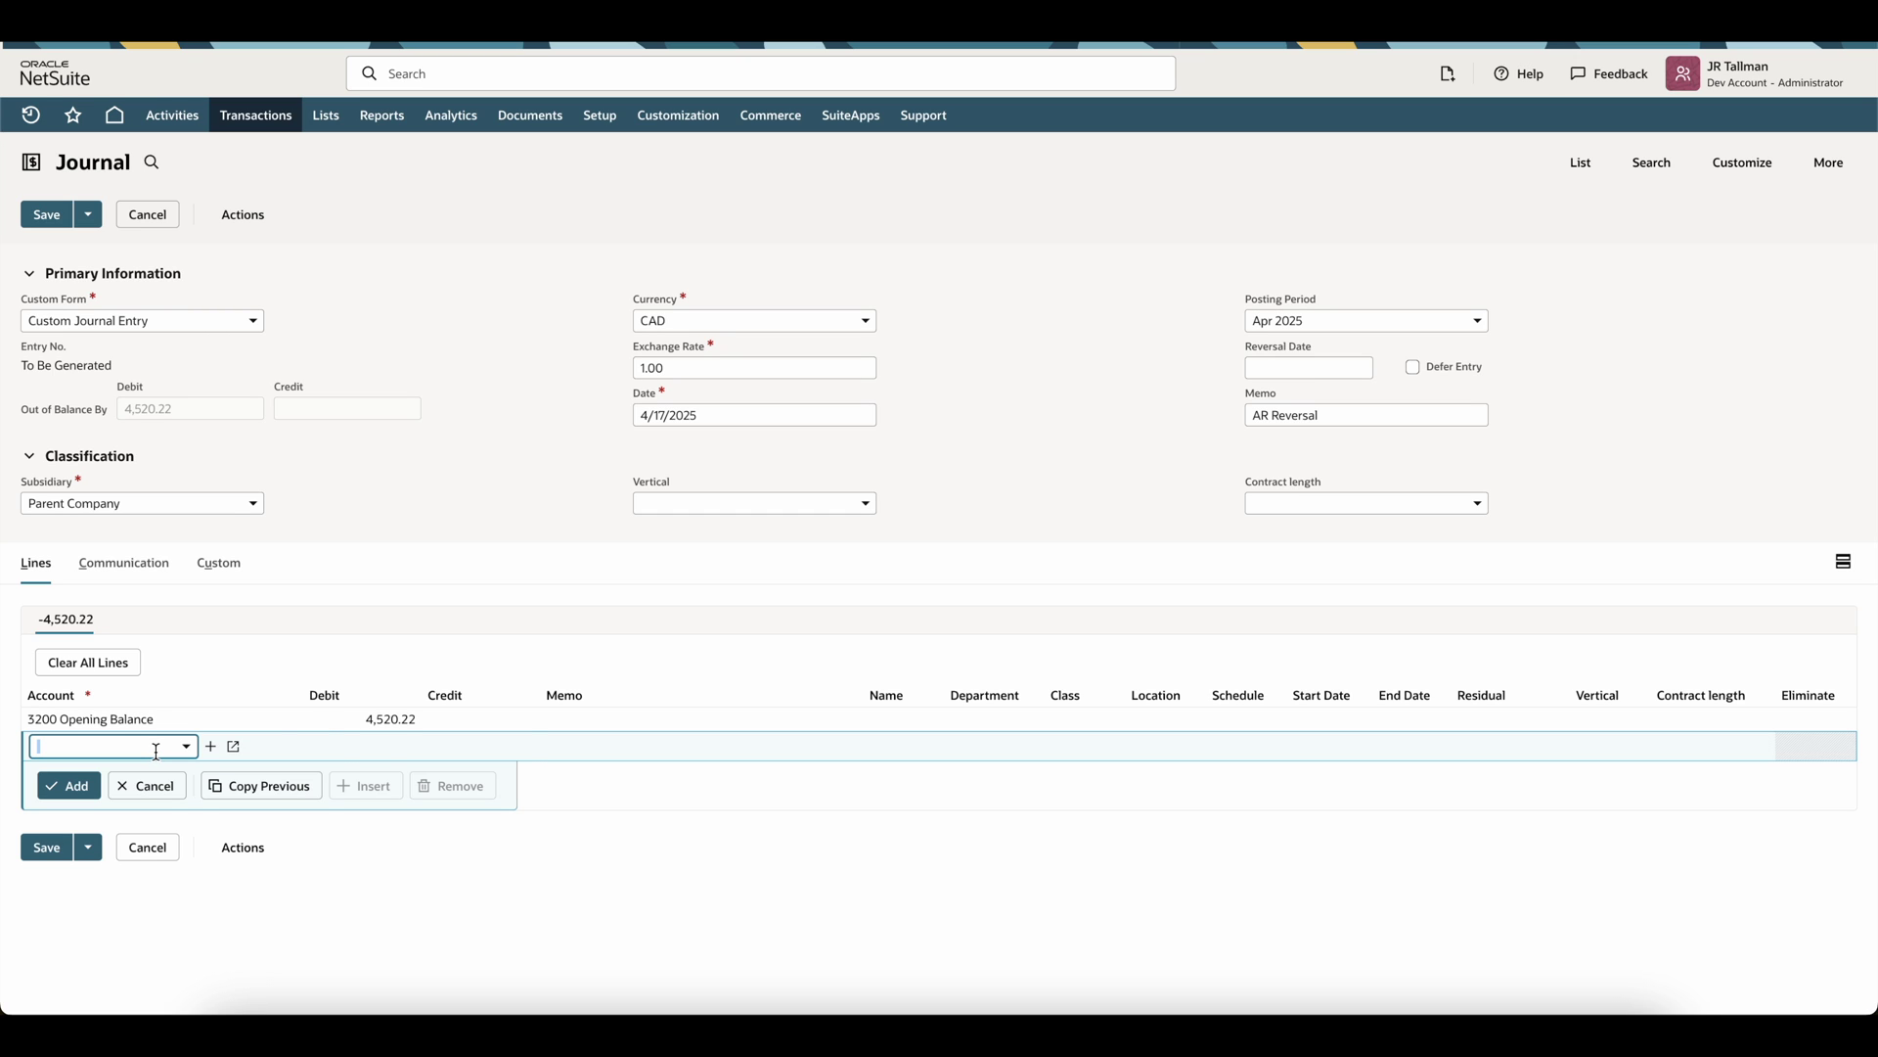
type("1100 Accounts Receivable")
left_click(401, 749)
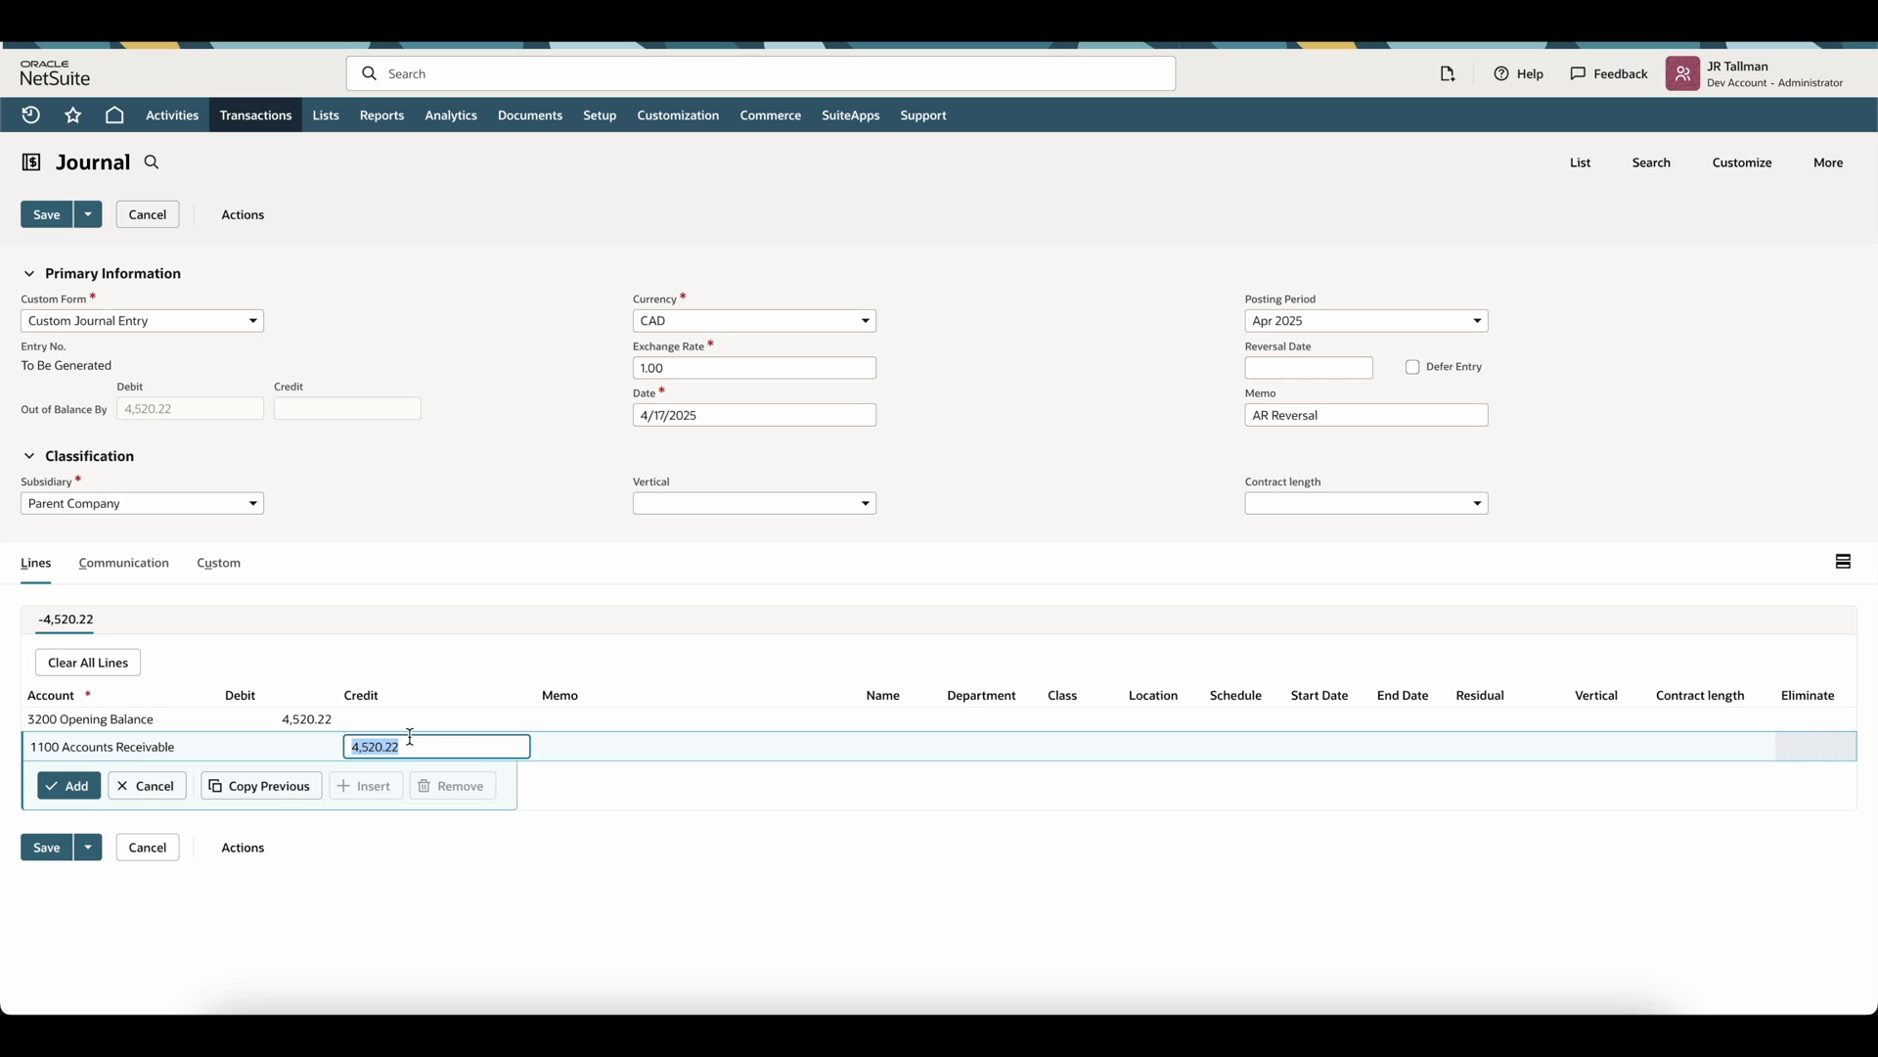
key("Tab")
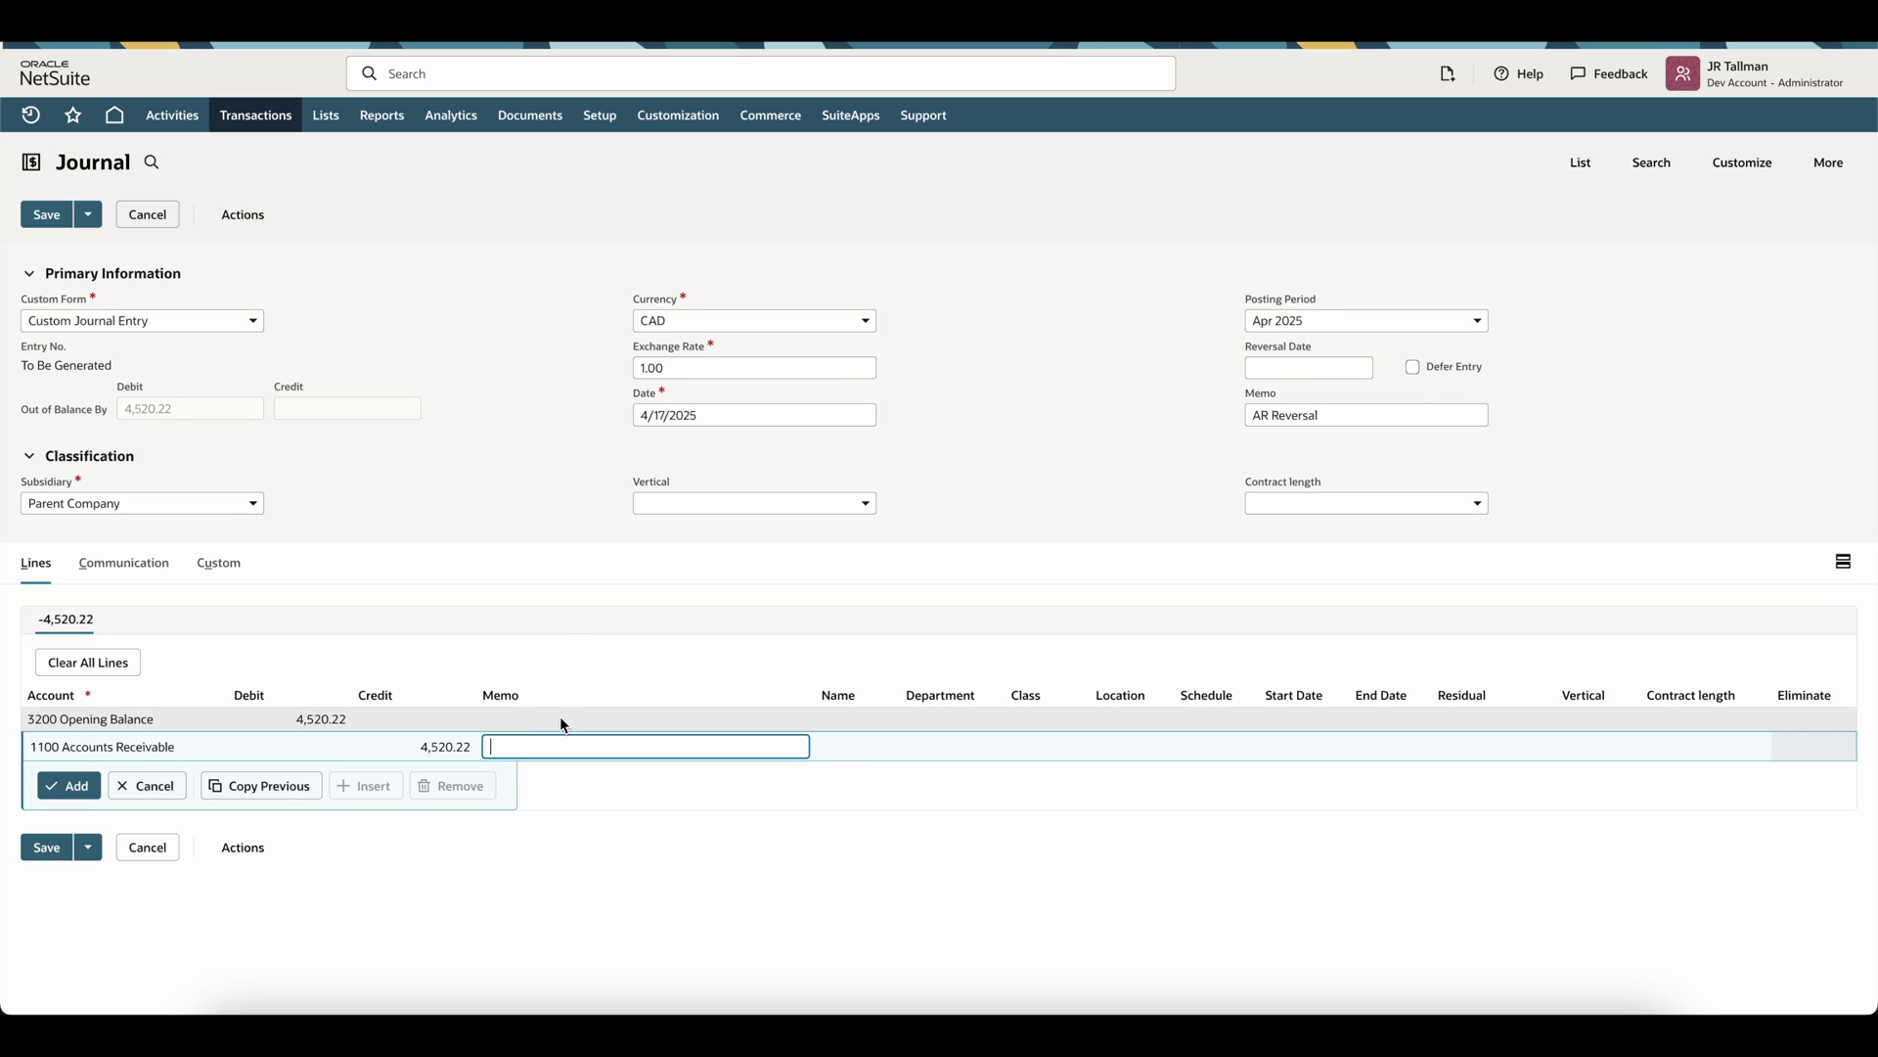
left_click(867, 743)
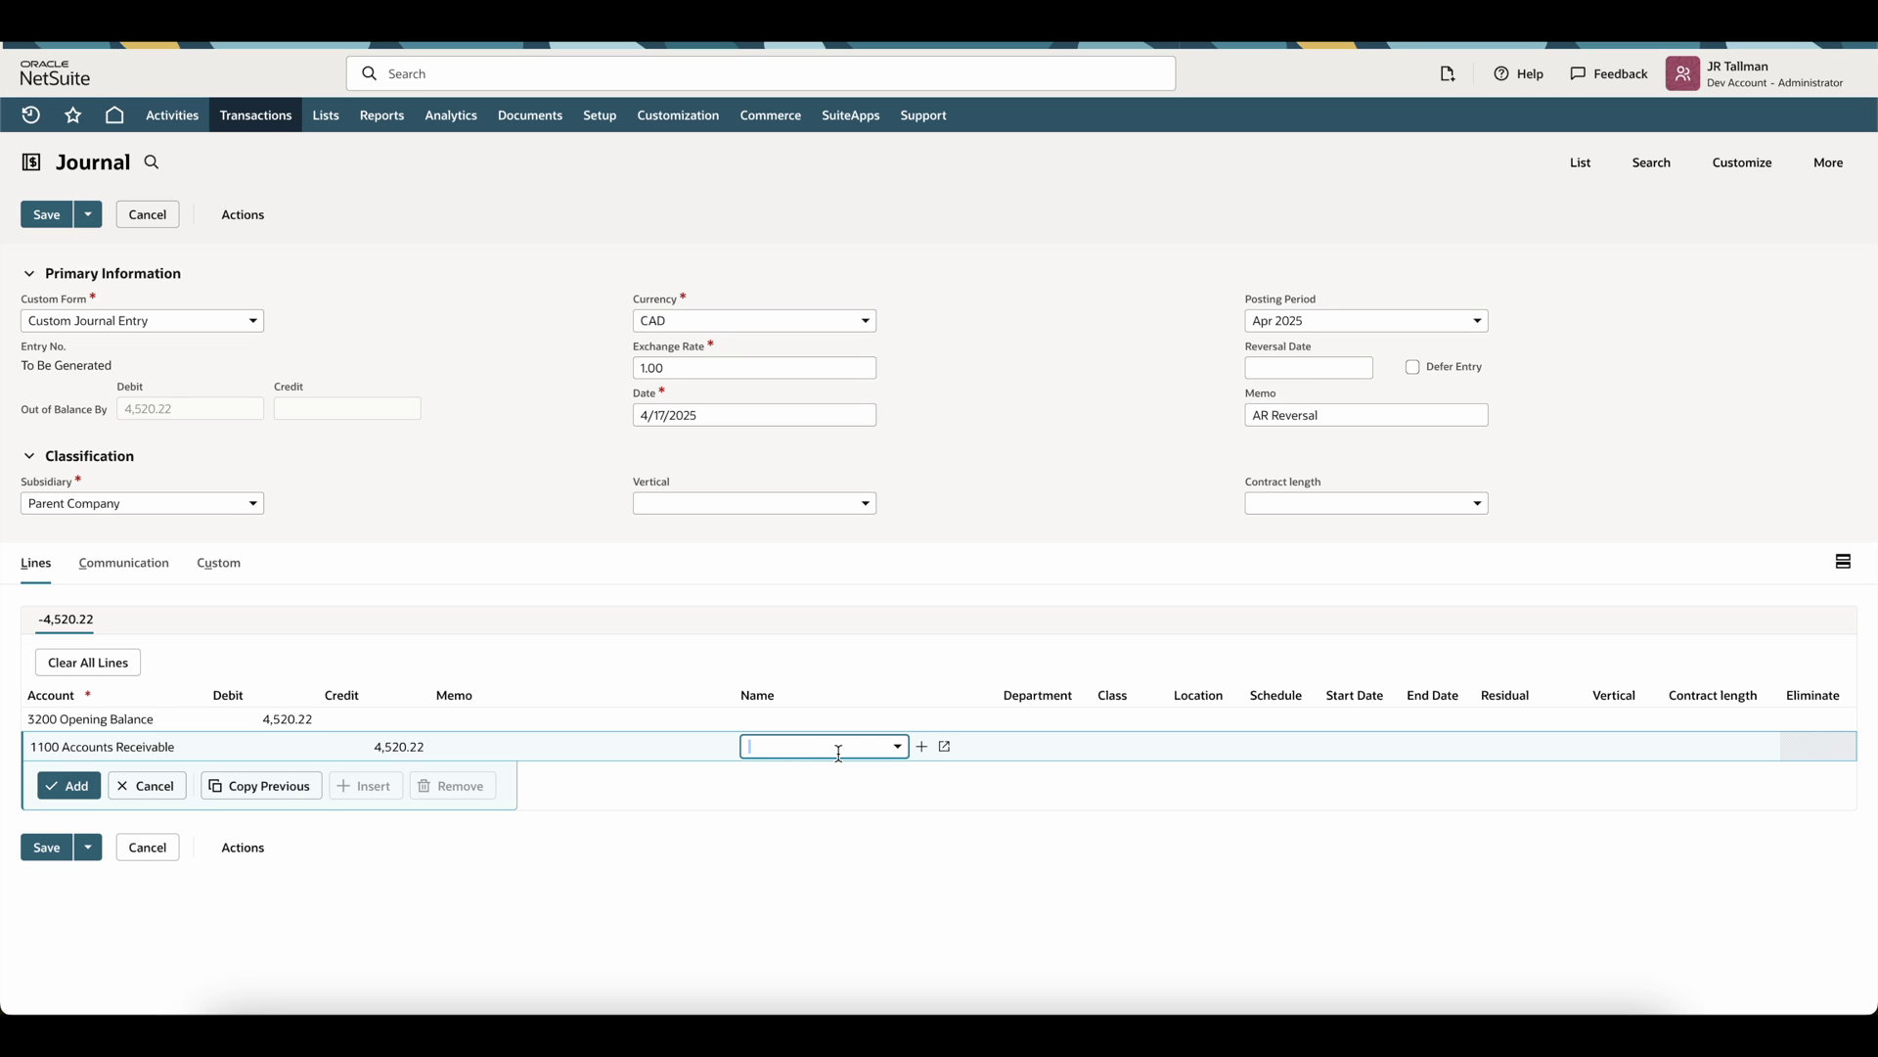
key("Down")
left_click(1061, 747)
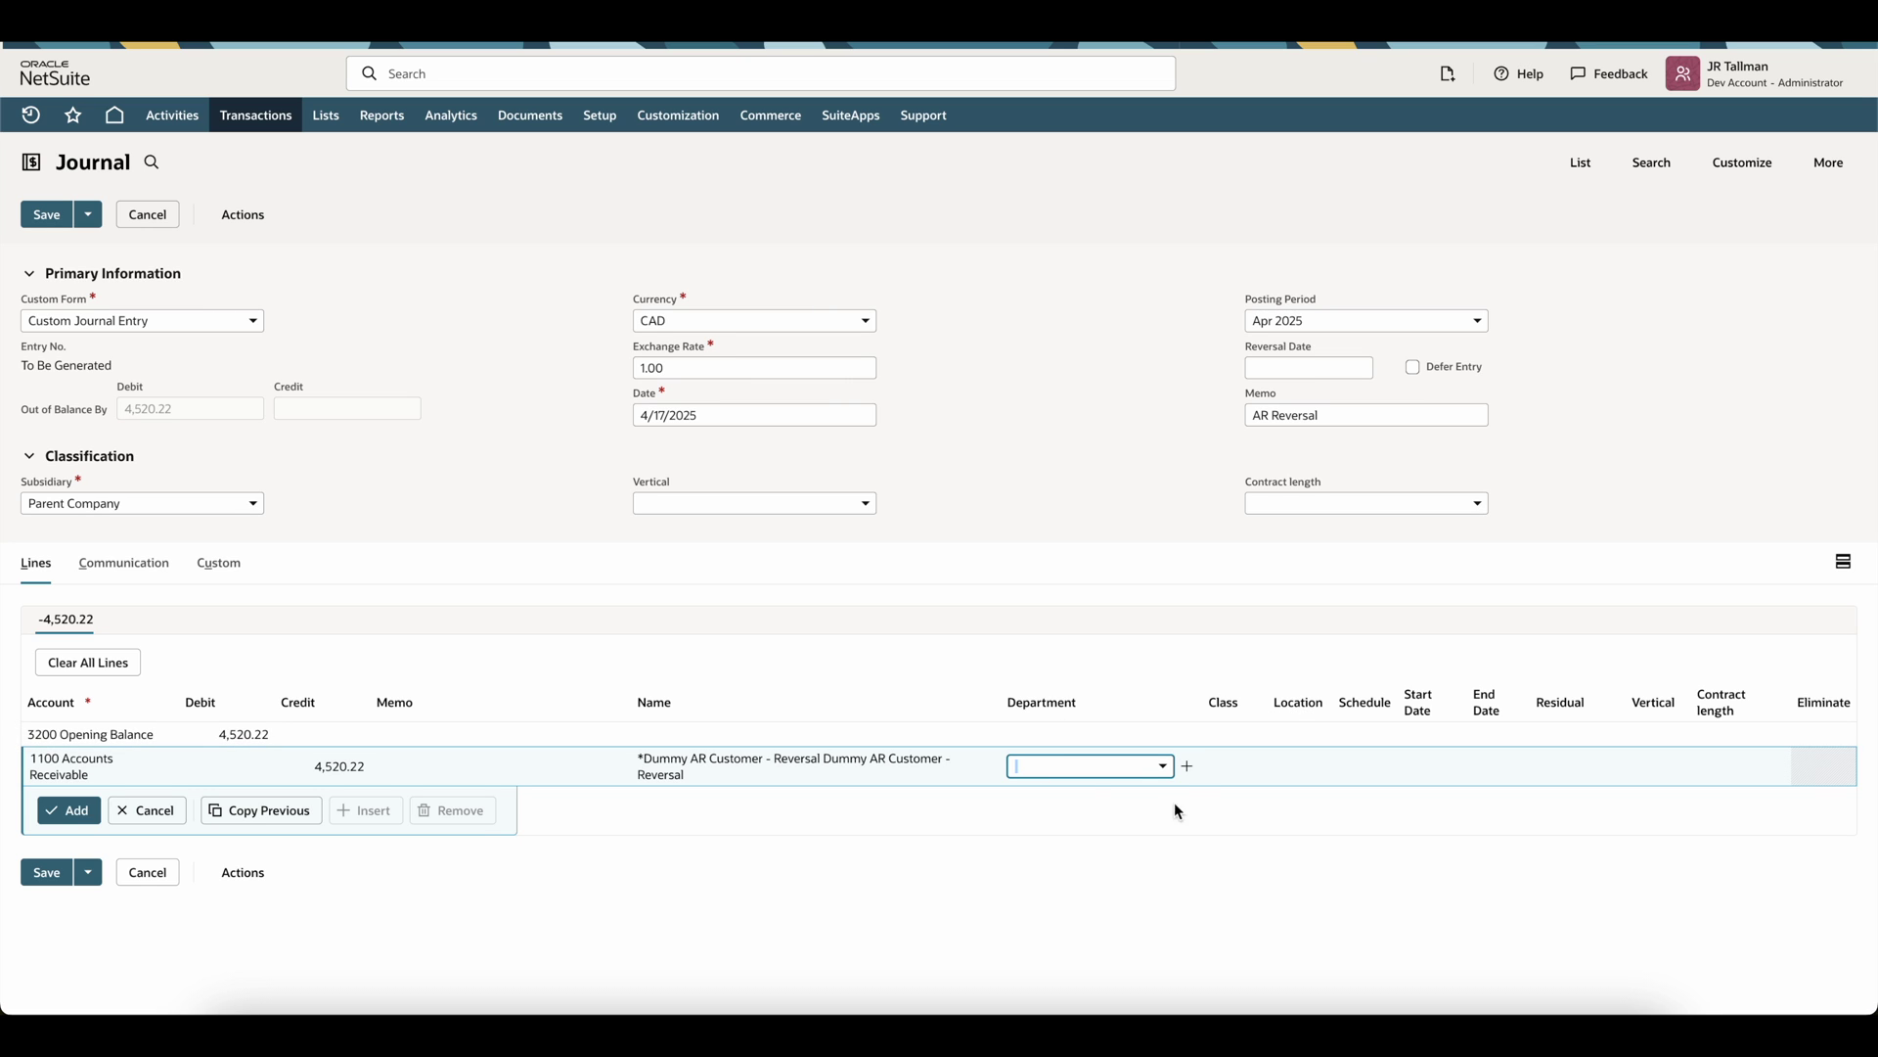
left_click(76, 820)
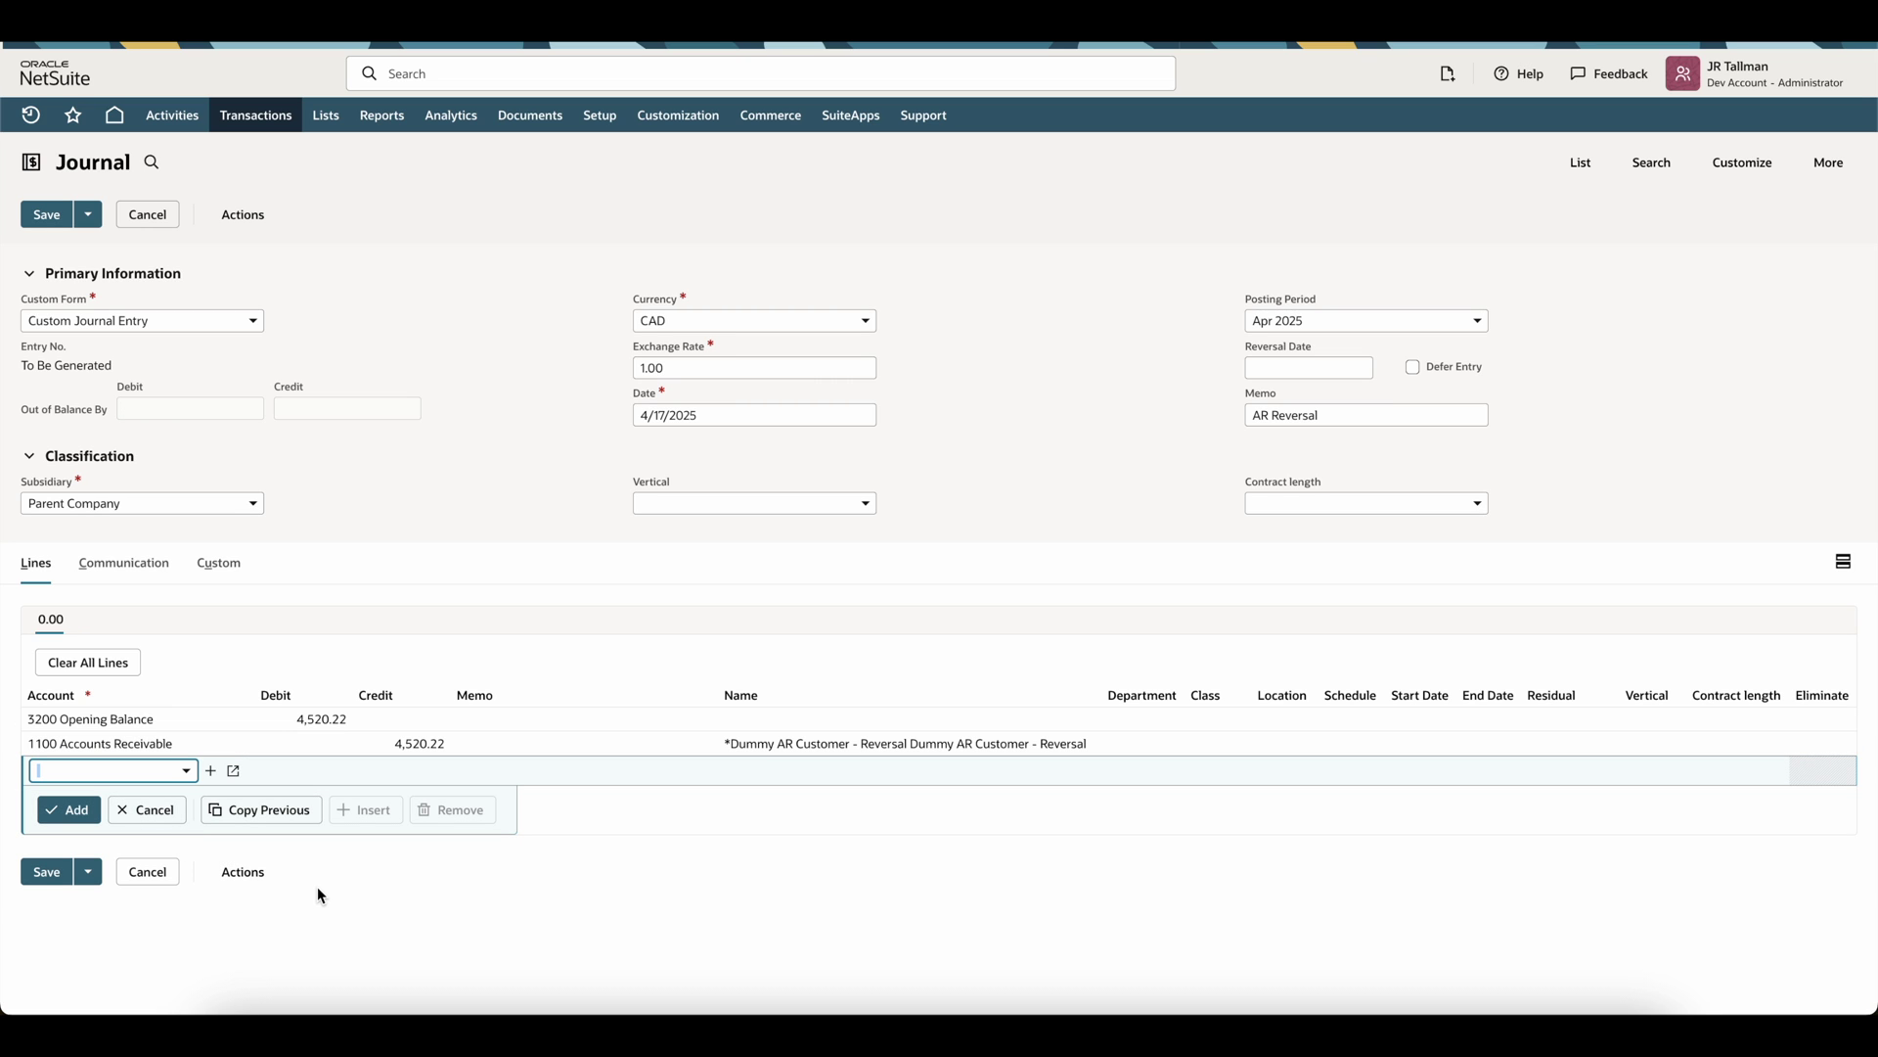
left_click(40, 874)
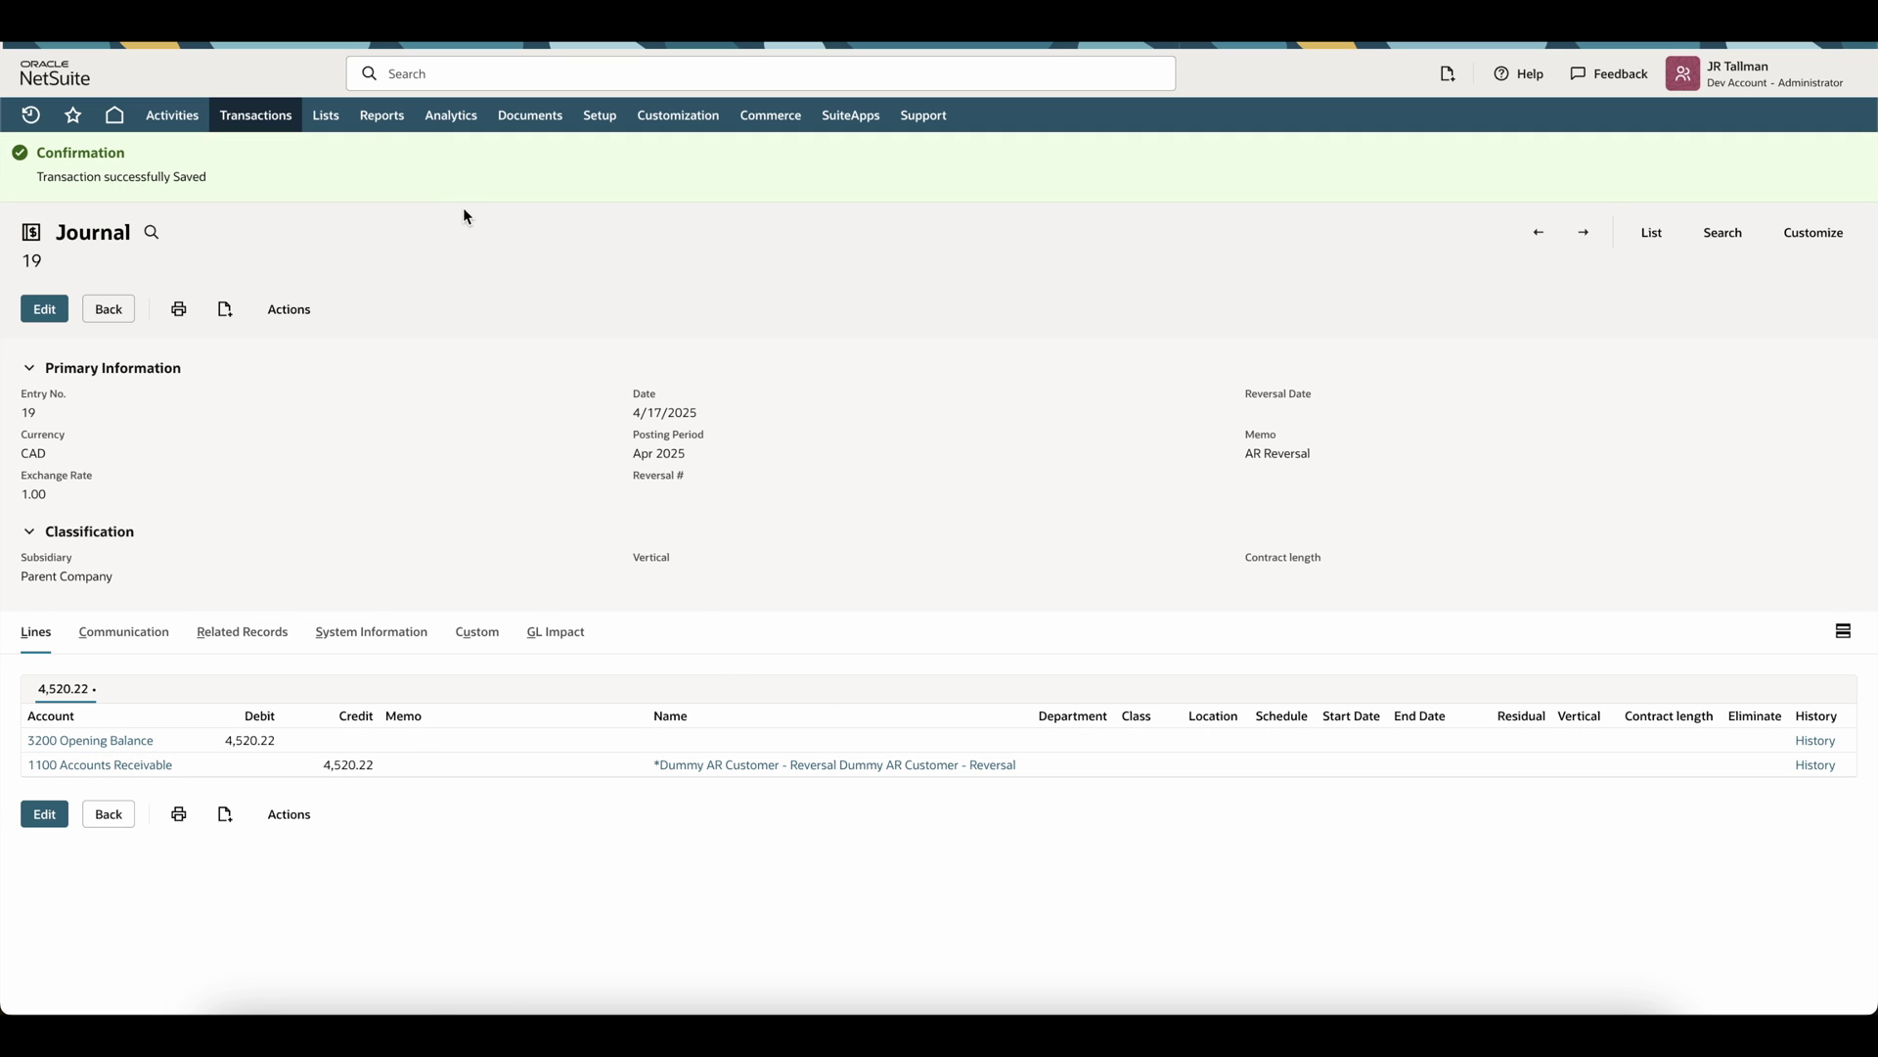
- Open the A/R Aging Summary and check the $0.00 total open balance
mouse_move(384, 114)
mouse_move(402, 735)
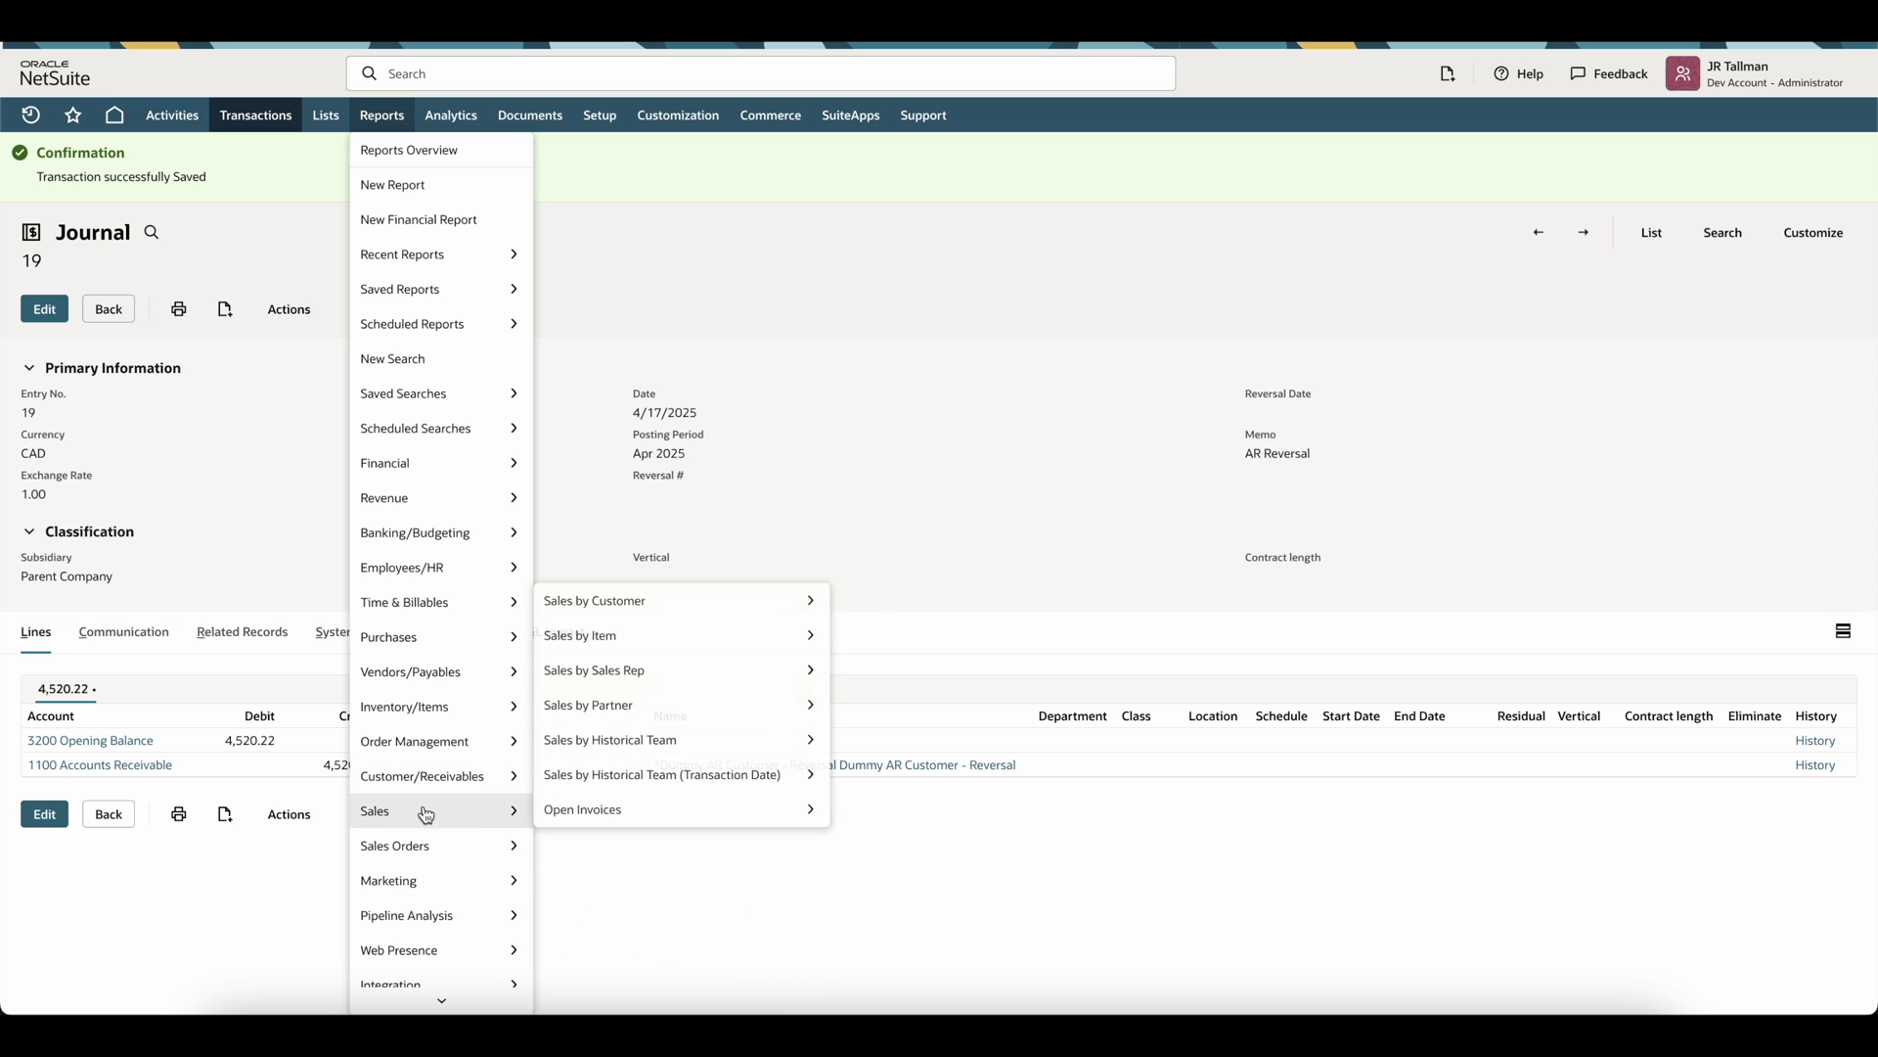
scroll(440, 782, "down", 1)
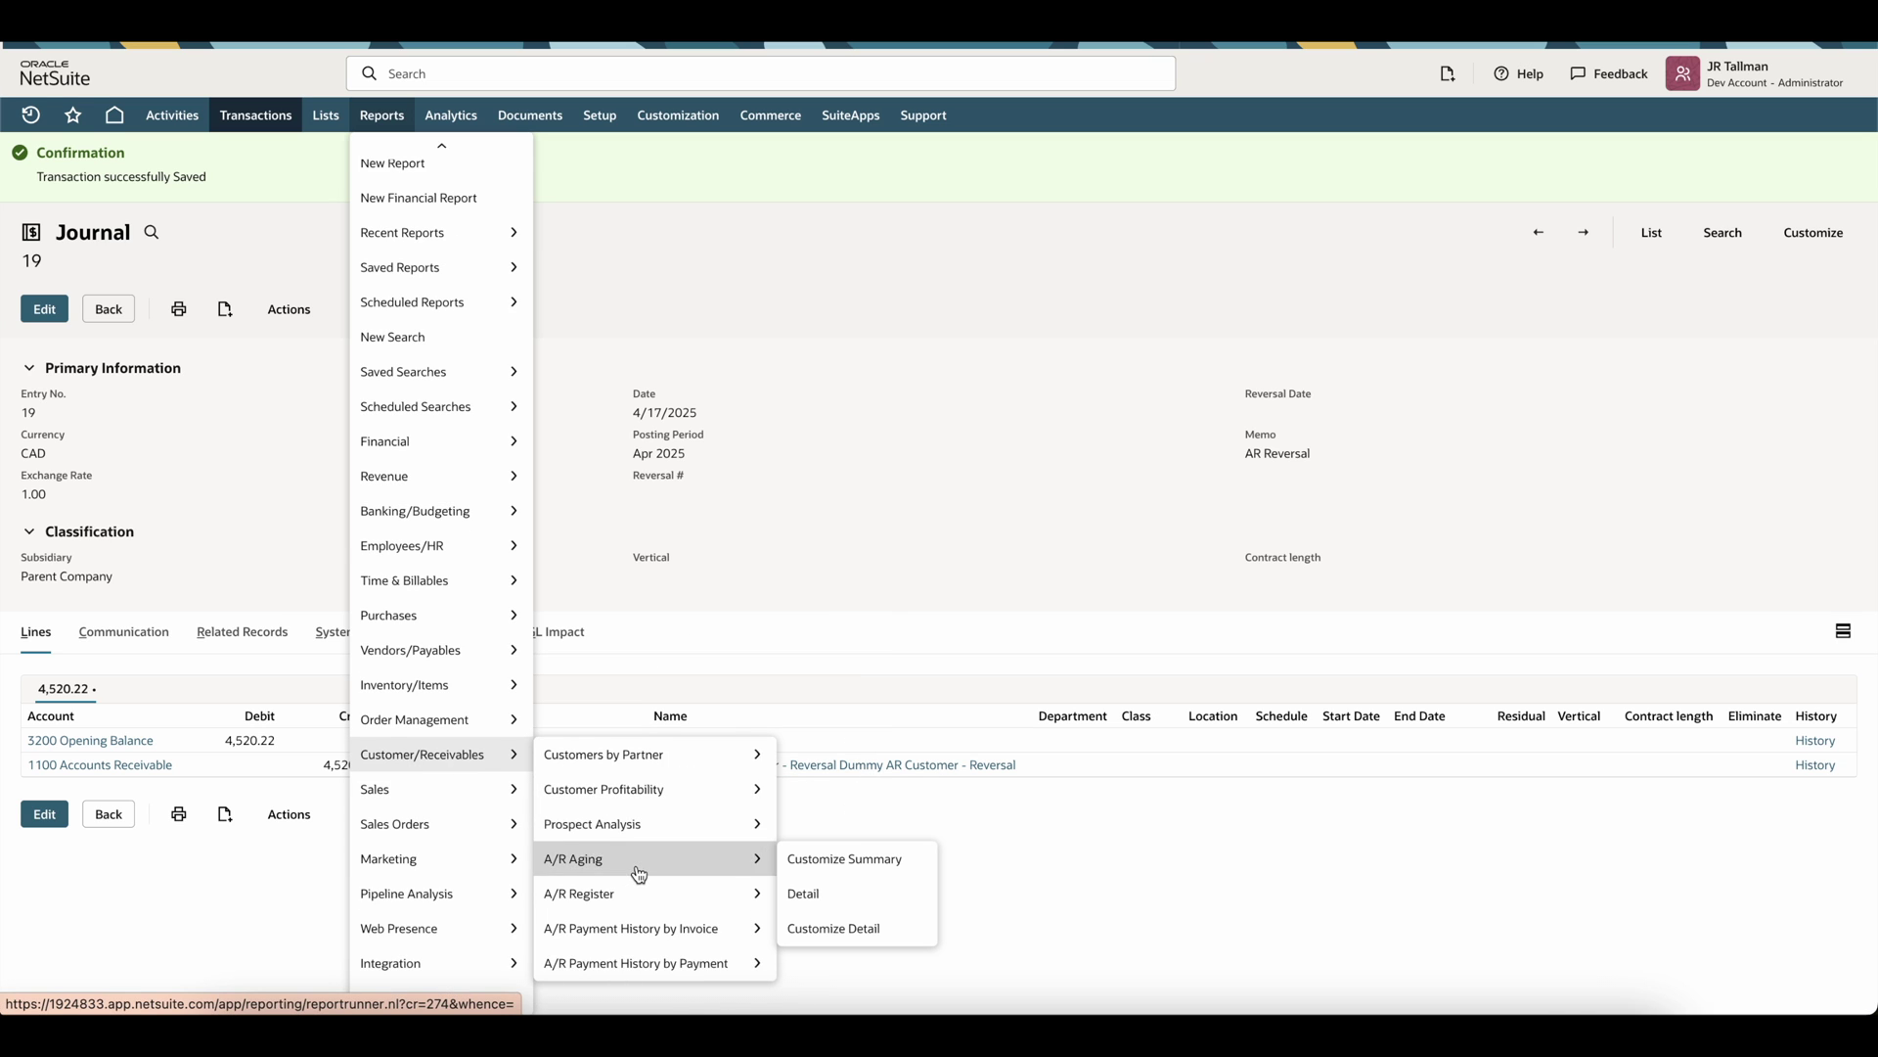
left_click(636, 865)
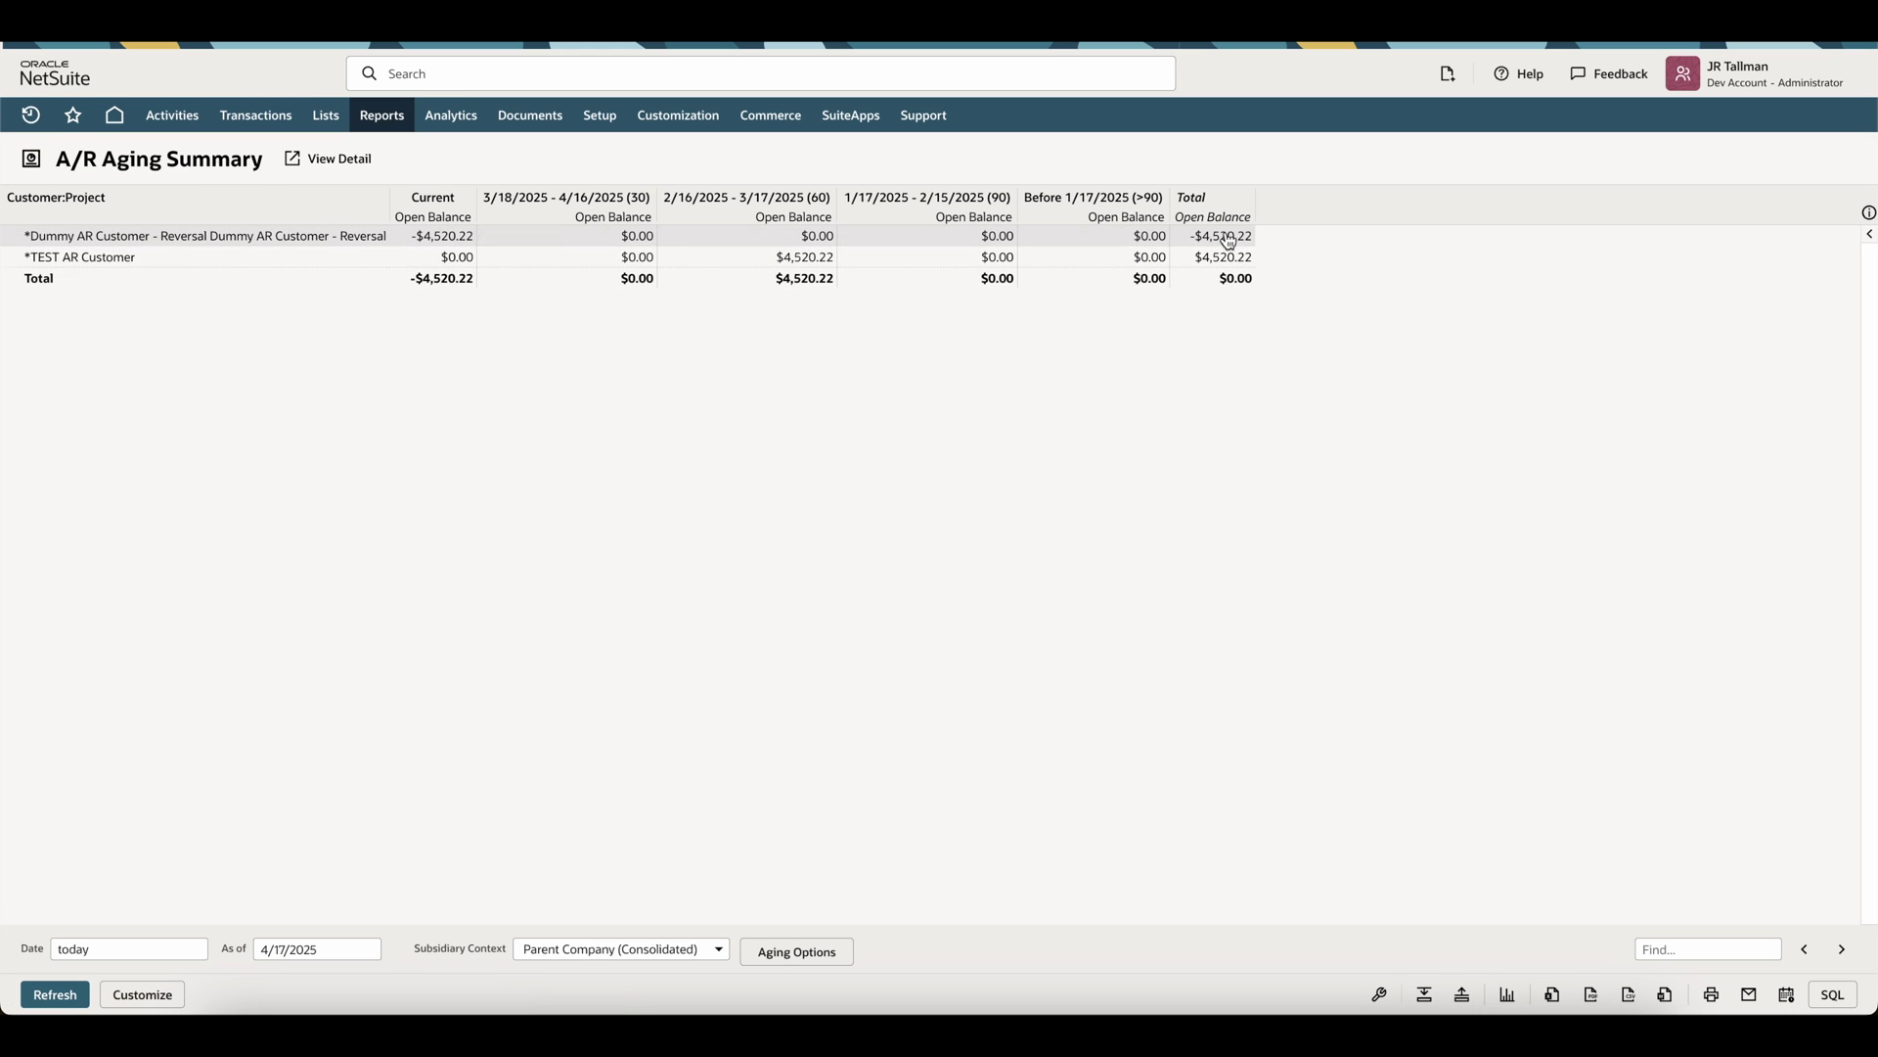
left_click_drag(1264, 275, 1217, 277)
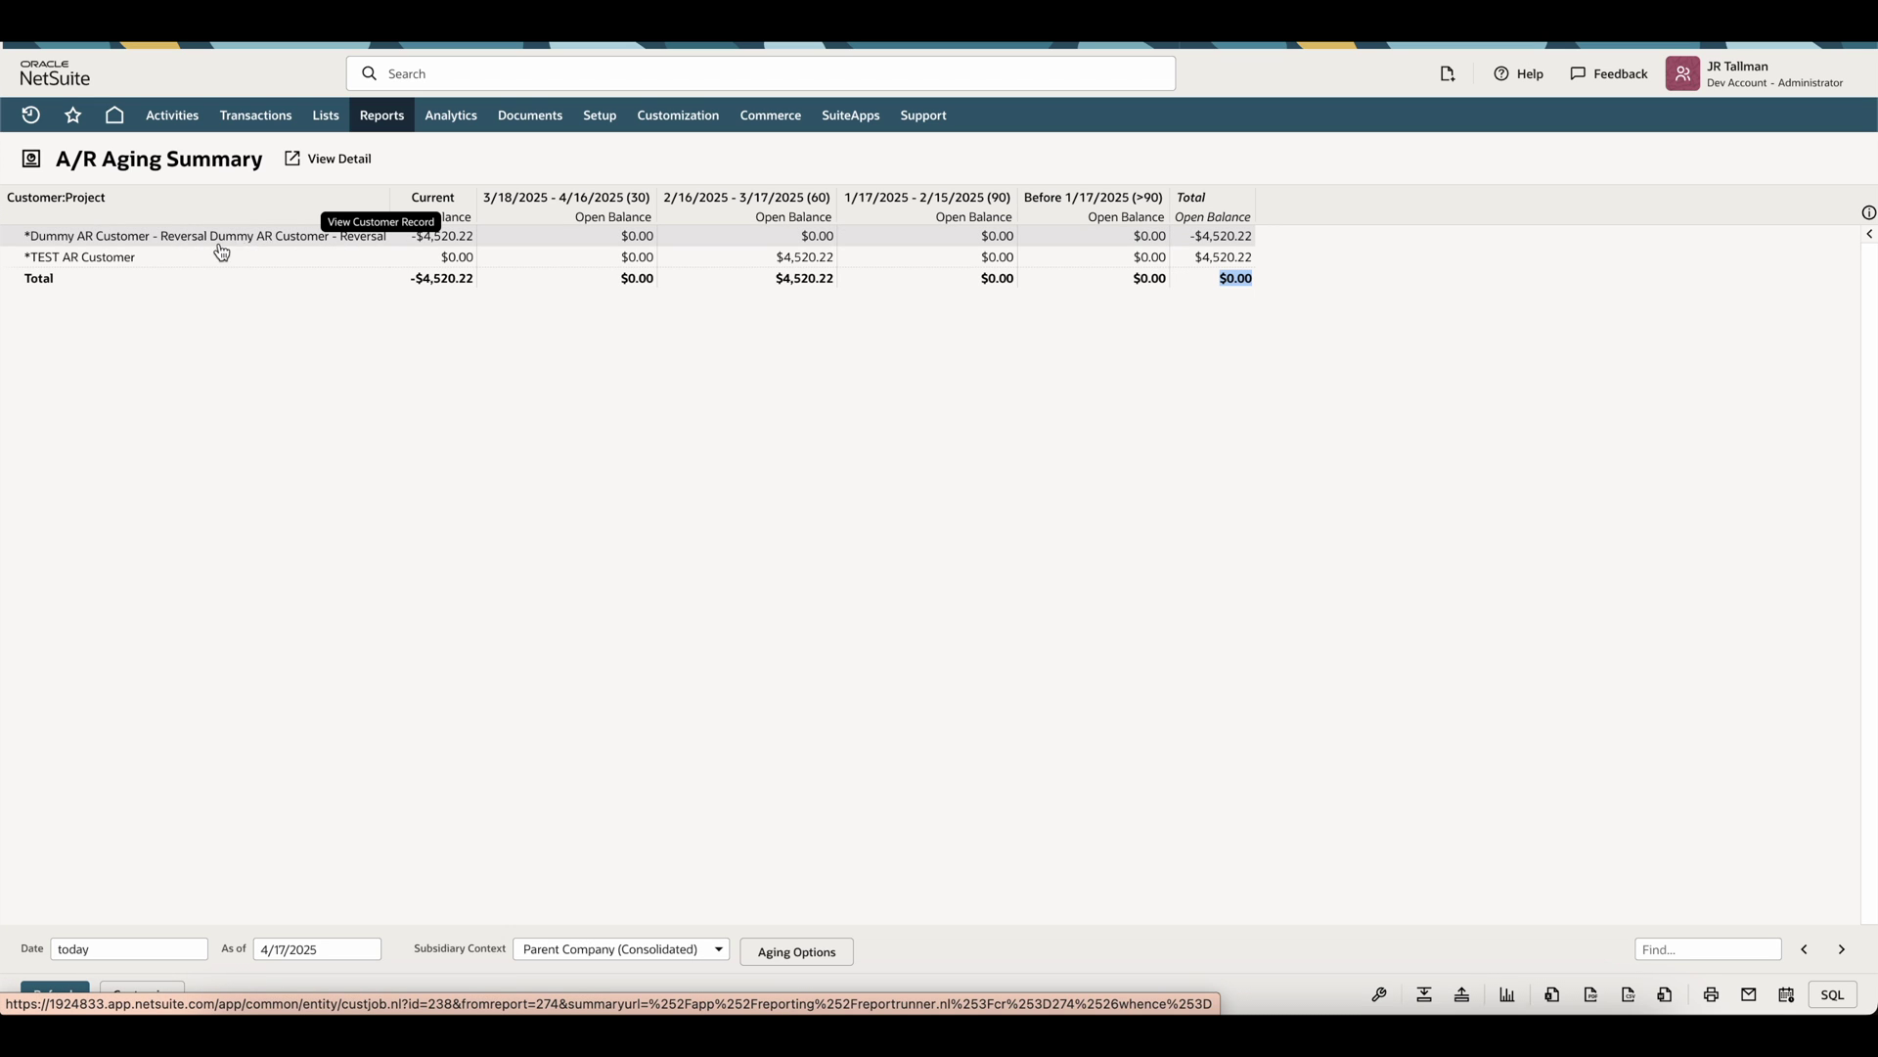
left_click(16, 263)
- Review the *TEST AR Customer 4,520.22 and Dummy AR Customer -4,520.22 rows
left_click_drag(16, 263, 1251, 257)
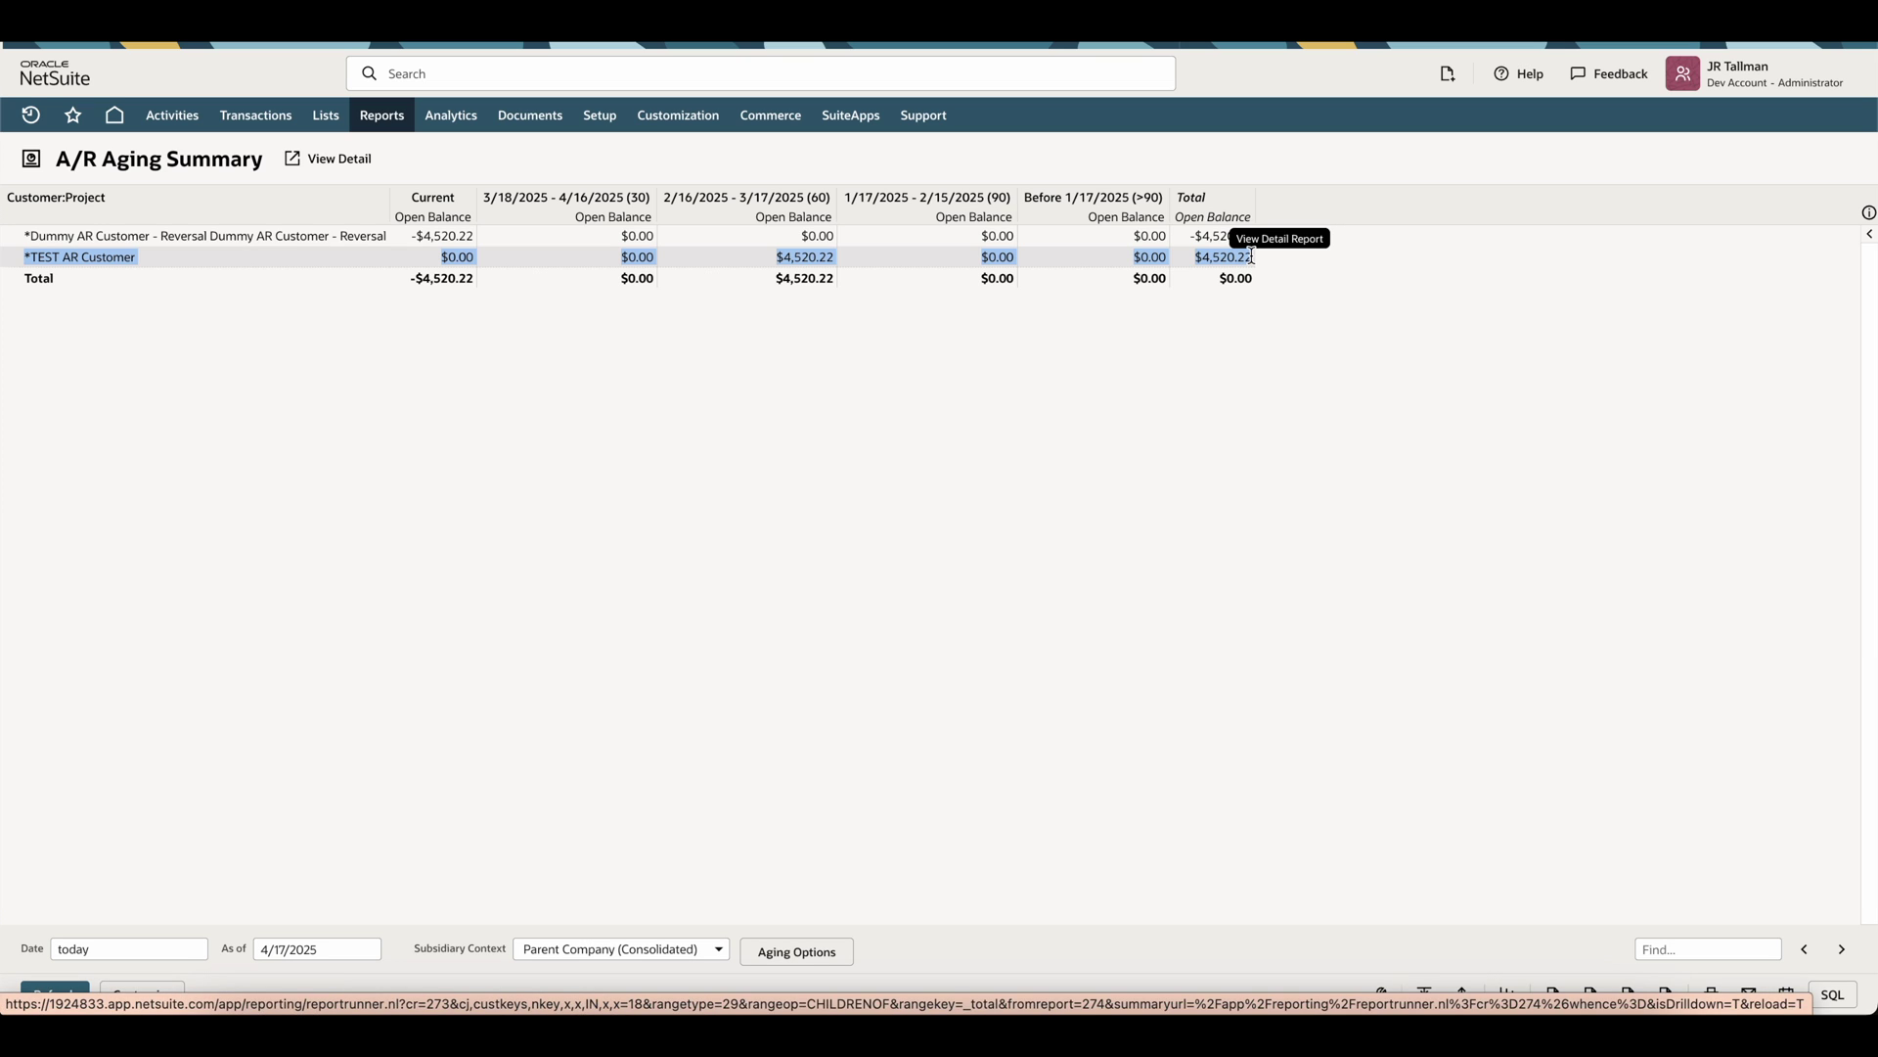
left_click(1133, 483)
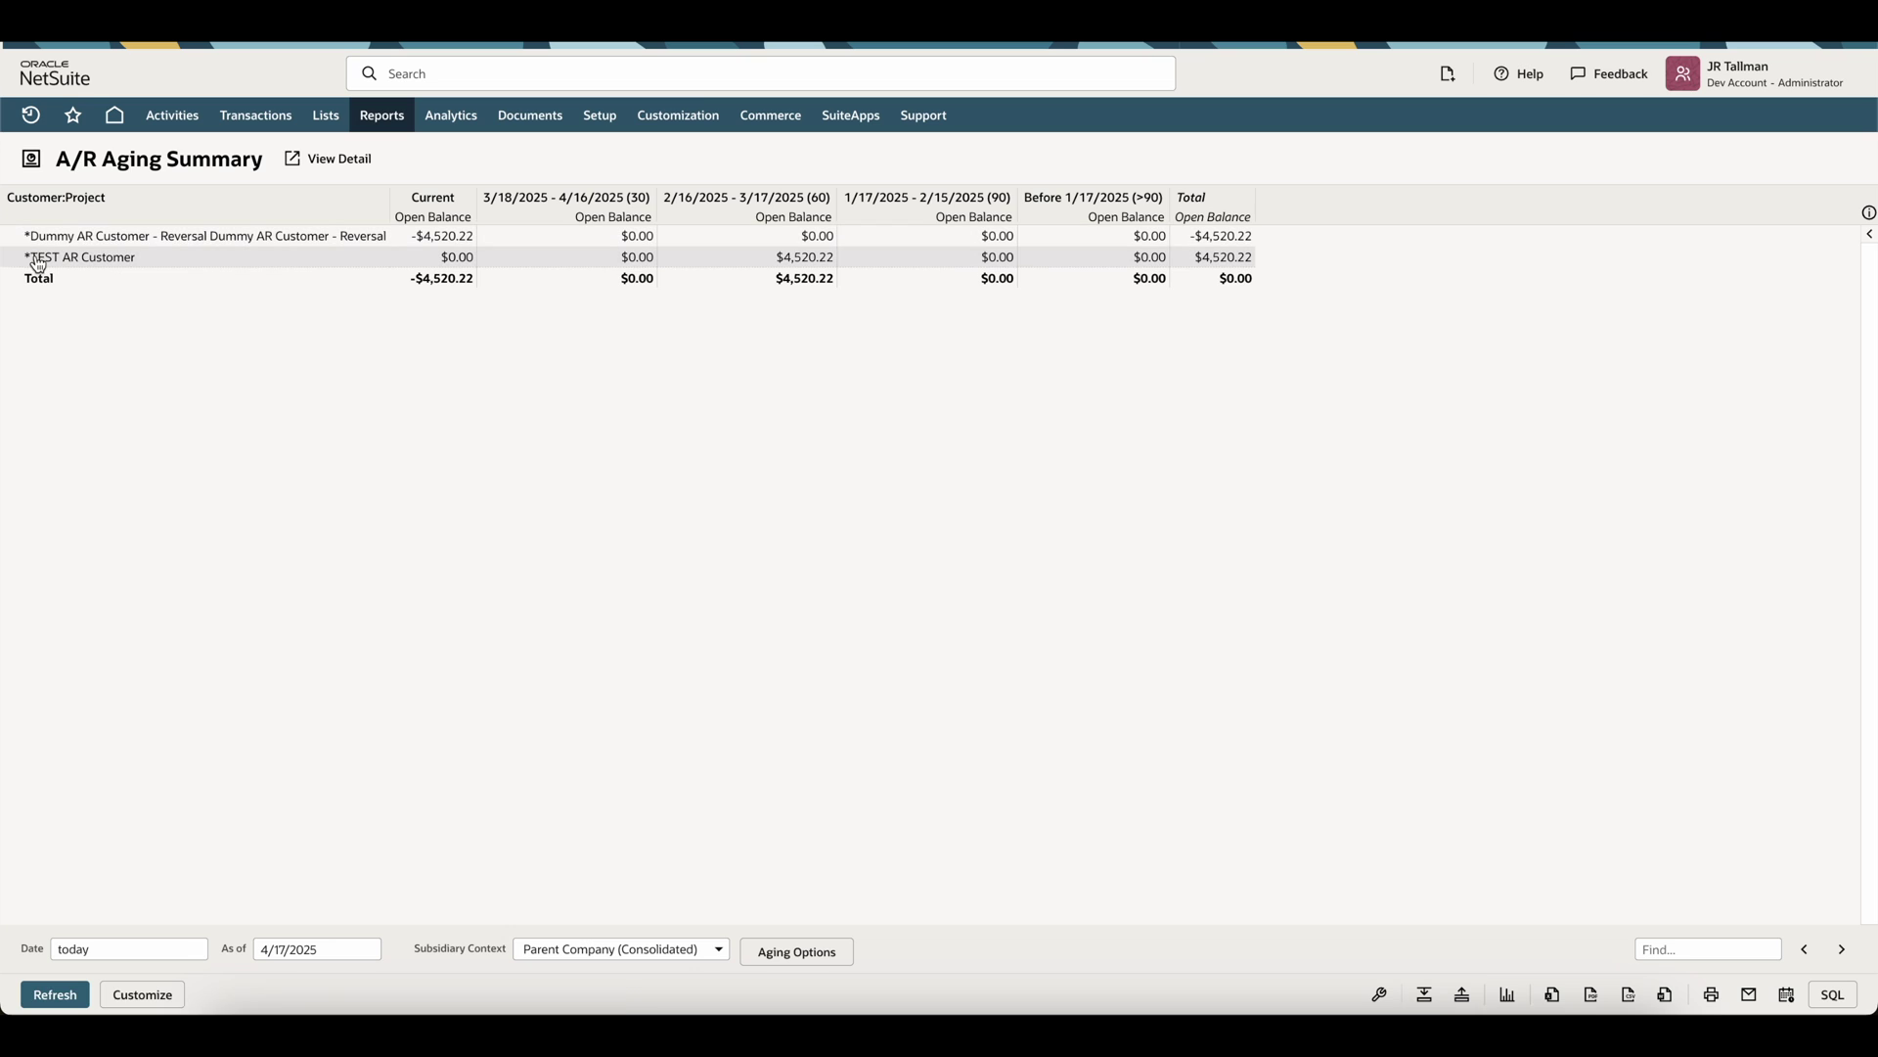
left_click_drag(10, 260, 160, 261)
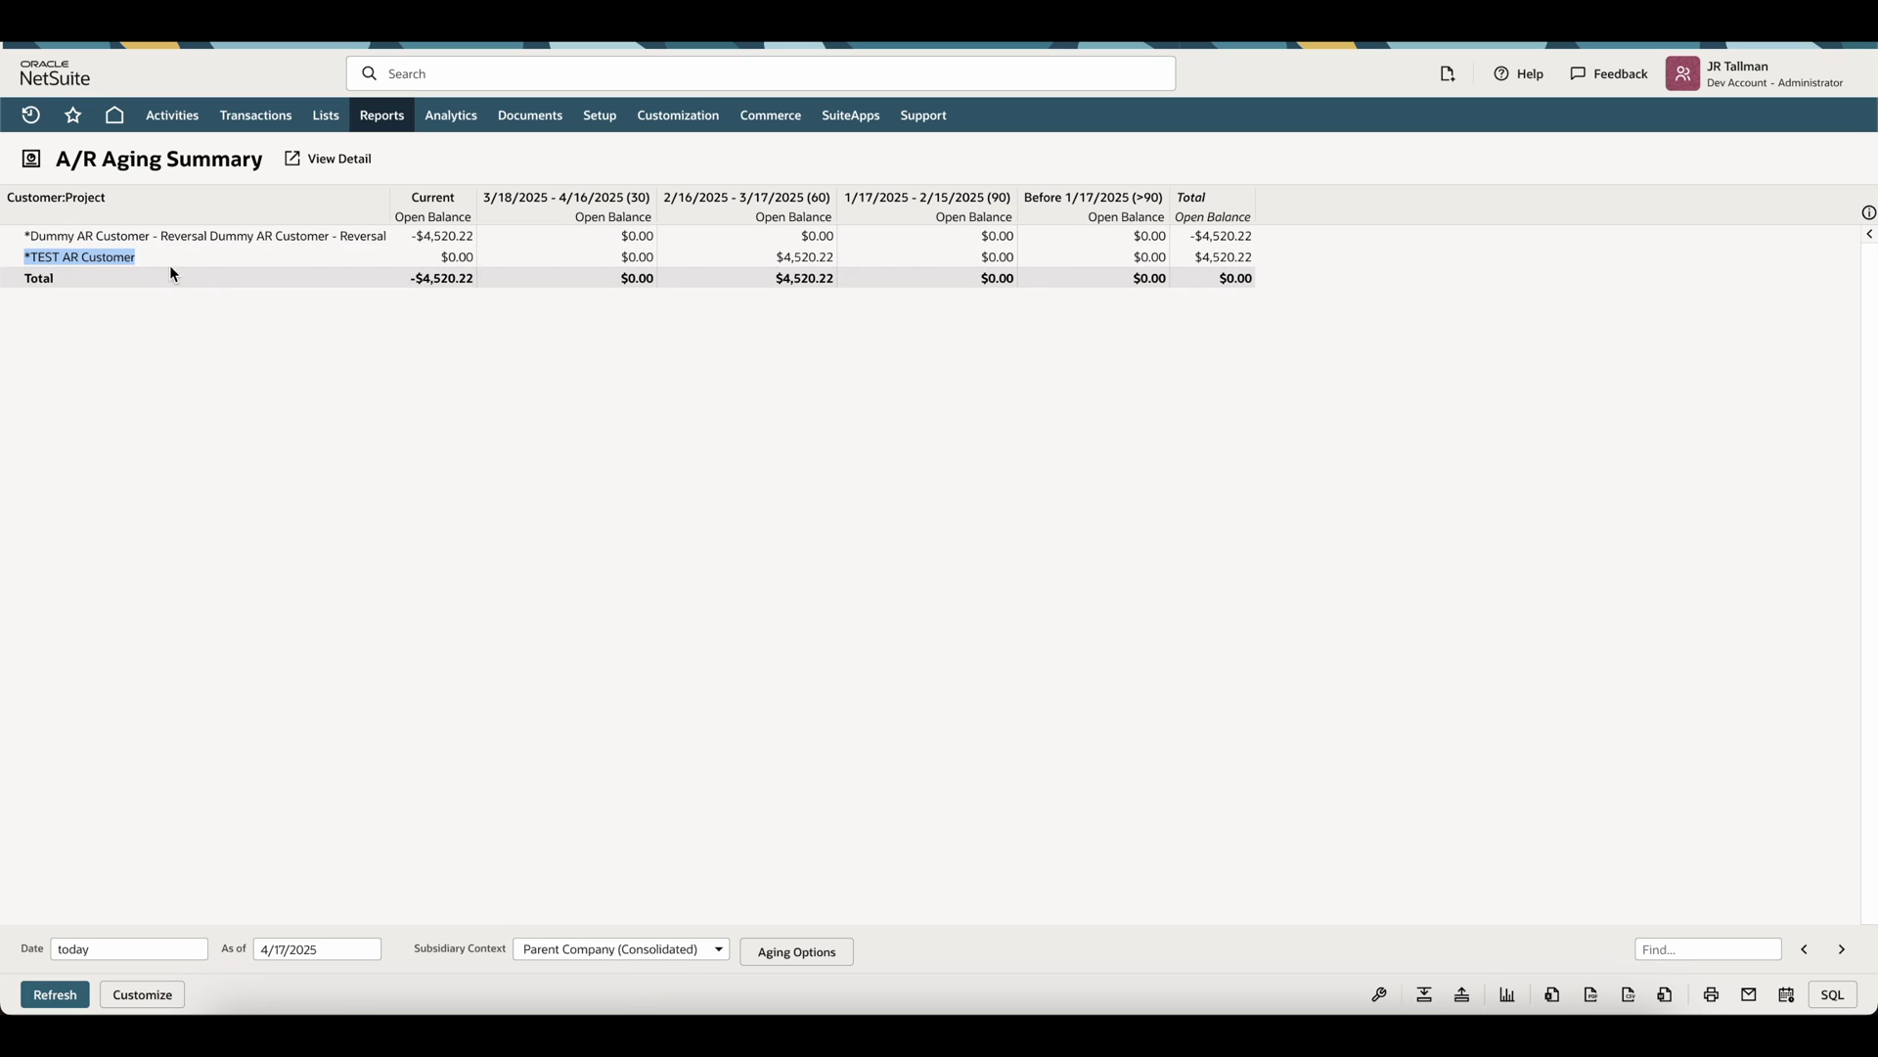
left_click(17, 238)
left_click_drag(18, 237, 1251, 237)
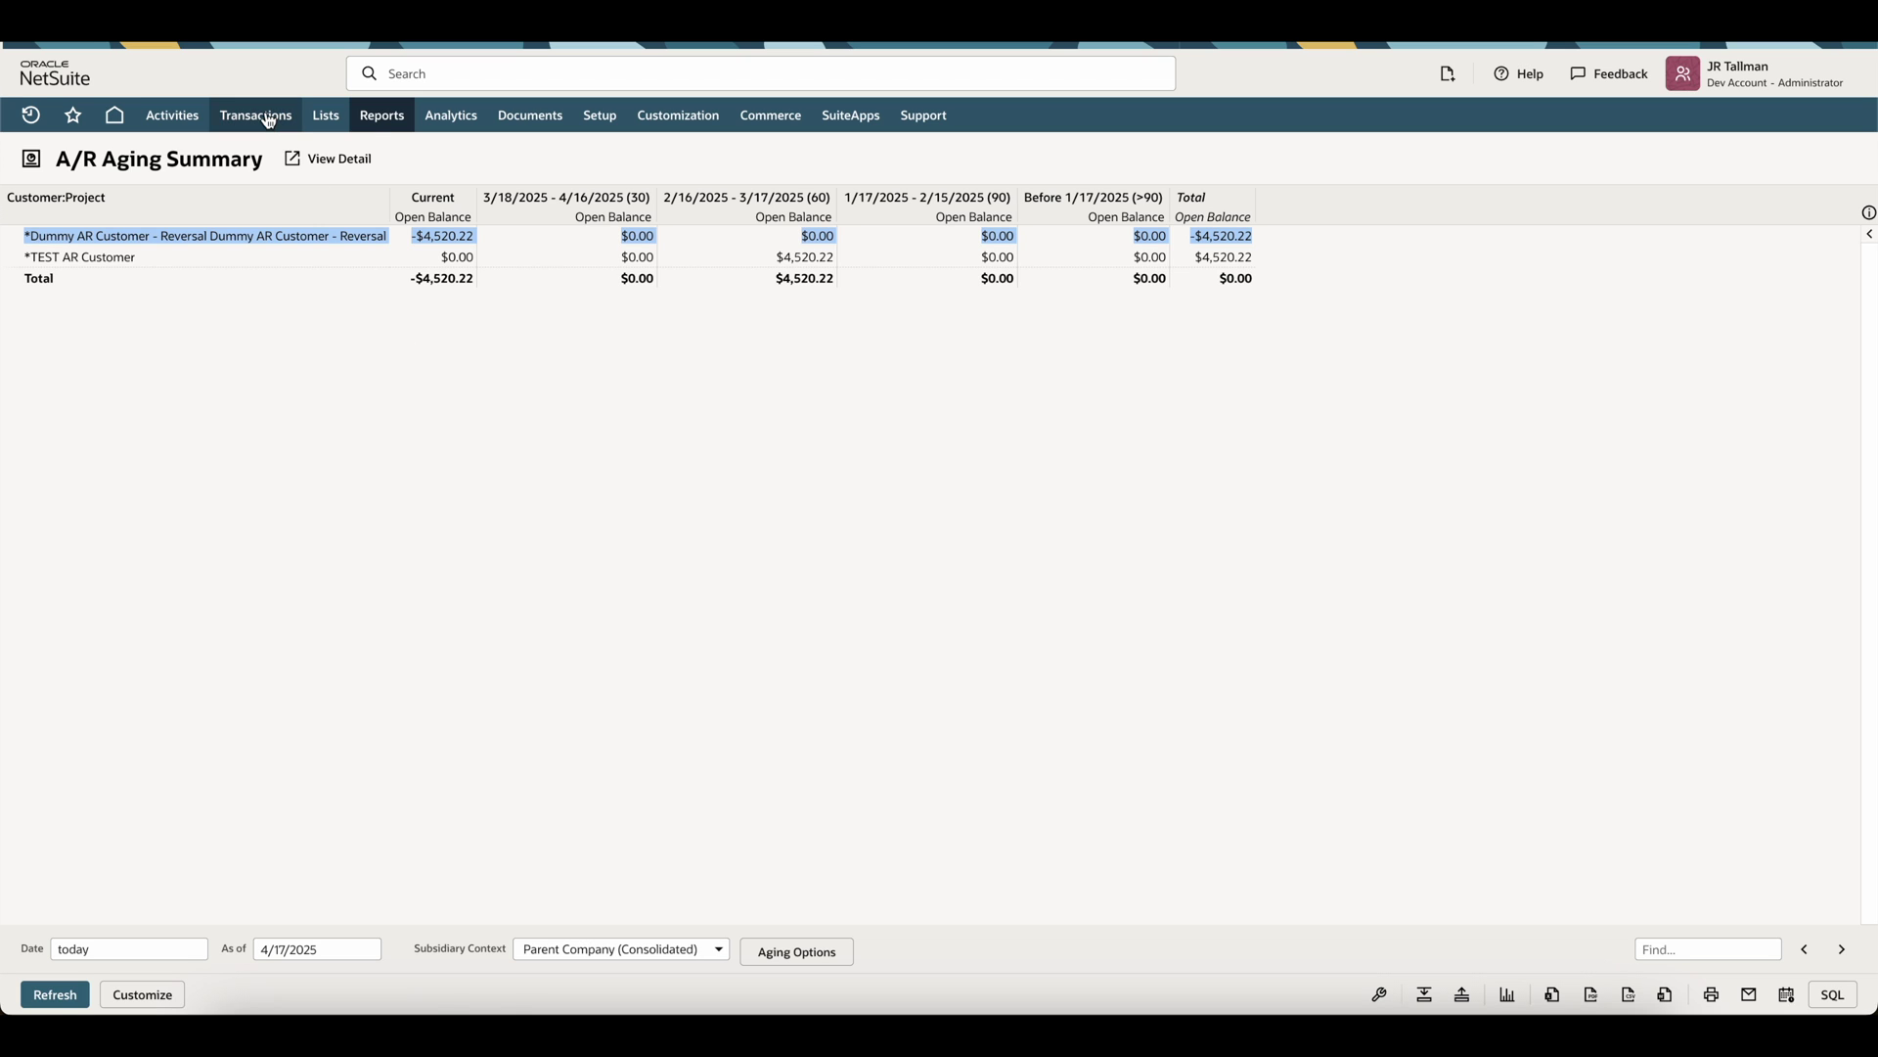
- Start a new journal entry with subsidiary Parent Company
mouse_move(259, 118)
mouse_move(254, 478)
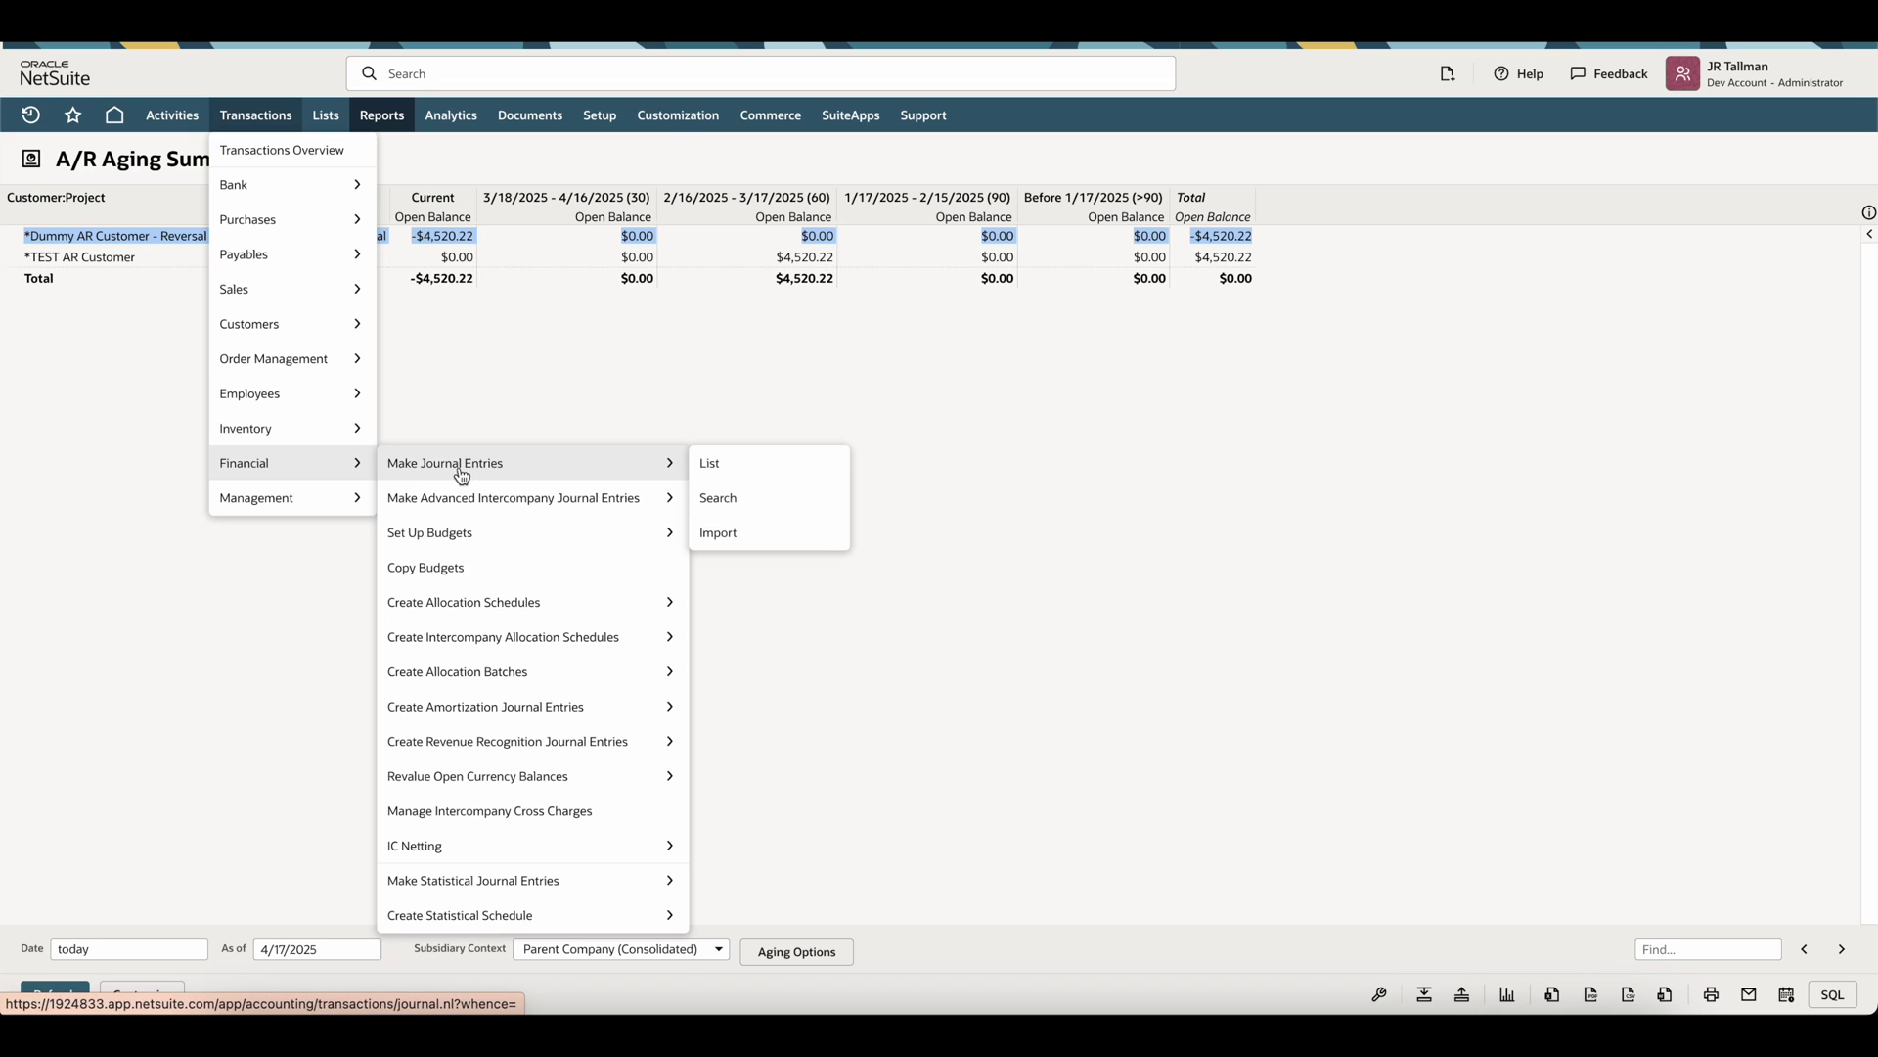
left_click(460, 467)
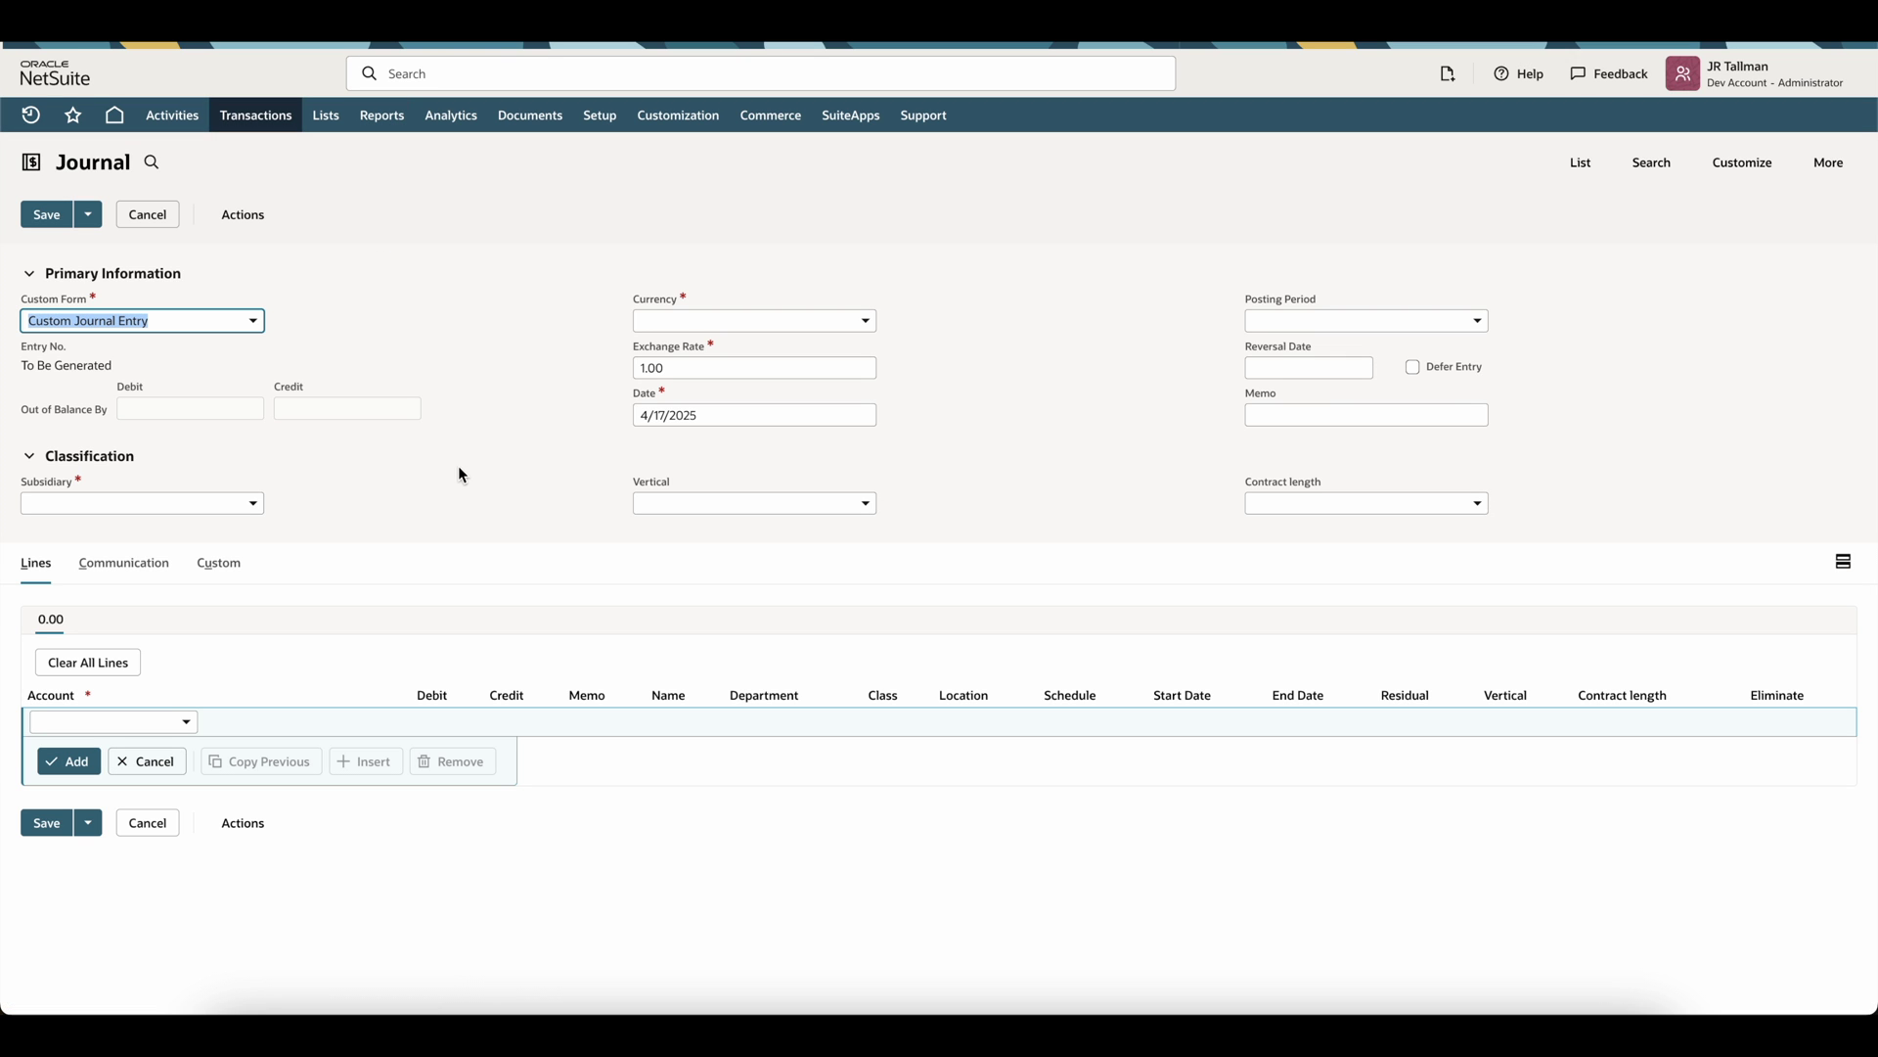
left_click(163, 503)
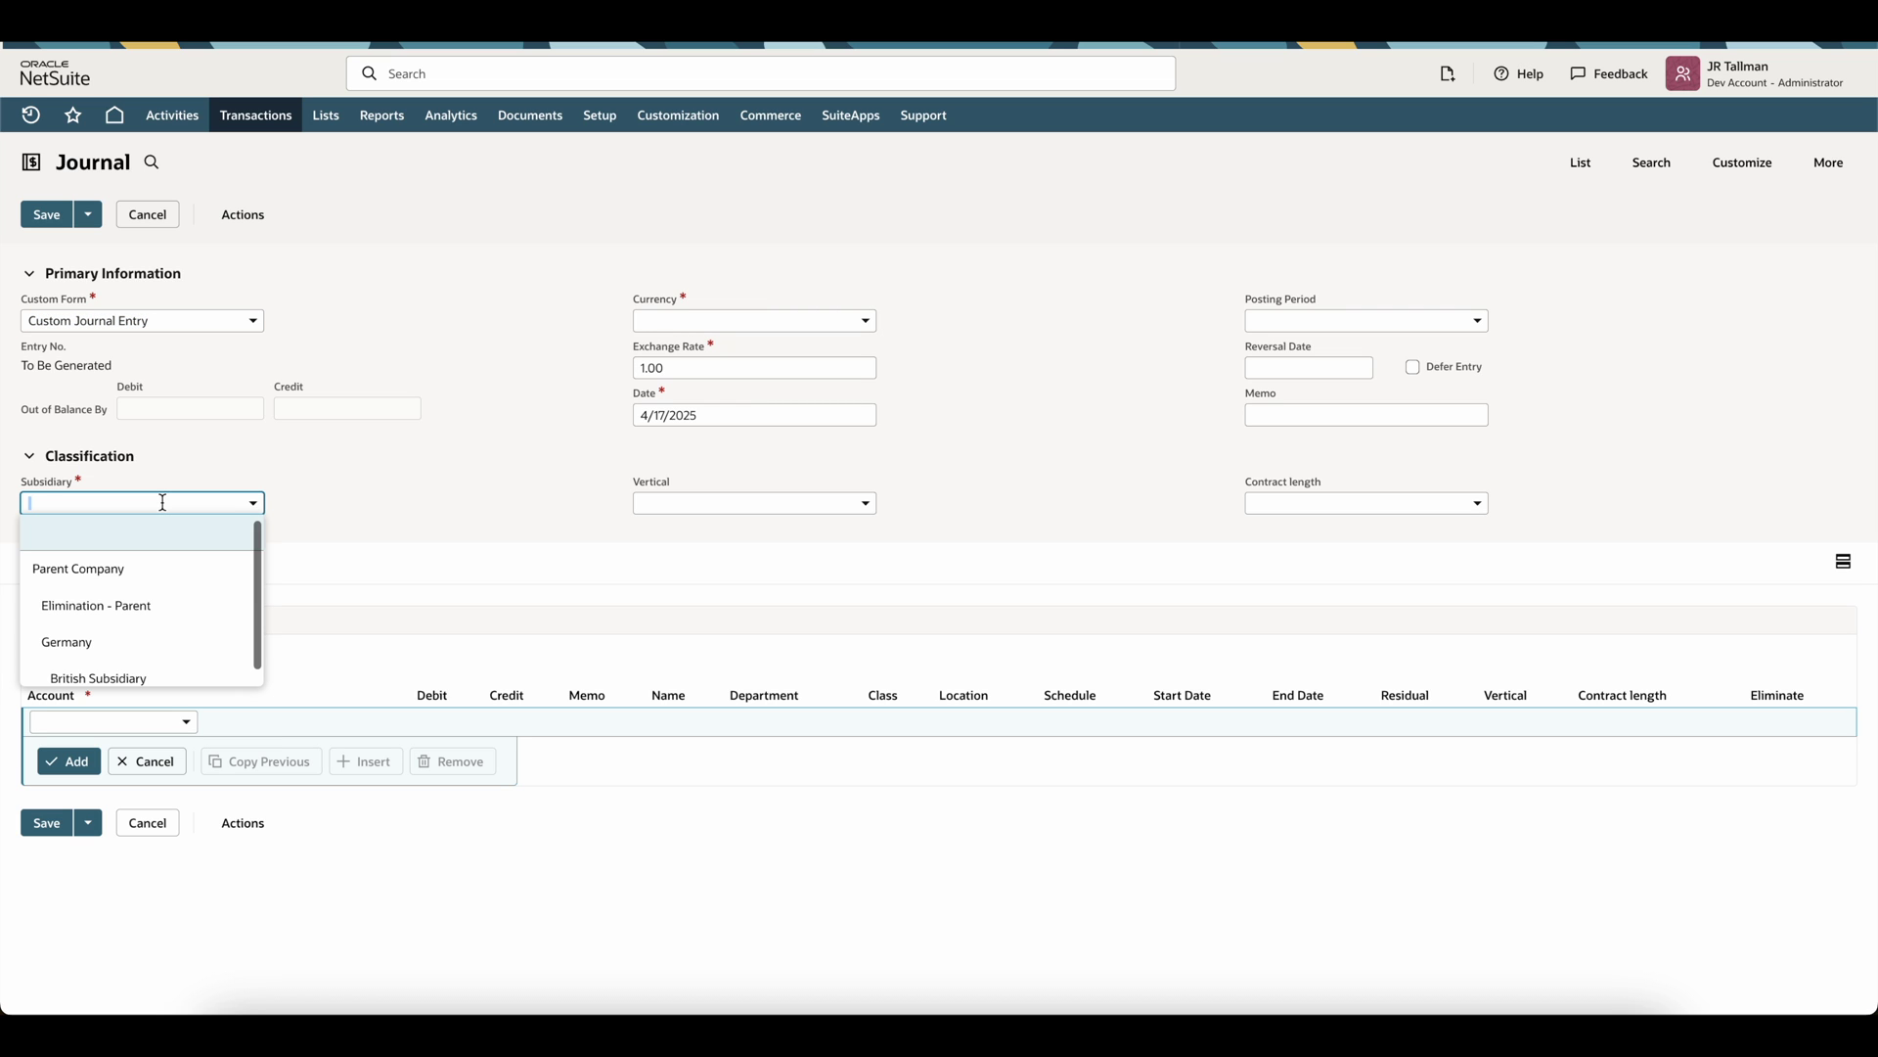
left_click(117, 562)
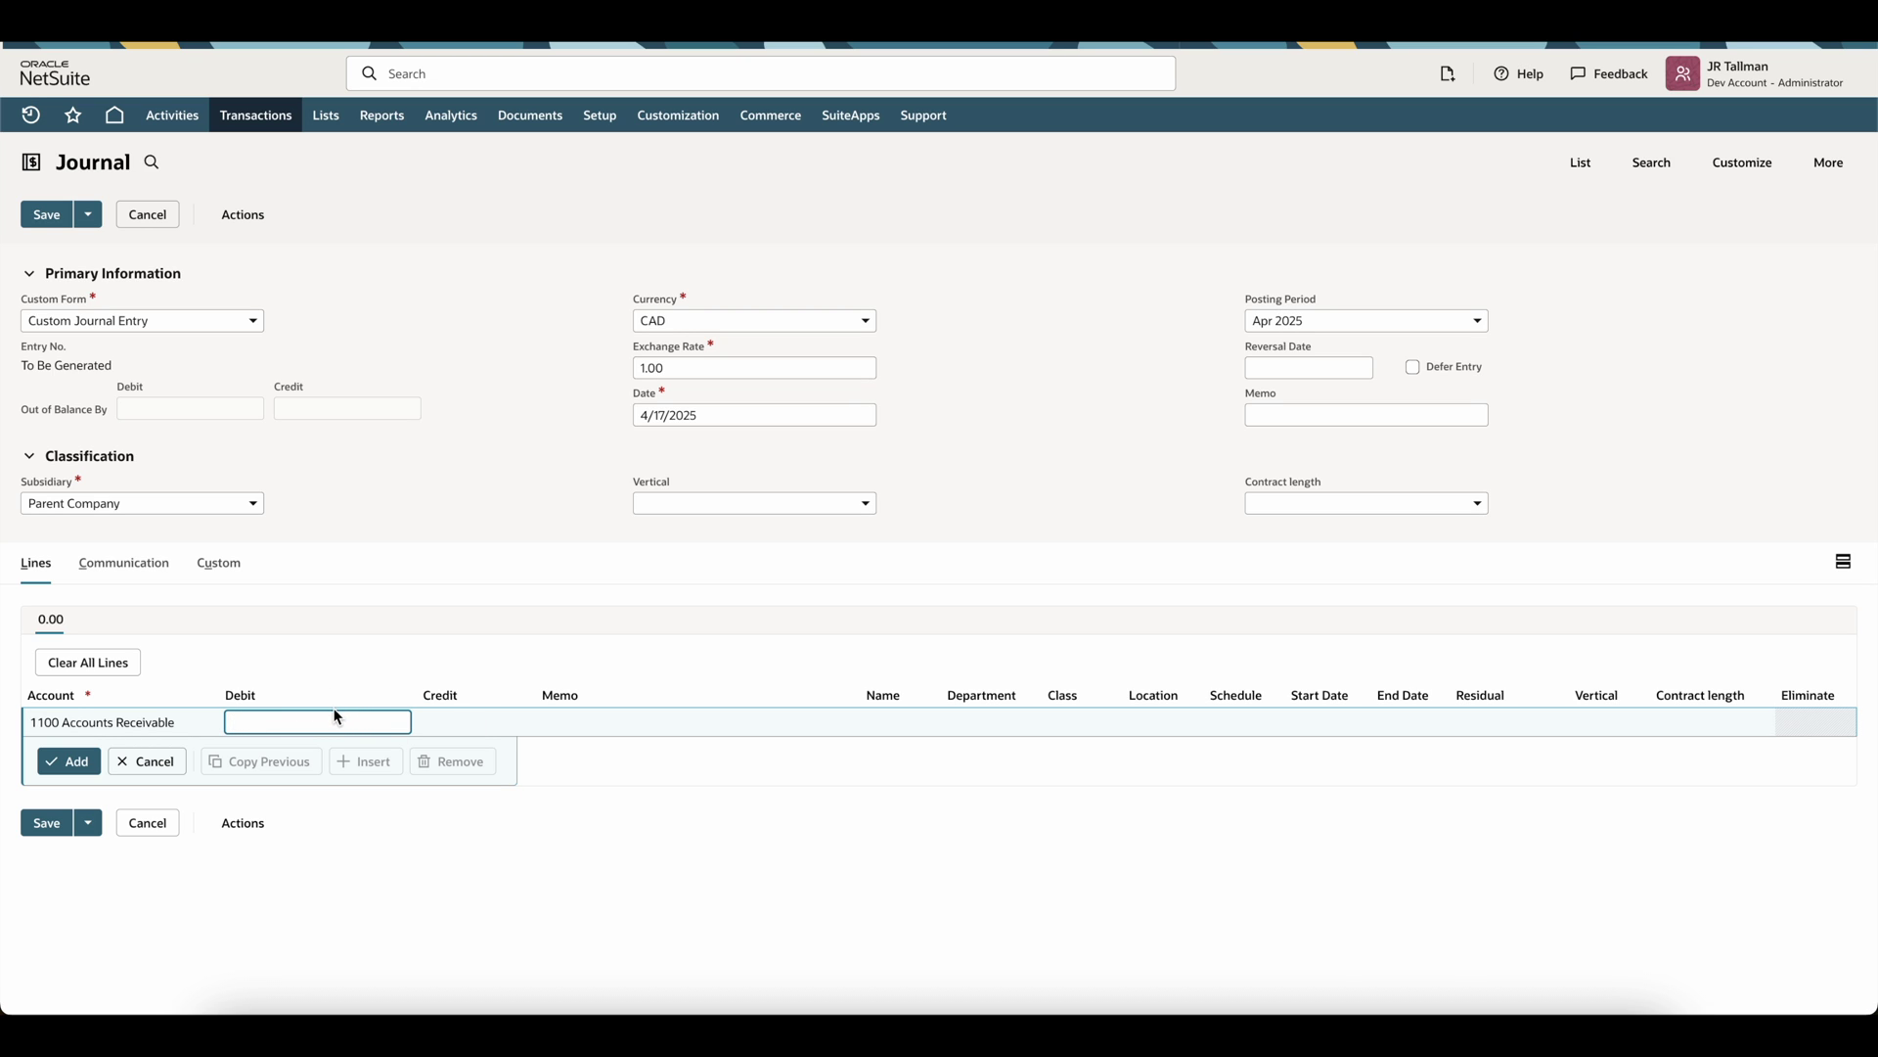
- Add a 4,520.22 debit line to 1100 Accounts Receivable for Dummy AR Customer - Reversal
type("4520.22")
key("Tab")
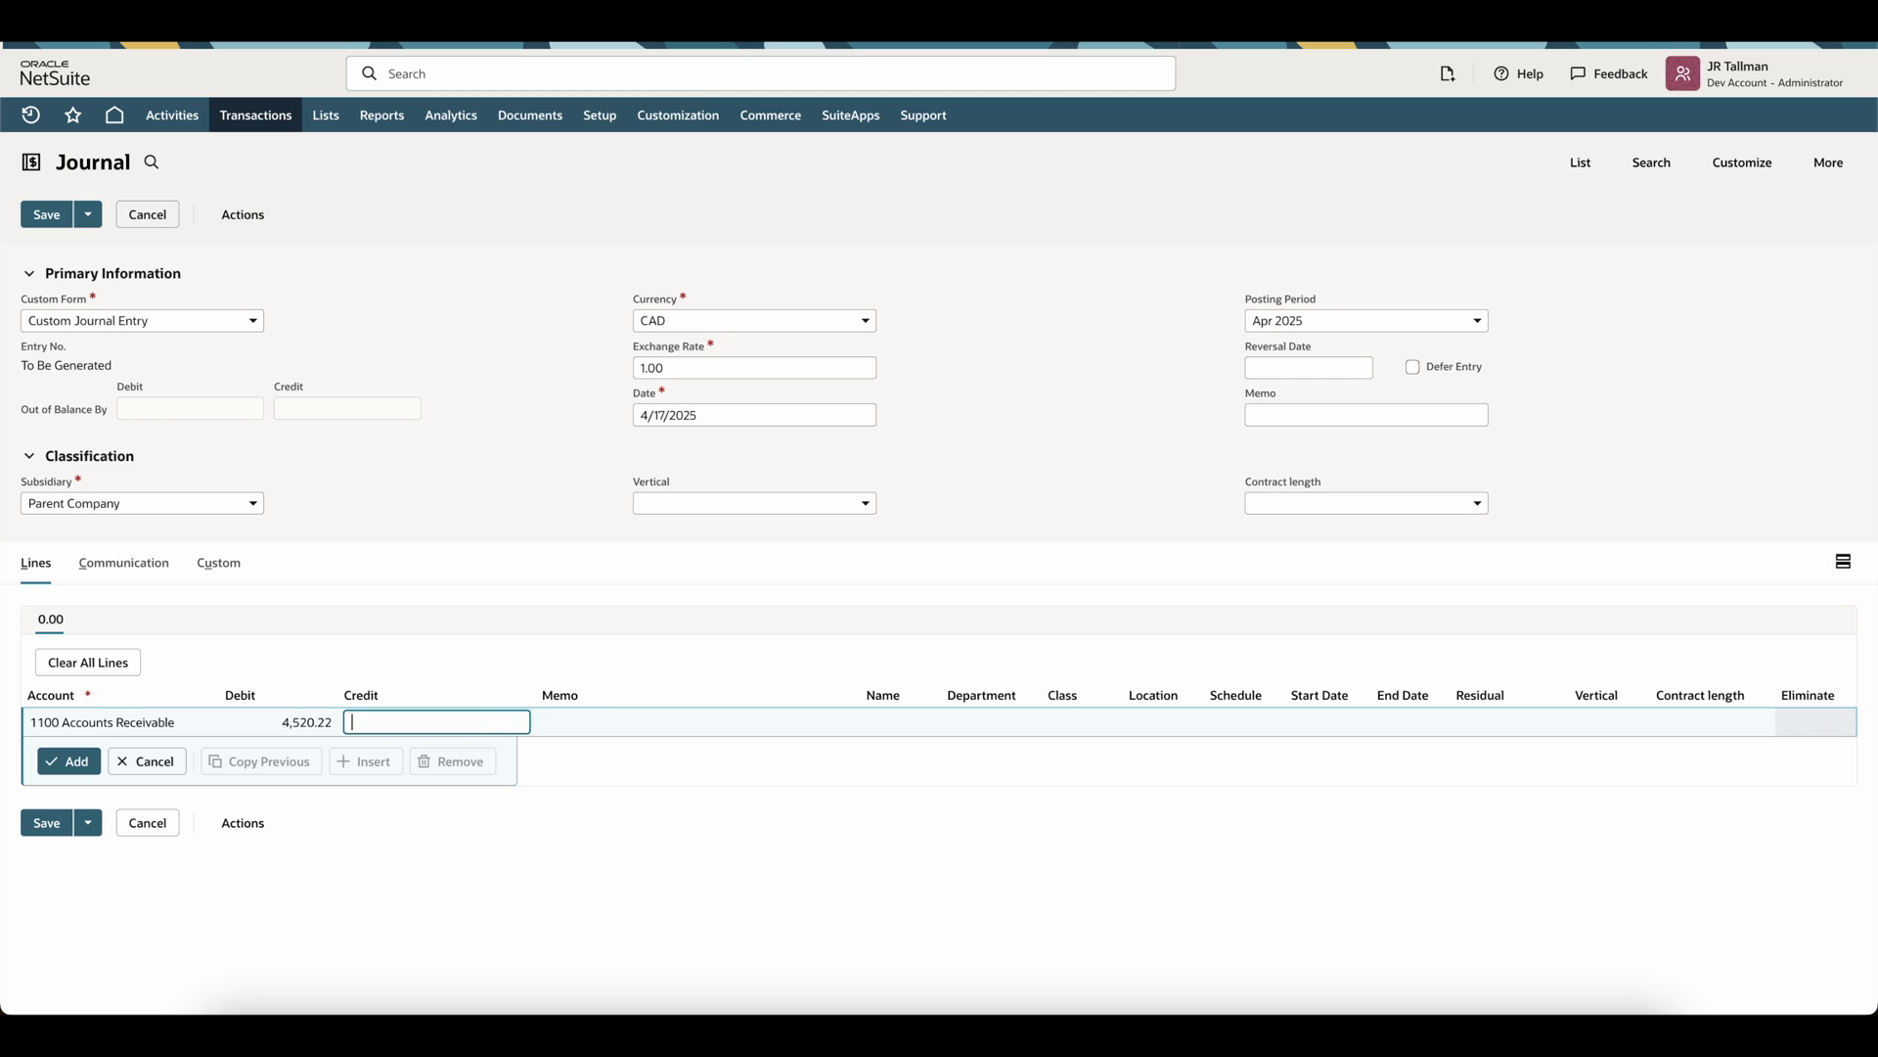
key("Tab")
key("Tab")
left_click(843, 722)
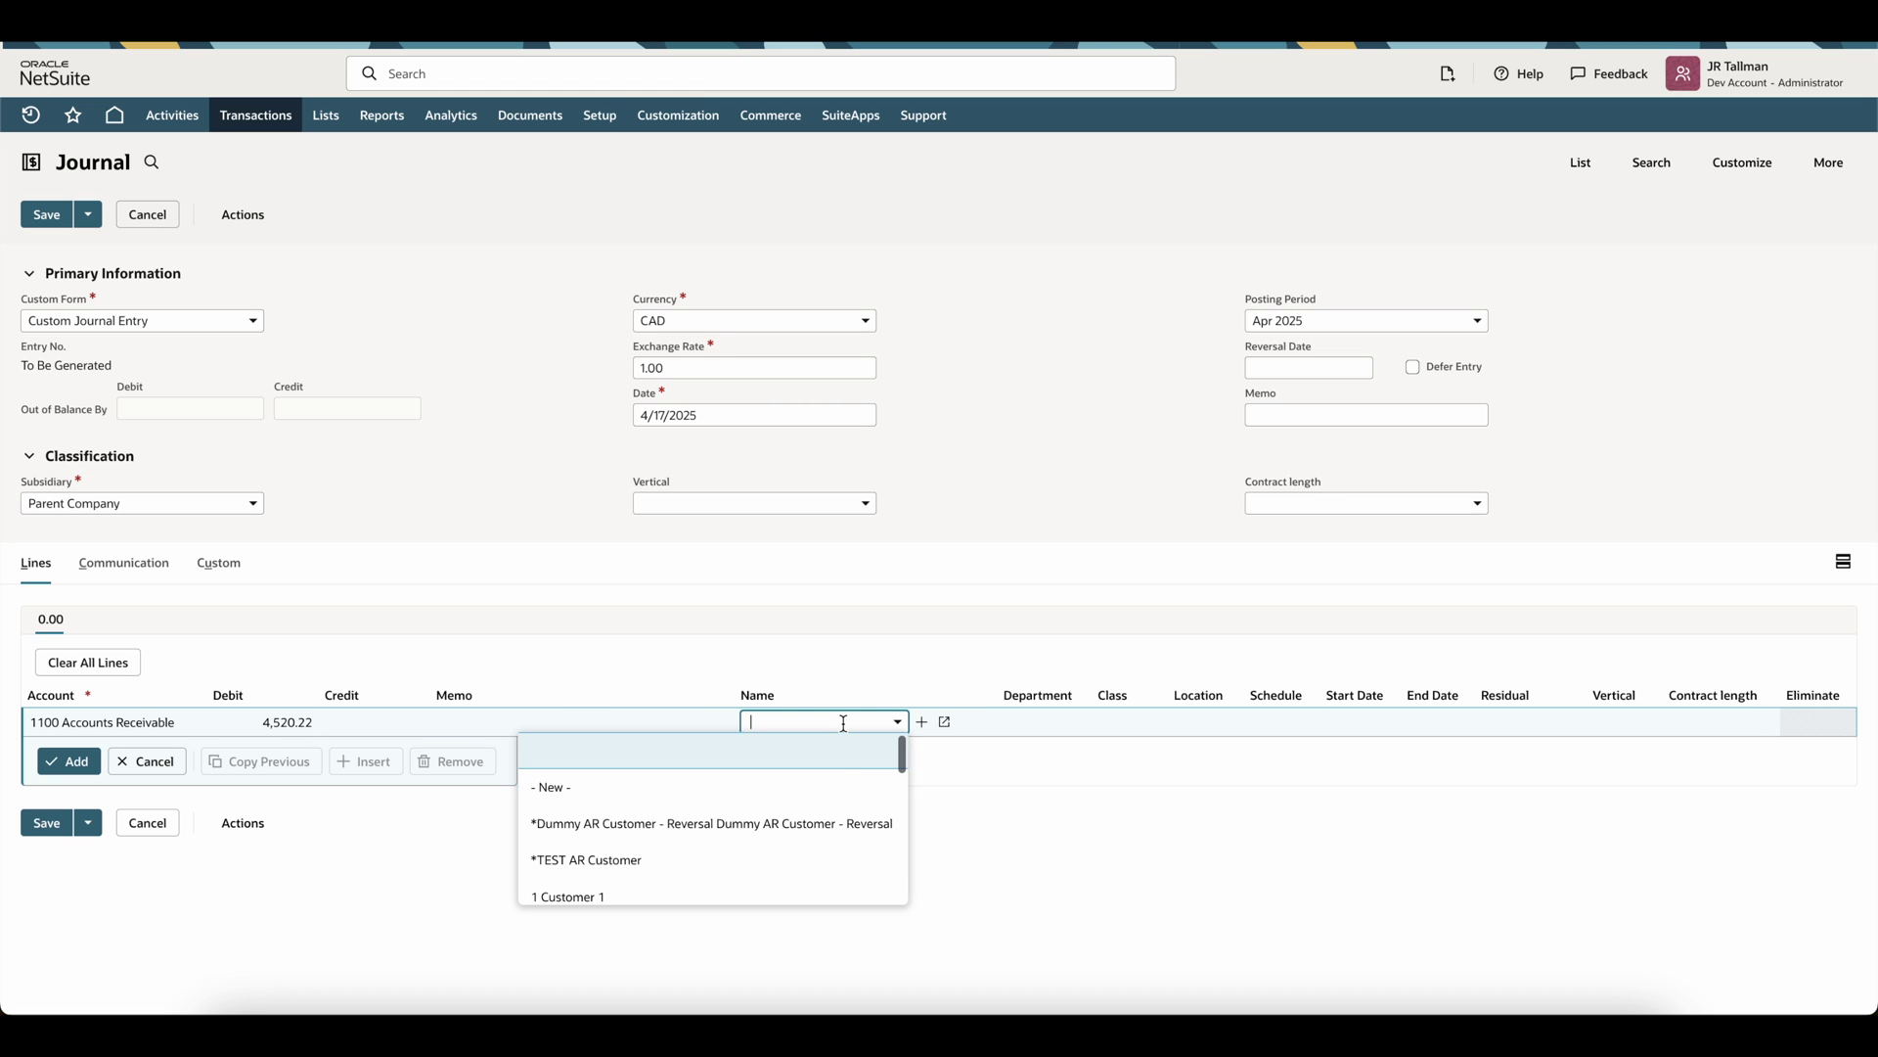
left_click(839, 638)
left_click(840, 721)
left_click(799, 827)
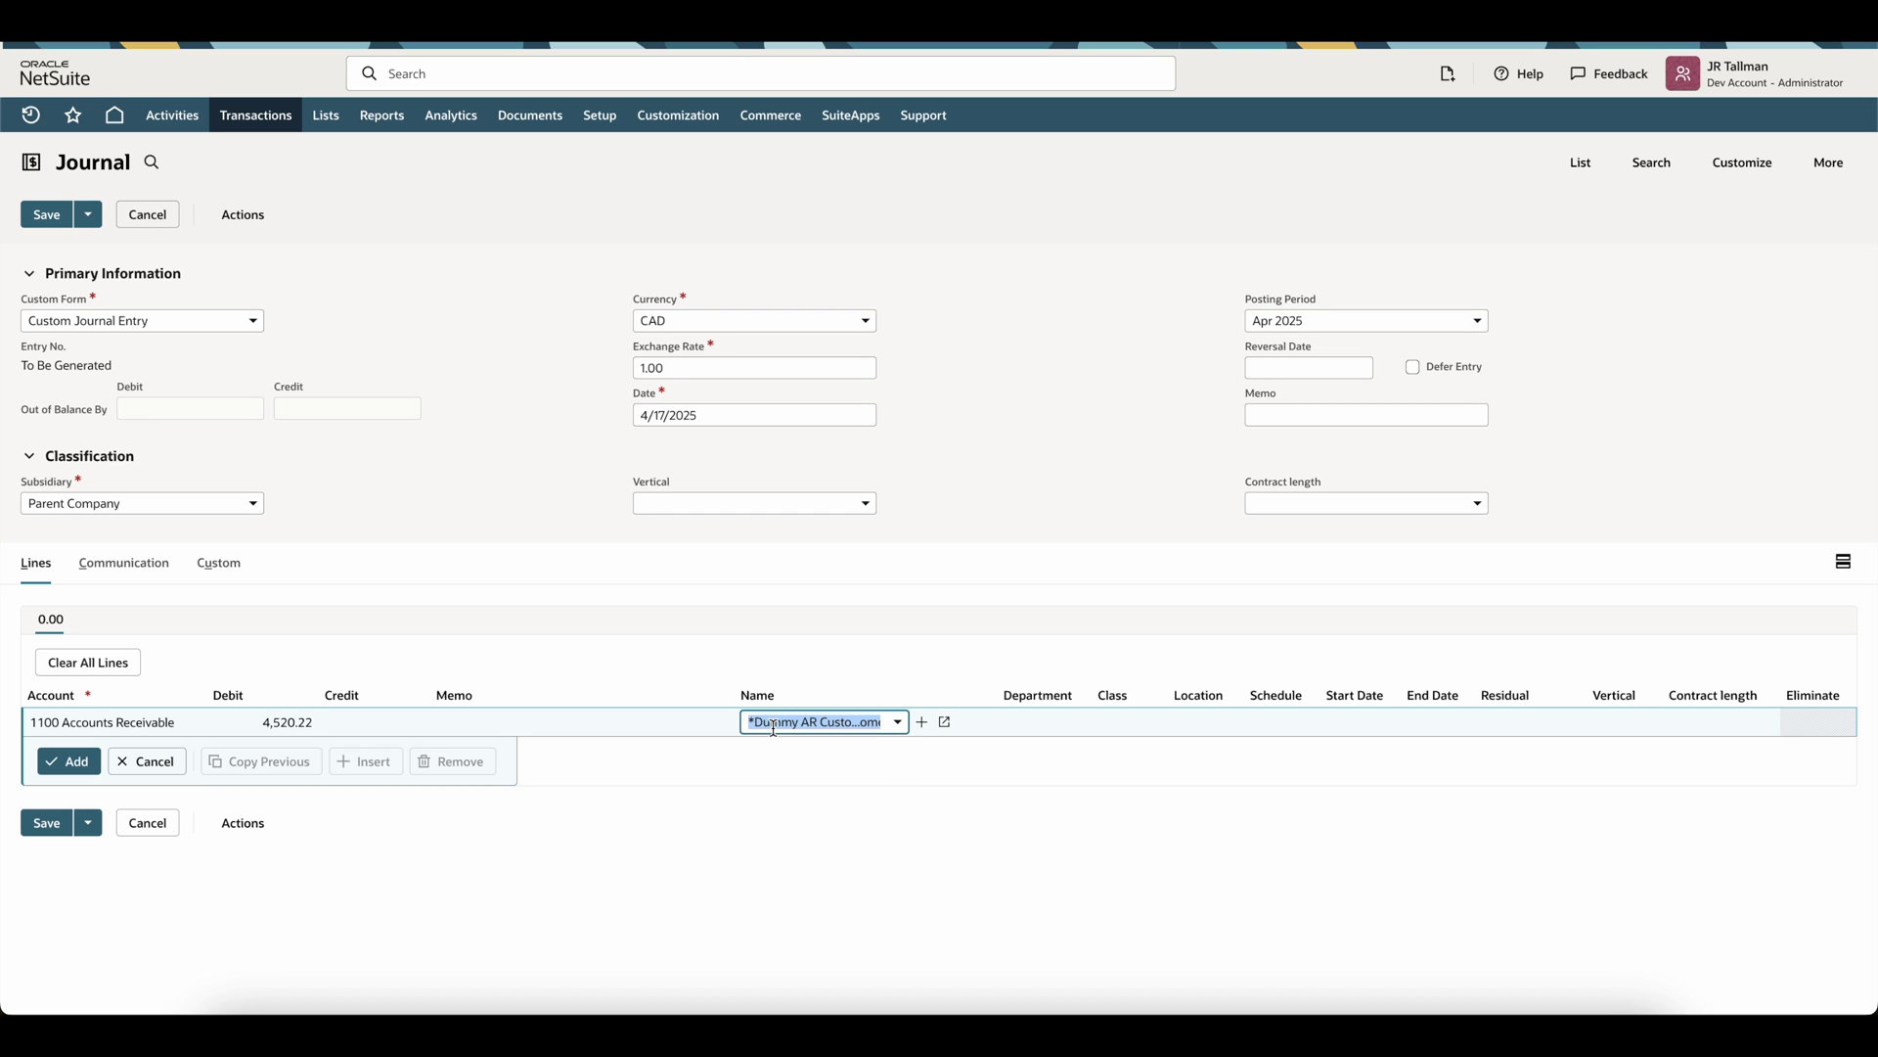
key("Return")
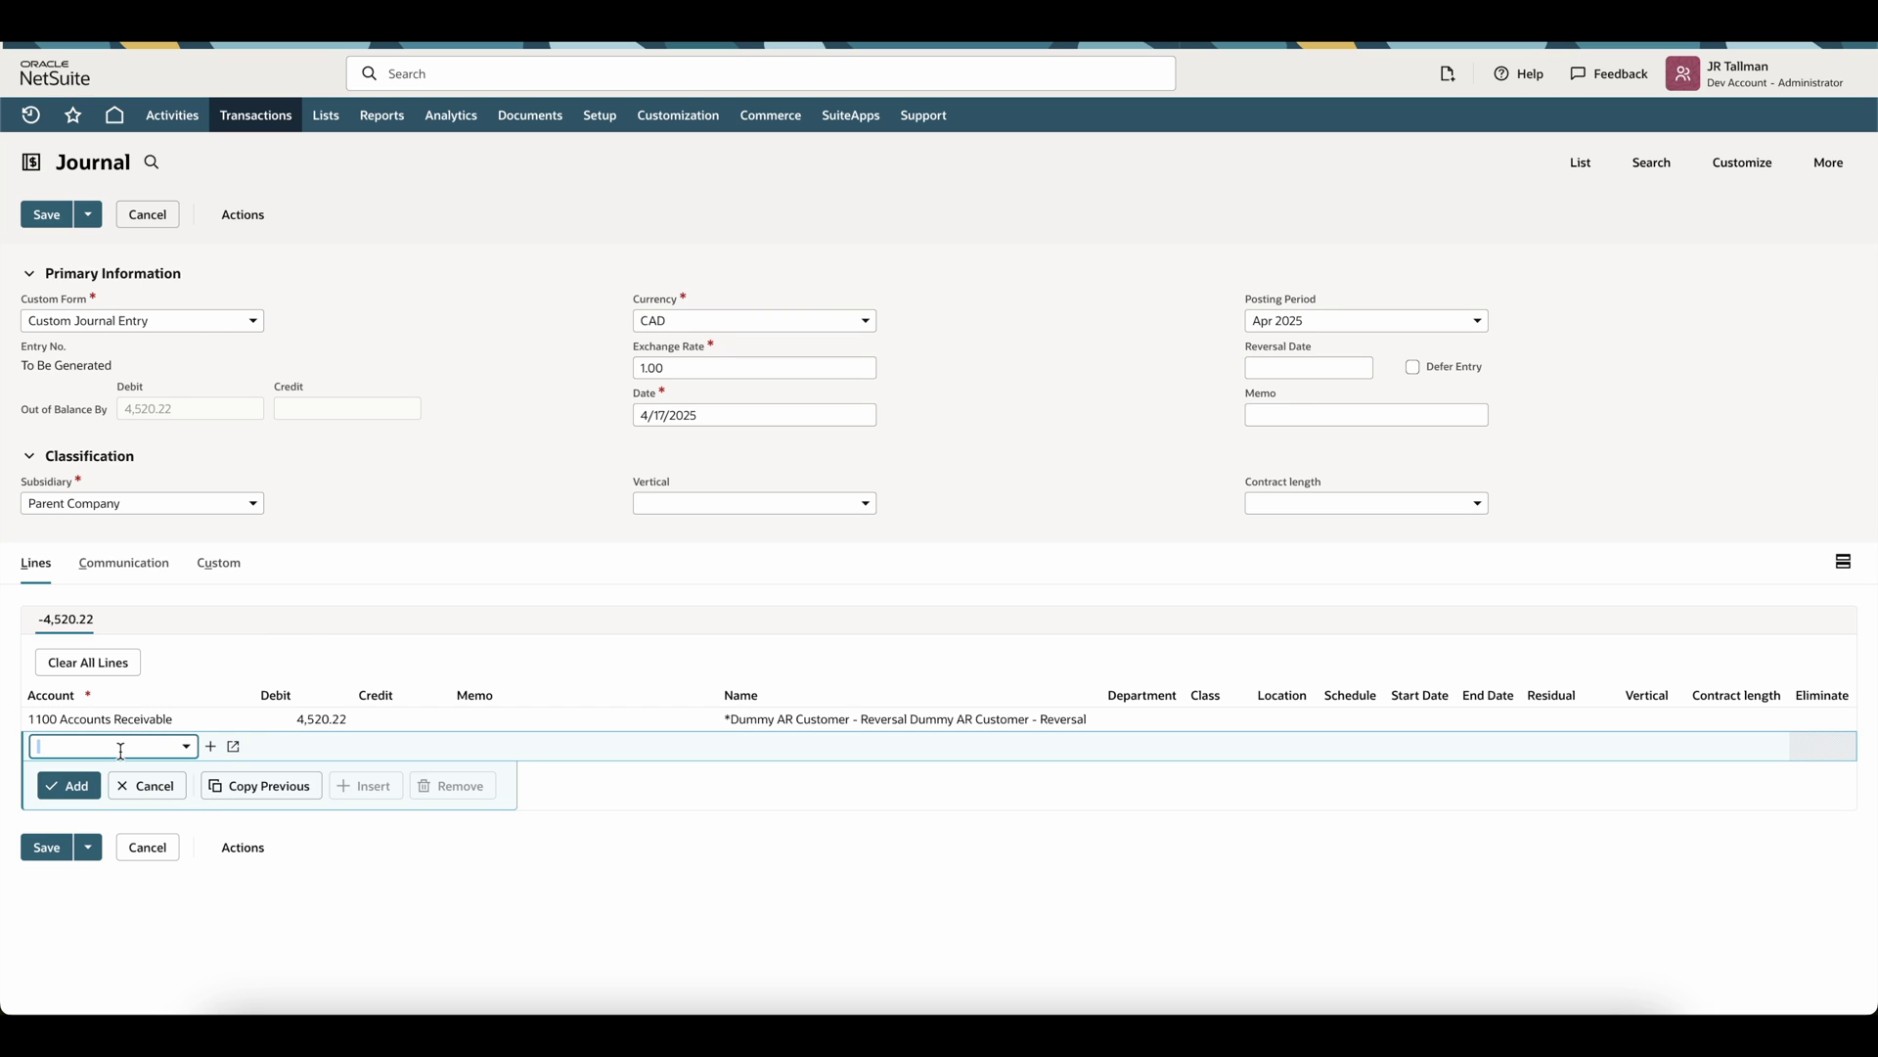
- Add the offsetting 4,520.22 credit to 4000 Sales and save journal 20
type("4000")
key("Tab")
key("Tab")
key("Return")
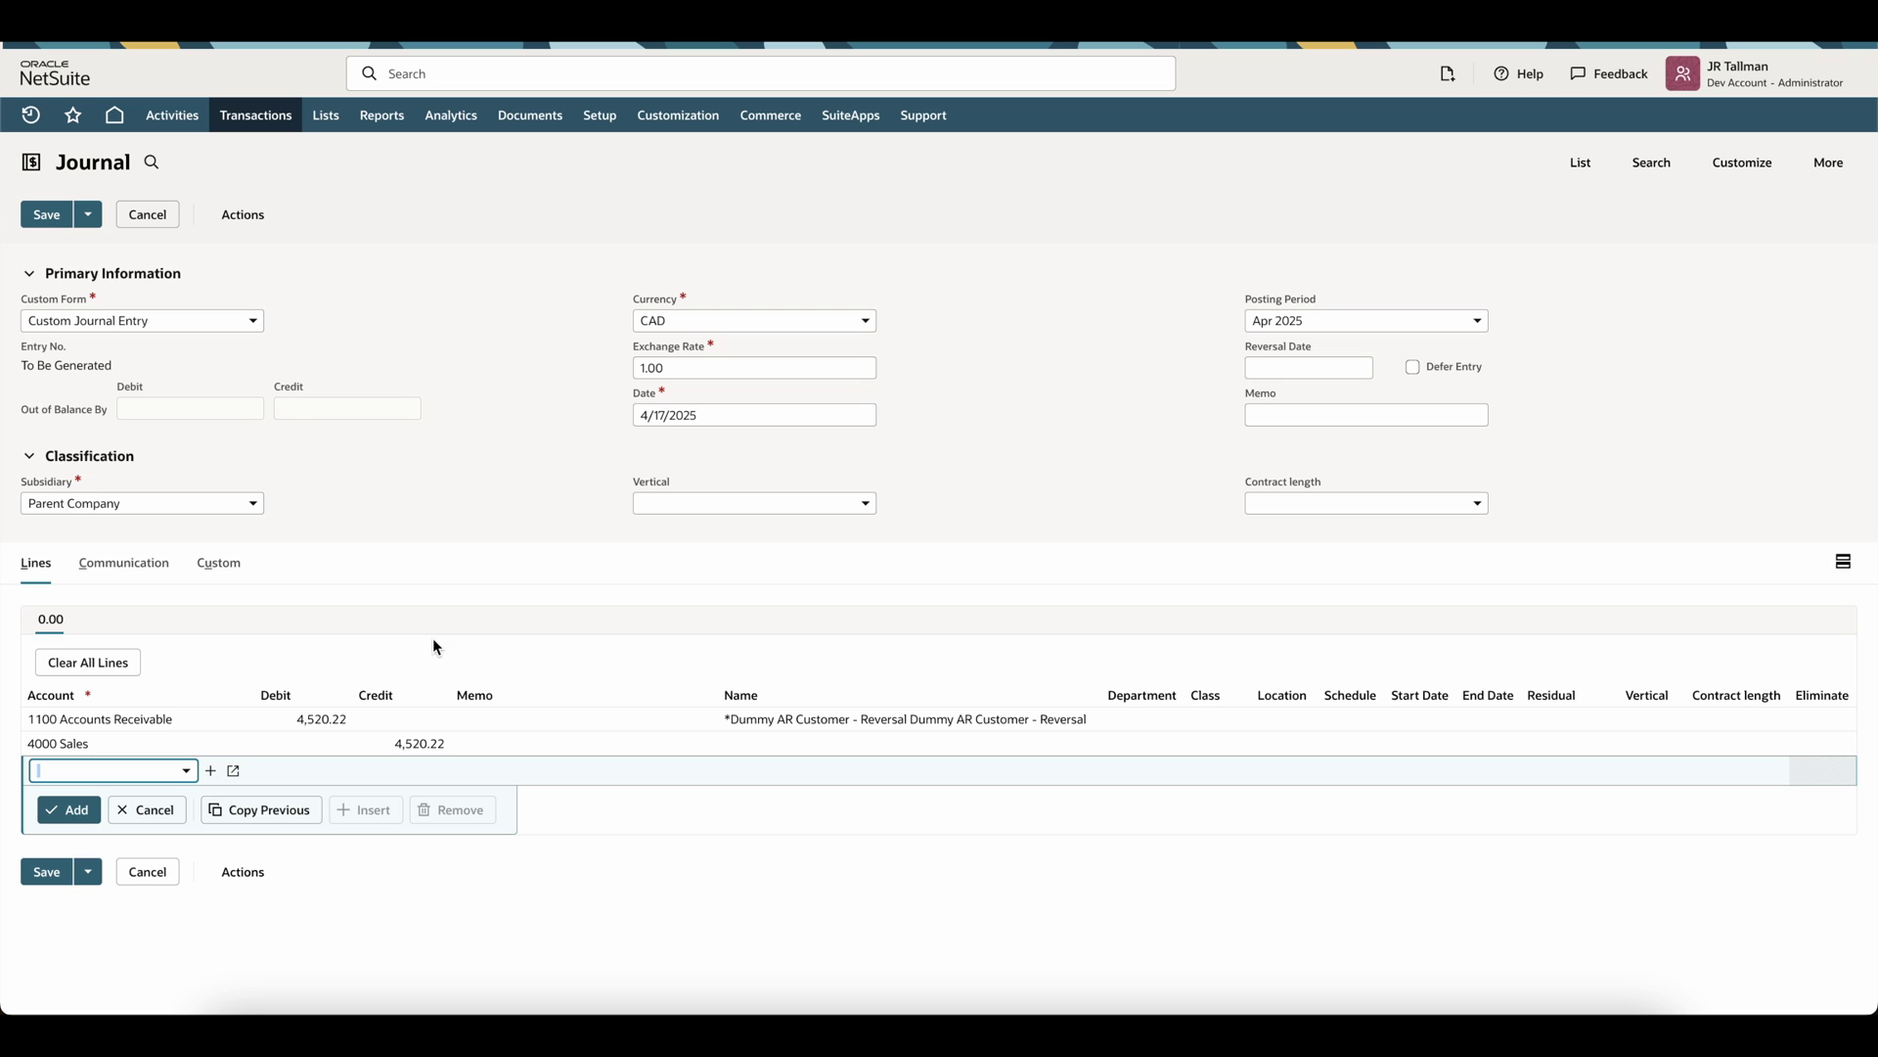
left_click(51, 215)
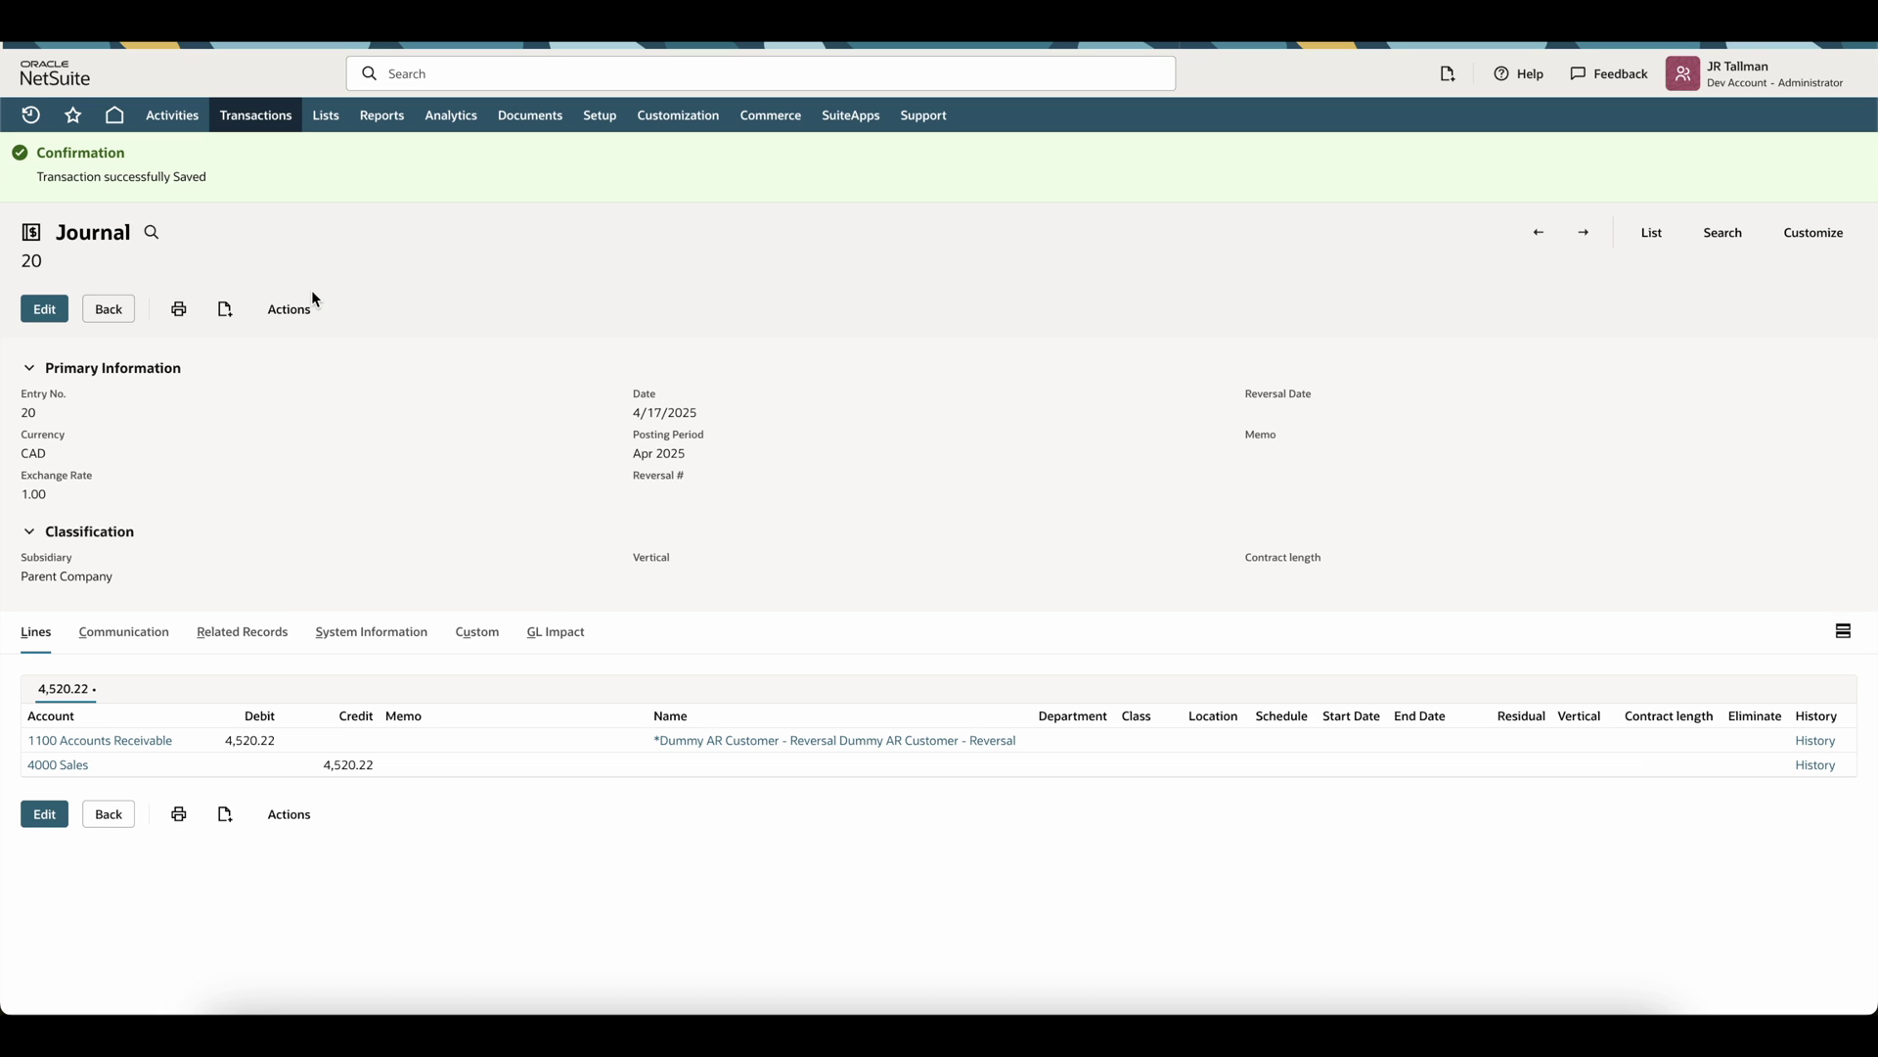
- Start a customer payment for Dummy AR Customer - Reversal
left_click_drag(650, 740, 1022, 749)
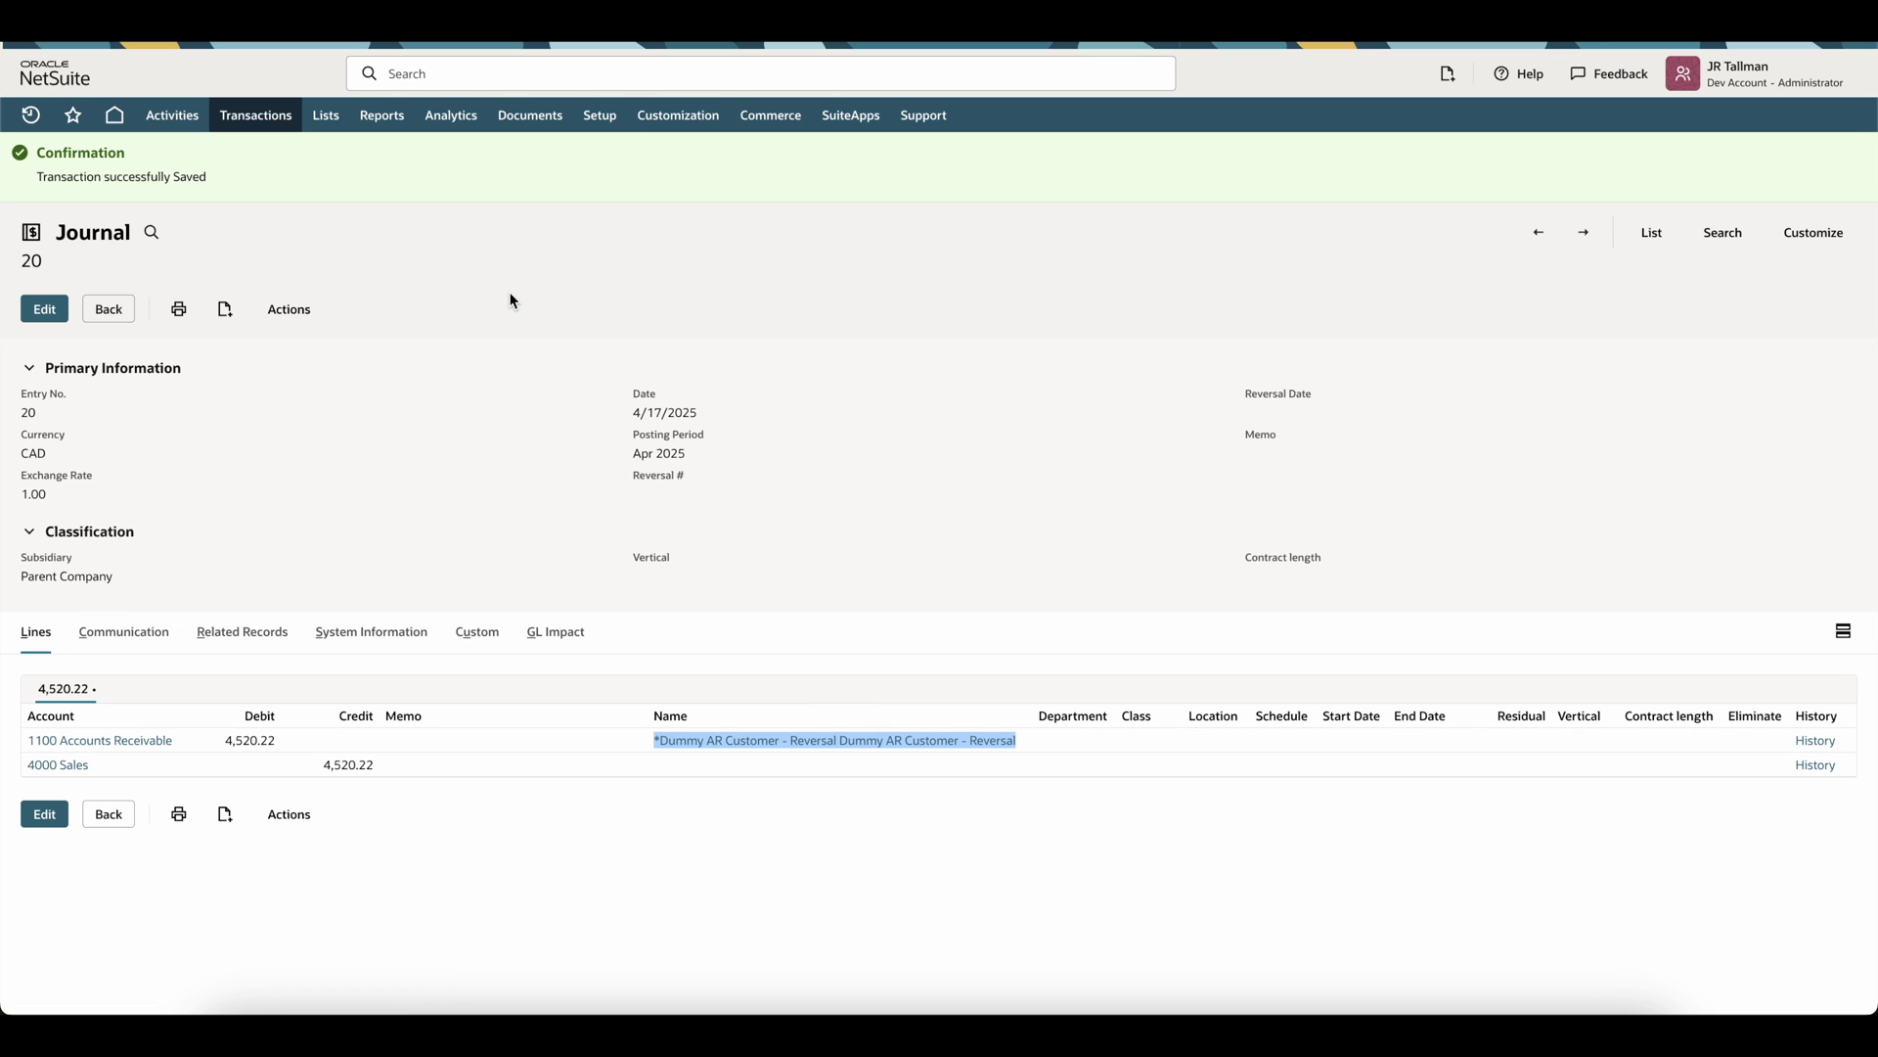
mouse_move(256, 115)
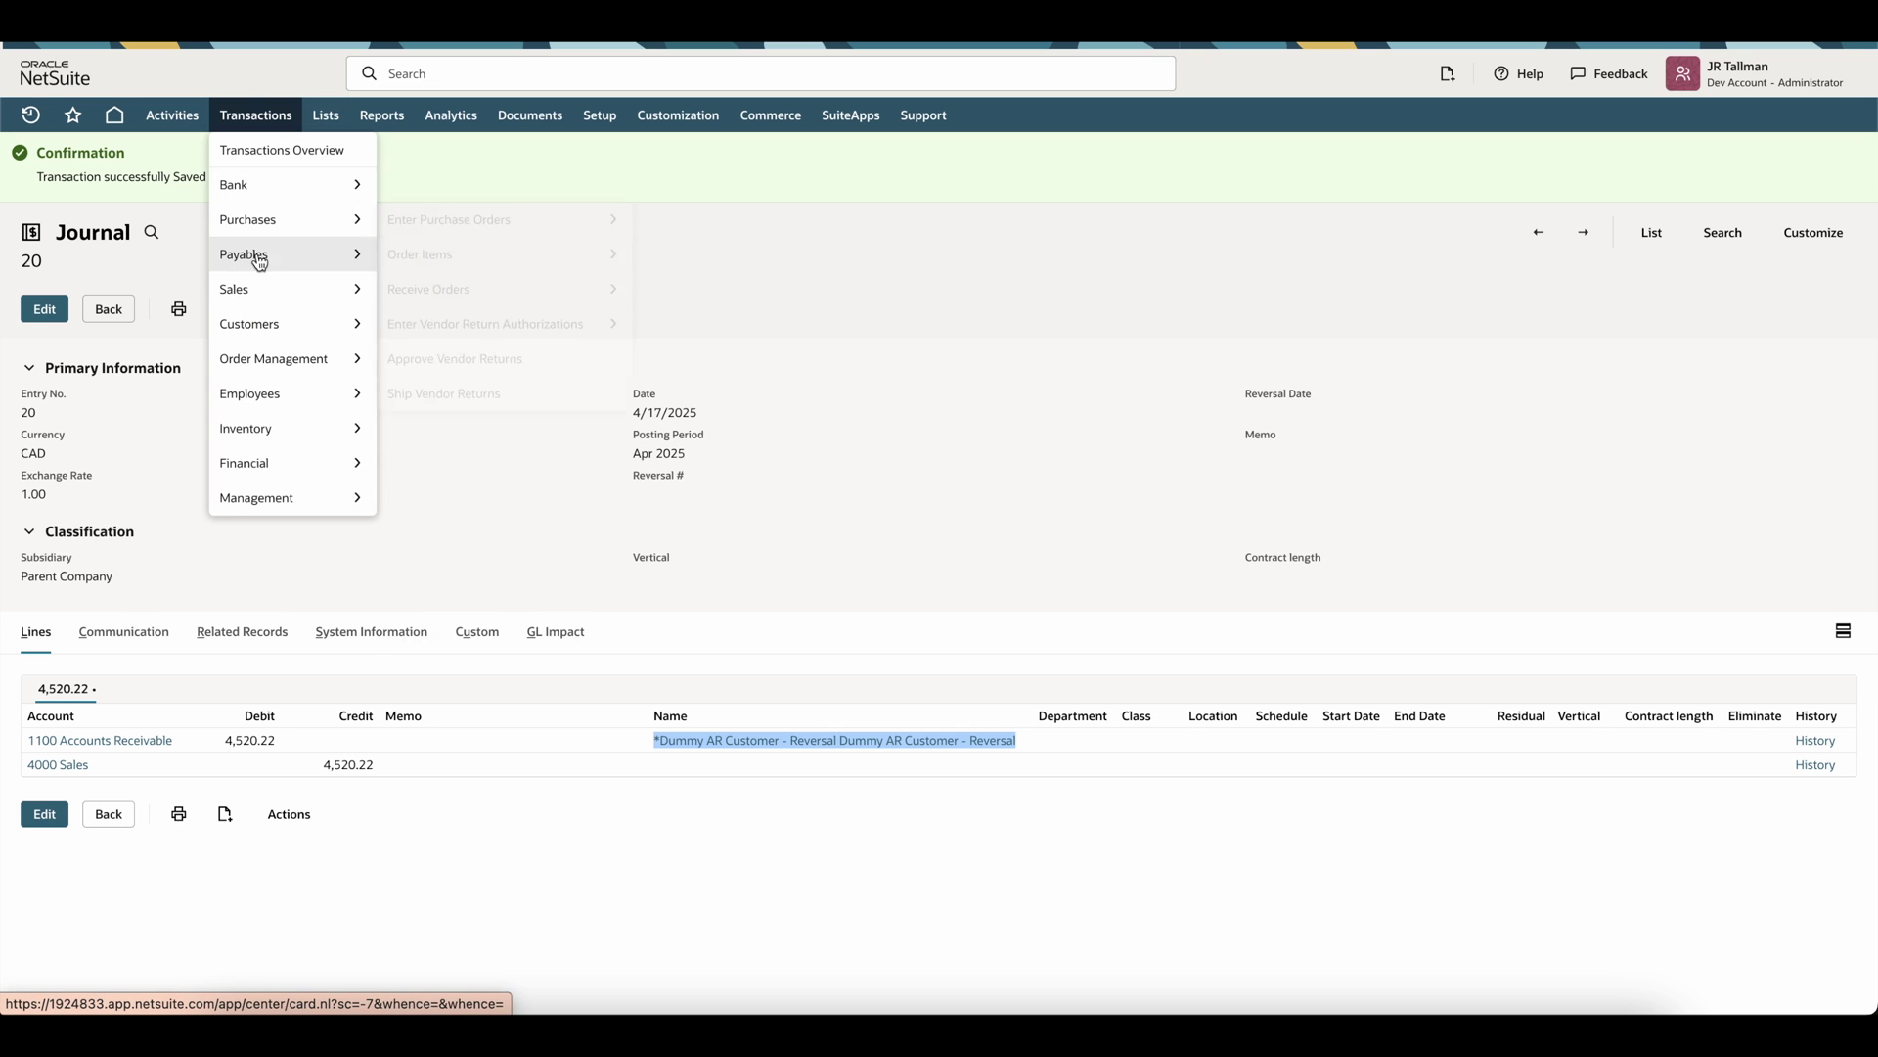
mouse_move(264, 328)
left_click(466, 333)
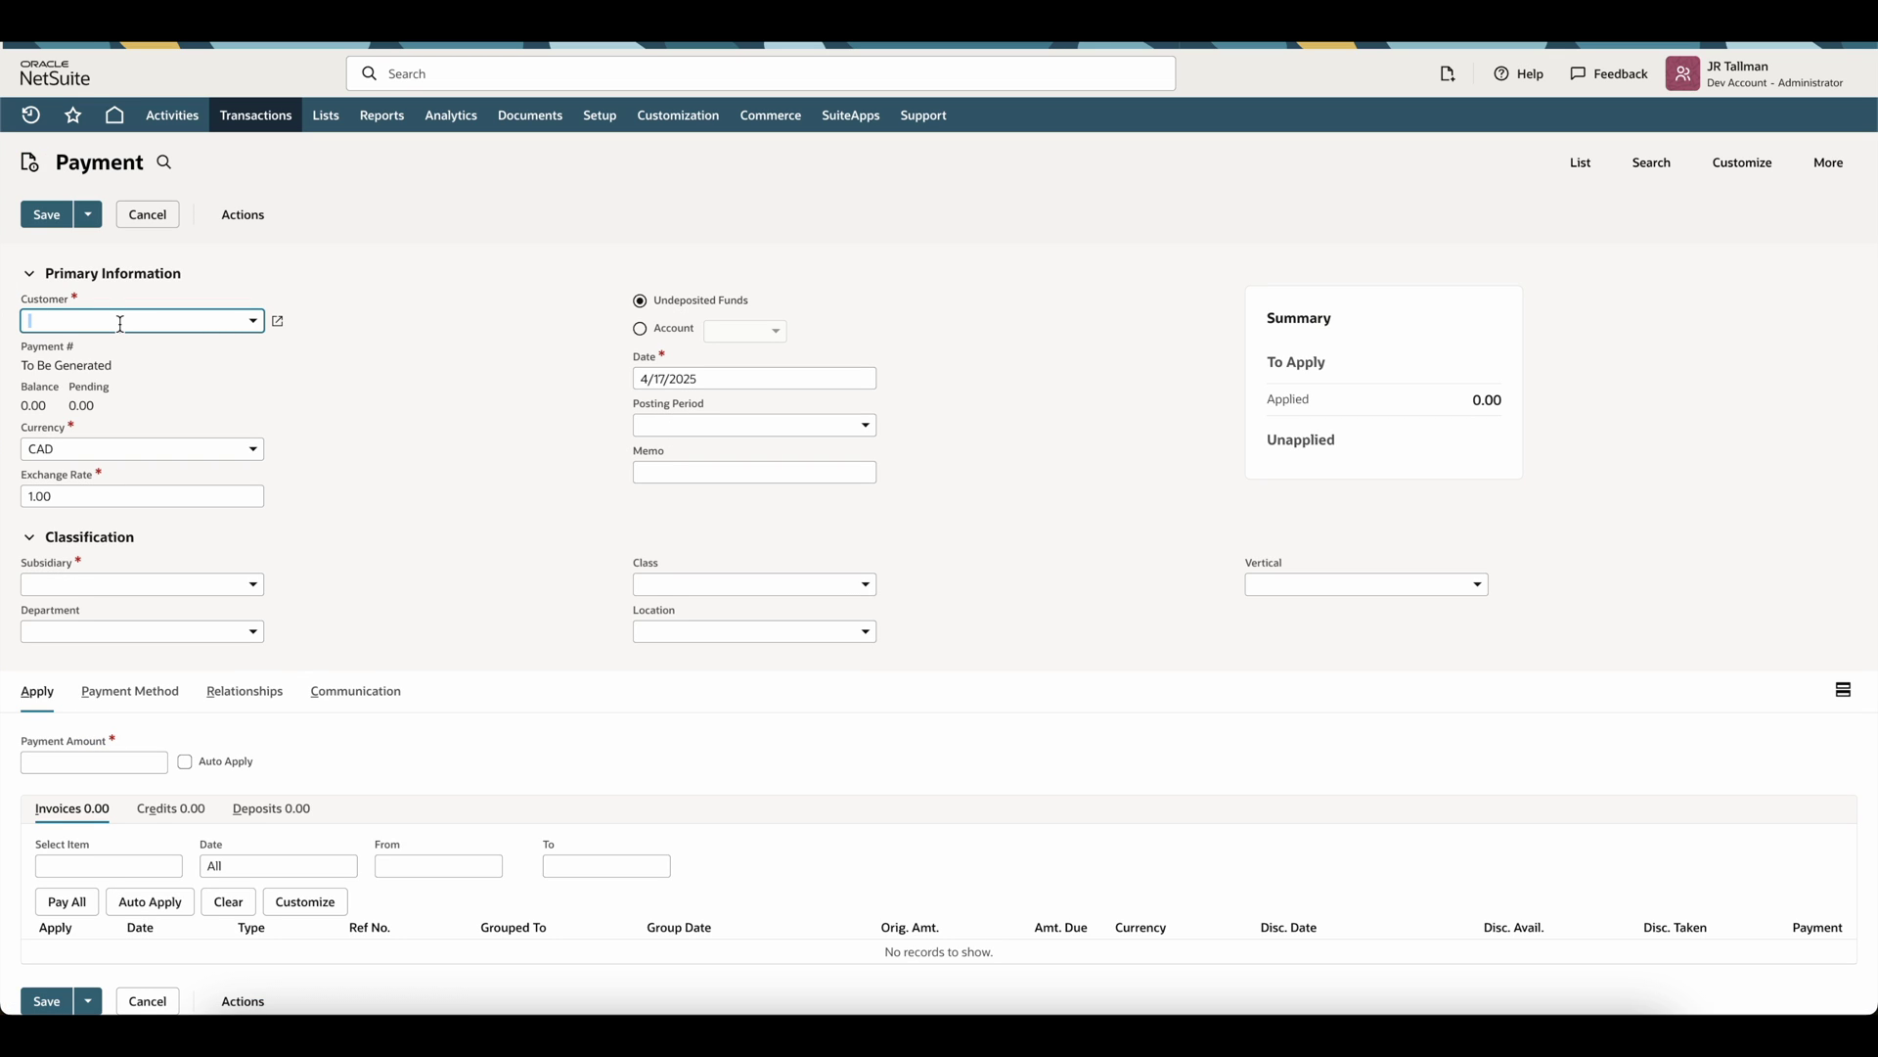
left_click(120, 322)
left_click(132, 380)
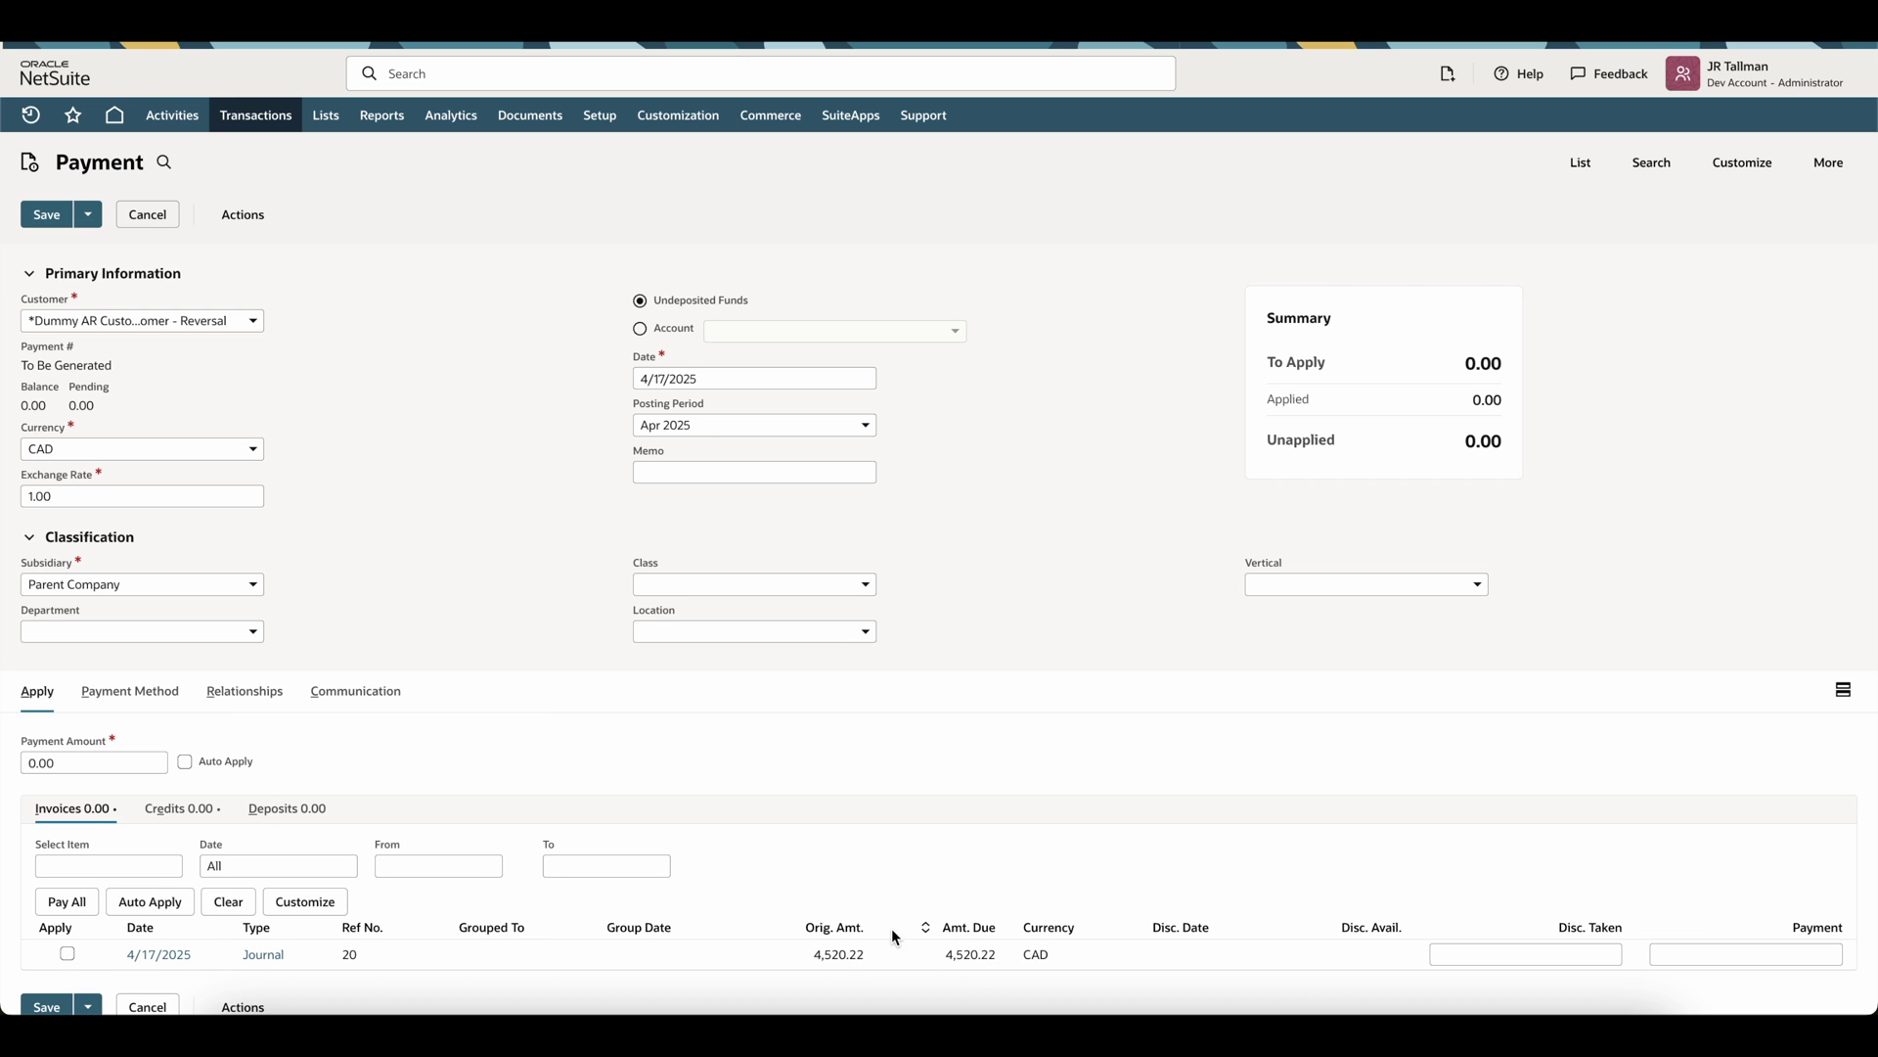
- Apply journal 20 and credit journal 19, confirm zero unapplied, and save the payment
left_click(67, 953)
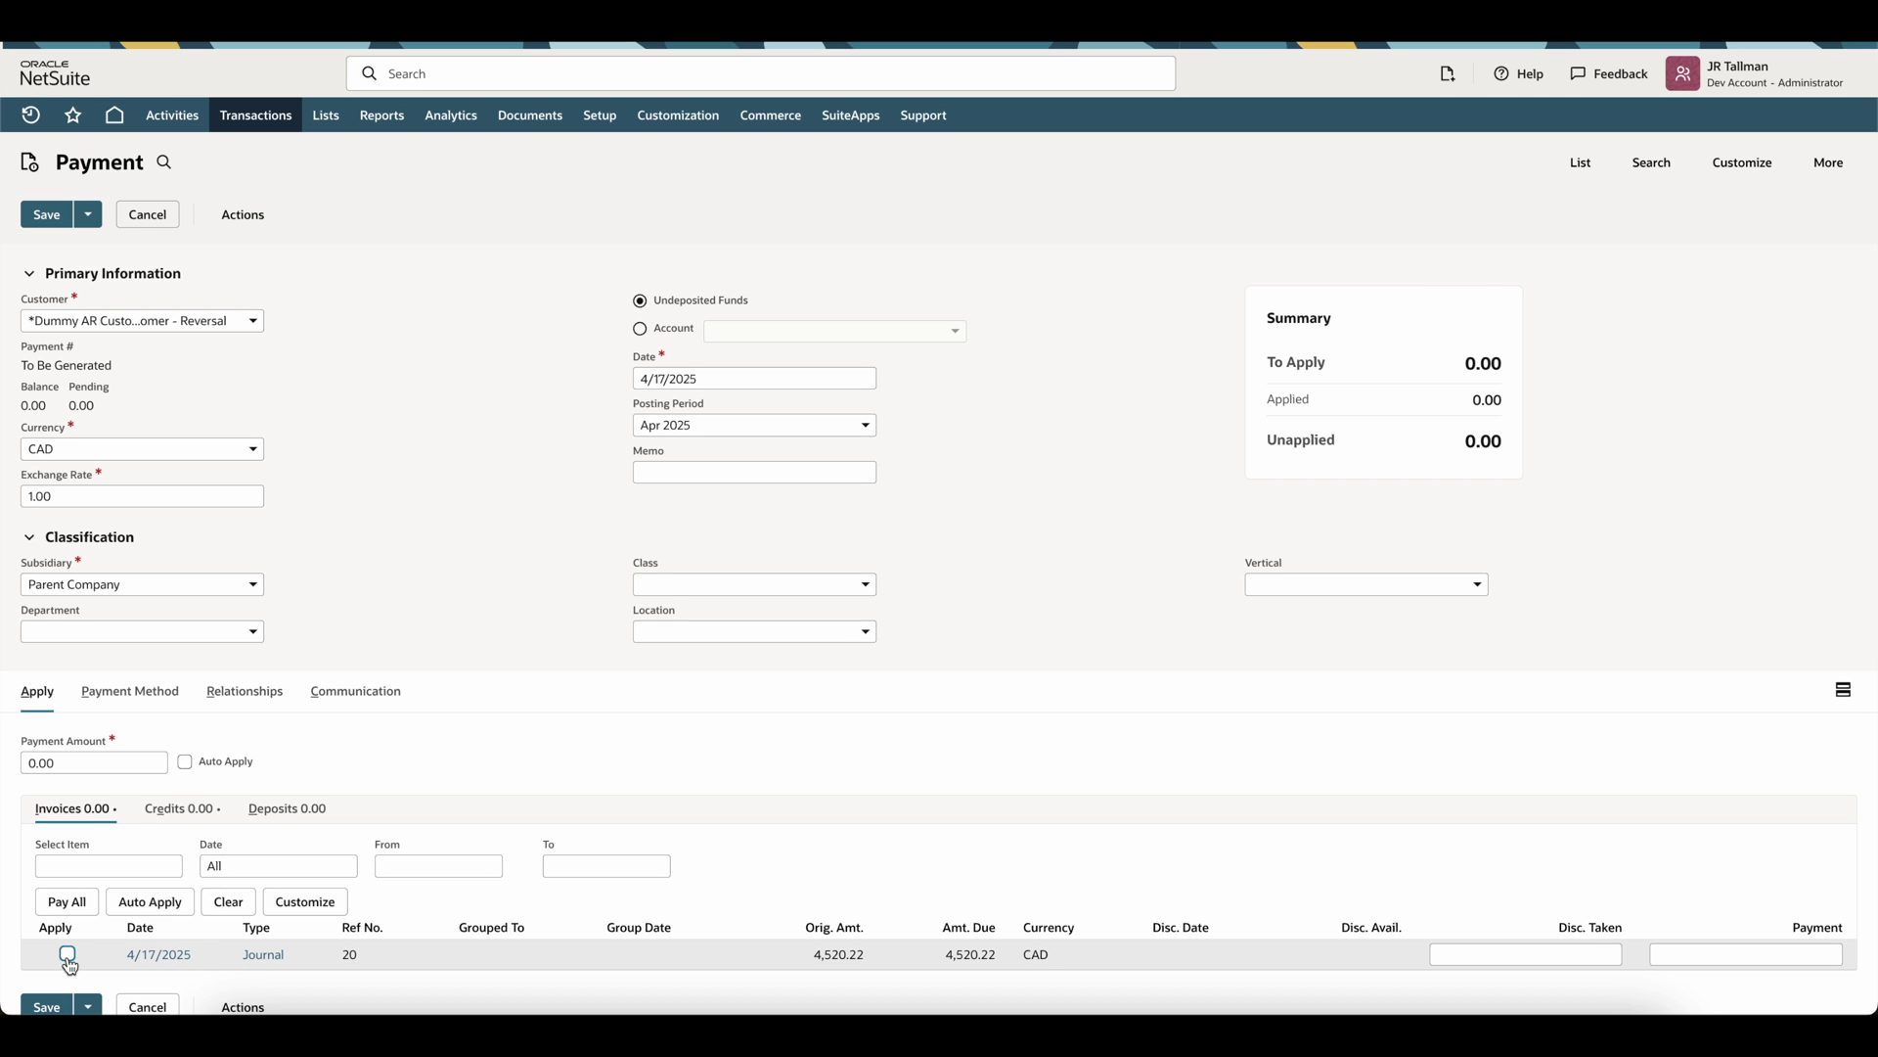
left_click(224, 818)
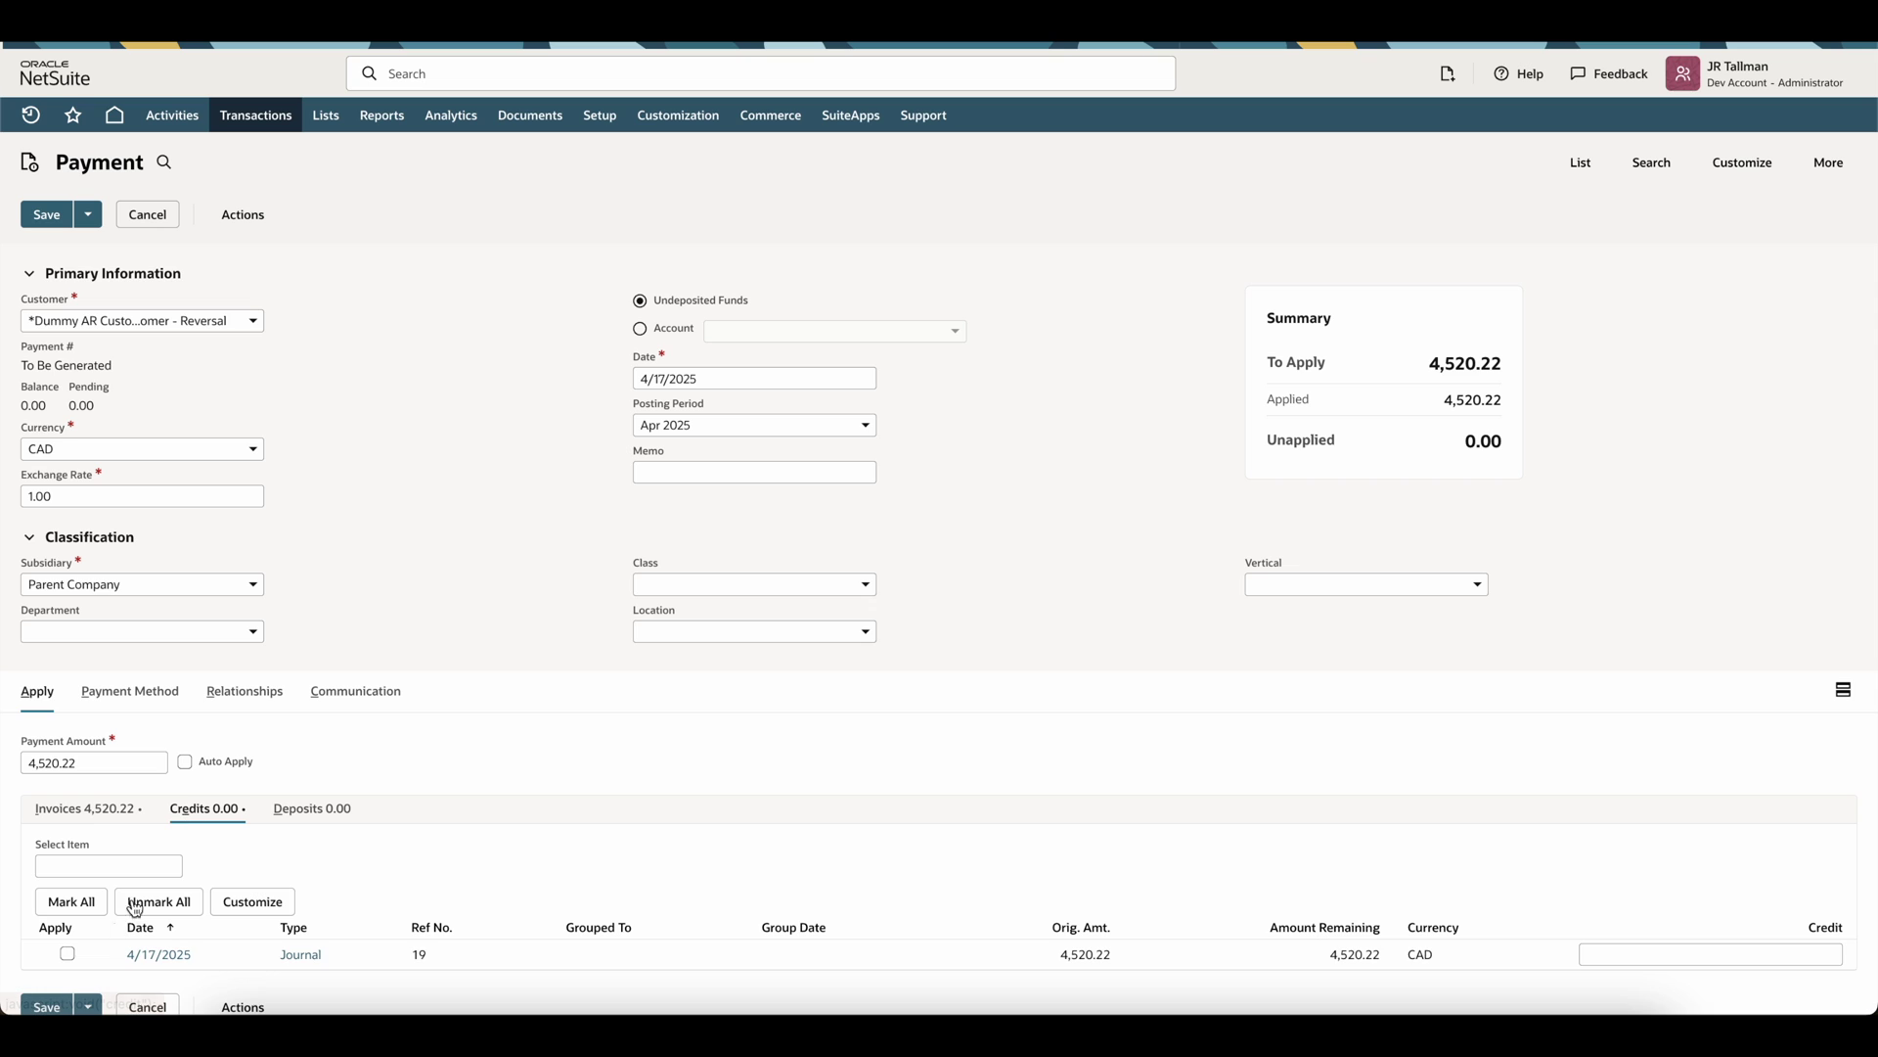
left_click(69, 956)
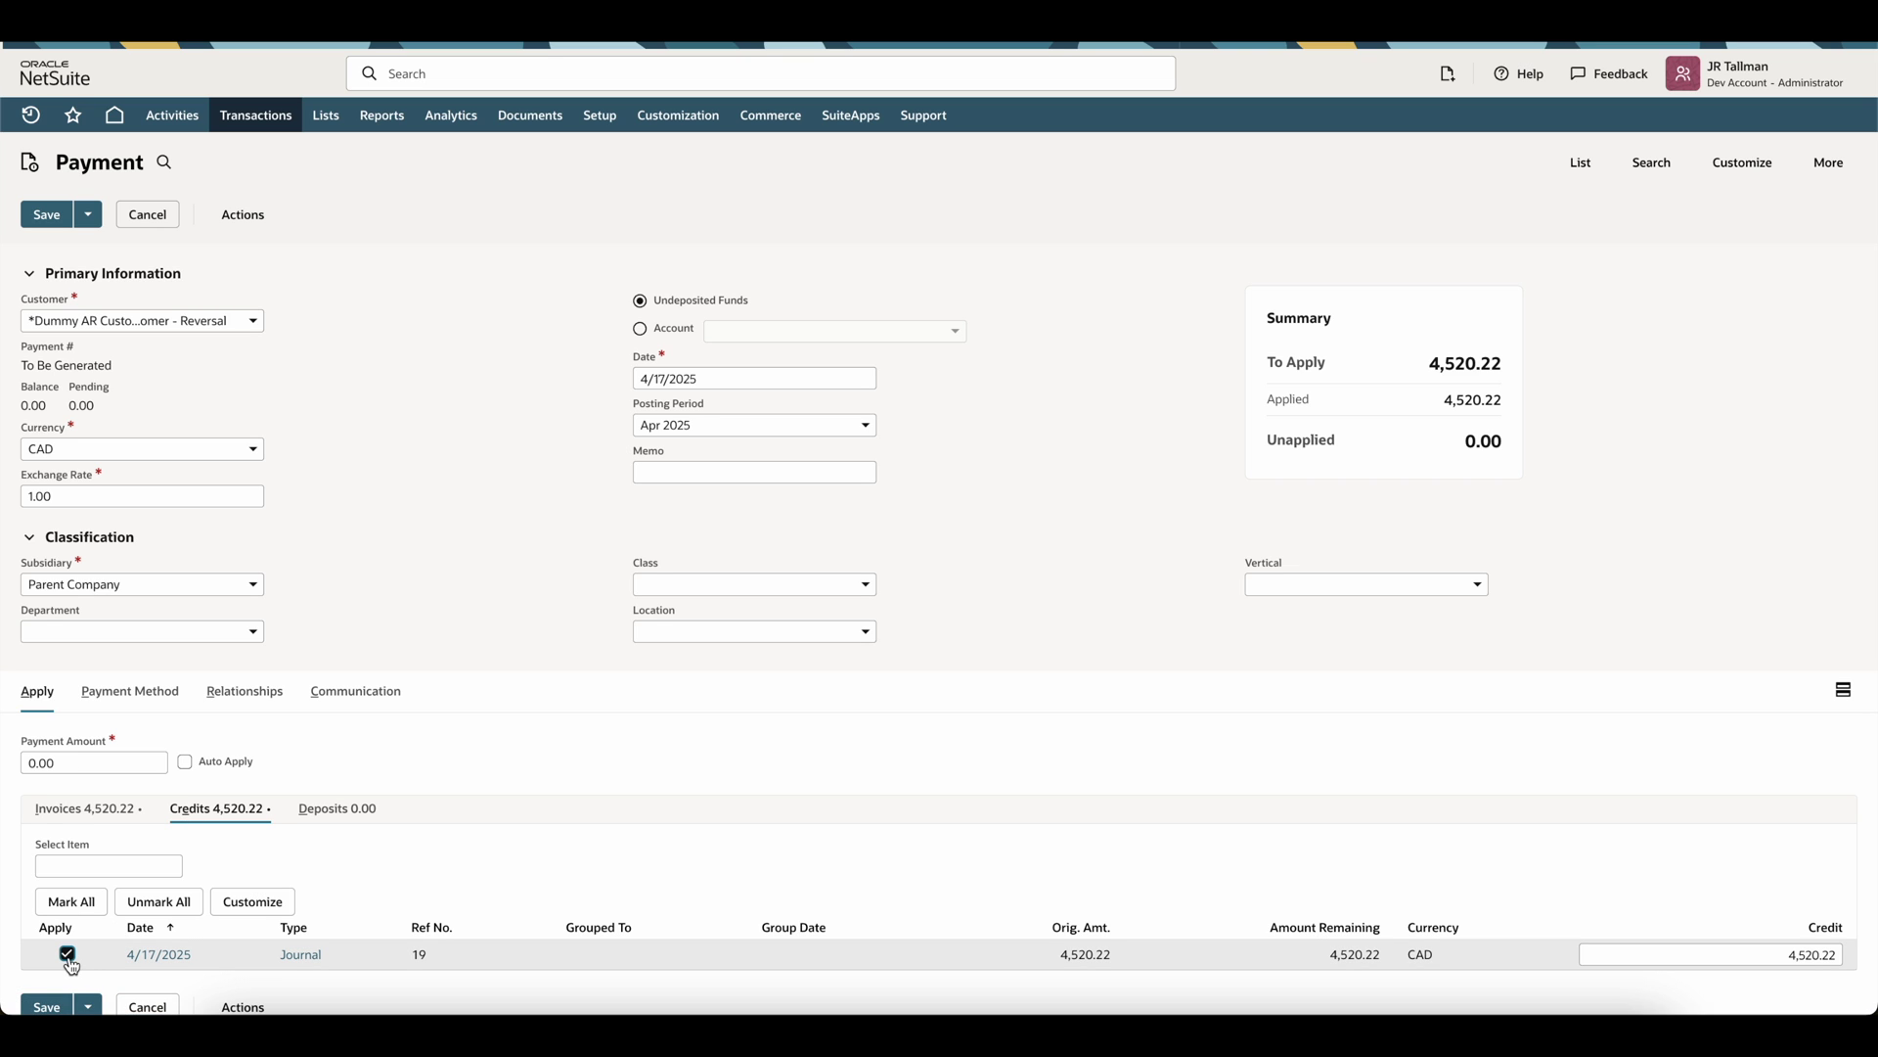
left_click(93, 816)
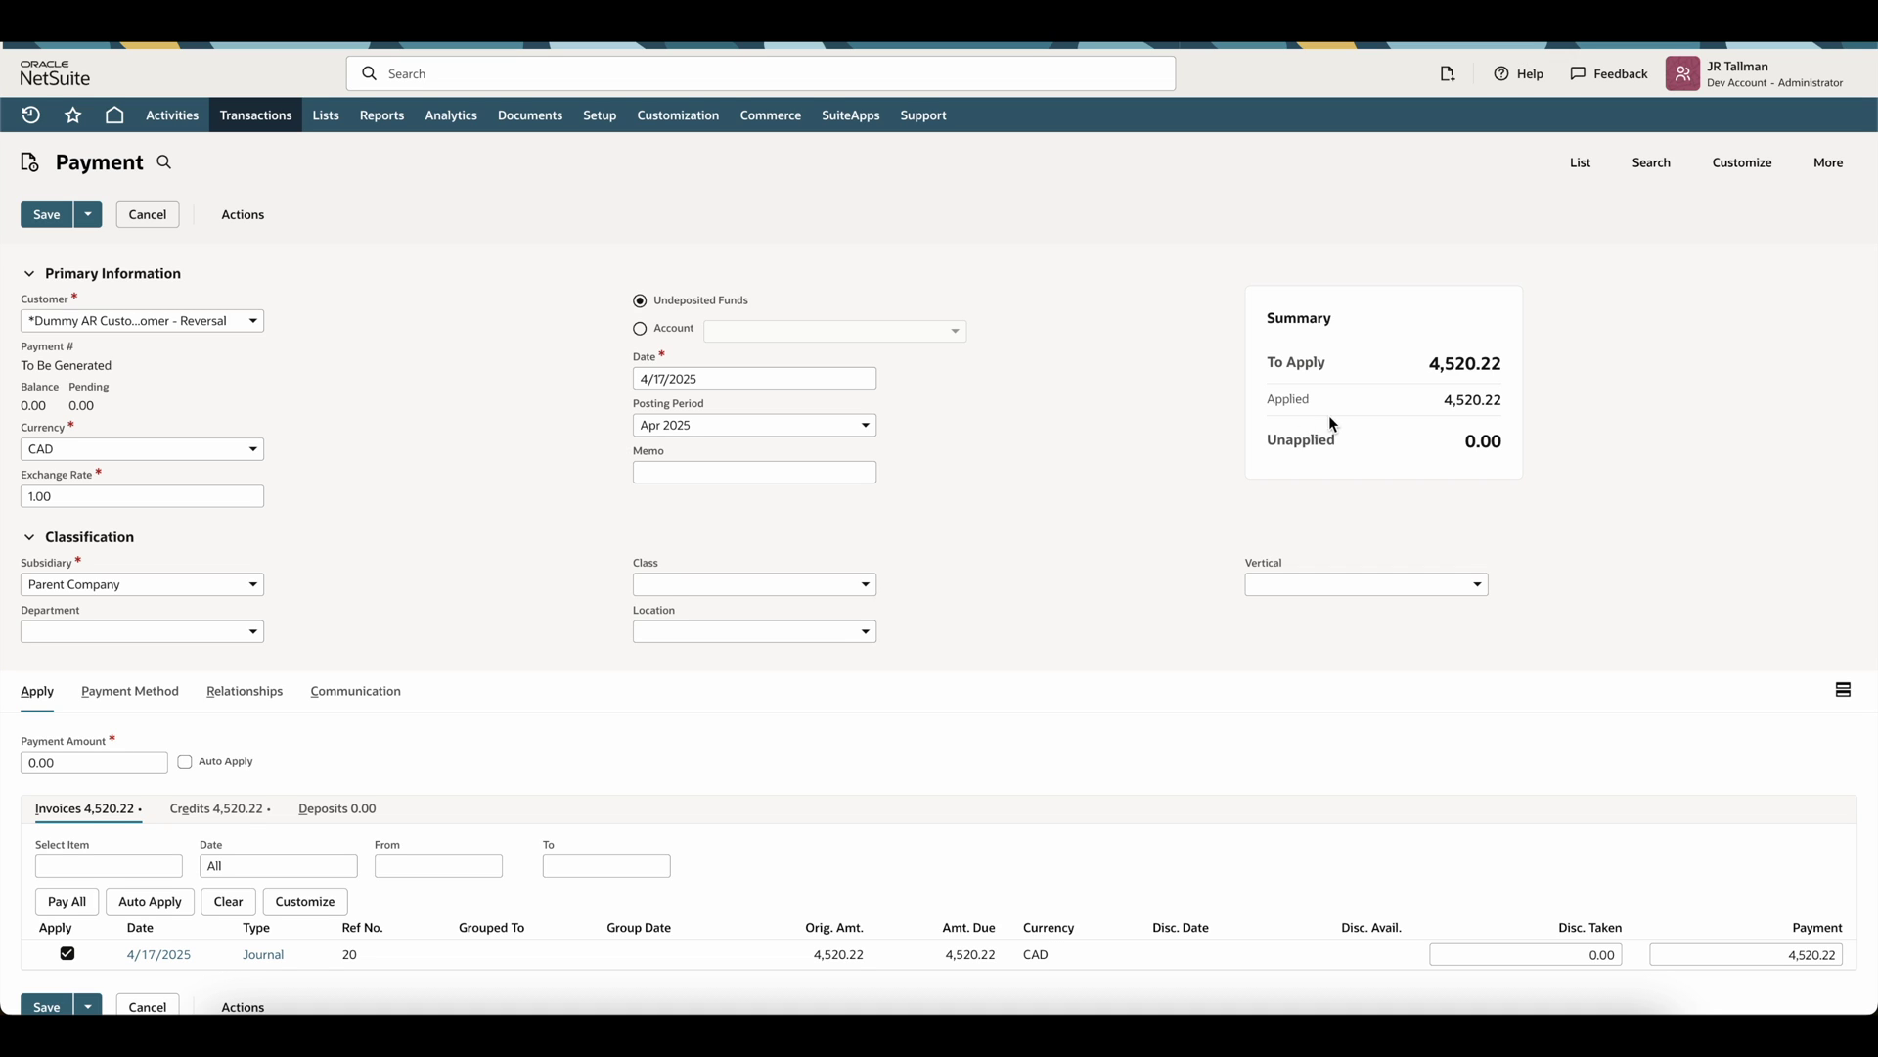
left_click_drag(1486, 432, 1507, 405)
left_click(41, 217)
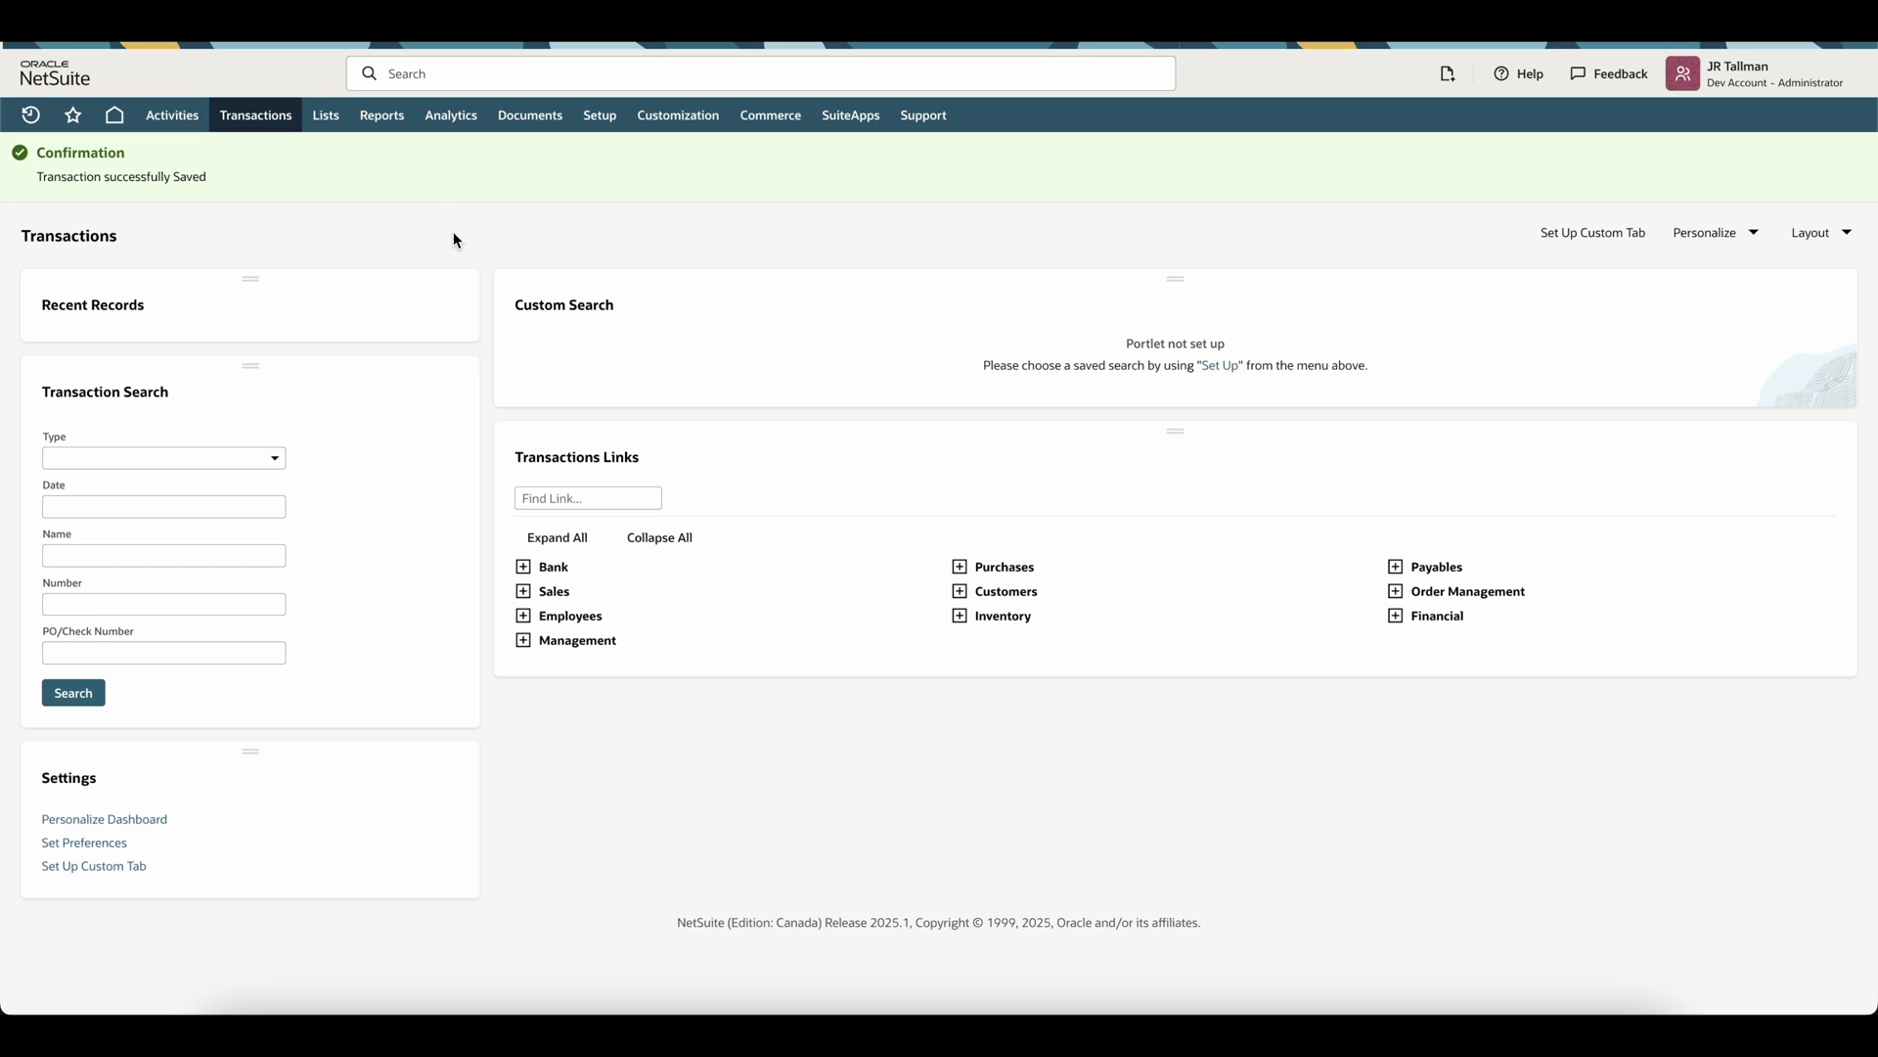
- Open the A/R Aging Summary and check TEST AR Customer's $4,520.22 total
mouse_move(384, 118)
mouse_move(413, 537)
mouse_move(516, 776)
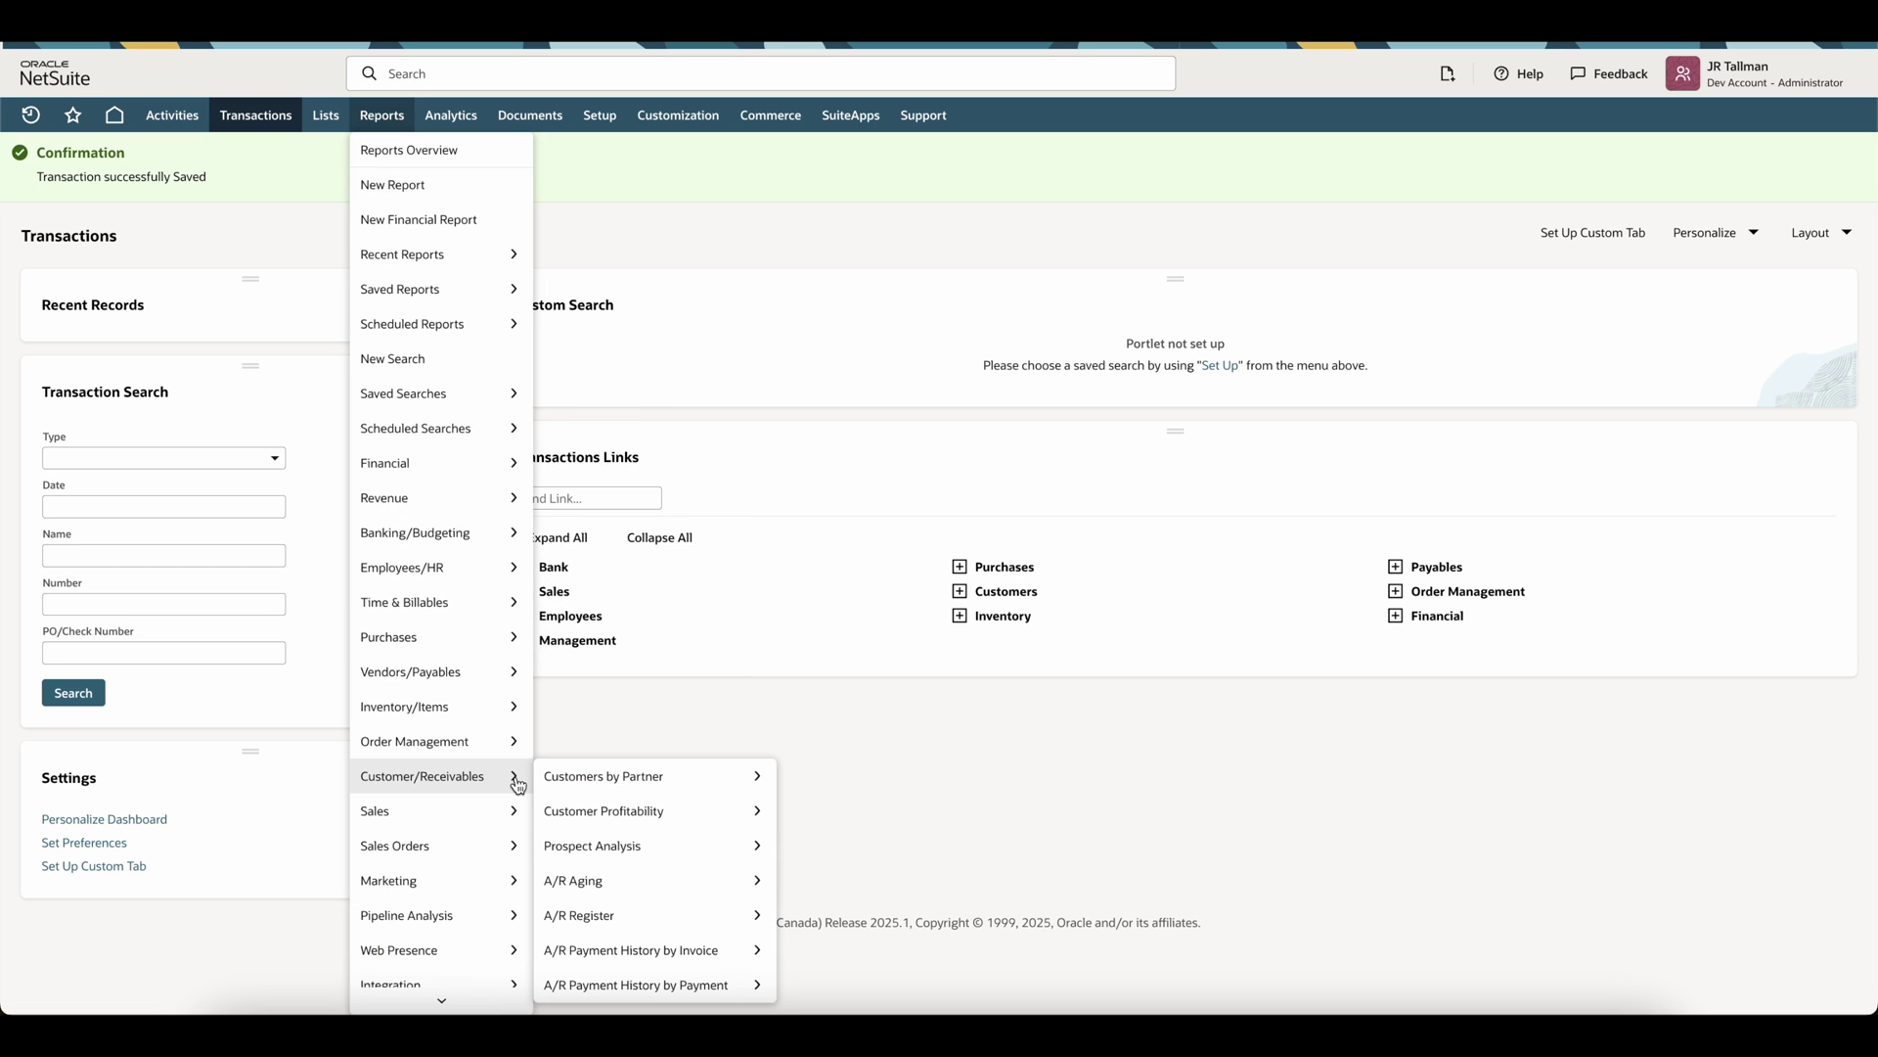
left_click(618, 880)
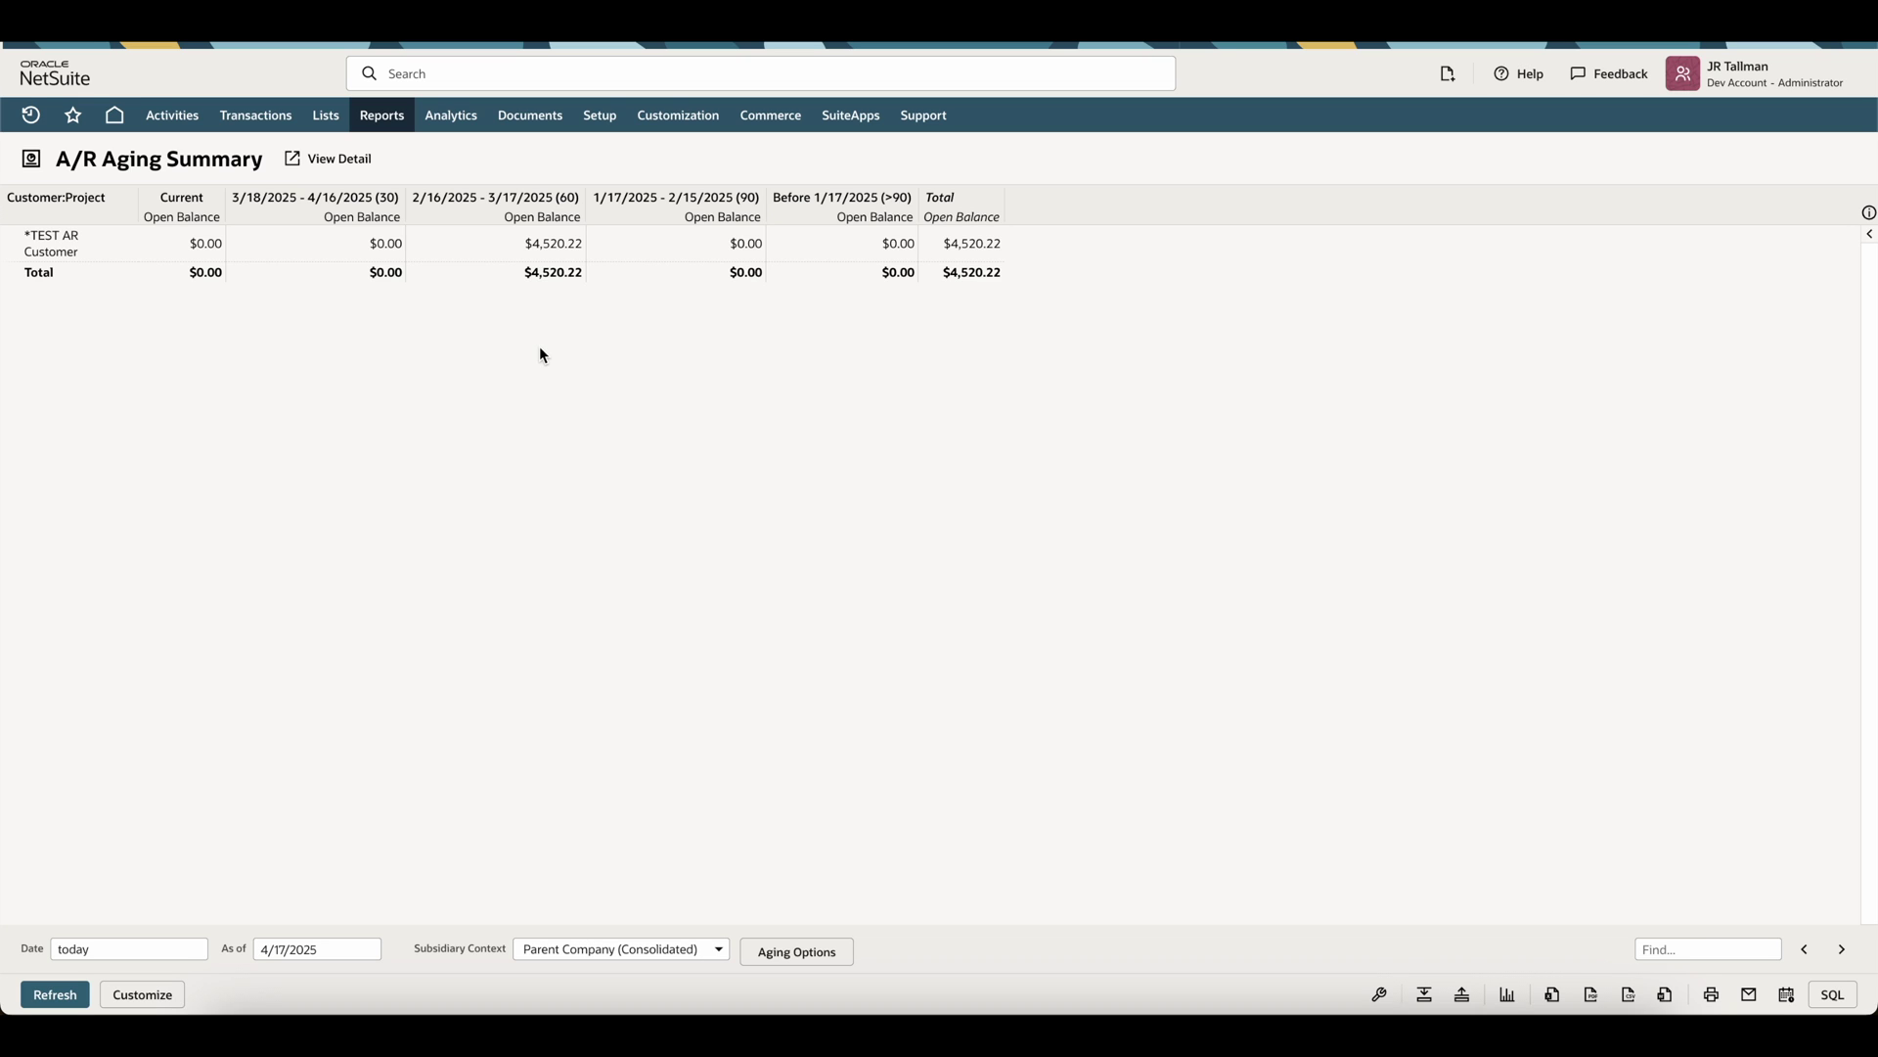
left_click_drag(1004, 276, 941, 274)
left_click(812, 483)
- Open the Apr 2025 Balance Sheet report
mouse_move(383, 117)
mouse_move(452, 599)
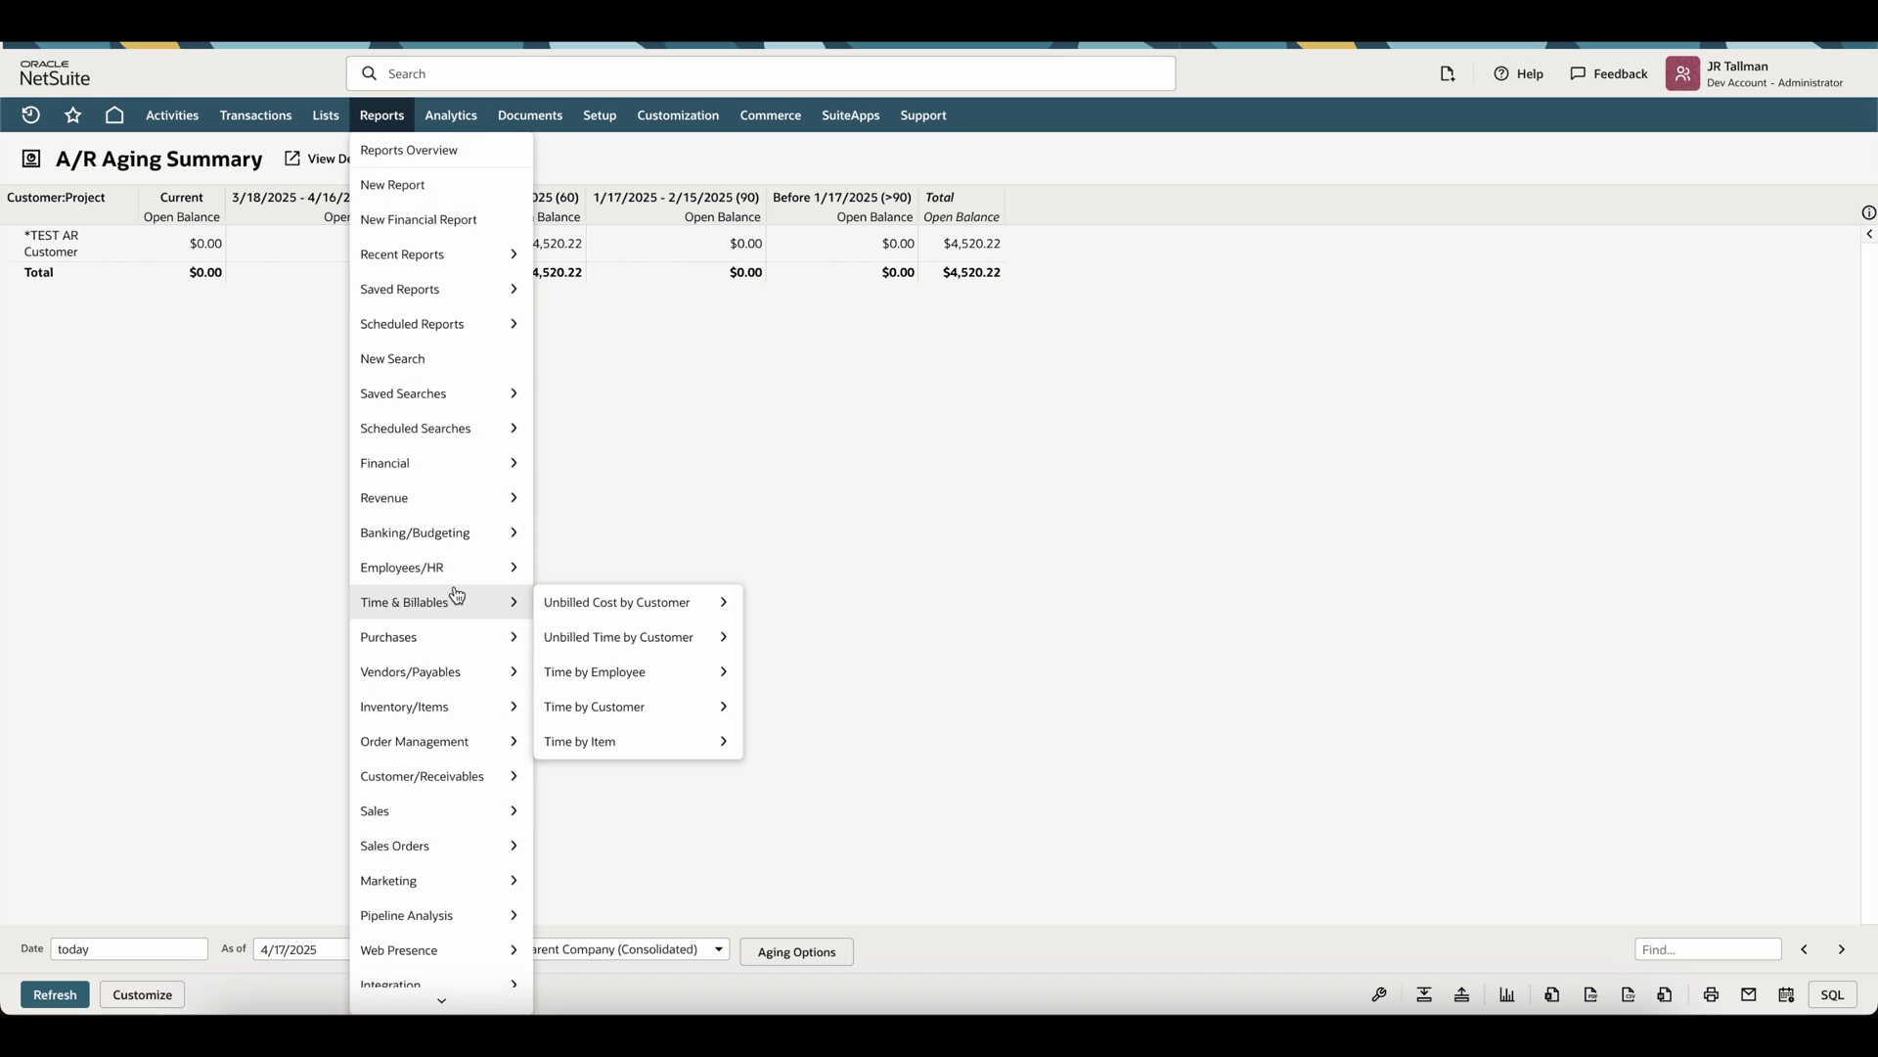
mouse_move(468, 468)
mouse_move(638, 277)
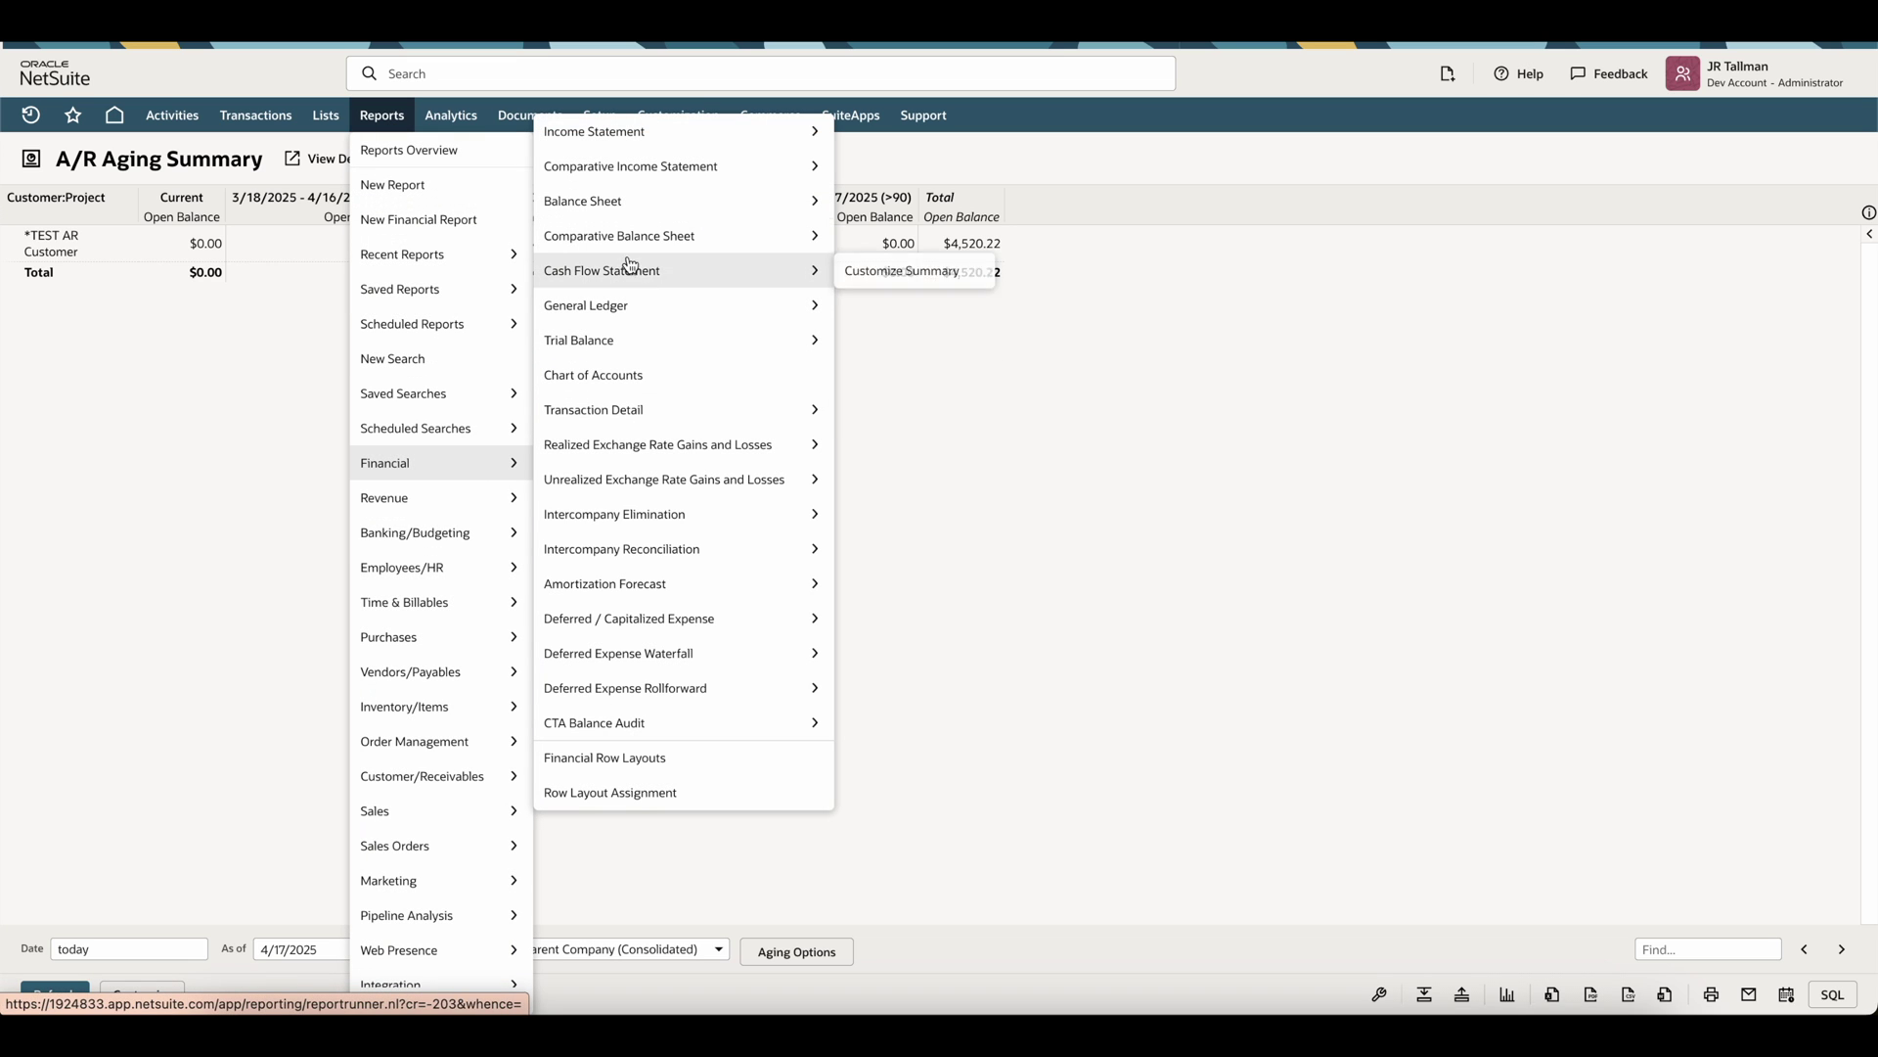
left_click(620, 202)
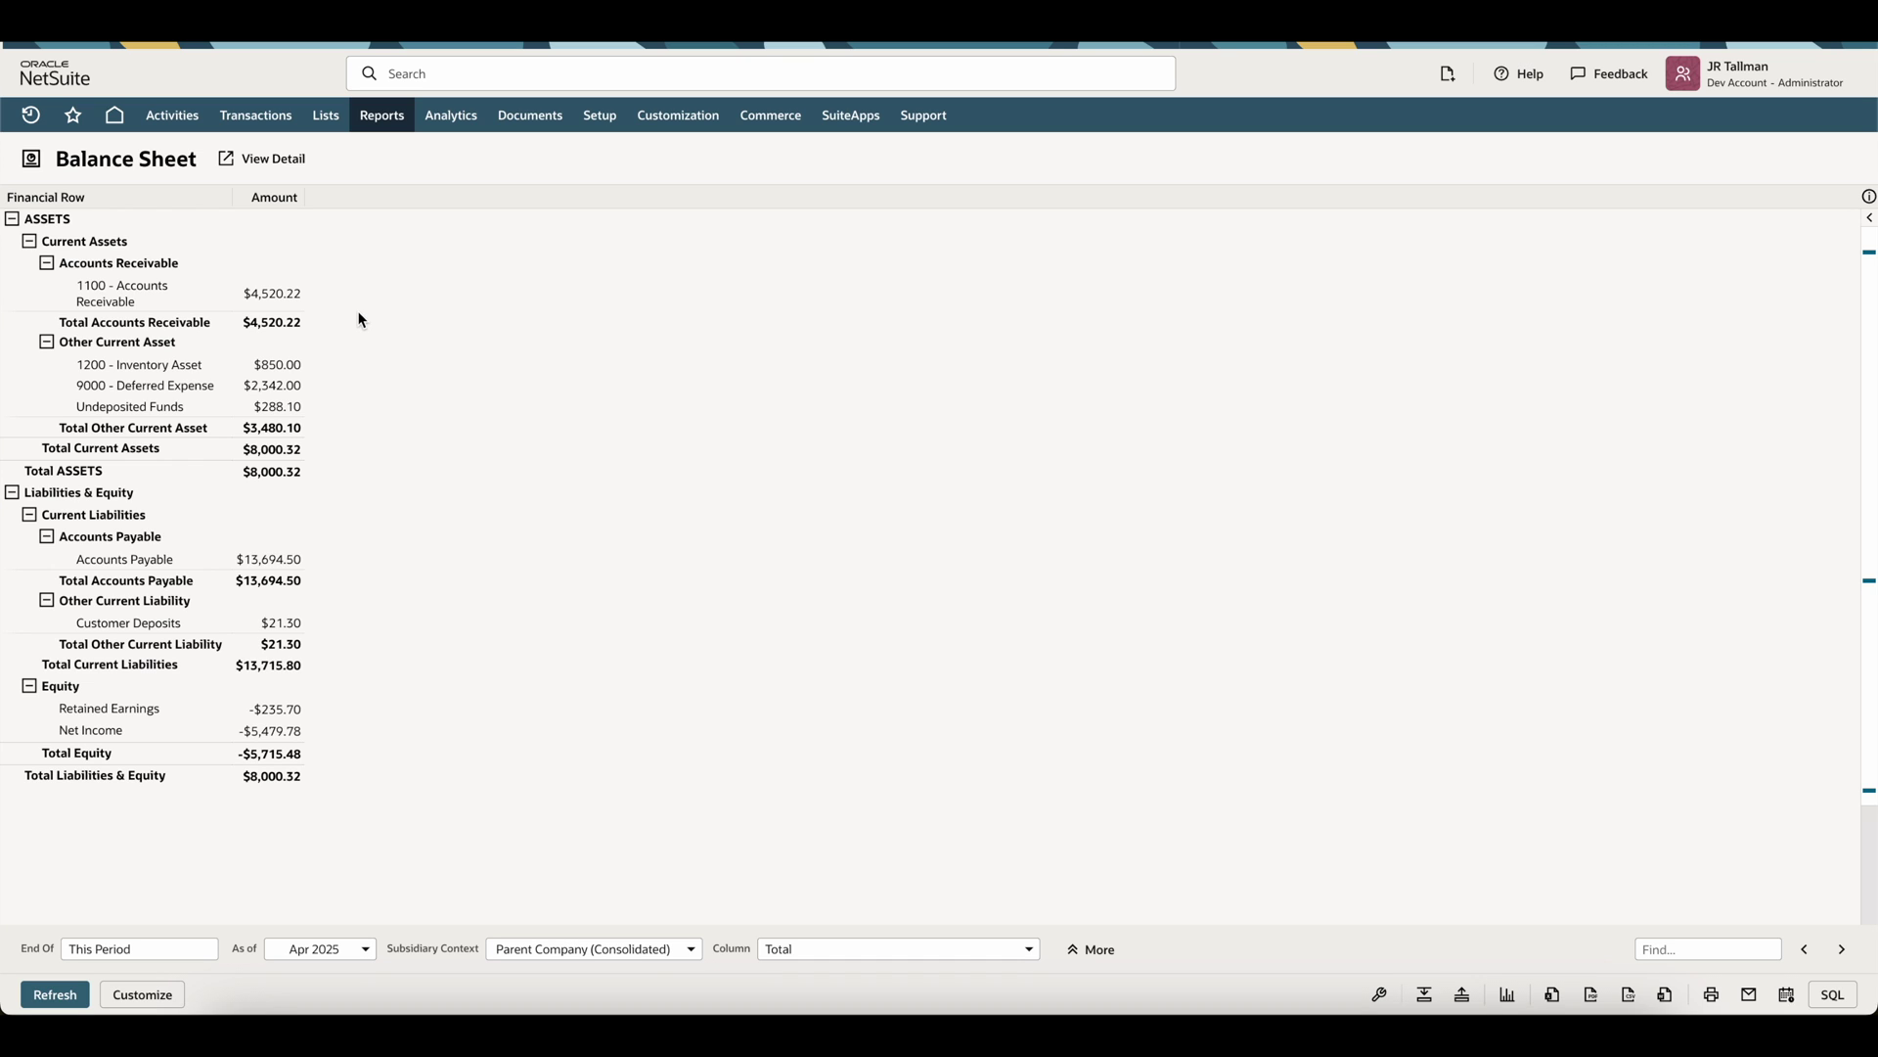
mouse_move(386, 134)
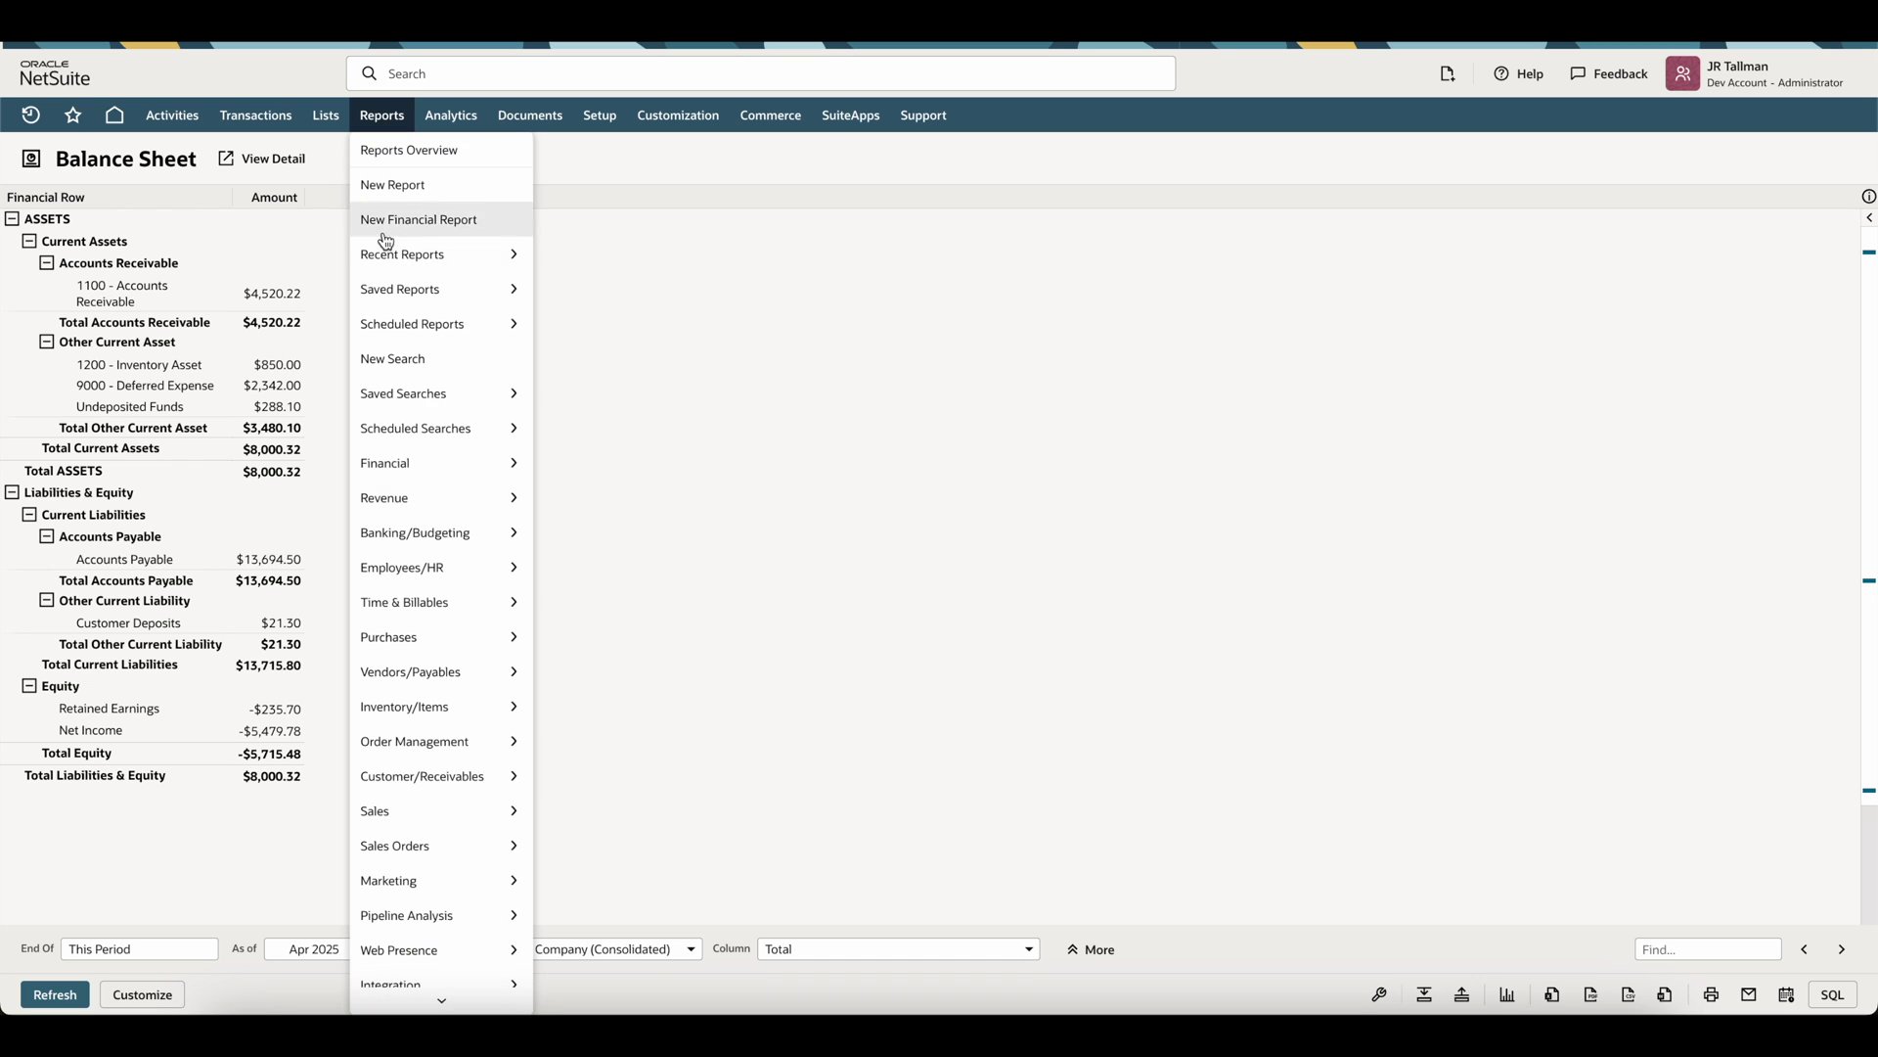
mouse_move(426, 778)
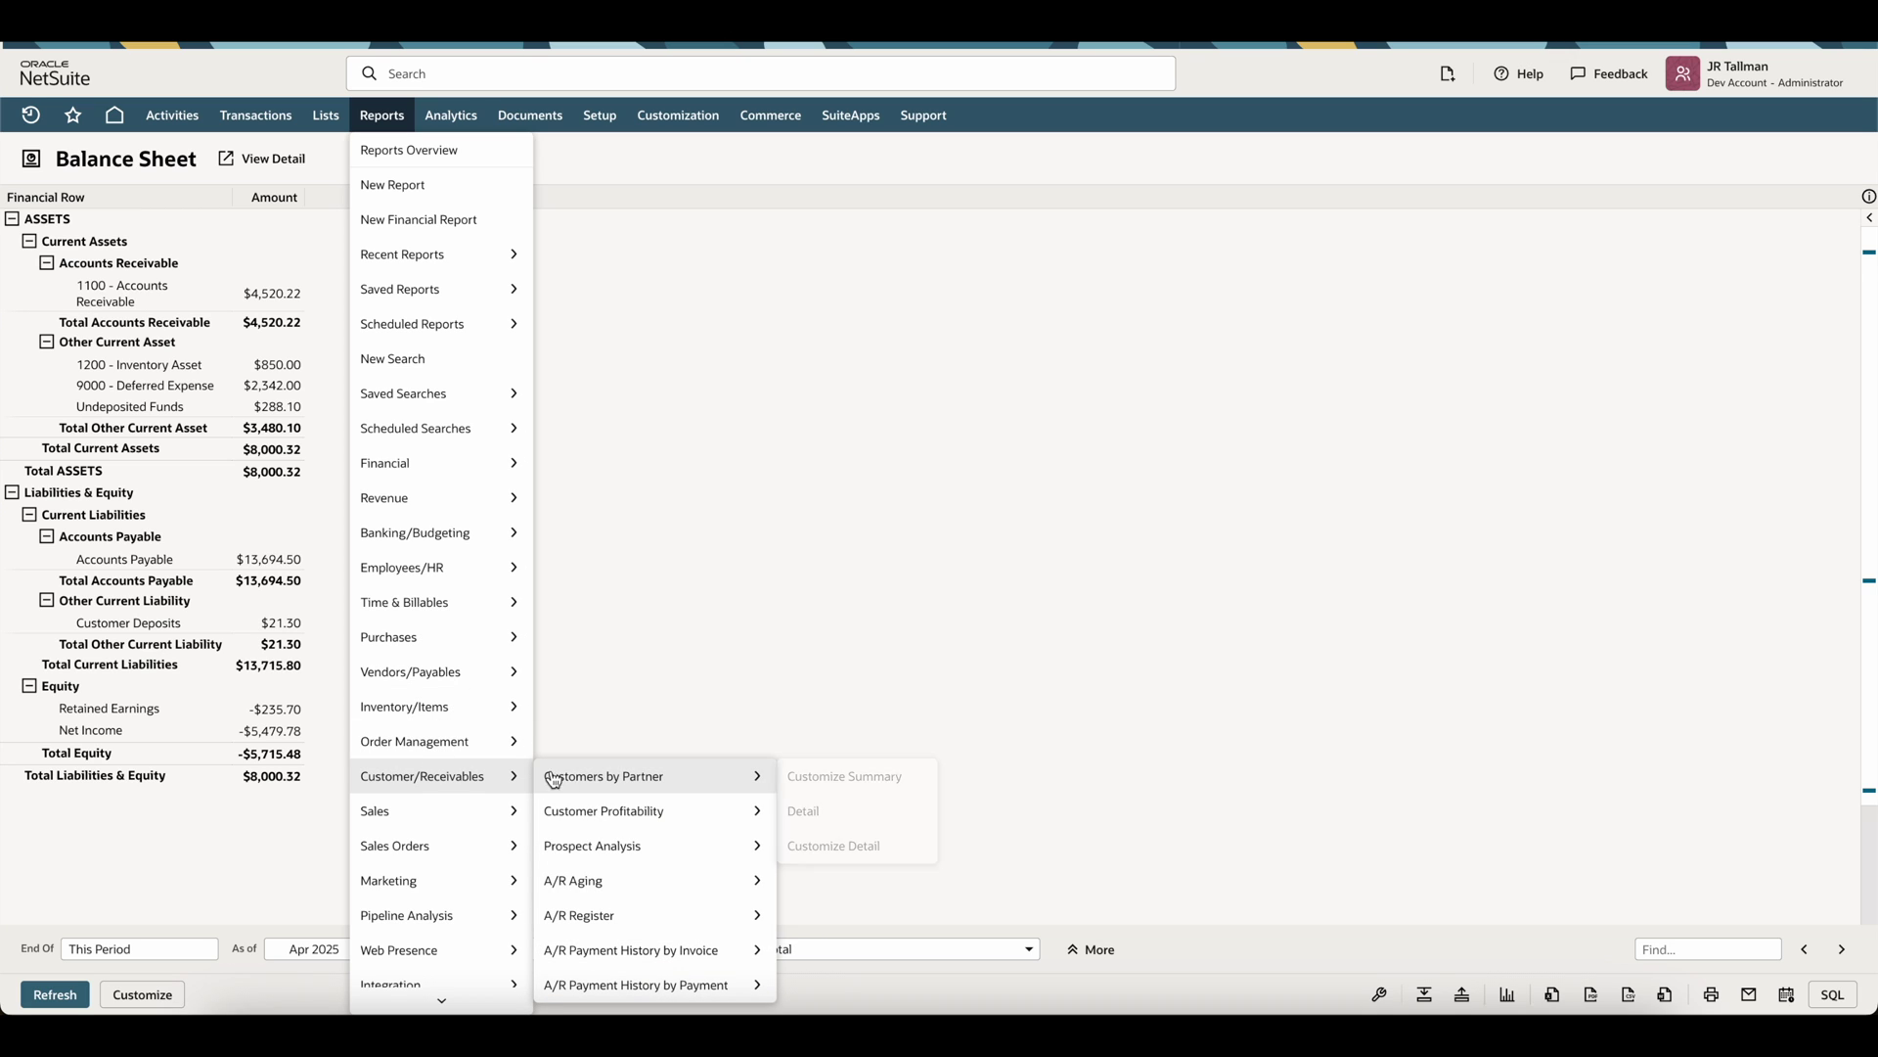
left_click(627, 886)
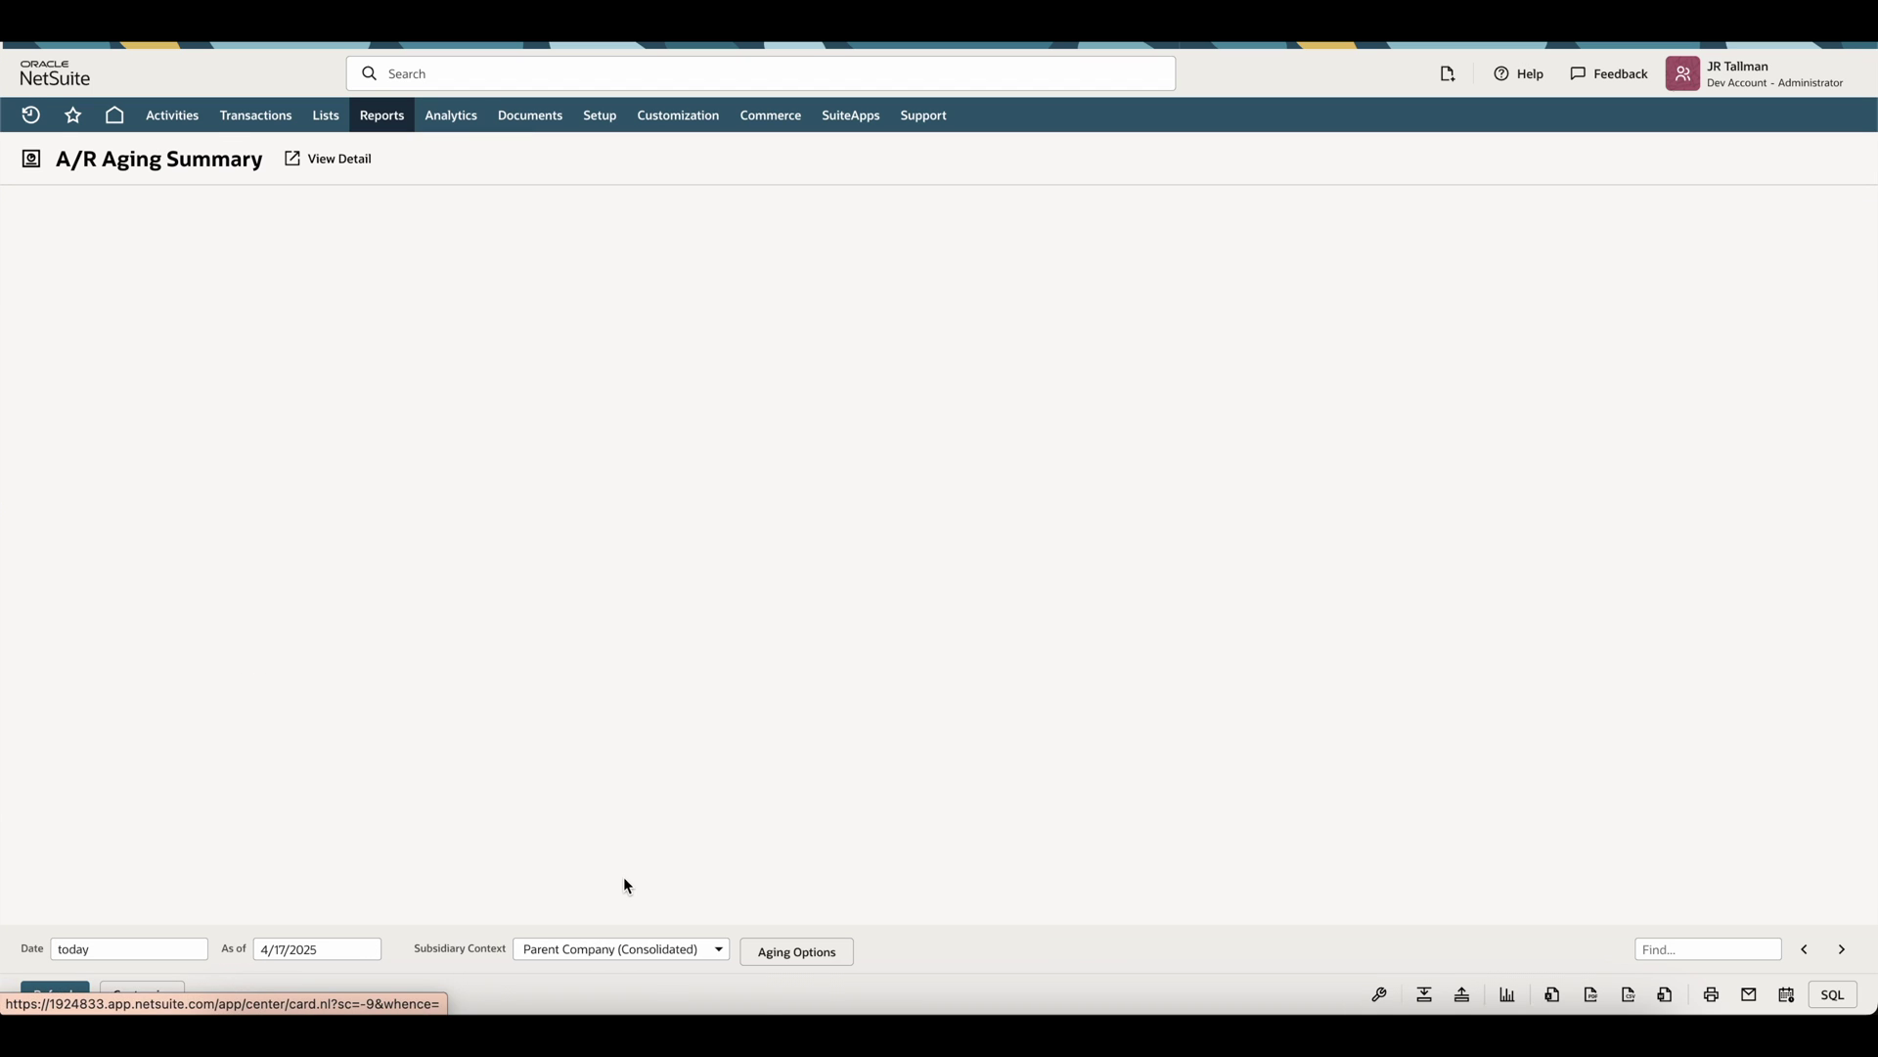